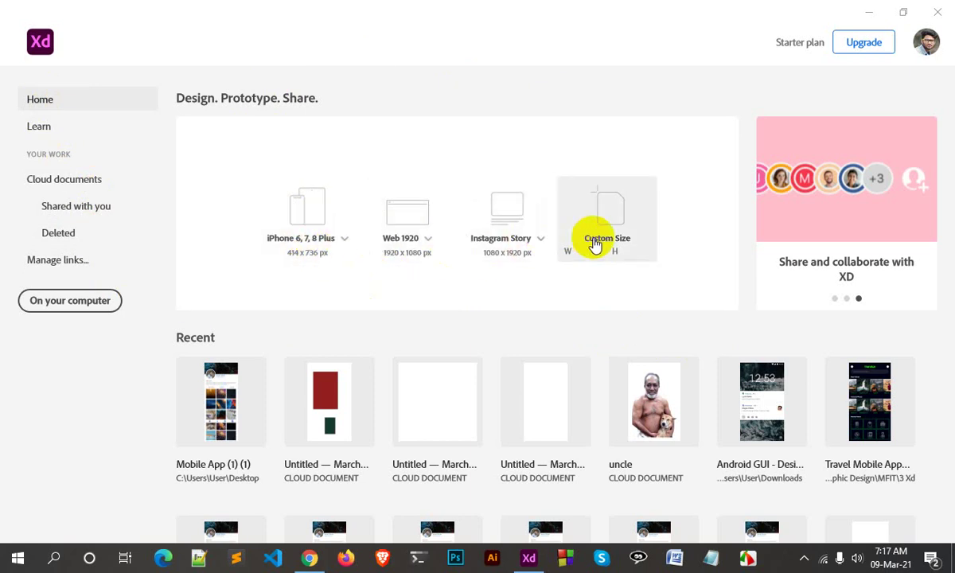
- Browse the phone, web and social media preset size lists without changing anything
{"action": "left_click", "coordinate": [347, 240]}
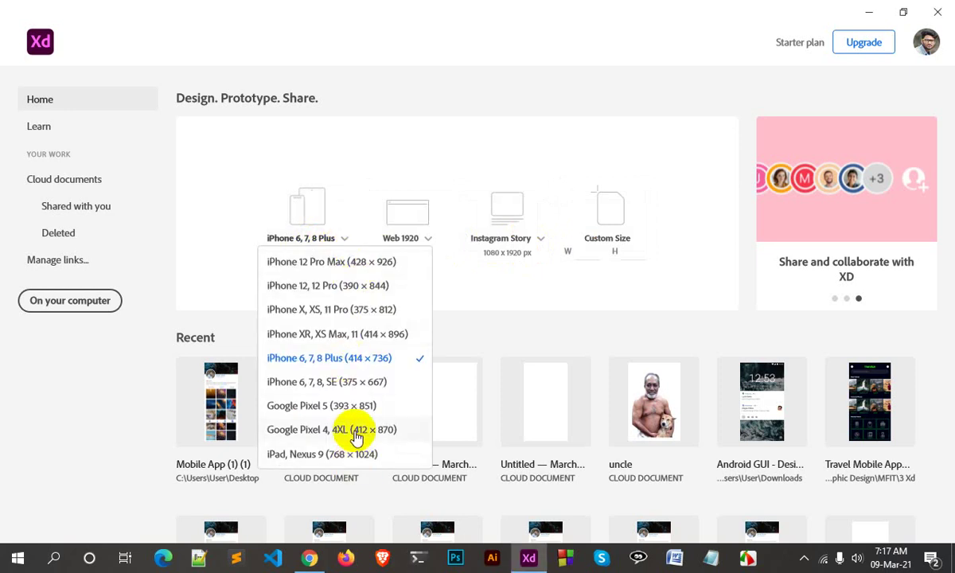
{"action": "left_click", "coordinate": [448, 301]}
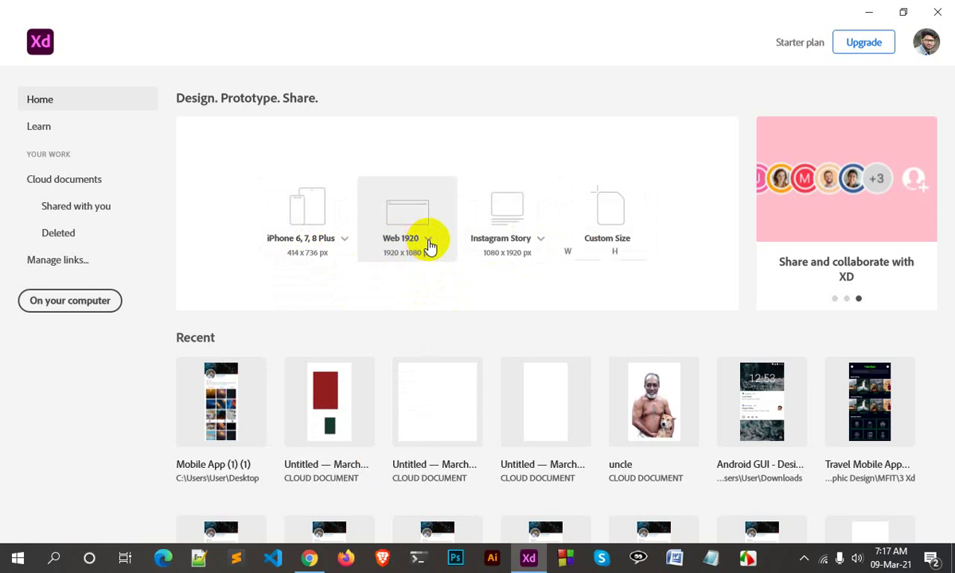
{"action": "left_click", "coordinate": [429, 241]}
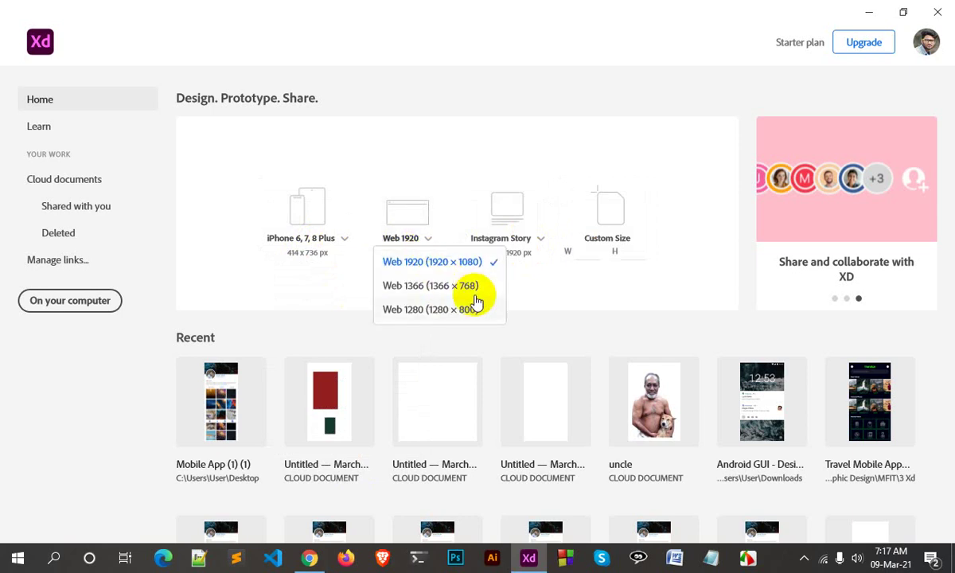
{"action": "left_click", "coordinate": [540, 296]}
{"action": "left_click", "coordinate": [541, 241]}
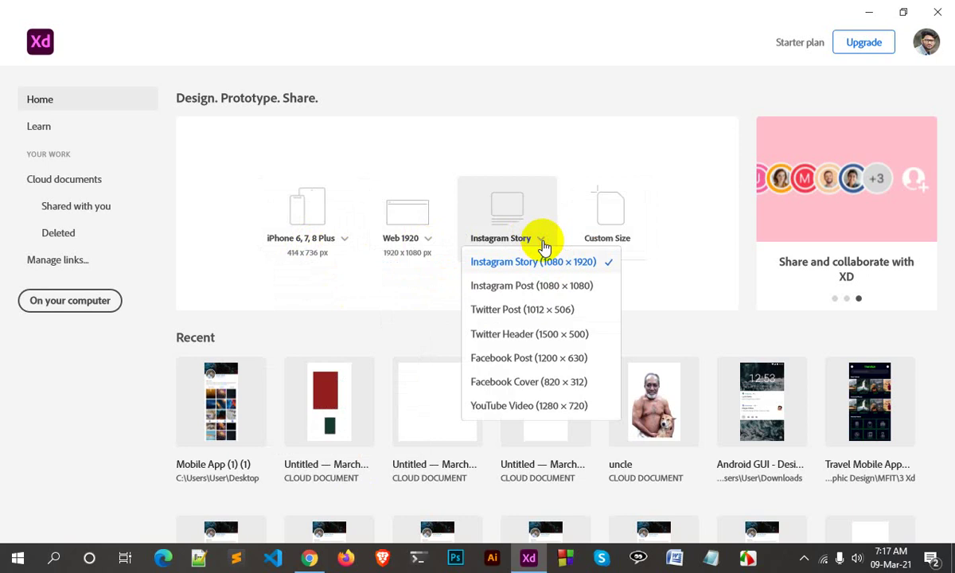
{"action": "left_click", "coordinate": [646, 290]}
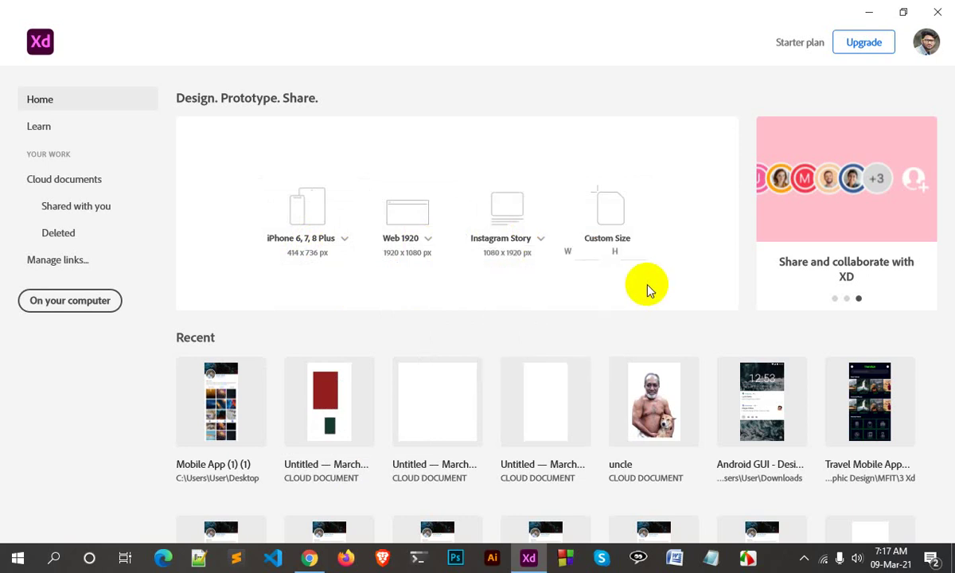
- Create a new document from the iPhone 6, 7, 8 Plus preset at 414 × 736
{"action": "left_click", "coordinate": [584, 253]}
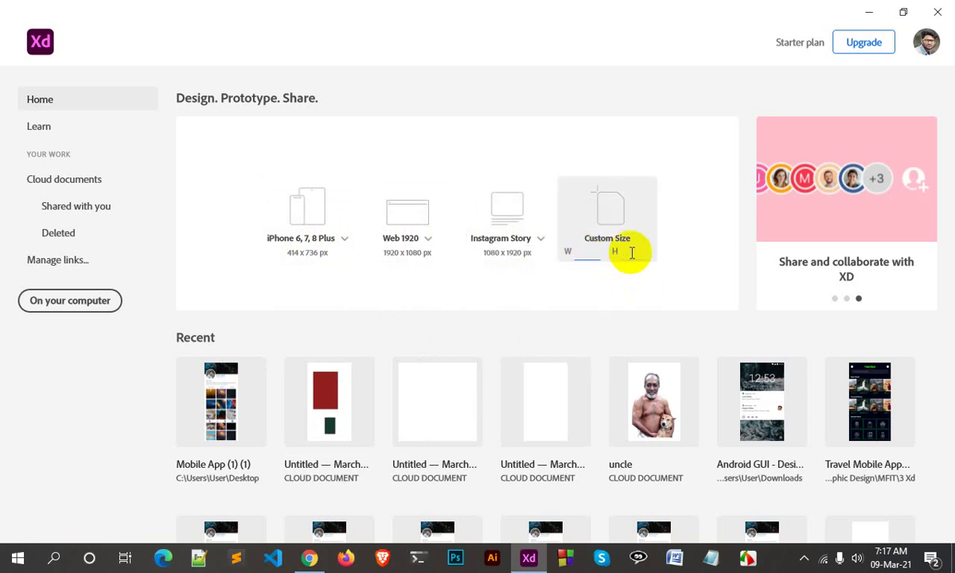
{"action": "left_click", "coordinate": [342, 239]}
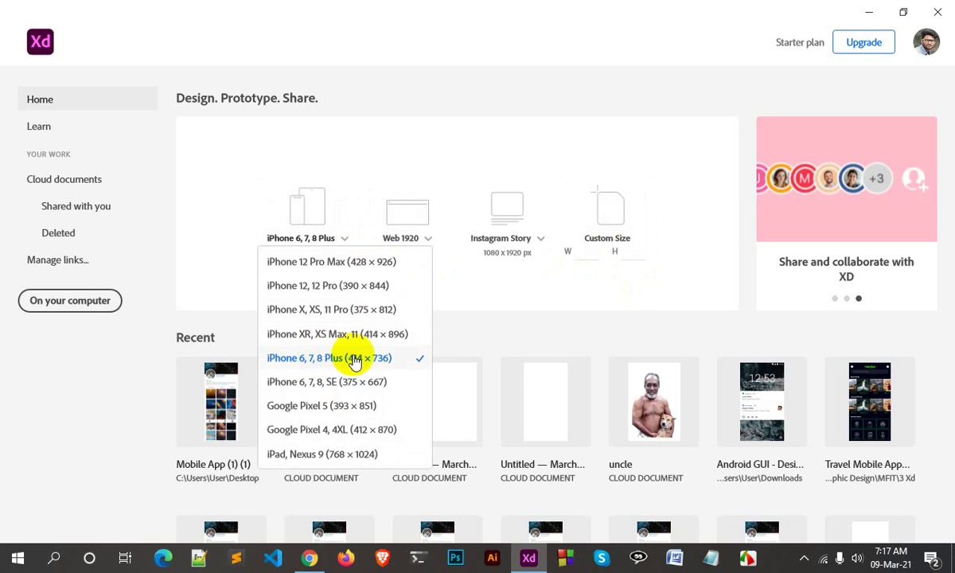
{"action": "left_click", "coordinate": [355, 359]}
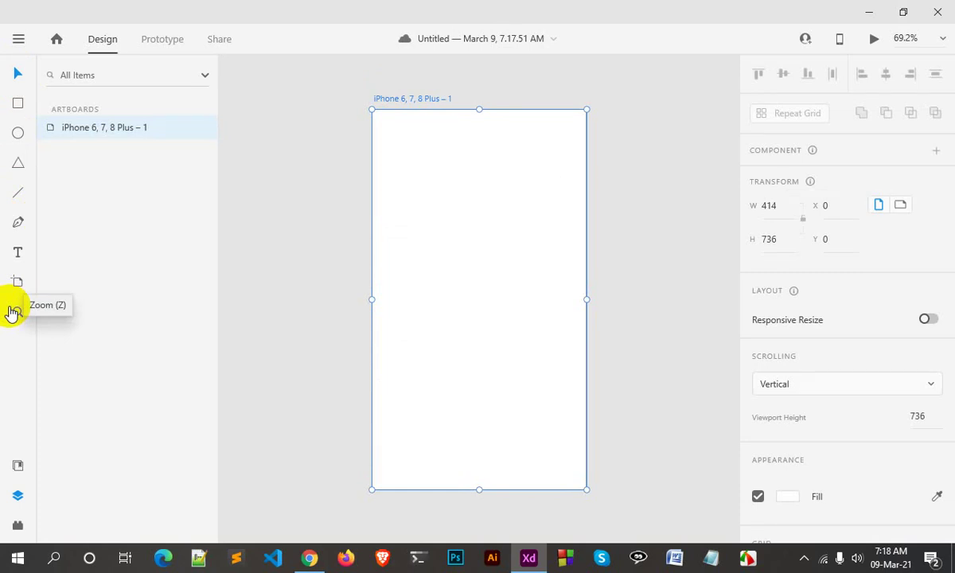
{"action": "left_click", "coordinate": [257, 273]}
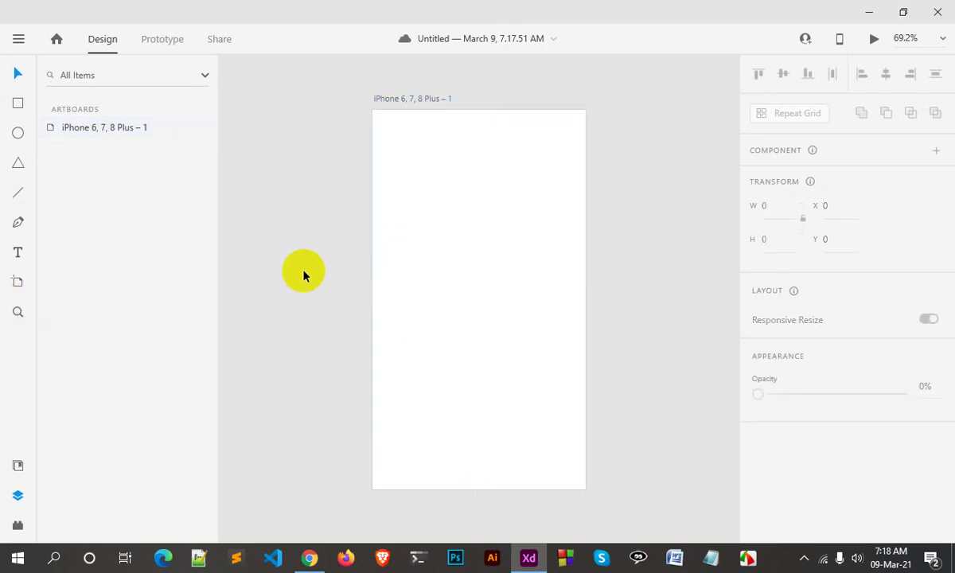
{"action": "left_click", "coordinate": [405, 252]}
{"action": "scroll", "coordinate": [406, 255], "scroll_direction": "up", "scroll_amount": 1}
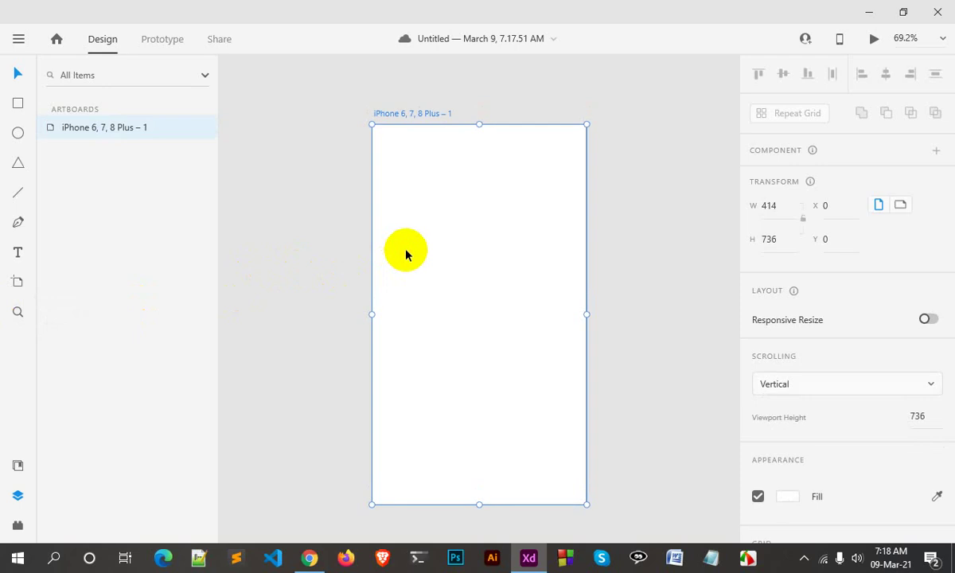
{"action": "scroll", "coordinate": [406, 255], "scroll_direction": "down", "scroll_amount": 1}
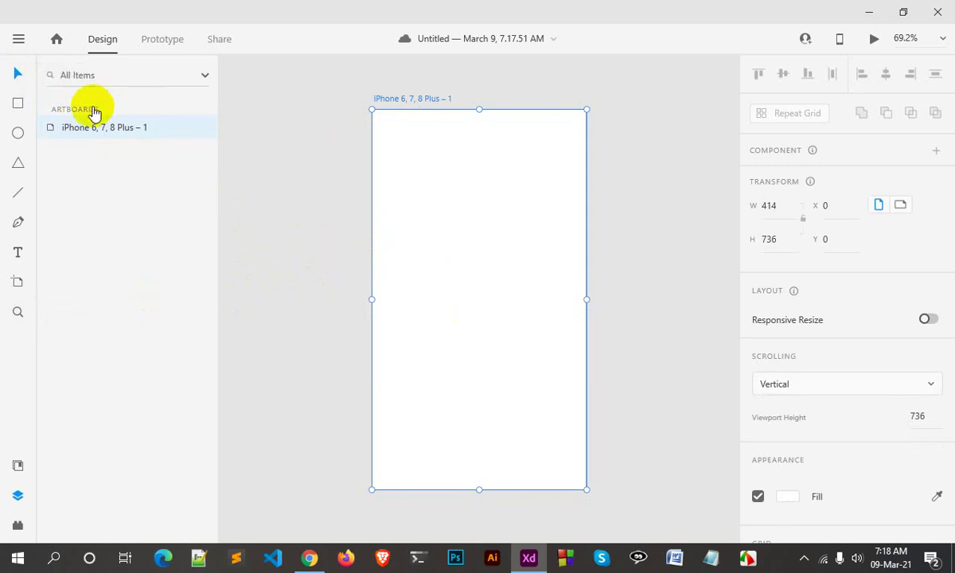
- Draw a tall rectangle and a smaller one near the bottom of the artboard
{"action": "left_click", "coordinate": [19, 105]}
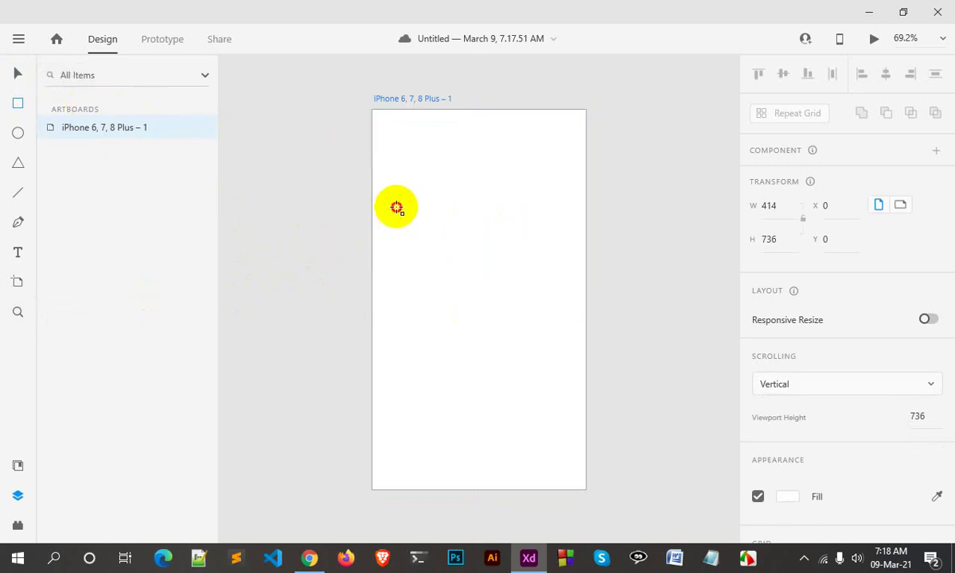
{"action": "left_click_drag", "start_coordinate": [396, 207], "coordinate": [525, 353]}
{"action": "left_click_drag", "start_coordinate": [460, 396], "coordinate": [534, 471]}
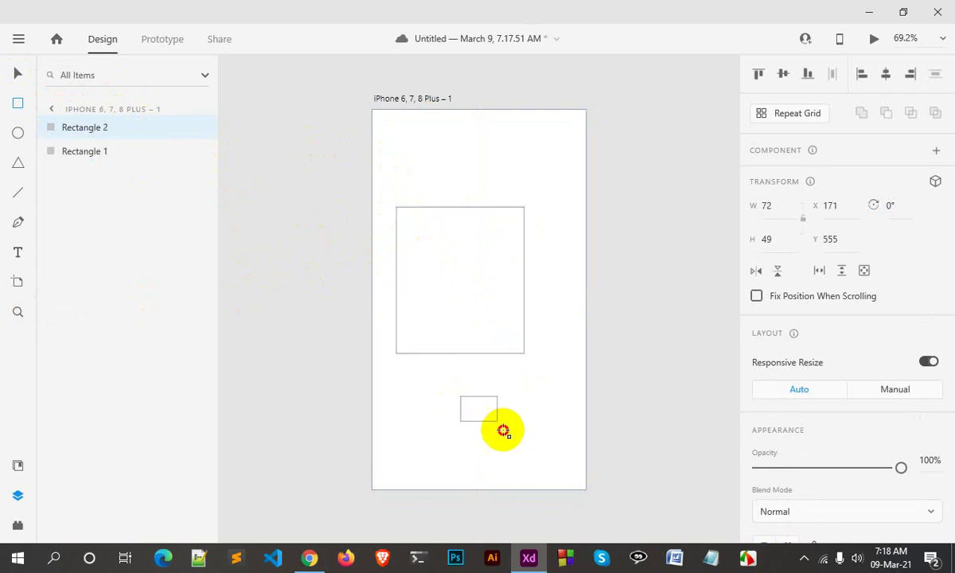
{"action": "left_click", "coordinate": [18, 74]}
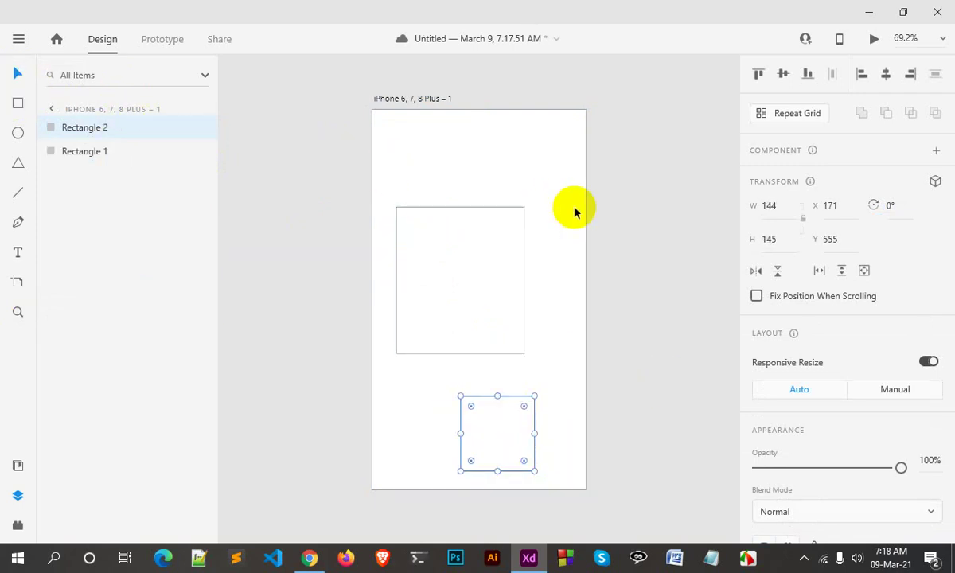
- Draw two rectangles, the second taller, on the empty pasteboard beside the artboard
{"action": "left_click_drag", "start_coordinate": [573, 208], "coordinate": [310, 171]}
{"action": "left_click_drag", "start_coordinate": [476, 228], "coordinate": [416, 226]}
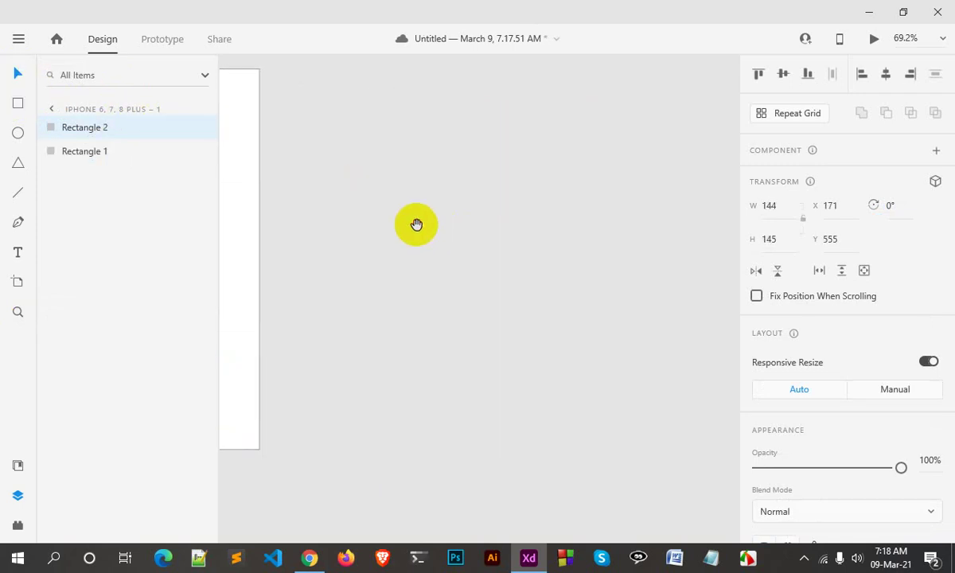
{"action": "left_click", "coordinate": [17, 102]}
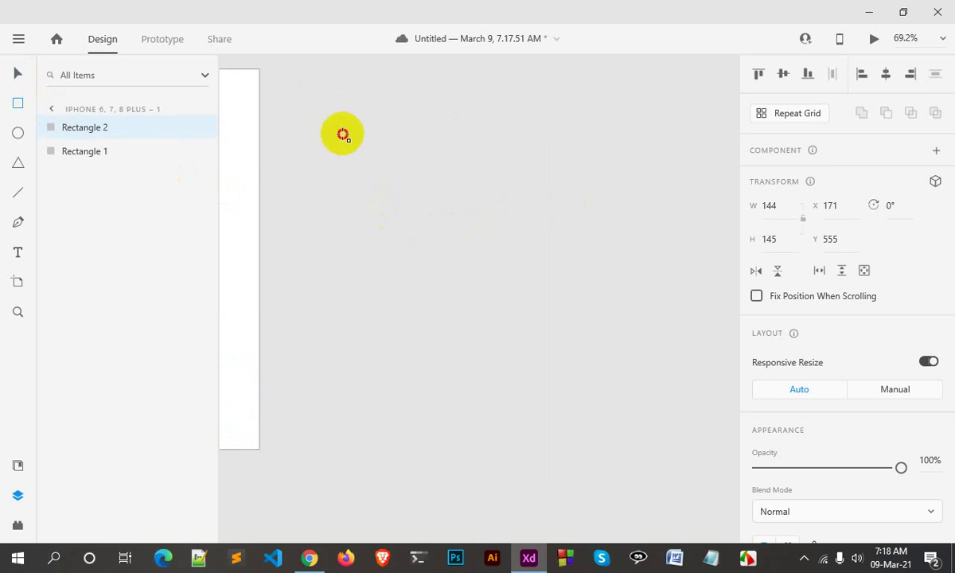
{"action": "left_click_drag", "start_coordinate": [336, 132], "coordinate": [442, 264]}
{"action": "left_click_drag", "start_coordinate": [465, 202], "coordinate": [578, 367]}
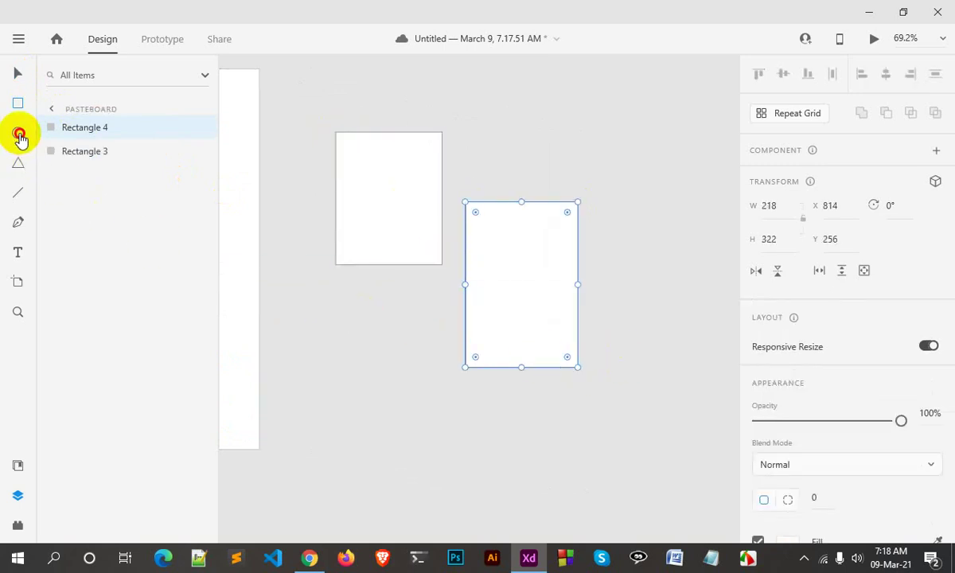
- Draw two circles on the pasteboard, the larger one measuring 288 × 288
{"action": "left_click", "coordinate": [19, 134]}
{"action": "left_click_drag", "start_coordinate": [350, 350], "coordinate": [466, 465]}
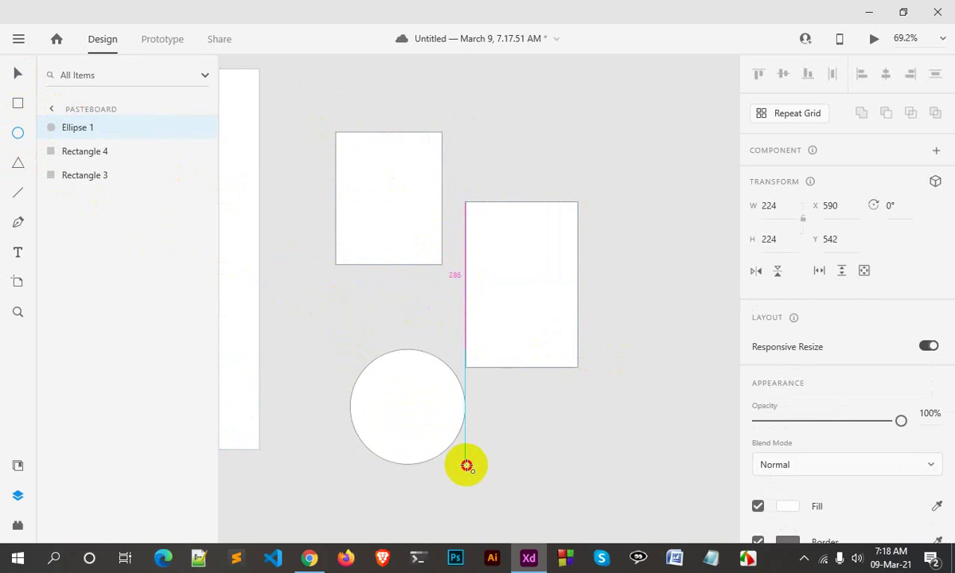
{"action": "scroll", "coordinate": [557, 441], "scroll_direction": "up", "scroll_amount": 2}
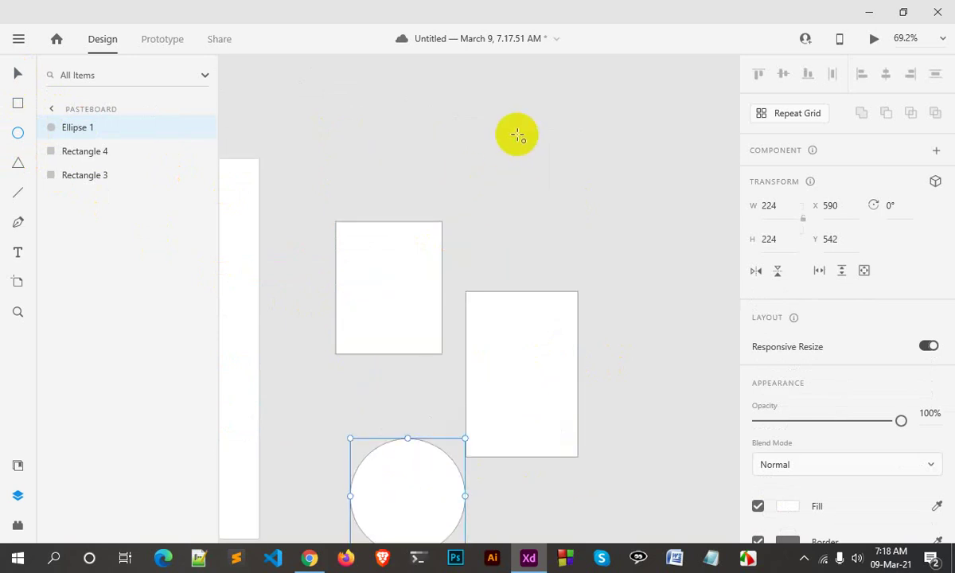
{"action": "left_click_drag", "start_coordinate": [517, 135], "coordinate": [619, 224]}
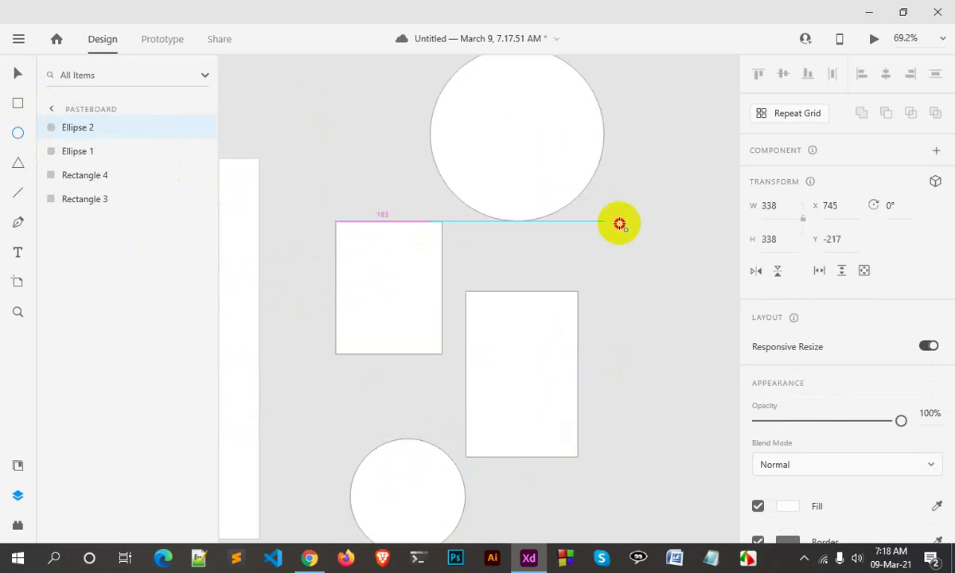
{"action": "mouse_move", "coordinate": [619, 224]}
{"action": "left_mouse_down"}
{"action": "mouse_move", "coordinate": [595, 210]}
{"action": "mouse_move", "coordinate": [640, 254]}
{"action": "mouse_move", "coordinate": [584, 219]}
{"action": "mouse_move", "coordinate": [679, 329]}
{"action": "mouse_move", "coordinate": [605, 247]}
{"action": "mouse_move", "coordinate": [665, 334]}
{"action": "left_mouse_up"}
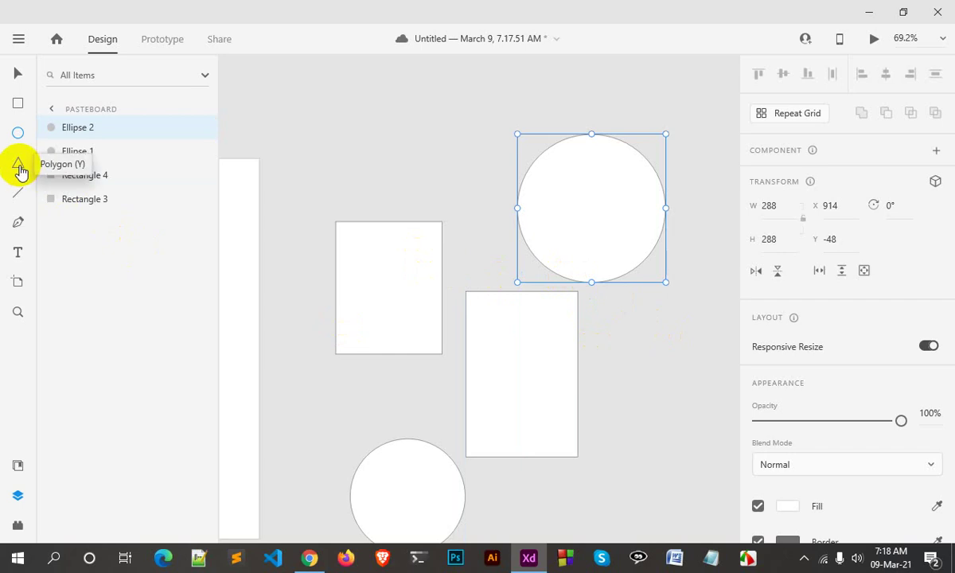
- Draw a polygon above the shapes, leaving it at three sides as a triangle
{"action": "left_click", "coordinate": [19, 164]}
{"action": "scroll", "coordinate": [319, 176], "scroll_direction": "up", "scroll_amount": 1}
{"action": "left_click_drag", "start_coordinate": [312, 116], "coordinate": [452, 235]}
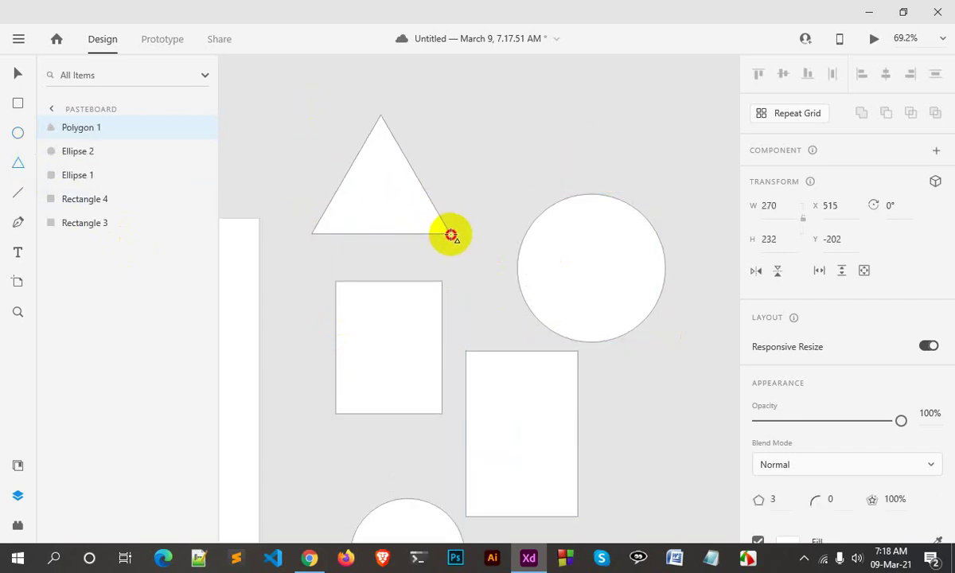
{"action": "key", "text": "Up"}
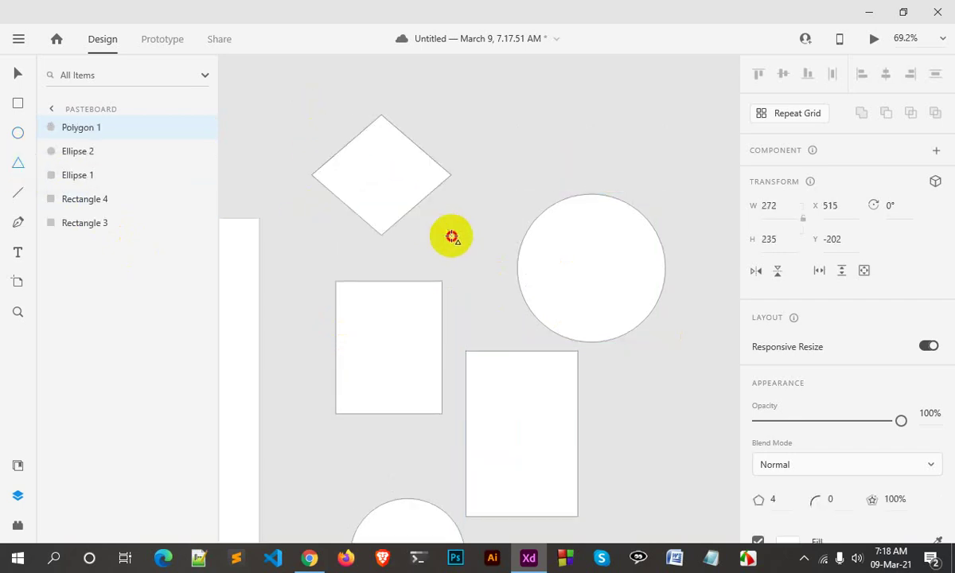
{"action": "key", "text": "Down"}
{"action": "key", "text": "Up"}
{"action": "key", "text": "Up"}
{"action": "key", "text": "Up"}
{"action": "key", "text": "Up"}
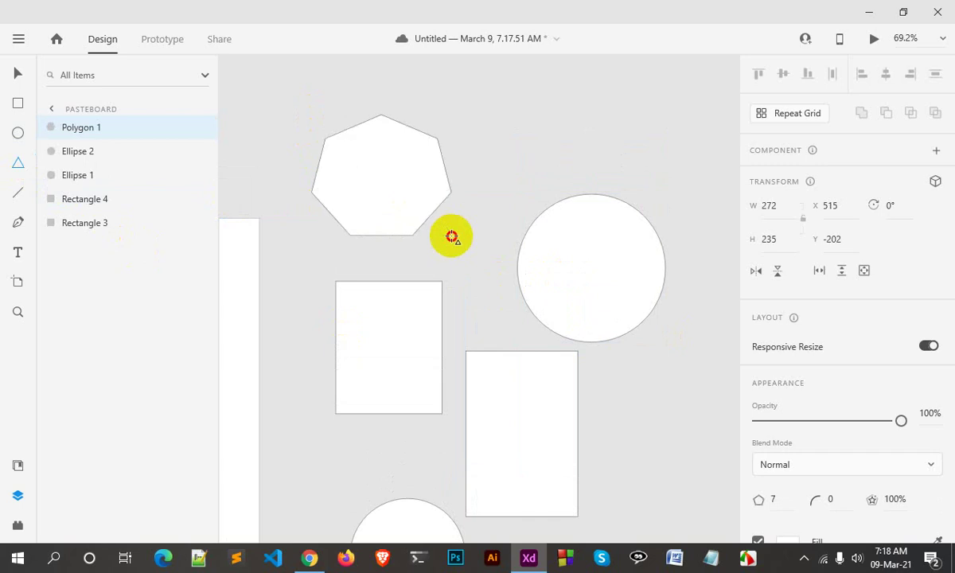
{"action": "key", "text": "Down"}
{"action": "key", "text": "Down"}
{"action": "key", "text": "Down"}
{"action": "key", "text": "Down"}
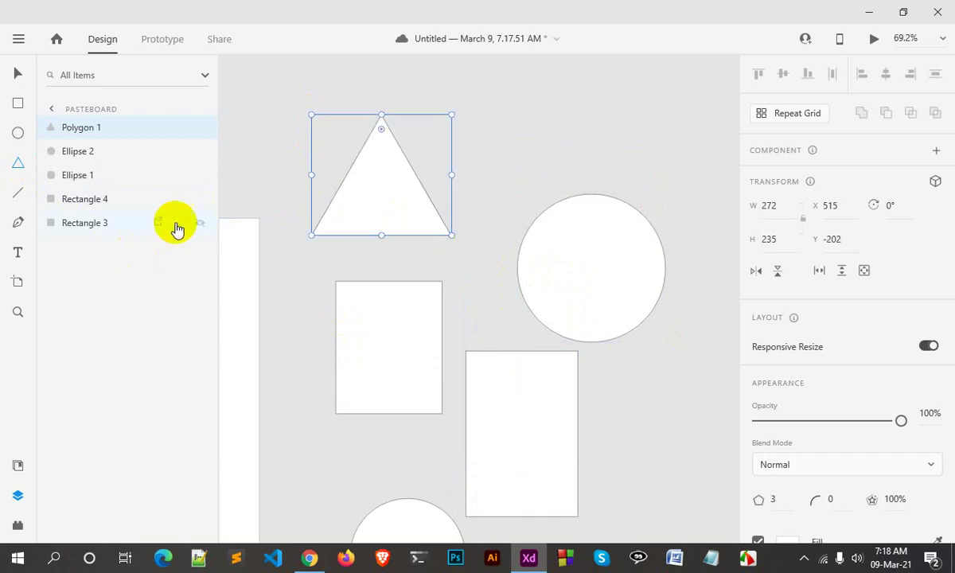
- Draw a short diagonal line measuring 89 × 117 on the pasteboard
{"action": "left_click", "coordinate": [18, 192]}
{"action": "scroll", "coordinate": [436, 320], "scroll_direction": "up", "scroll_amount": 2}
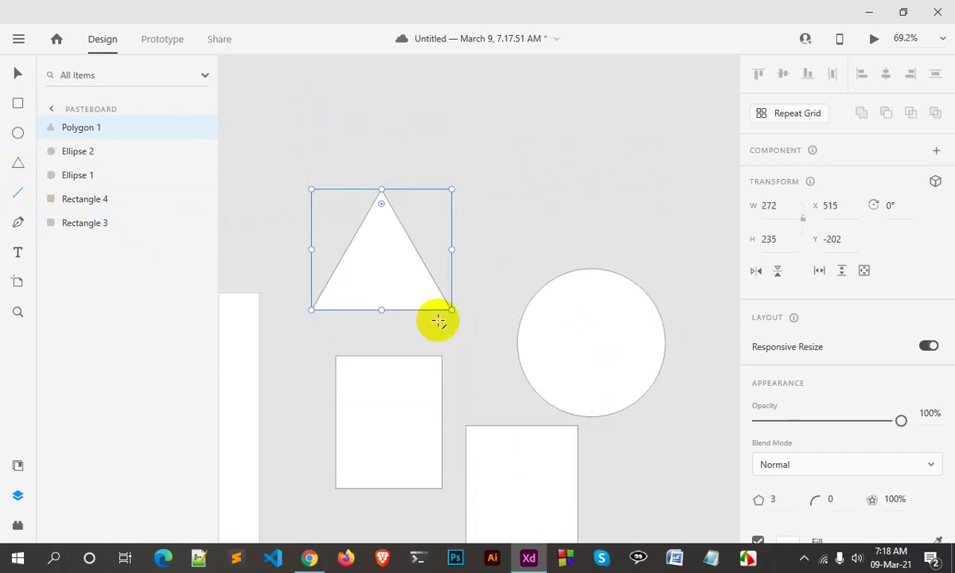
{"action": "scroll", "coordinate": [436, 239], "scroll_direction": "up", "scroll_amount": 1}
{"action": "mouse_move", "coordinate": [410, 140]}
{"action": "left_mouse_down"}
{"action": "mouse_move", "coordinate": [557, 97]}
{"action": "mouse_move", "coordinate": [570, 146]}
{"action": "mouse_move", "coordinate": [368, 274]}
{"action": "mouse_move", "coordinate": [320, 185]}
{"action": "mouse_move", "coordinate": [309, 141]}
{"action": "mouse_move", "coordinate": [424, 91]}
{"action": "mouse_move", "coordinate": [467, 93]}
{"action": "mouse_move", "coordinate": [543, 122]}
{"action": "mouse_move", "coordinate": [533, 249]}
{"action": "mouse_move", "coordinate": [389, 306]}
{"action": "mouse_move", "coordinate": [337, 248]}
{"action": "mouse_move", "coordinate": [308, 180]}
{"action": "mouse_move", "coordinate": [418, 83]}
{"action": "mouse_move", "coordinate": [449, 259]}
{"action": "mouse_move", "coordinate": [437, 102]}
{"action": "mouse_move", "coordinate": [405, 194]}
{"action": "mouse_move", "coordinate": [454, 81]}
{"action": "left_mouse_up"}
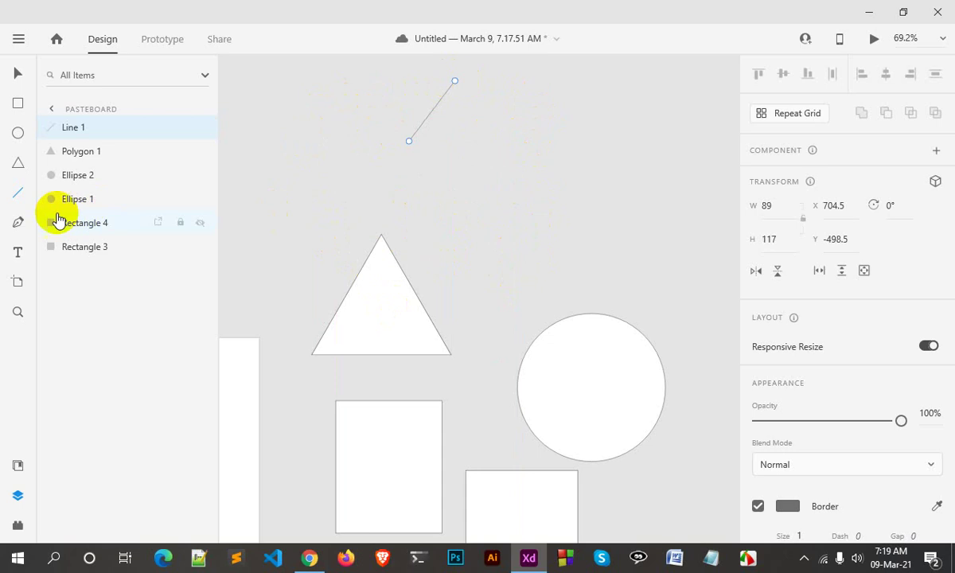
- Start a freeform Pen path with a curved point and several anchors
{"action": "left_click", "coordinate": [17, 222]}
{"action": "scroll", "coordinate": [478, 247], "scroll_direction": "up", "scroll_amount": 1}
{"action": "left_click", "coordinate": [506, 249]}
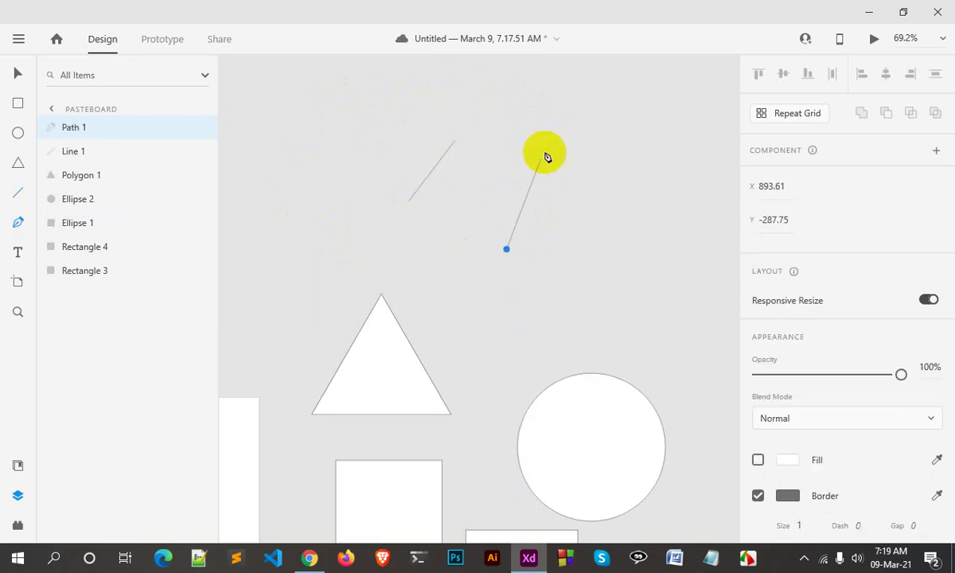
{"action": "left_click_drag", "start_coordinate": [550, 128], "coordinate": [617, 141]}
{"action": "left_click", "coordinate": [618, 273]}
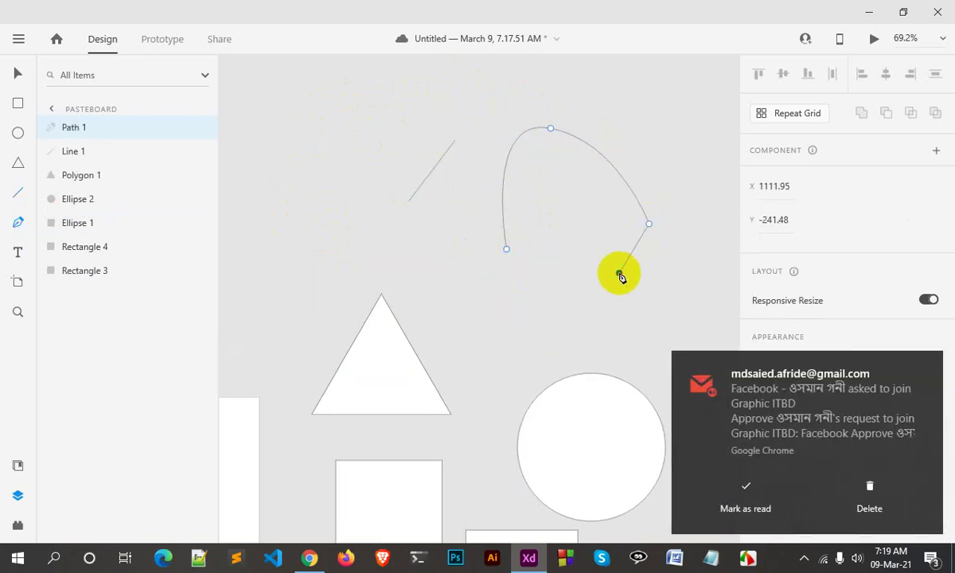
{"action": "left_click", "coordinate": [562, 310]}
- Add the remaining anchors and close the path at its starting point, 374.51 × 374.89
{"action": "left_click", "coordinate": [493, 320]}
{"action": "left_click", "coordinate": [896, 488]}
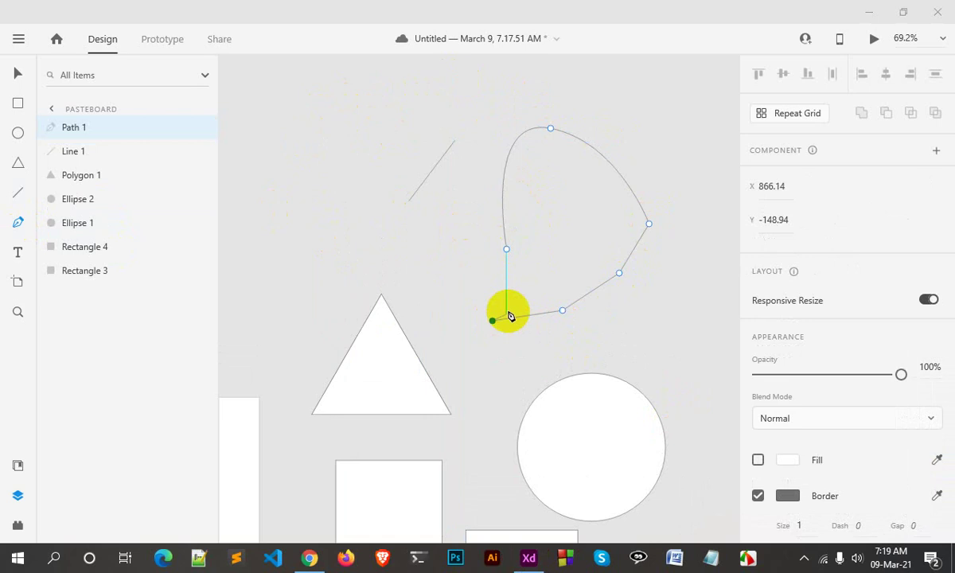
{"action": "left_click", "coordinate": [455, 266]}
{"action": "left_click", "coordinate": [506, 249]}
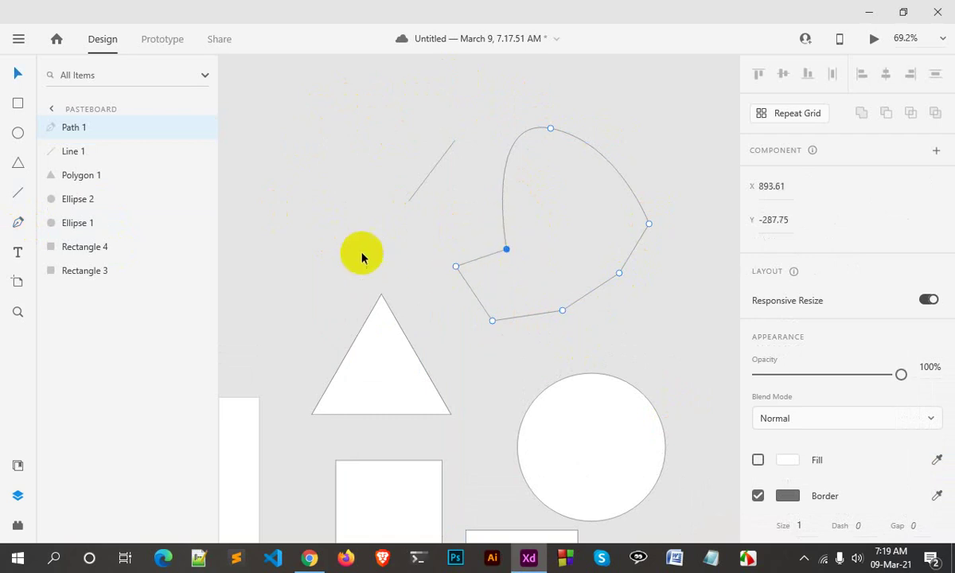
{"action": "left_click", "coordinate": [18, 222]}
{"action": "scroll", "coordinate": [260, 239], "scroll_direction": "down", "scroll_amount": 1}
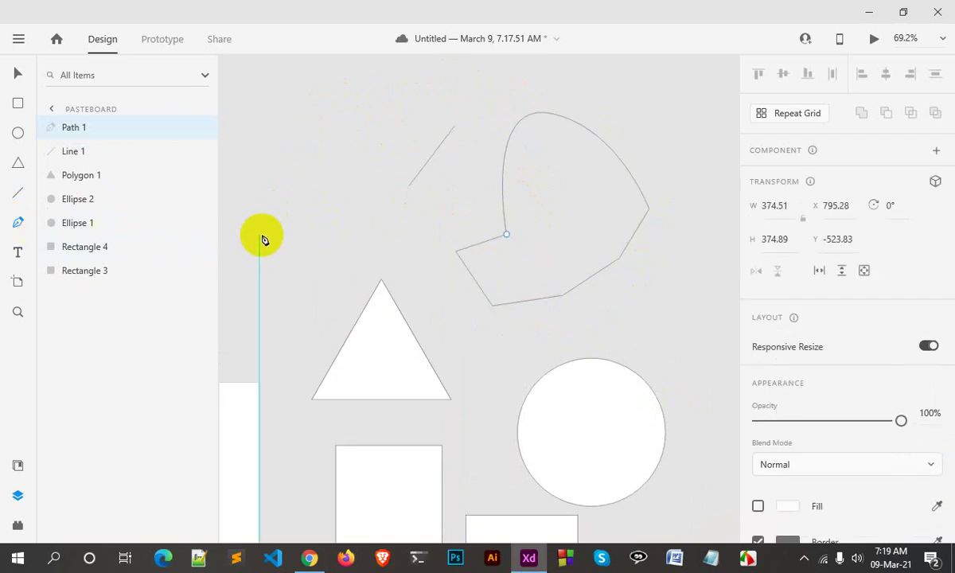
{"action": "left_click", "coordinate": [18, 252]}
- Add the text line 'gfdgdfgdfsgdfgdsfgdfg' on the pasteboard above the shapes
{"action": "left_click", "coordinate": [277, 140]}
{"action": "type", "text": "gfdgdfgdfsgdfgdsfgdfgdfgd"}
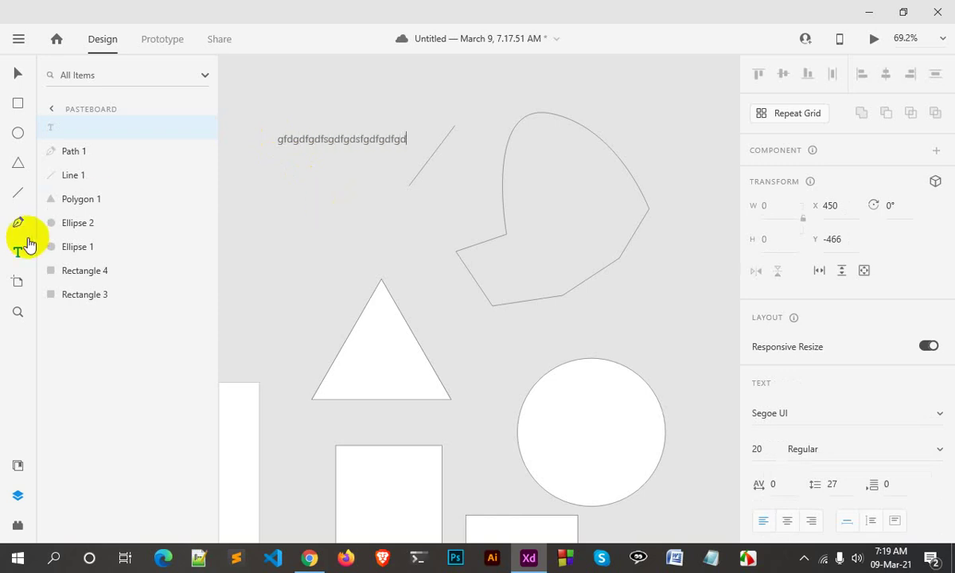
{"action": "left_click", "coordinate": [18, 281]}
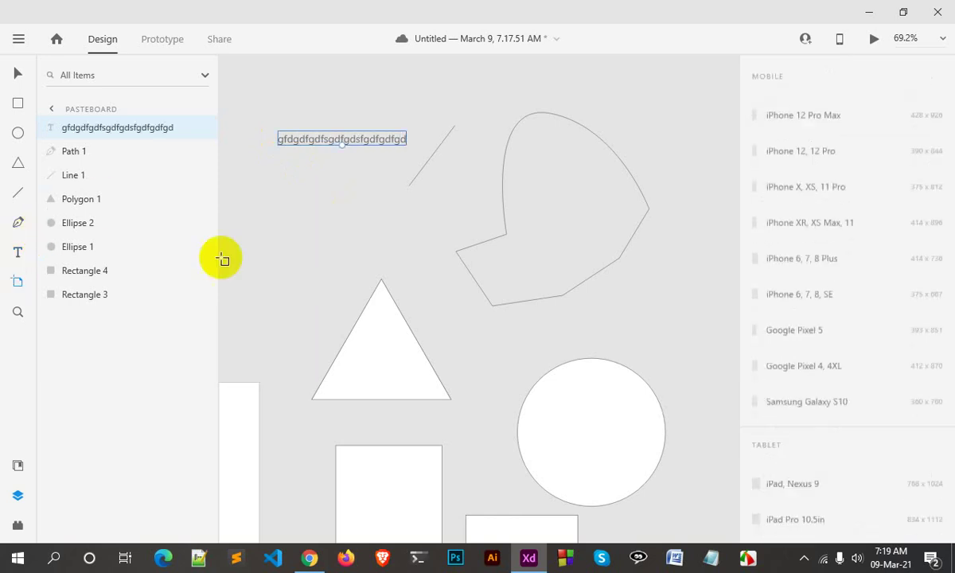
{"action": "left_click", "coordinate": [17, 73]}
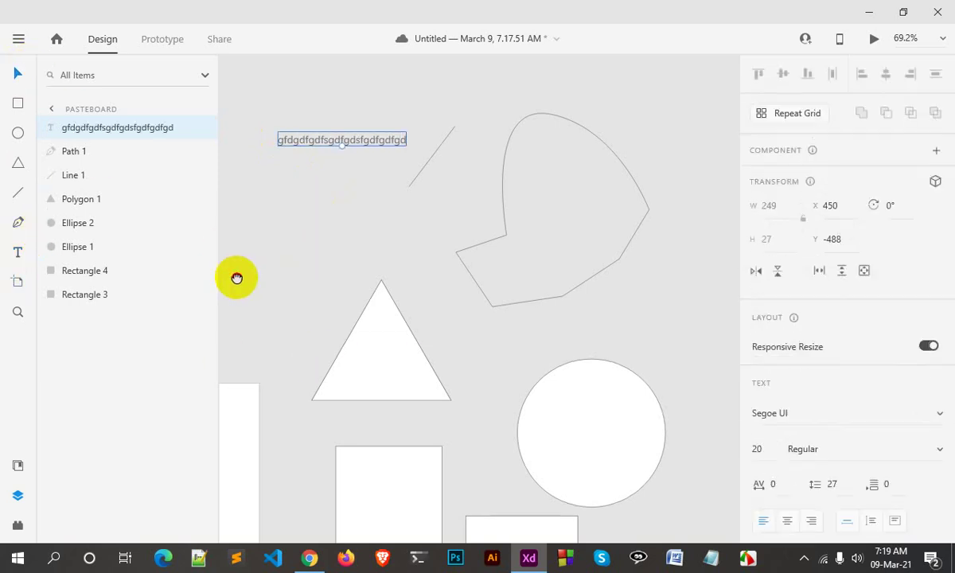
- Draw a test artboard left of the iPhone artboard, then delete it
{"action": "mouse_move", "coordinate": [236, 277]}
{"action": "left_mouse_down"}
{"action": "mouse_move", "coordinate": [418, 148]}
{"action": "mouse_move", "coordinate": [607, 76]}
{"action": "left_mouse_up"}
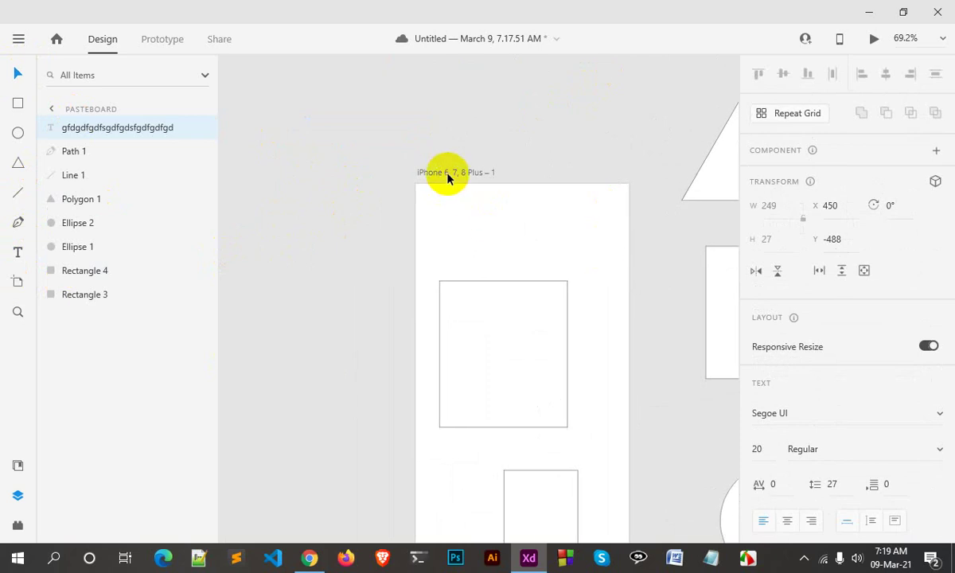
{"action": "left_click", "coordinate": [17, 281]}
{"action": "mouse_move", "coordinate": [273, 123]}
{"action": "left_mouse_down"}
{"action": "mouse_move", "coordinate": [323, 290]}
{"action": "mouse_move", "coordinate": [352, 350]}
{"action": "left_mouse_up"}
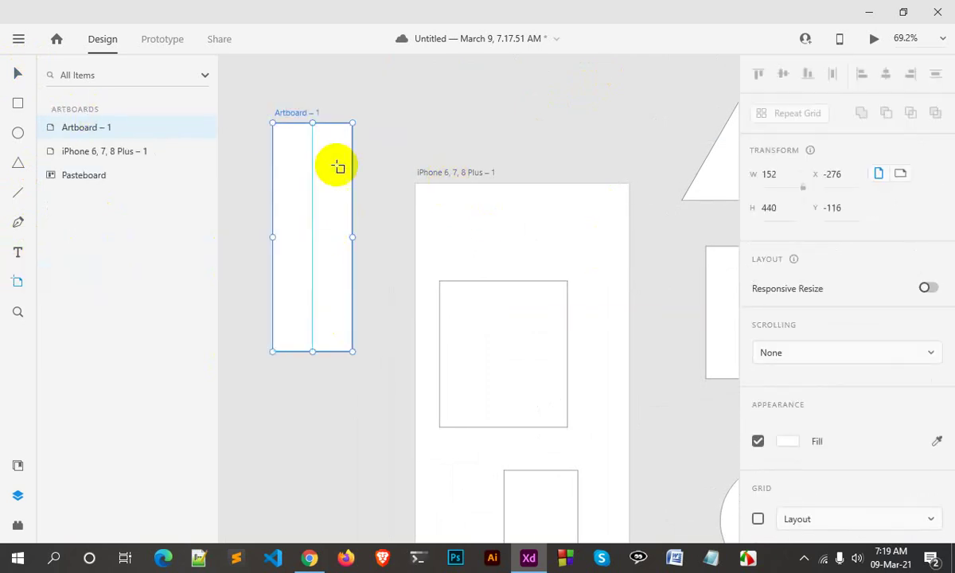
{"action": "key", "text": "Delete"}
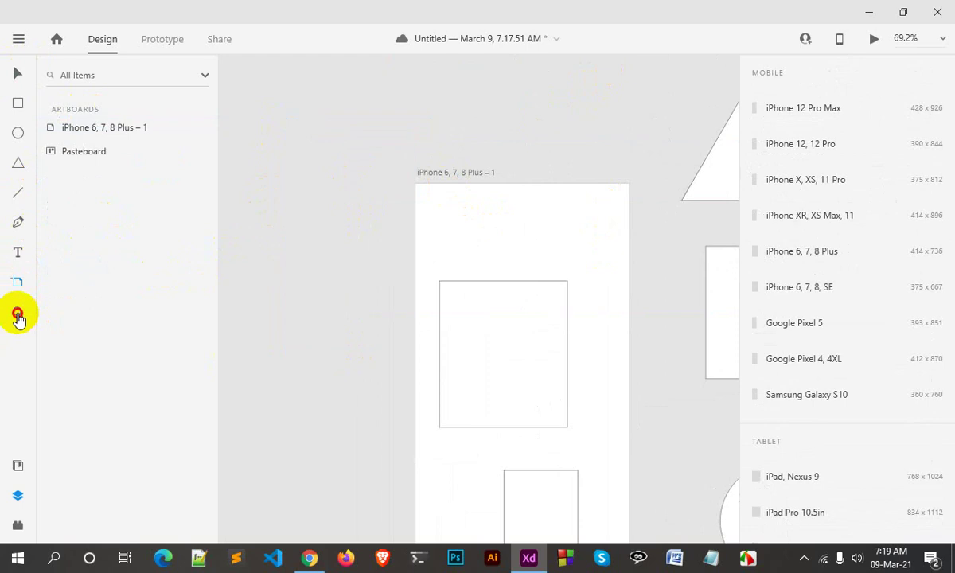
- Zoom in and out on the iPhone artboard and surrounding shapes with the Zoom tool
{"action": "left_click", "coordinate": [17, 314]}
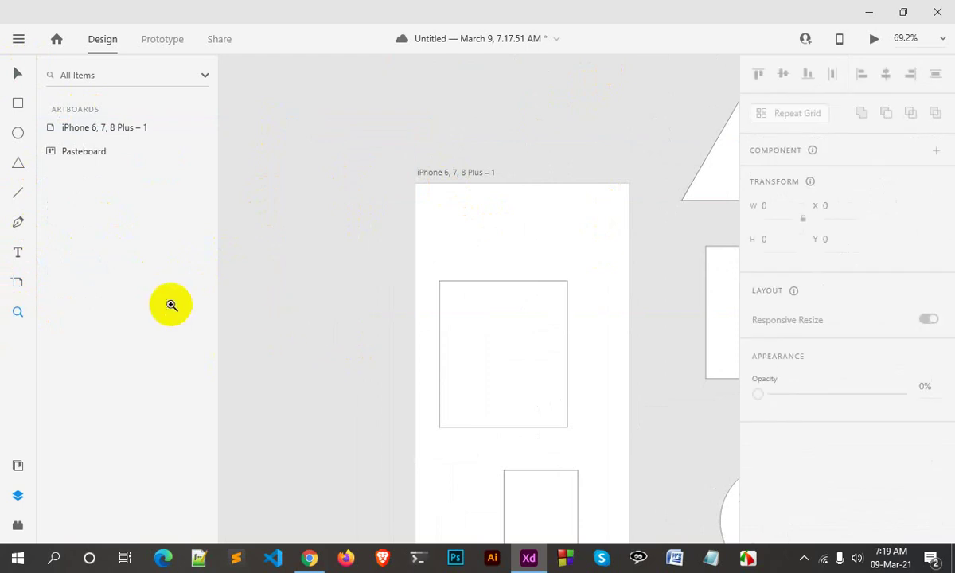
{"action": "left_click", "coordinate": [307, 285]}
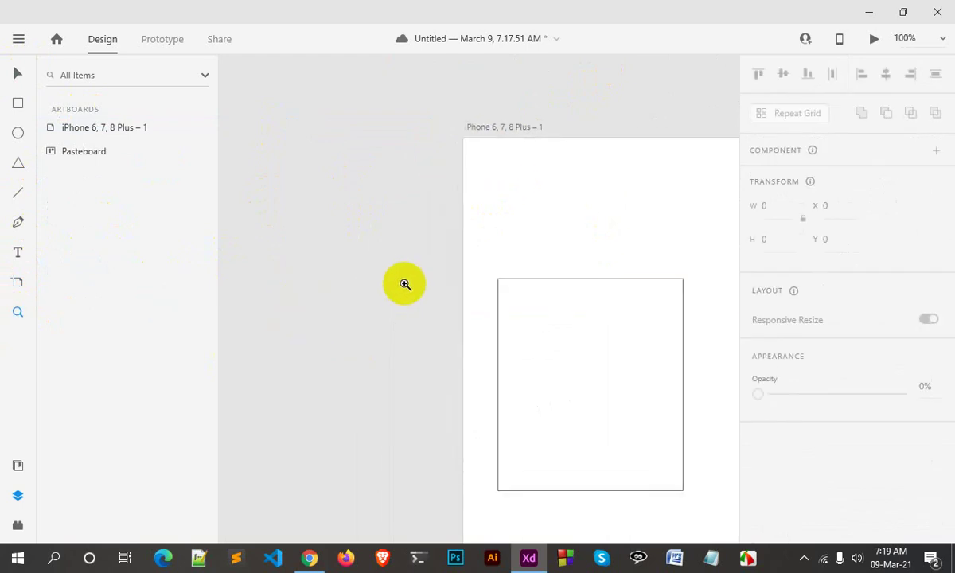
{"action": "left_click", "coordinate": [405, 284], "text": "alt"}
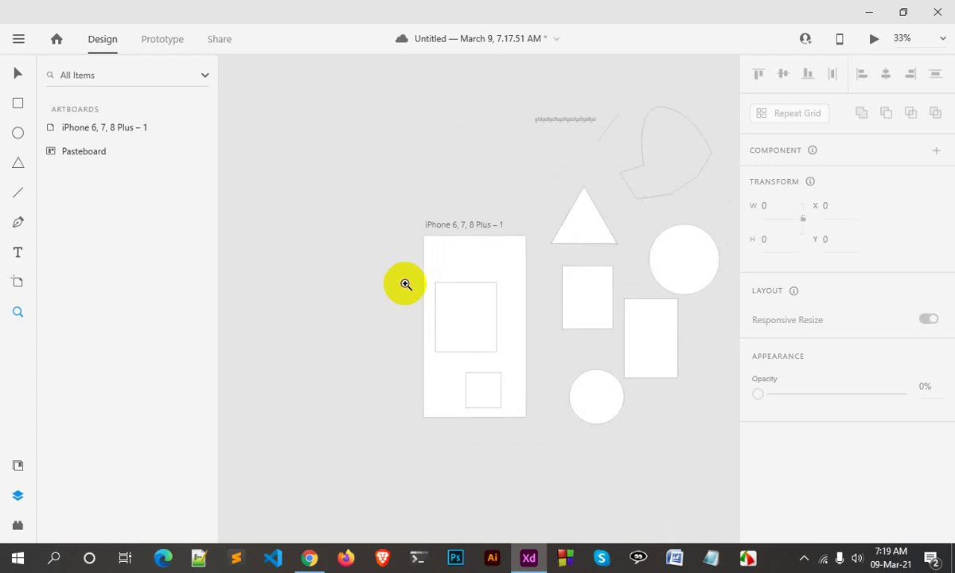
{"action": "left_click", "coordinate": [405, 284]}
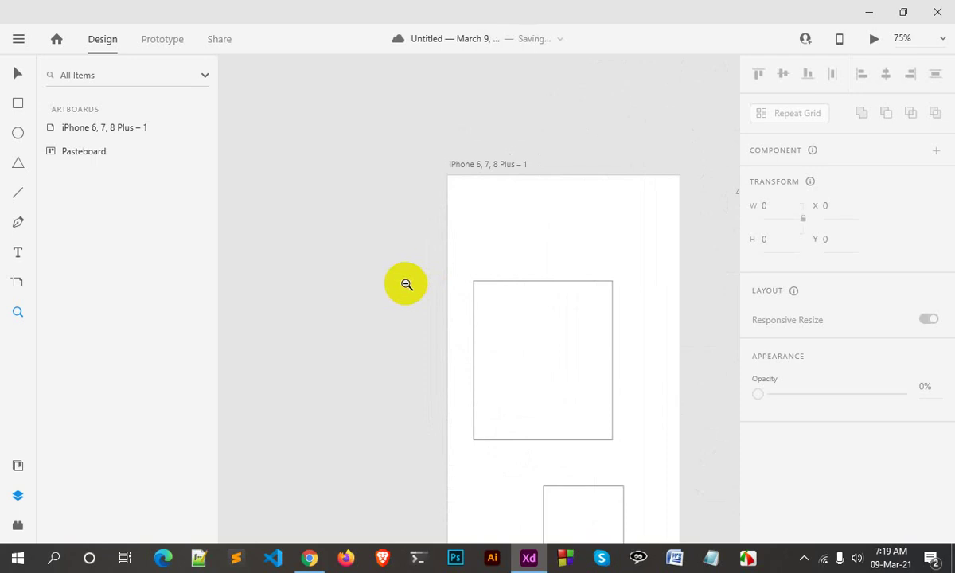
{"action": "left_click", "coordinate": [405, 284], "text": "alt"}
{"action": "left_click", "coordinate": [405, 284], "text": "alt"}
{"action": "left_click", "coordinate": [405, 284], "text": "alt"}
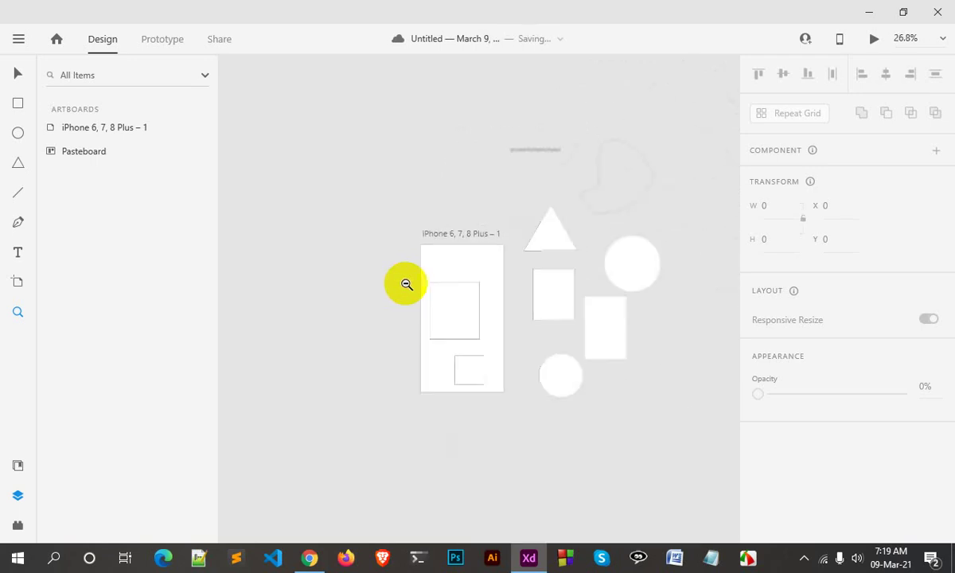
- Scroll the canvas up and down to review the pasteboard shapes
{"action": "scroll", "coordinate": [406, 284], "scroll_direction": "up", "scroll_amount": 3}
{"action": "scroll", "coordinate": [406, 284], "scroll_direction": "up", "scroll_amount": 3}
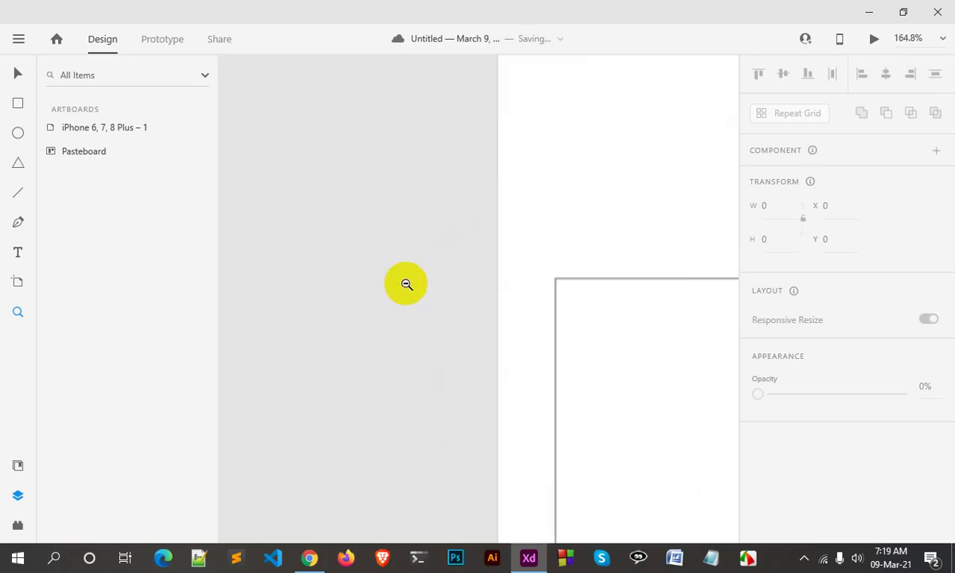
{"action": "scroll", "coordinate": [406, 284], "scroll_direction": "down", "scroll_amount": 3}
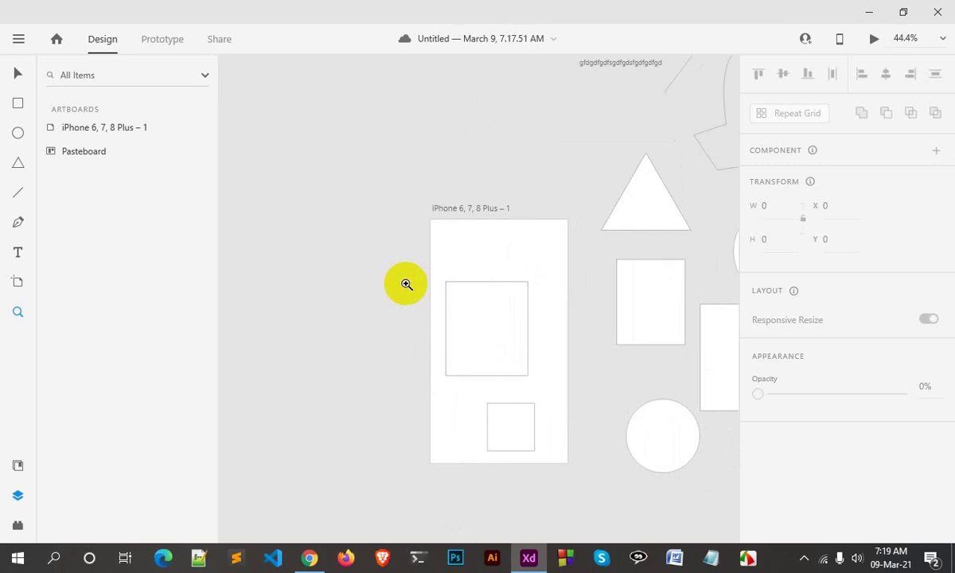
{"action": "scroll", "coordinate": [406, 285], "scroll_direction": "up", "scroll_amount": 1}
{"action": "scroll", "coordinate": [405, 284], "scroll_direction": "up", "scroll_amount": 1}
{"action": "scroll", "coordinate": [406, 284], "scroll_direction": "up", "scroll_amount": 2}
{"action": "scroll", "coordinate": [406, 284], "scroll_direction": "down", "scroll_amount": 1}
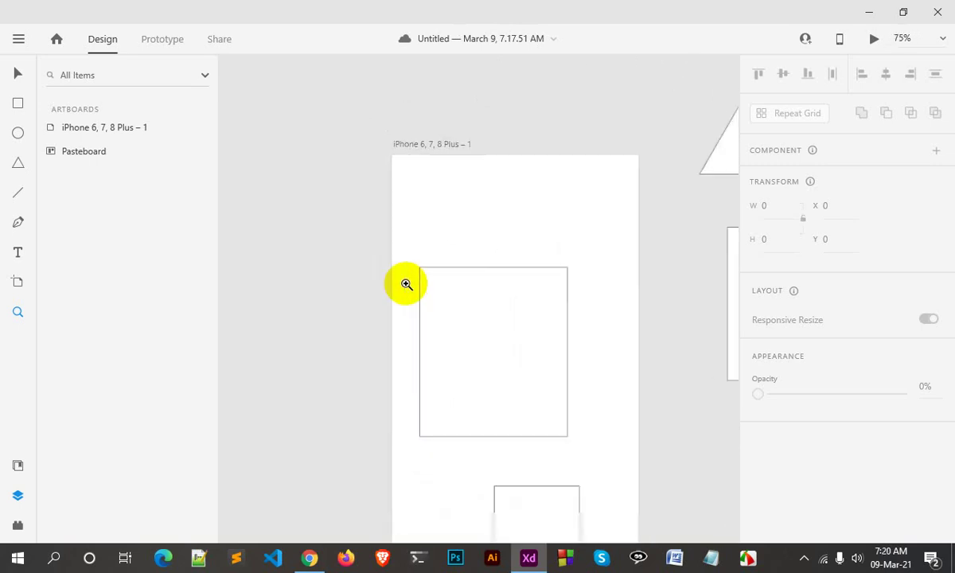
{"action": "scroll", "coordinate": [406, 284], "scroll_direction": "down", "scroll_amount": 2}
{"action": "scroll", "coordinate": [406, 284], "scroll_direction": "down", "scroll_amount": 1}
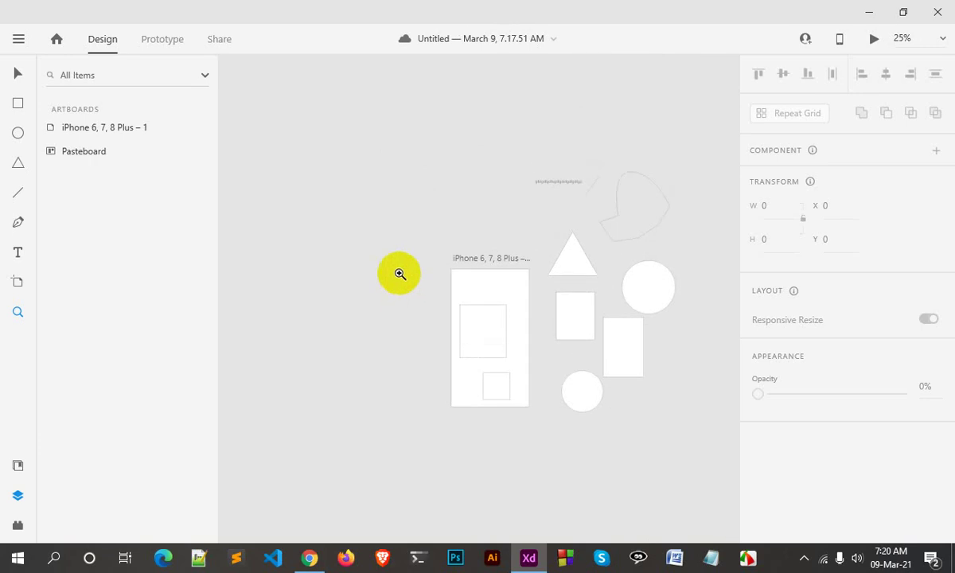
- Select the rectangles and triangle in turn, ending with circle Ellipse 2 selected
{"action": "left_click", "coordinate": [17, 73]}
{"action": "left_click_drag", "start_coordinate": [500, 148], "coordinate": [710, 429]}
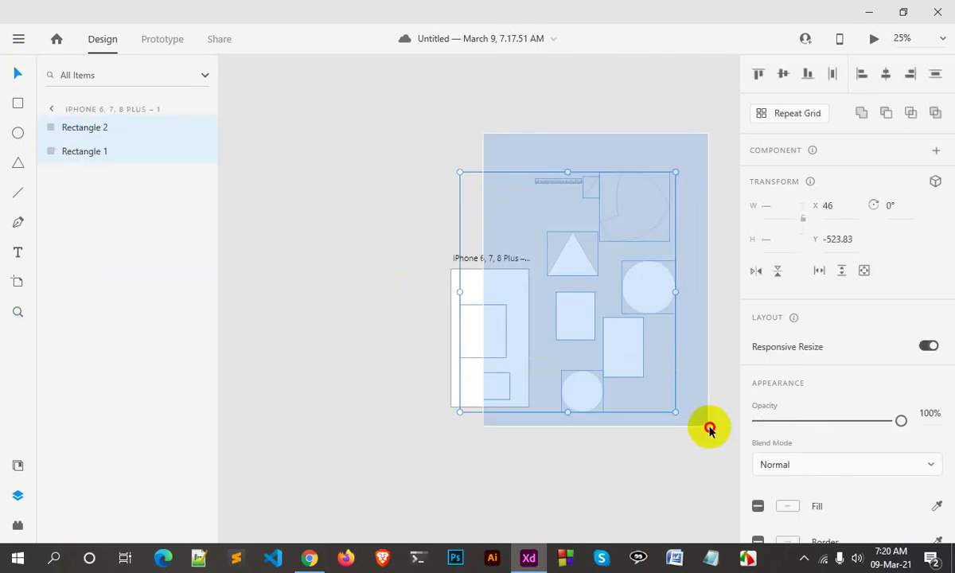
{"action": "left_click", "coordinate": [348, 299]}
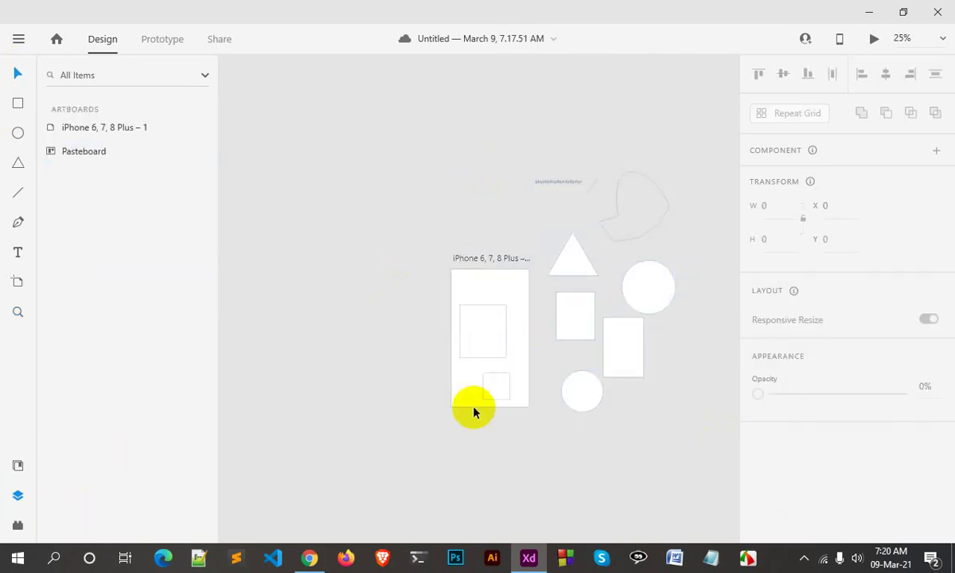
{"action": "left_click", "coordinate": [485, 320]}
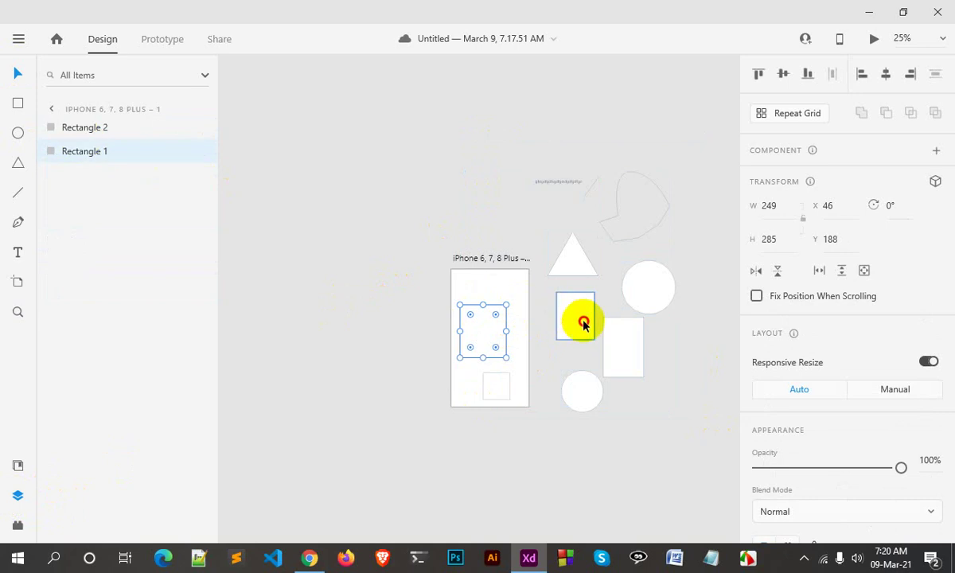
{"action": "left_click", "coordinate": [583, 323]}
{"action": "left_click", "coordinate": [571, 269]}
{"action": "left_click", "coordinate": [638, 342]}
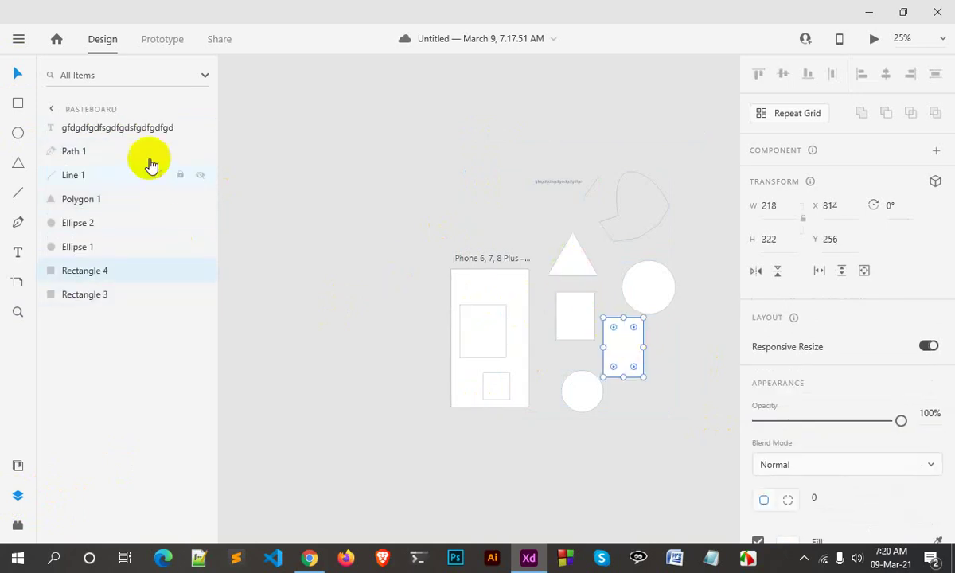
{"action": "left_click", "coordinate": [649, 286]}
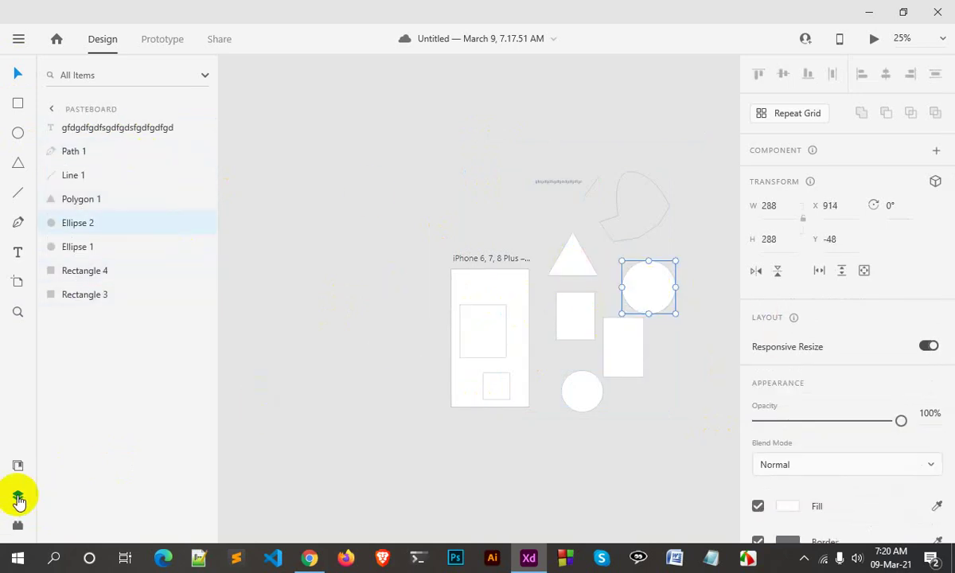
{"action": "mouse_move", "coordinate": [127, 223]}
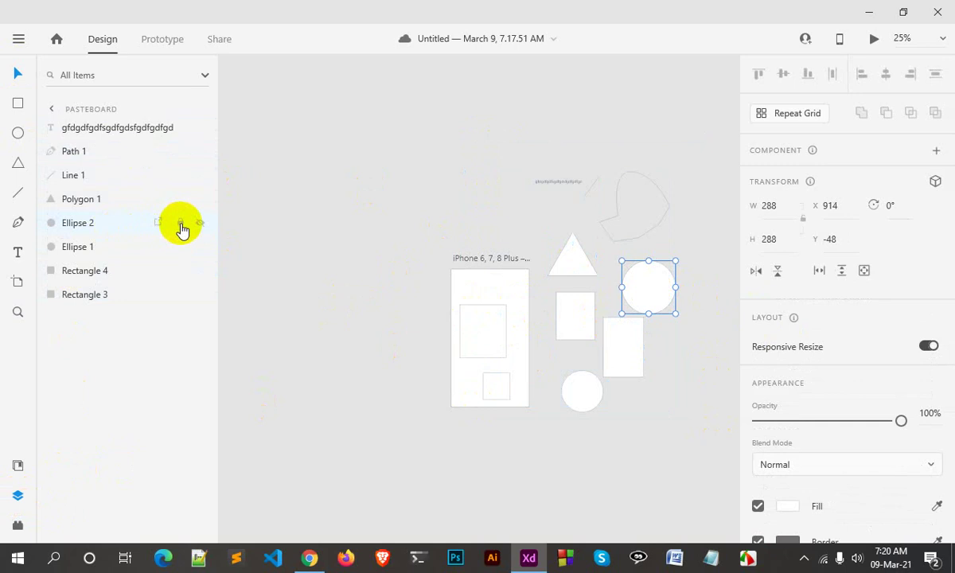
- Lock Ellipse 2 in the Layers panel and reselect it
{"action": "left_click", "coordinate": [181, 229]}
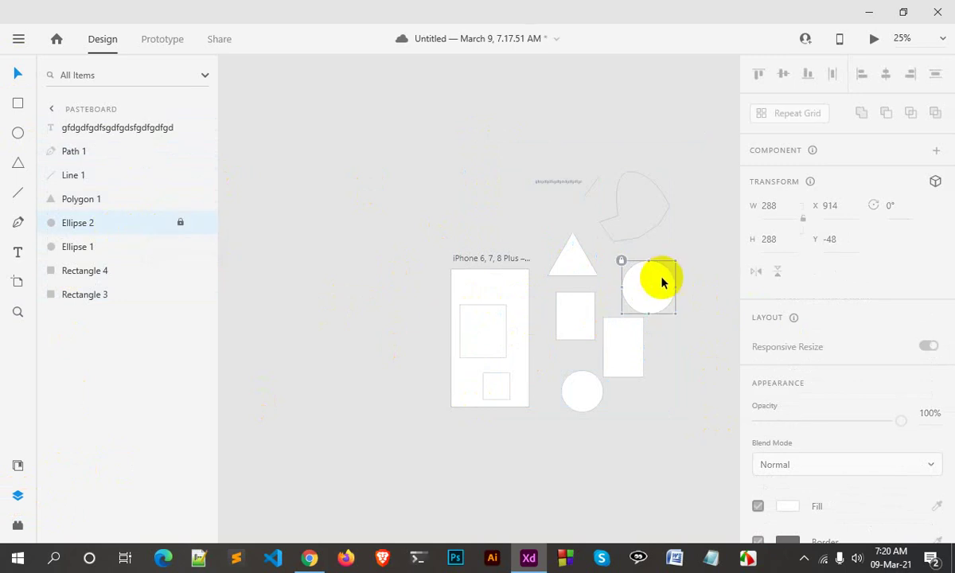
{"action": "left_click_drag", "start_coordinate": [661, 279], "coordinate": [708, 151]}
{"action": "left_click", "coordinate": [647, 302]}
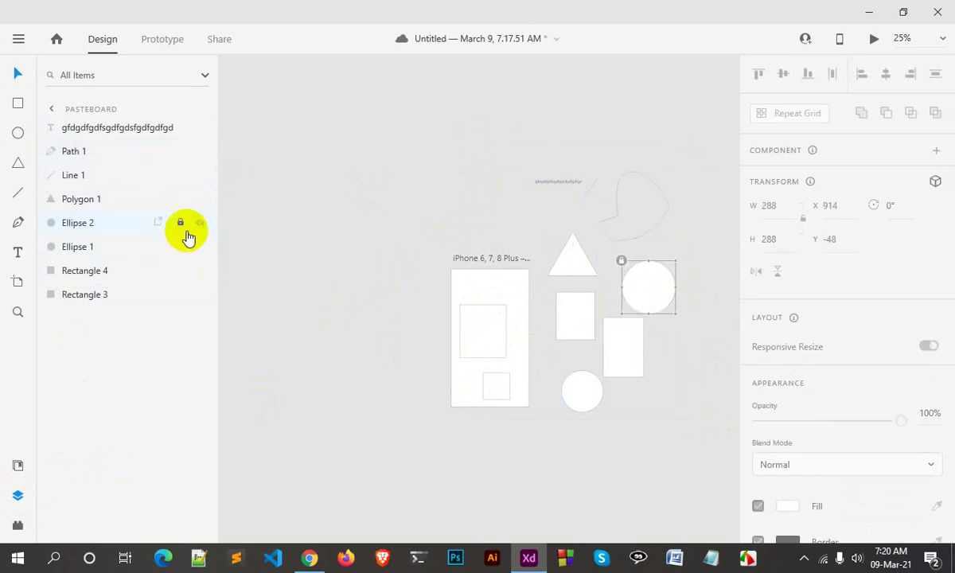
- Toggle Ellipse 2's visibility off and on, leaving it visible
{"action": "left_click", "coordinate": [201, 225]}
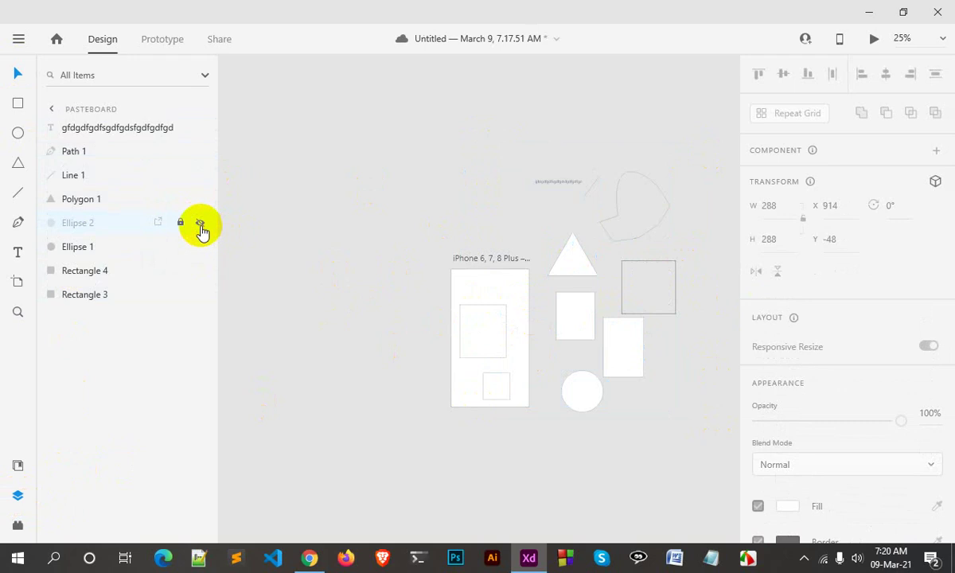
{"action": "left_click", "coordinate": [201, 226]}
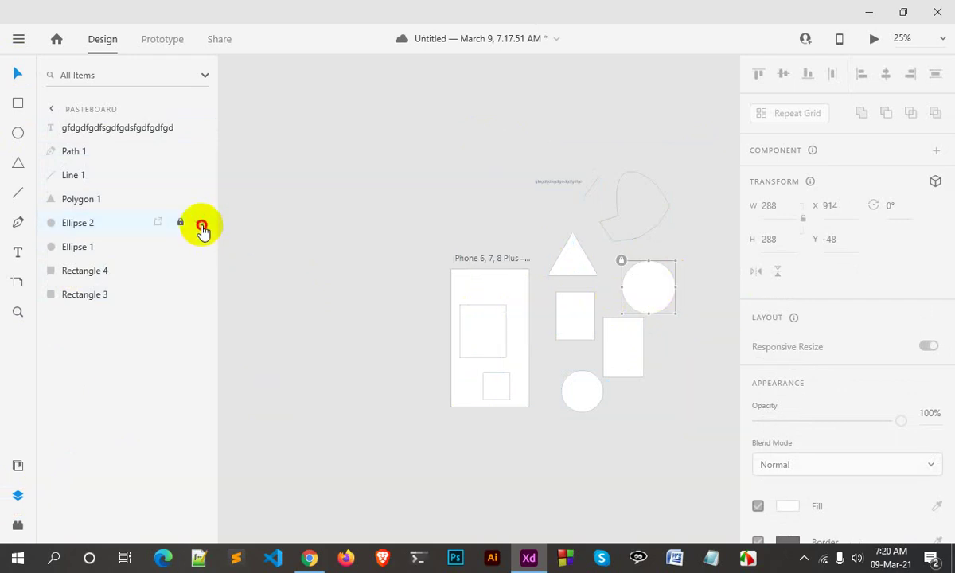
{"action": "left_click", "coordinate": [203, 226]}
{"action": "left_click", "coordinate": [201, 224]}
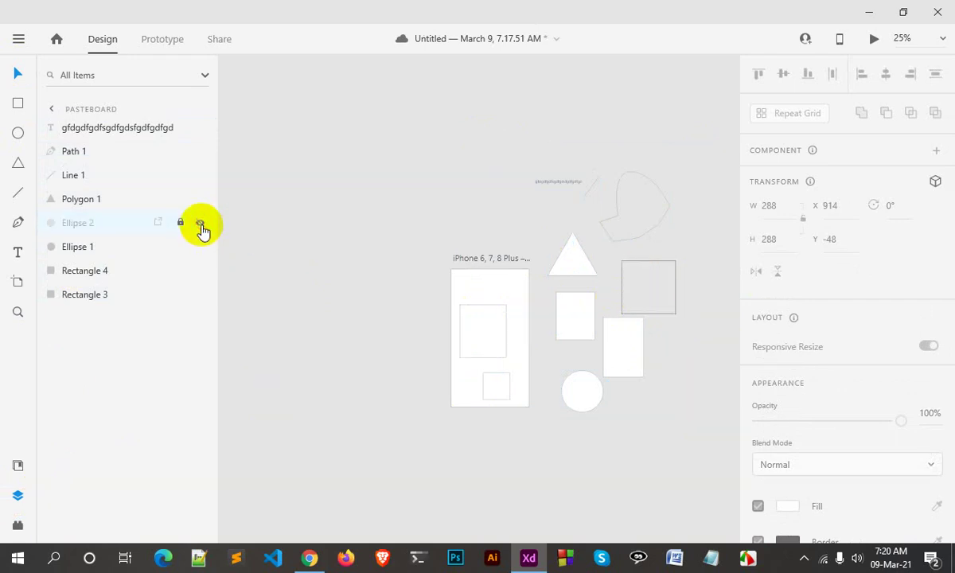
{"action": "left_click", "coordinate": [202, 227]}
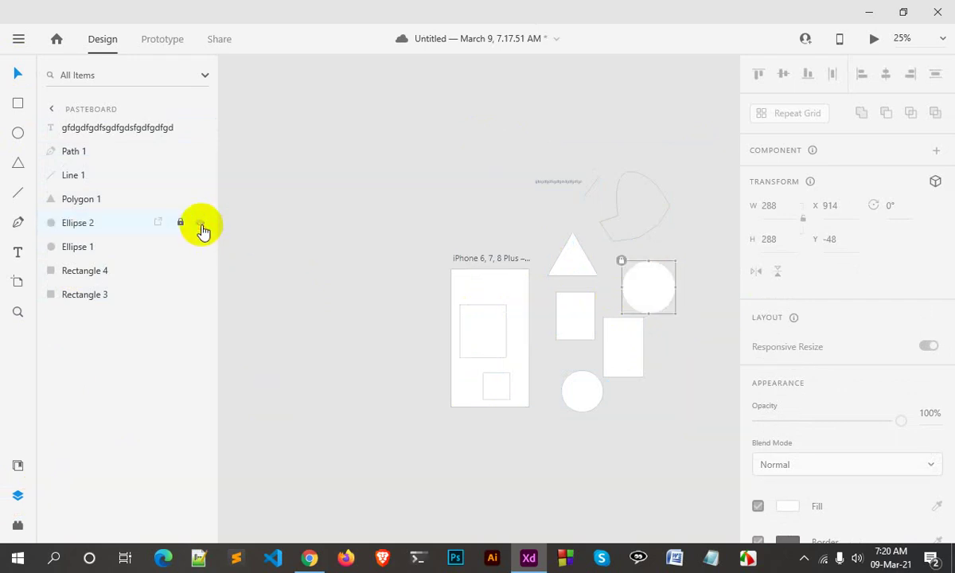
{"action": "scroll", "coordinate": [422, 298], "scroll_direction": "up", "scroll_amount": 1}
{"action": "scroll", "coordinate": [428, 301], "scroll_direction": "up", "scroll_amount": 2}
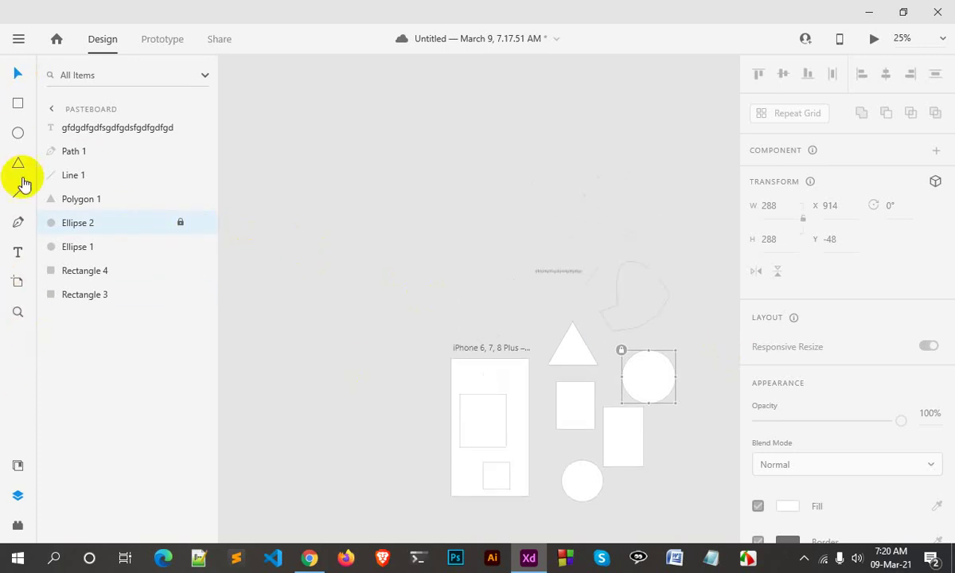
- Draw the 832 × 792 Rectangle 5 above the other pasteboard shapes
{"action": "left_click", "coordinate": [19, 105]}
{"action": "left_click_drag", "start_coordinate": [324, 104], "coordinate": [478, 251]}
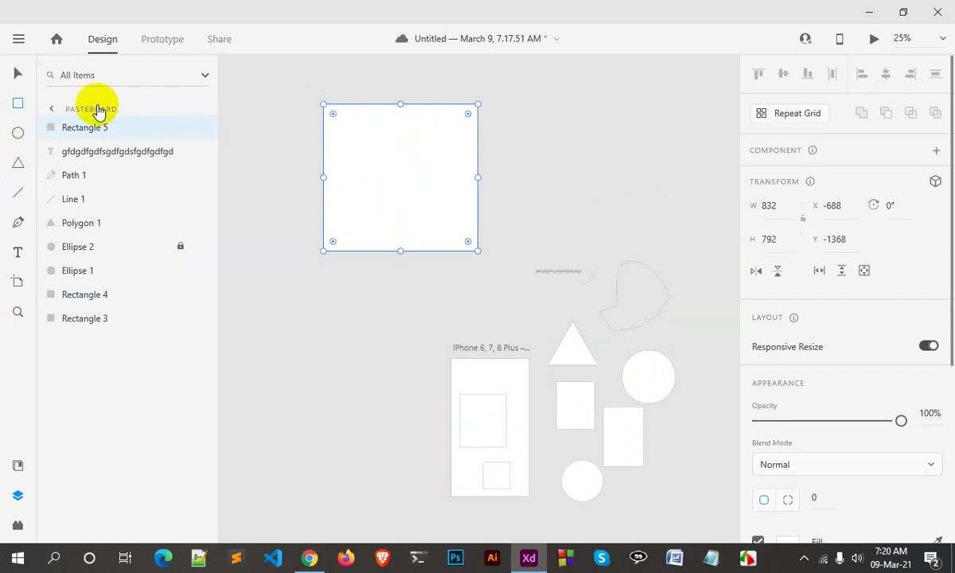
{"action": "left_click", "coordinate": [18, 74]}
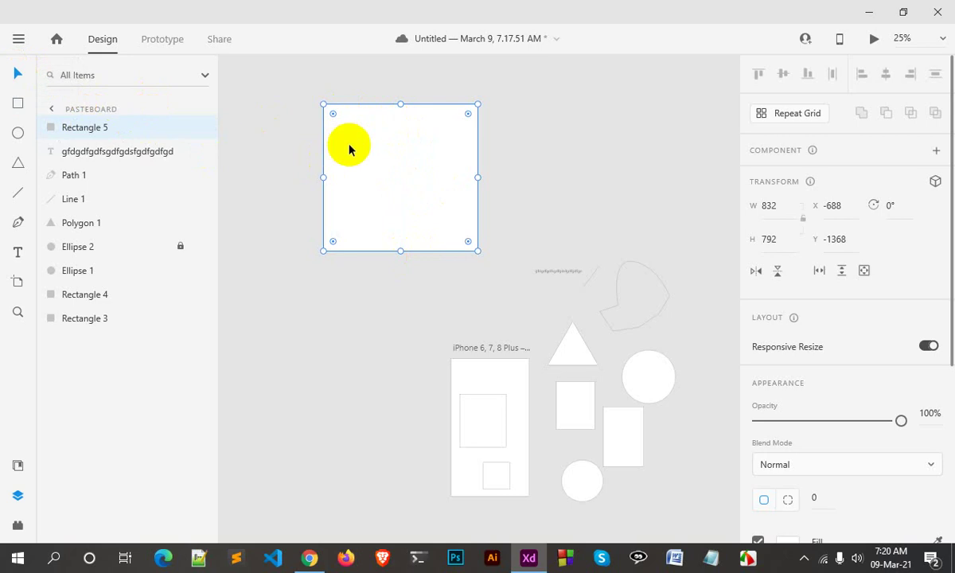
- Convert Rectangle 5 to an editable path and drag its left corners outward
{"action": "double_click", "coordinate": [365, 108]}
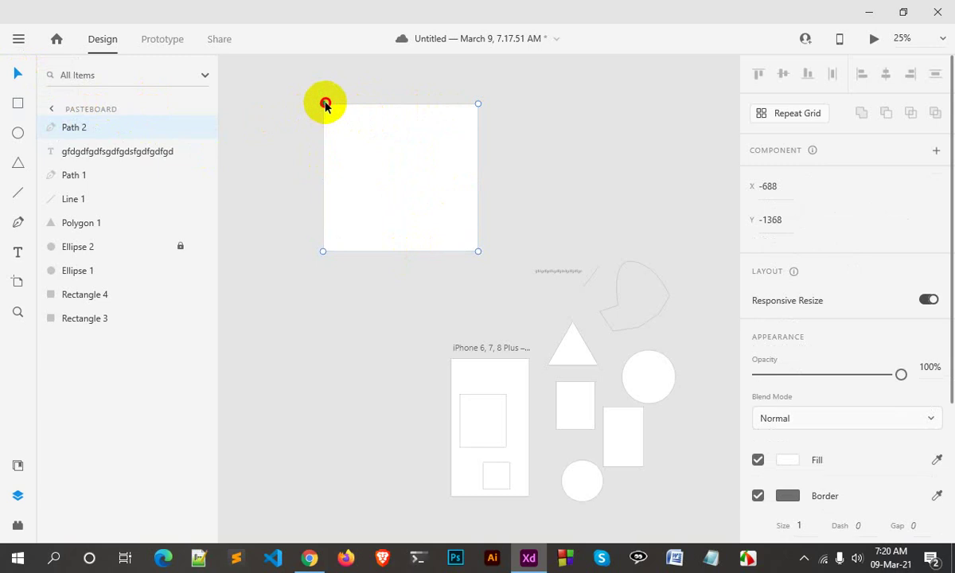
{"action": "mouse_move", "coordinate": [325, 104]}
{"action": "left_mouse_down"}
{"action": "mouse_move", "coordinate": [377, 147]}
{"action": "mouse_move", "coordinate": [324, 85]}
{"action": "mouse_move", "coordinate": [307, 102]}
{"action": "mouse_move", "coordinate": [285, 96]}
{"action": "mouse_move", "coordinate": [352, 127]}
{"action": "mouse_move", "coordinate": [292, 94]}
{"action": "mouse_move", "coordinate": [310, 97]}
{"action": "mouse_move", "coordinate": [301, 101]}
{"action": "left_mouse_up"}
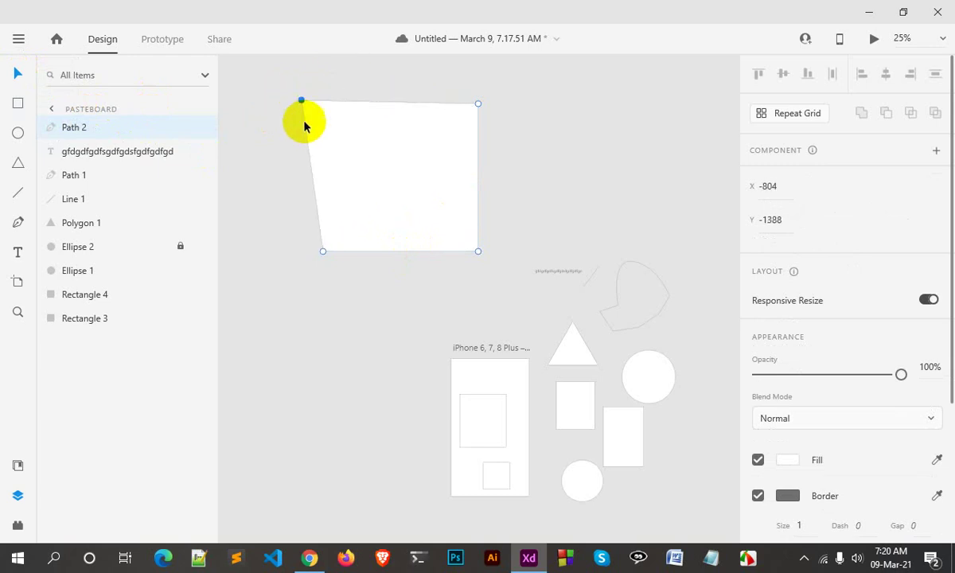
{"action": "left_click", "coordinate": [322, 252], "text": "shift"}
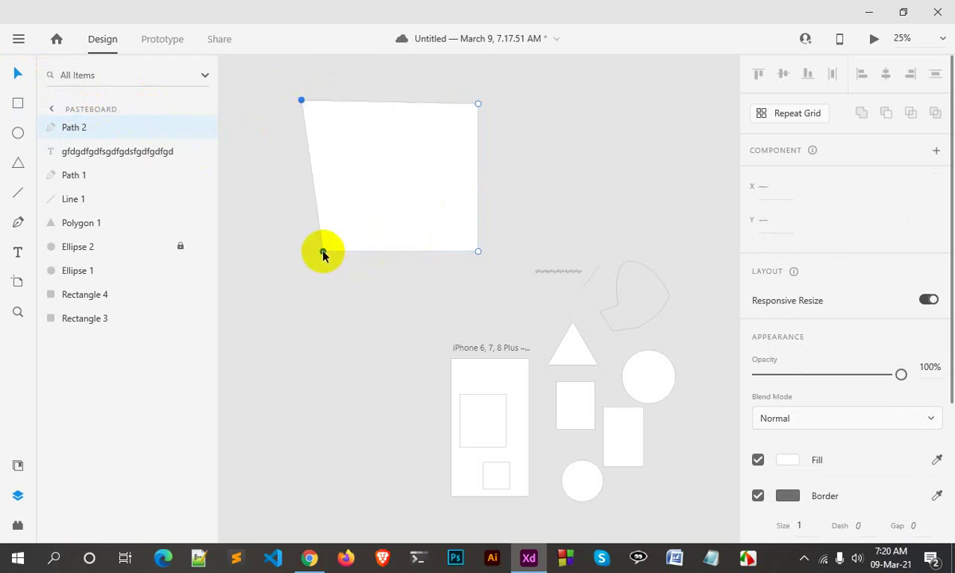
{"action": "left_click_drag", "start_coordinate": [322, 255], "coordinate": [304, 317]}
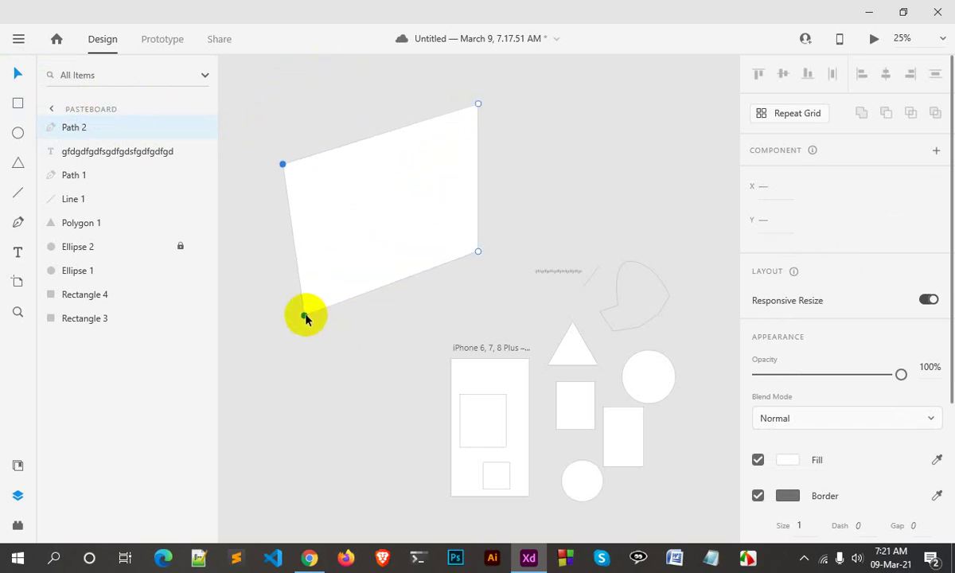
{"action": "left_click", "coordinate": [304, 316], "text": "shift"}
{"action": "left_click_drag", "start_coordinate": [283, 166], "coordinate": [346, 134]}
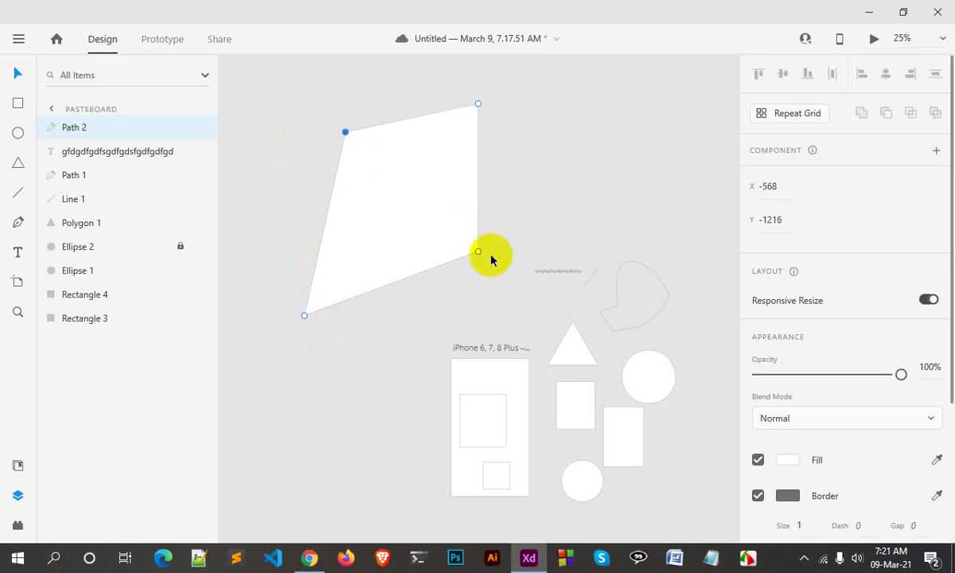
- Shift the three right-side corners down and right, then exit point editing
{"action": "left_click", "coordinate": [478, 104], "text": "shift"}
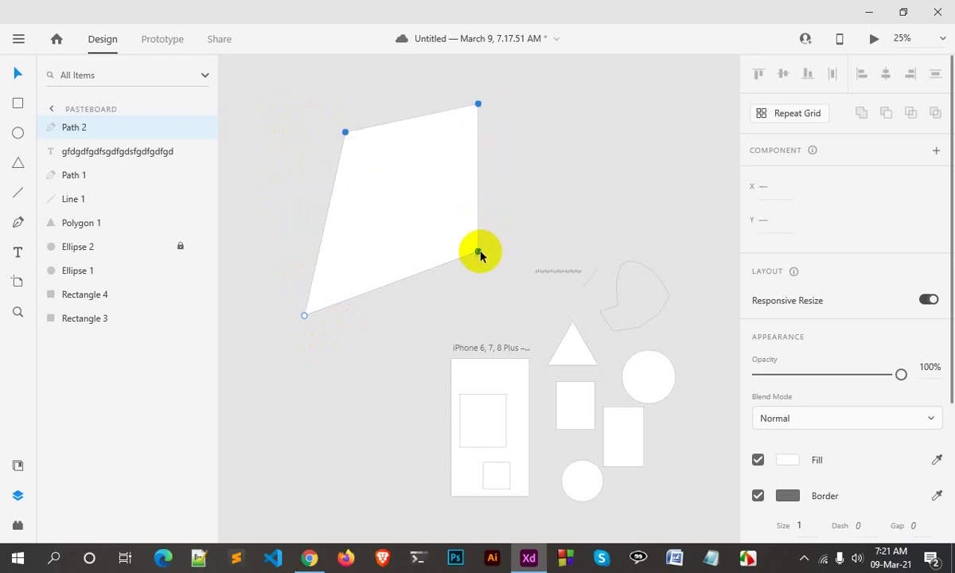
{"action": "left_click", "coordinate": [478, 251], "text": "shift"}
{"action": "left_click_drag", "start_coordinate": [480, 104], "coordinate": [499, 144]}
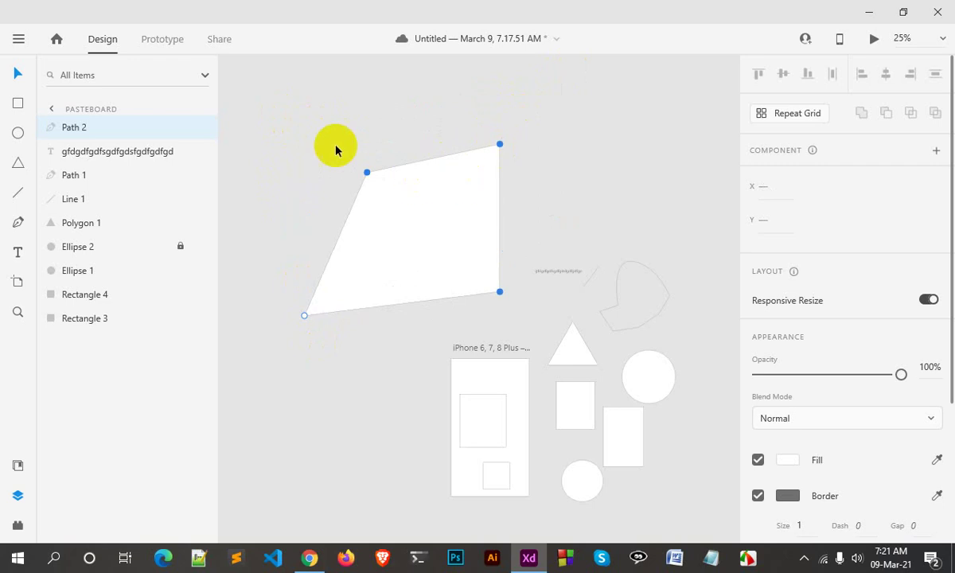
{"action": "left_click", "coordinate": [828, 487]}
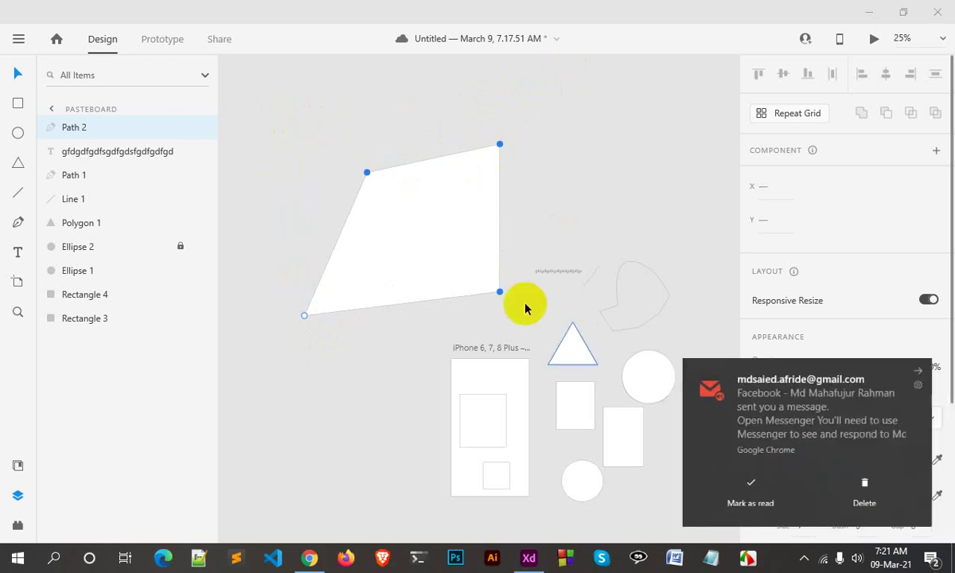
{"action": "left_click", "coordinate": [22, 74]}
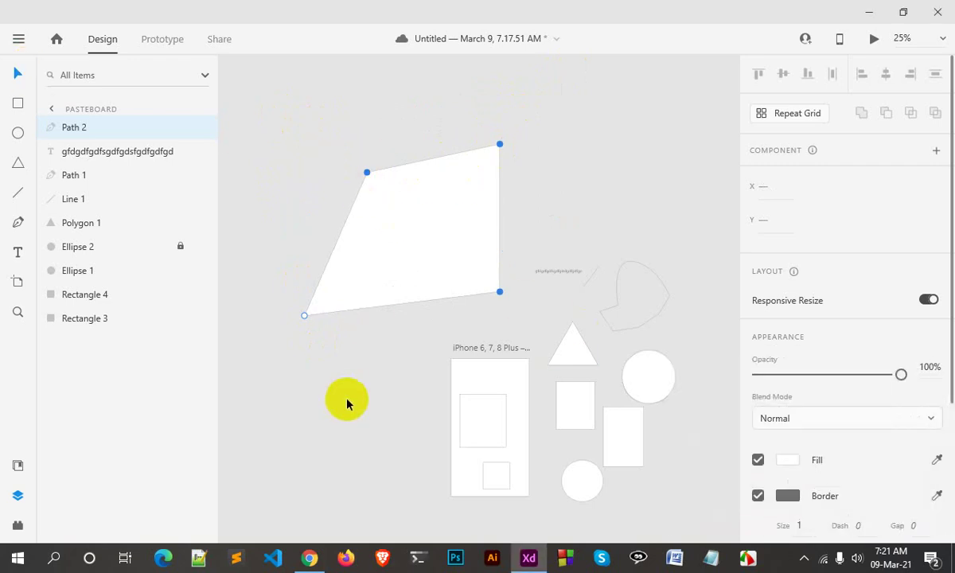
{"action": "left_click", "coordinate": [348, 398]}
{"action": "left_click", "coordinate": [419, 191]}
- Re-enter point editing on Path 2 and box-select three of its corners
{"action": "double_click", "coordinate": [402, 170]}
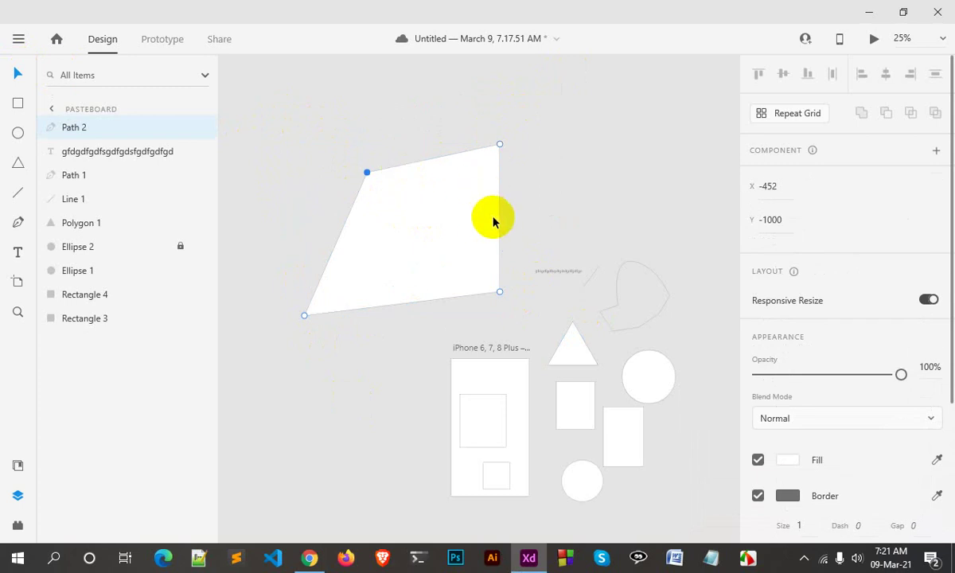
{"action": "scroll", "coordinate": [533, 238], "scroll_direction": "up", "scroll_amount": 1}
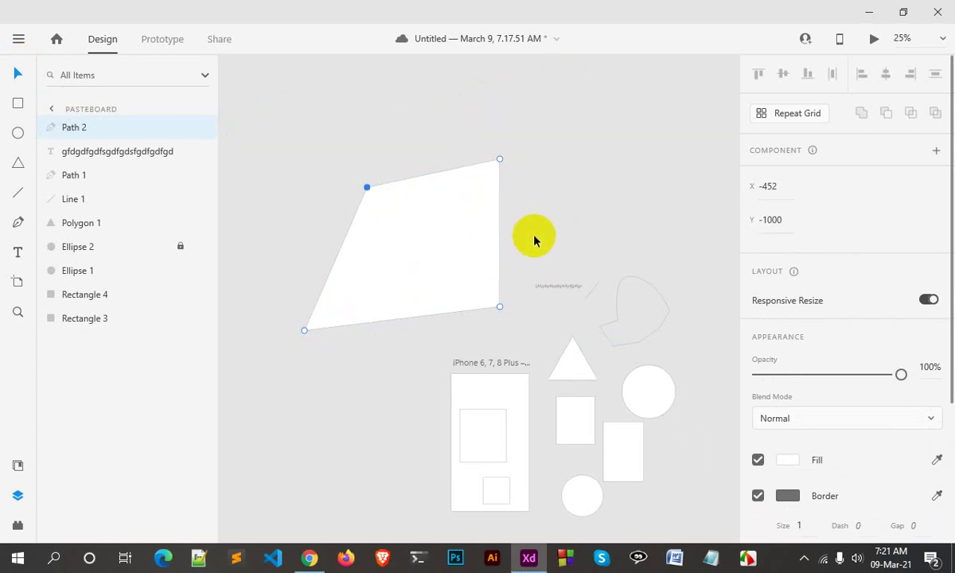
{"action": "scroll", "coordinate": [433, 256], "scroll_direction": "up", "scroll_amount": 2}
{"action": "mouse_move", "coordinate": [360, 171]}
{"action": "left_mouse_down"}
{"action": "mouse_move", "coordinate": [518, 325]}
{"action": "mouse_move", "coordinate": [682, 524]}
{"action": "left_mouse_up"}
- Delete the selected corner points and then the remainder of Path 2
{"action": "key", "text": "Delete"}
{"action": "scroll", "coordinate": [509, 314], "scroll_direction": "down", "scroll_amount": 5}
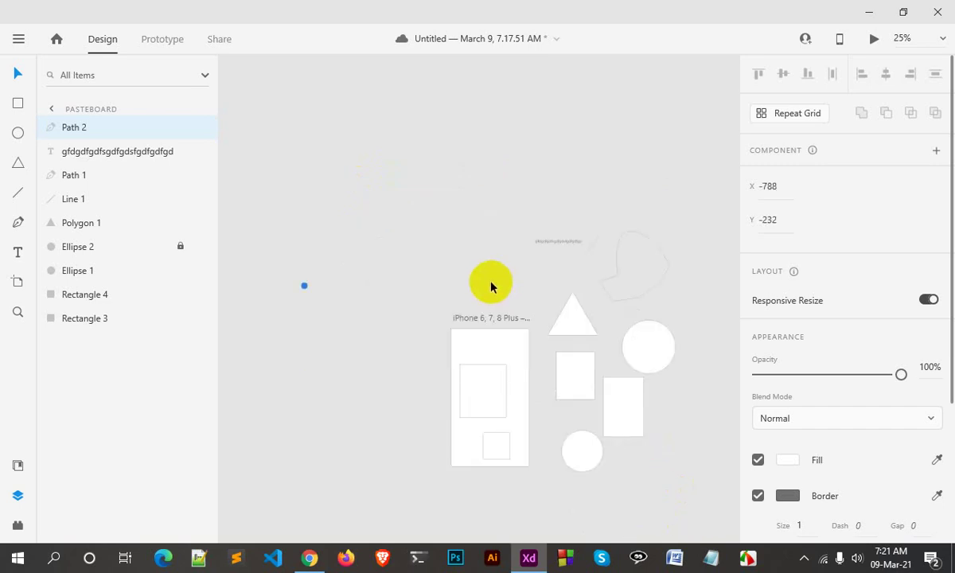
{"action": "scroll", "coordinate": [362, 185], "scroll_direction": "down", "scroll_amount": 1}
{"action": "scroll", "coordinate": [503, 194], "scroll_direction": "down", "scroll_amount": 4}
{"action": "left_click_drag", "start_coordinate": [283, 126], "coordinate": [675, 445]}
{"action": "key", "text": "Delete"}
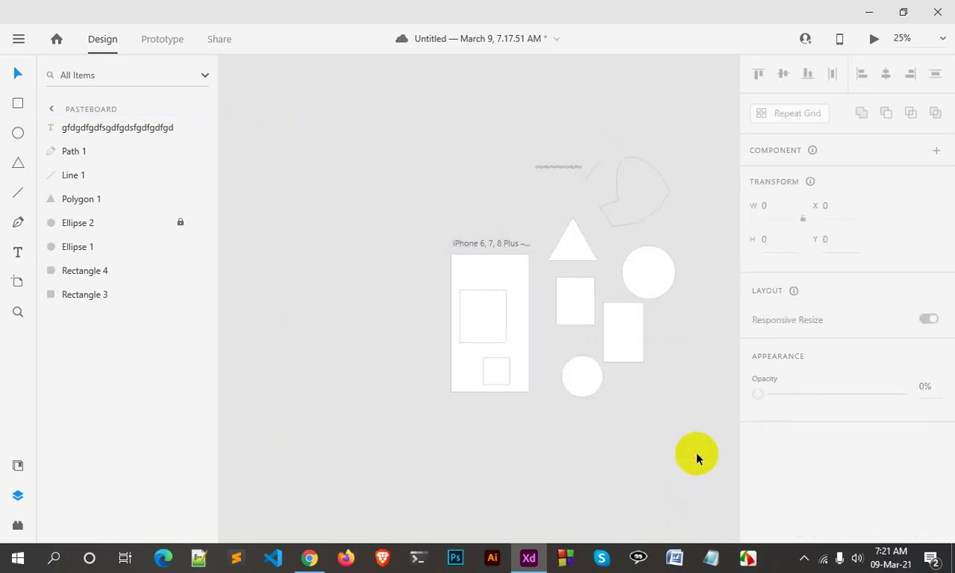
- Delete the text, line, shapes and small Ellipse 1, keeping the locked Ellipse 2
{"action": "left_click_drag", "start_coordinate": [561, 138], "coordinate": [608, 316]}
{"action": "key", "text": "Delete"}
{"action": "left_click", "coordinate": [593, 368]}
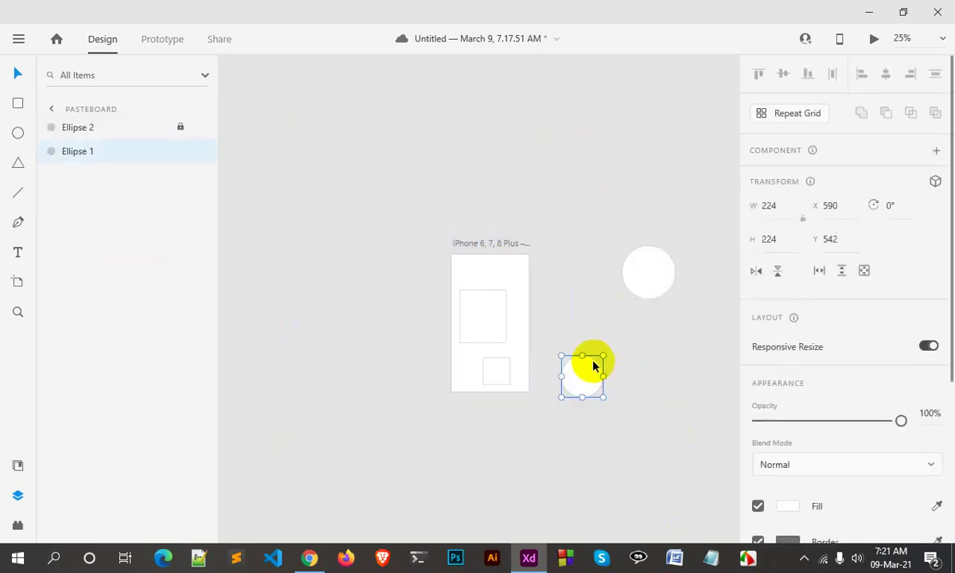
{"action": "key", "text": "Delete"}
{"action": "left_click", "coordinate": [660, 267]}
{"action": "scroll", "coordinate": [517, 308], "scroll_direction": "up", "scroll_amount": 1}
{"action": "scroll", "coordinate": [517, 308], "scroll_direction": "up", "scroll_amount": 4}
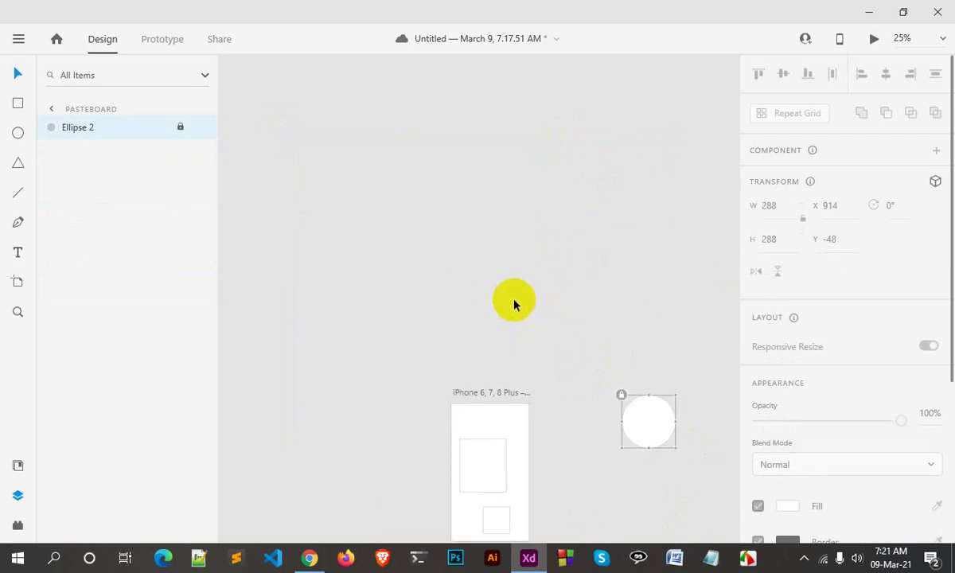
- Draw a tall white rectangle on the pasteboard, then delete it
{"action": "left_click", "coordinate": [18, 102]}
{"action": "scroll", "coordinate": [471, 251], "scroll_direction": "up", "scroll_amount": 2}
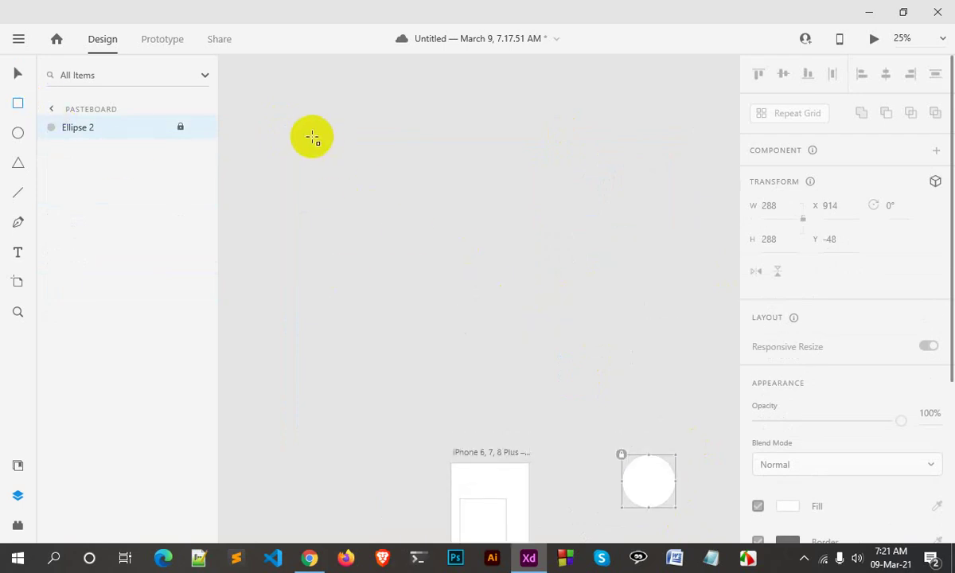
{"action": "left_click_drag", "start_coordinate": [312, 137], "coordinate": [378, 299]}
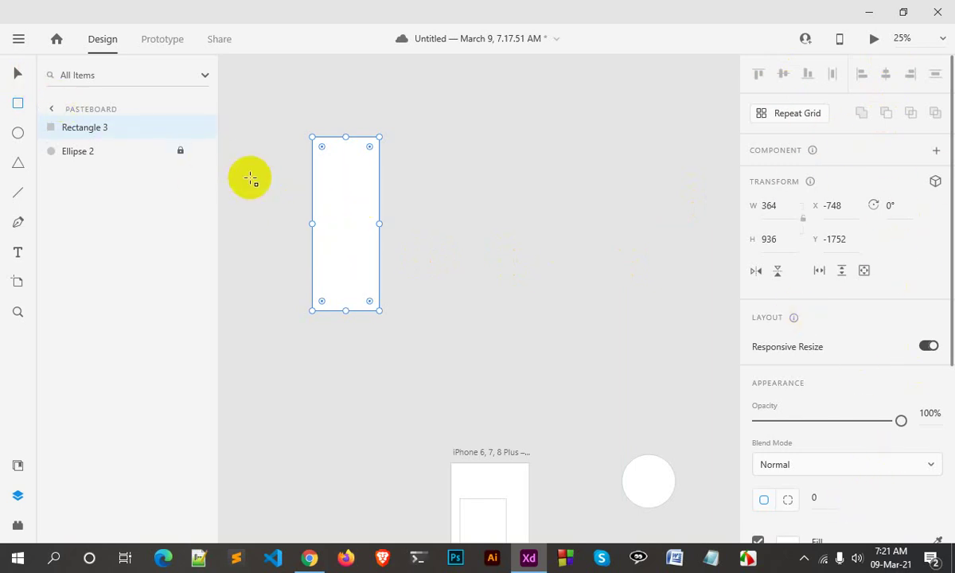
{"action": "key", "text": "Delete"}
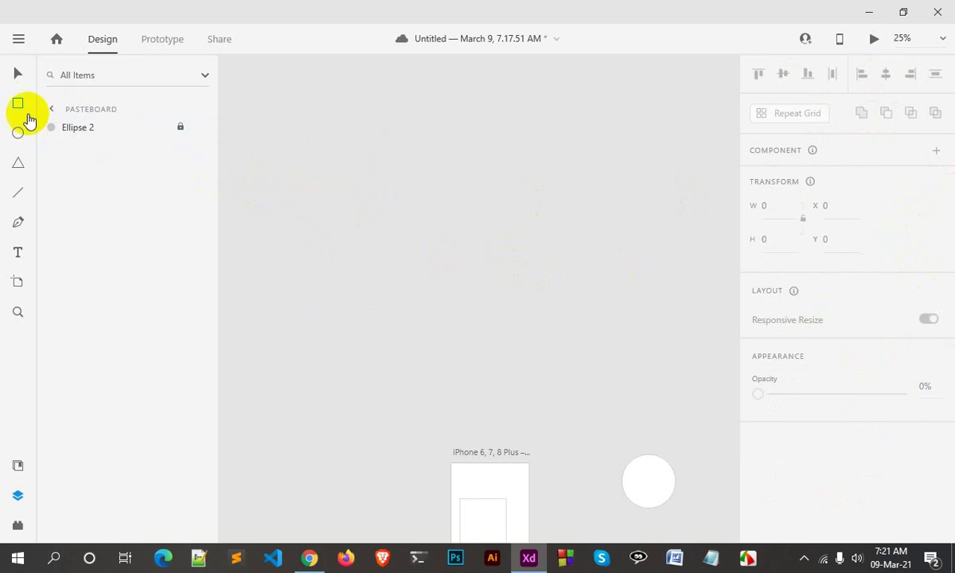
- Draw a 488 × 1172 rectangle and place a 488 × 420 copy beside it
{"action": "left_click", "coordinate": [18, 103]}
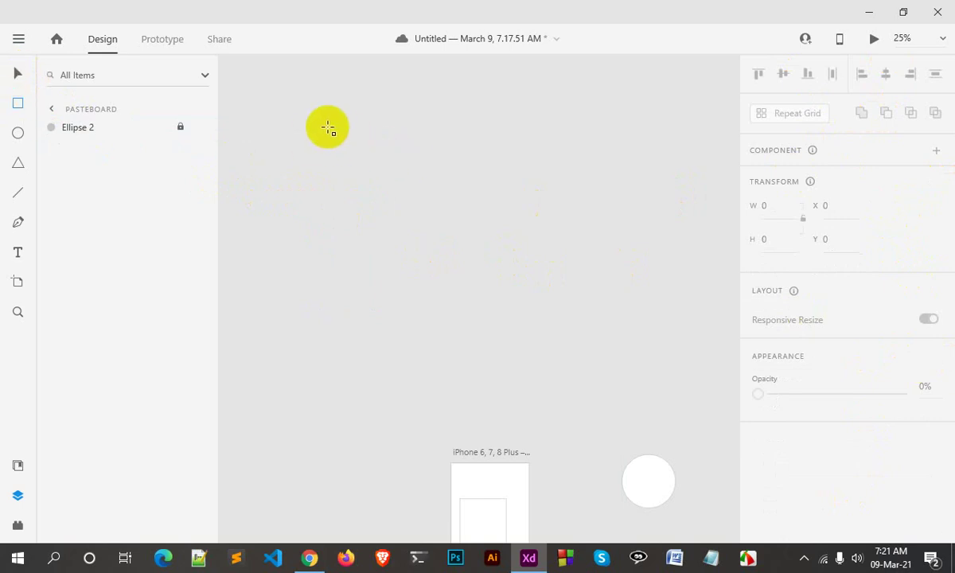
{"action": "left_click_drag", "start_coordinate": [323, 125], "coordinate": [413, 344]}
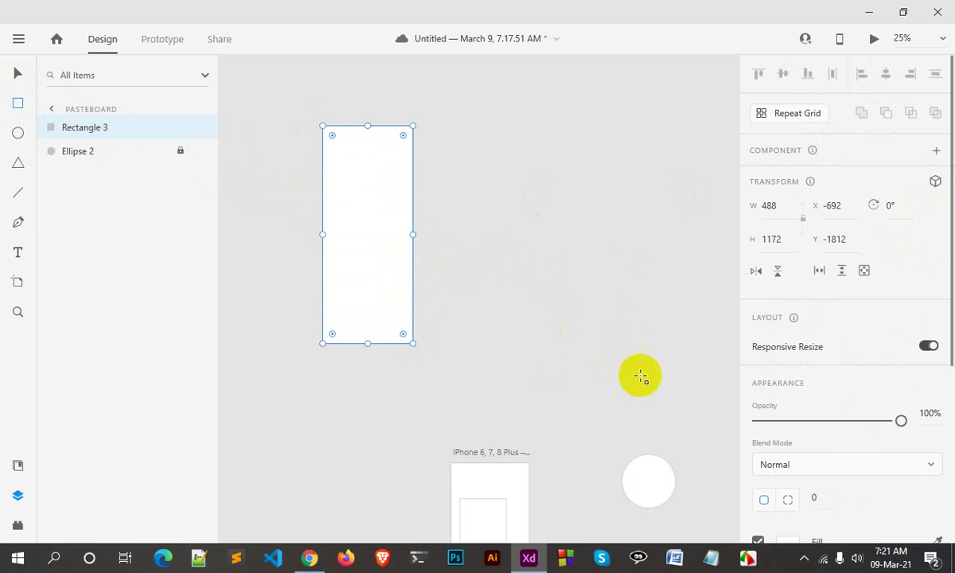
{"action": "left_click", "coordinate": [17, 74]}
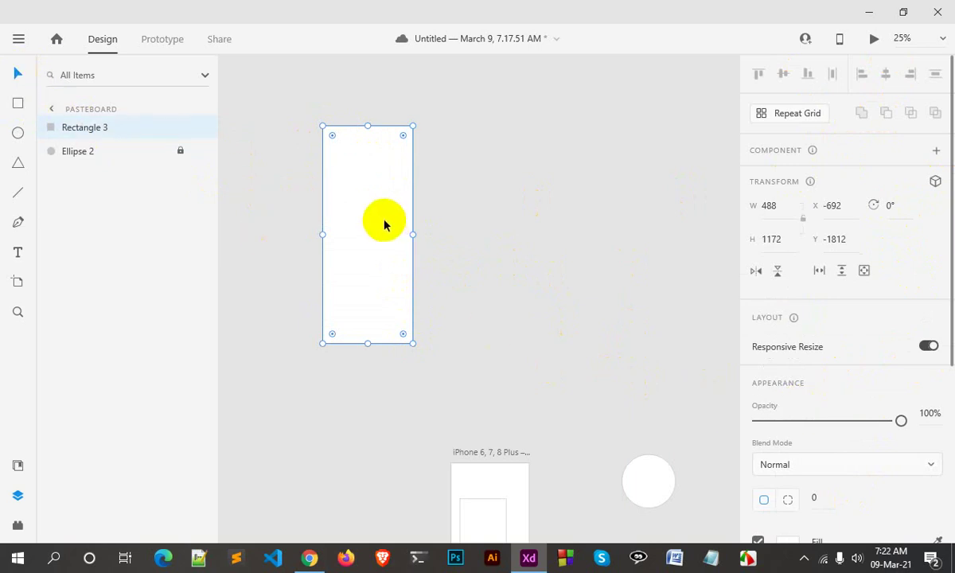
{"action": "left_click_drag", "start_coordinate": [379, 230], "coordinate": [502, 229]}
{"action": "left_click_drag", "start_coordinate": [491, 343], "coordinate": [489, 204]}
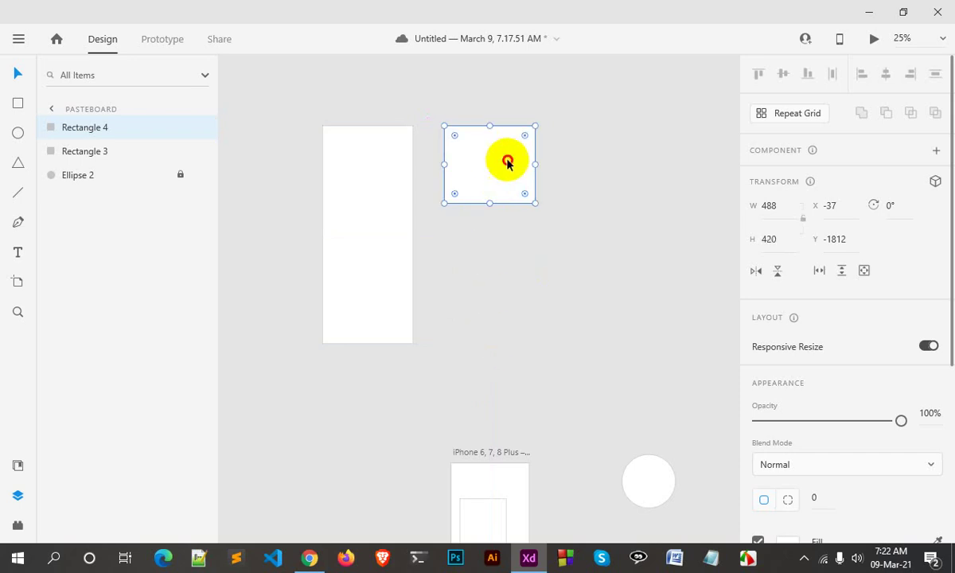
{"action": "left_click_drag", "start_coordinate": [508, 159], "coordinate": [495, 230]}
{"action": "left_click", "coordinate": [494, 323]}
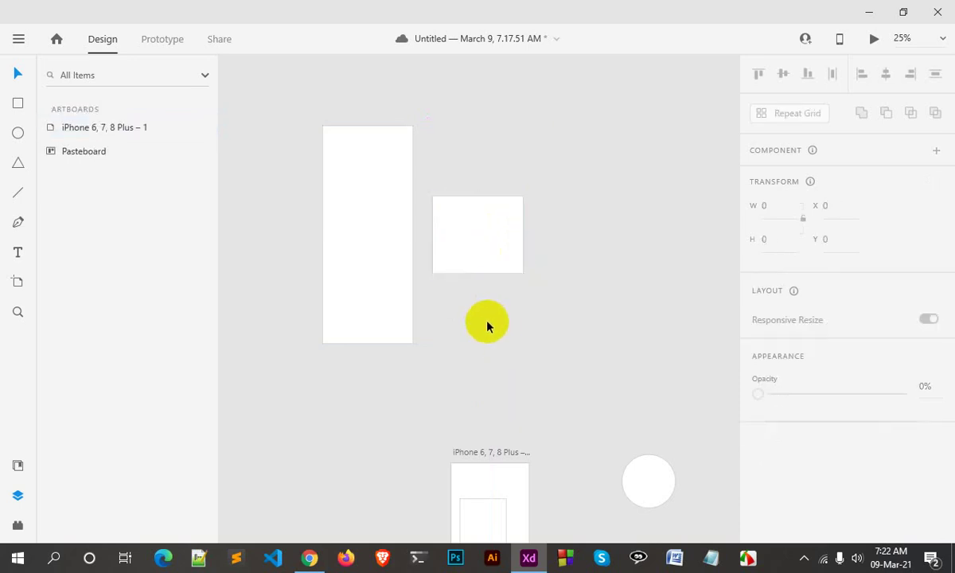
- Marquee-select both rectangles and try top, middle and bottom alignment, dismissing a notification
{"action": "left_click_drag", "start_coordinate": [512, 347], "coordinate": [362, 194]}
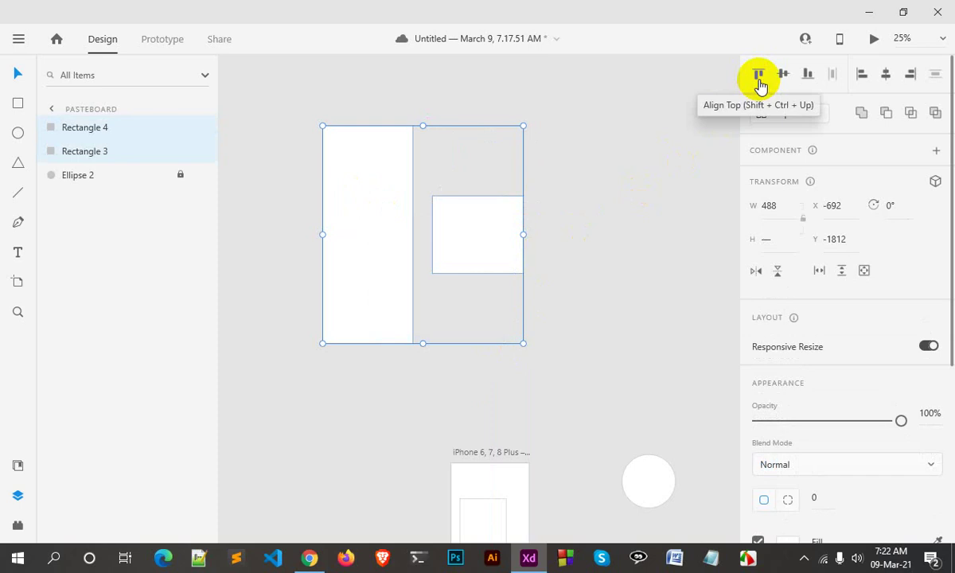
{"action": "left_click", "coordinate": [759, 76]}
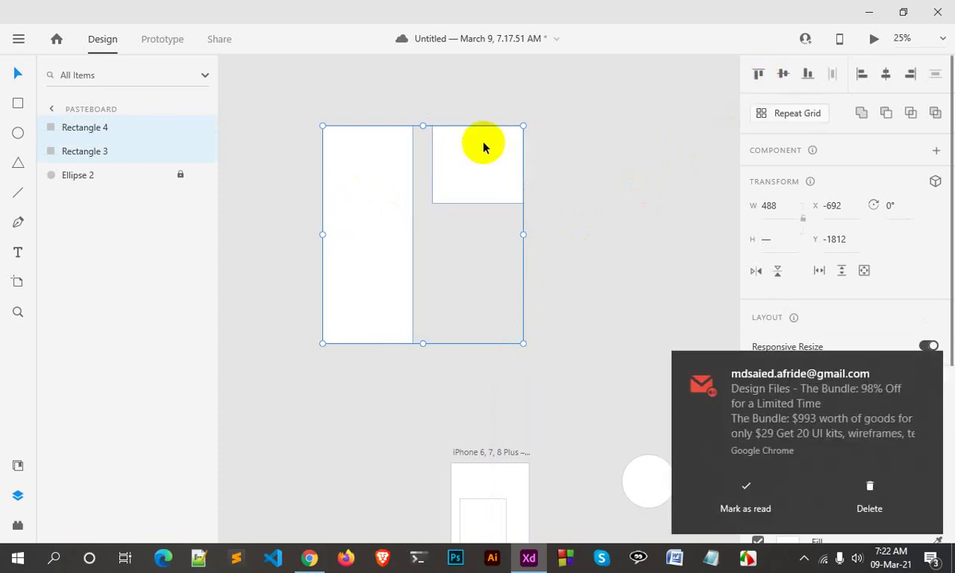
{"action": "left_click", "coordinate": [838, 507]}
{"action": "left_click", "coordinate": [783, 75]}
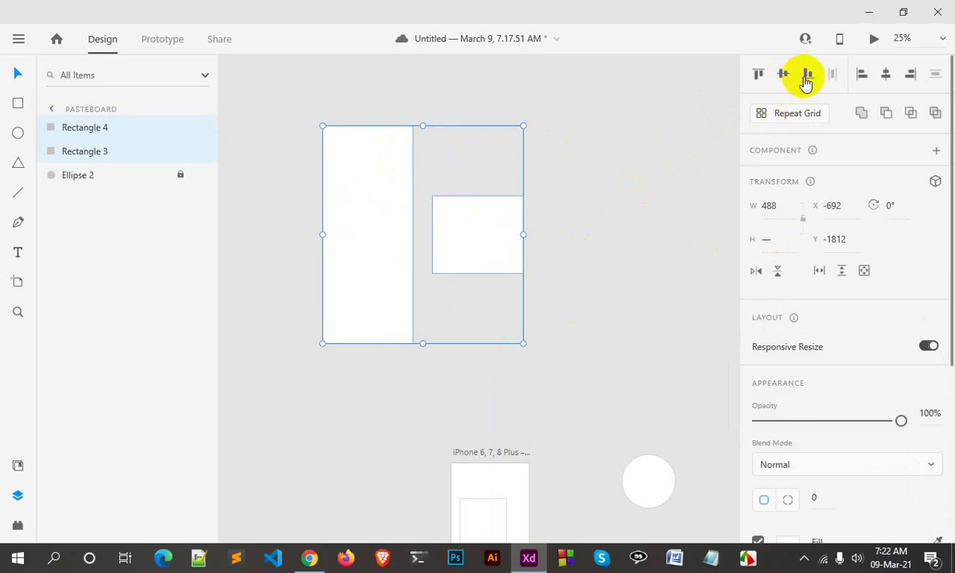
{"action": "left_click", "coordinate": [808, 77]}
{"action": "left_click", "coordinate": [577, 311]}
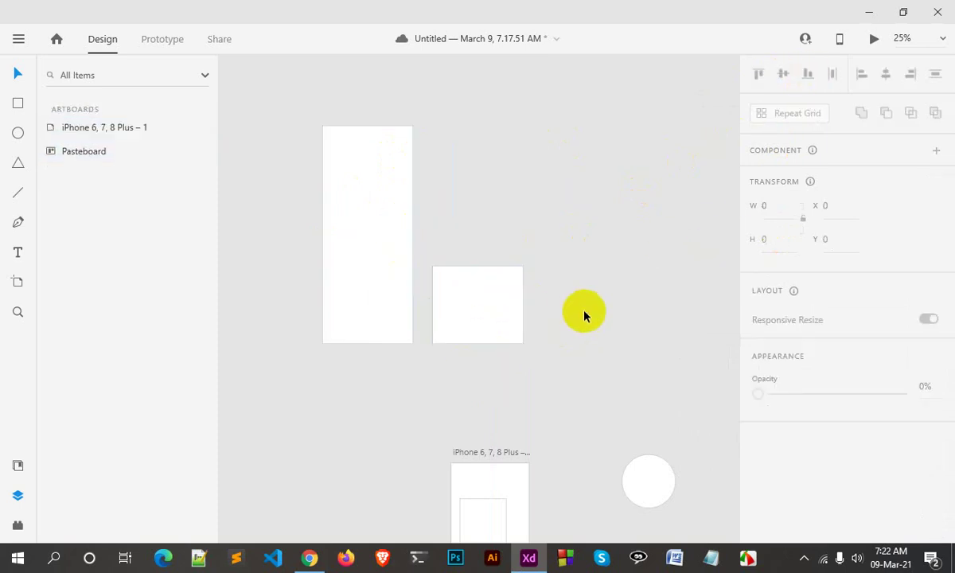
- Align both rectangles along their left edges, then shift the lower rectangle right
{"action": "left_click_drag", "start_coordinate": [486, 378], "coordinate": [282, 115]}
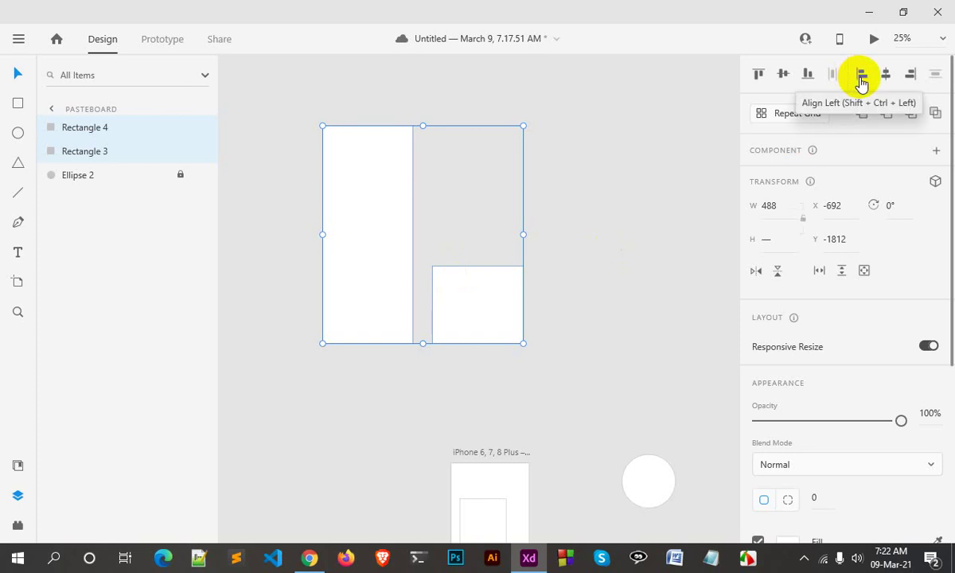
{"action": "left_click", "coordinate": [862, 80]}
{"action": "left_click", "coordinate": [585, 312]}
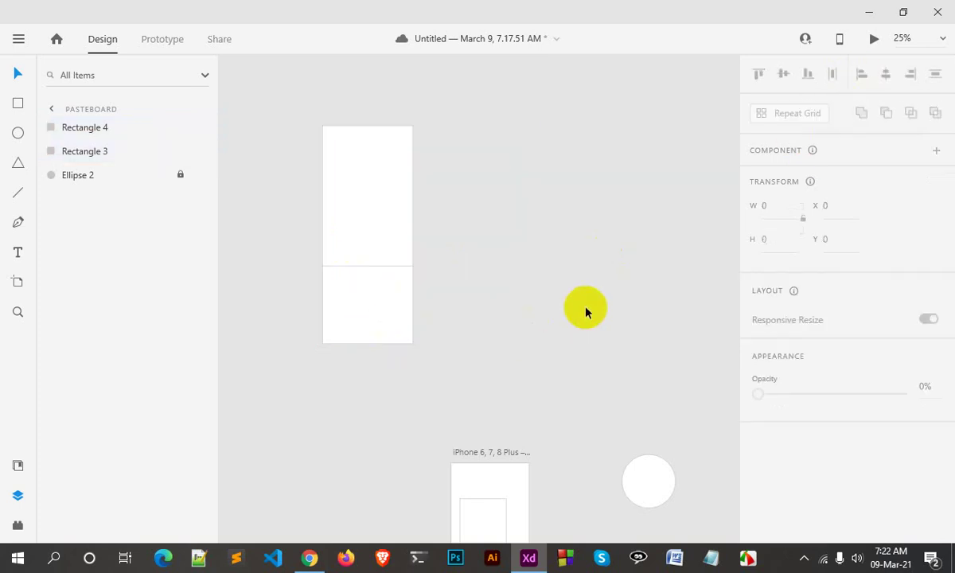
{"action": "left_click_drag", "start_coordinate": [405, 316], "coordinate": [552, 307]}
{"action": "left_click_drag", "start_coordinate": [543, 375], "coordinate": [405, 293]}
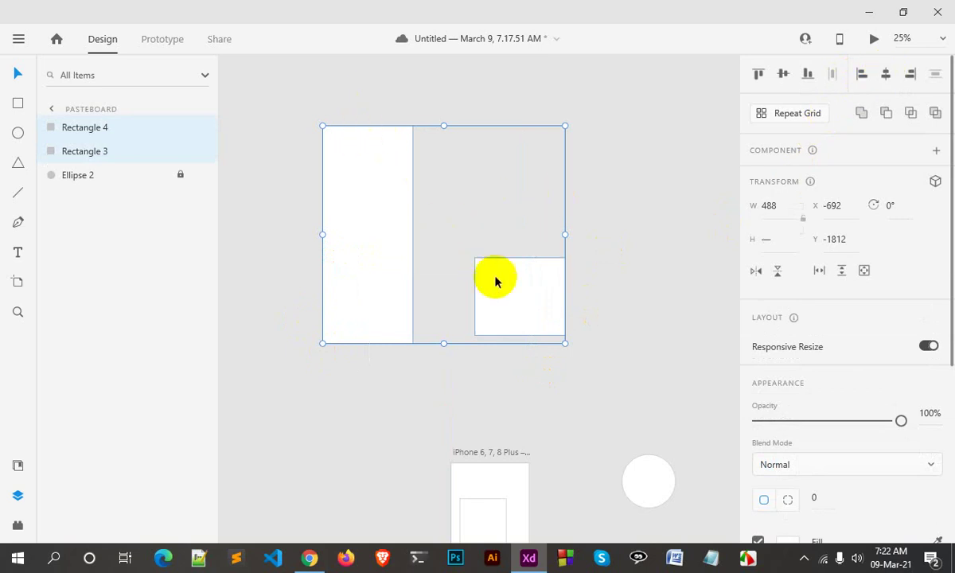
{"action": "left_click", "coordinate": [622, 309]}
- Widen the tall rectangle from its right side and move the small one top-left
{"action": "left_click", "coordinate": [370, 271]}
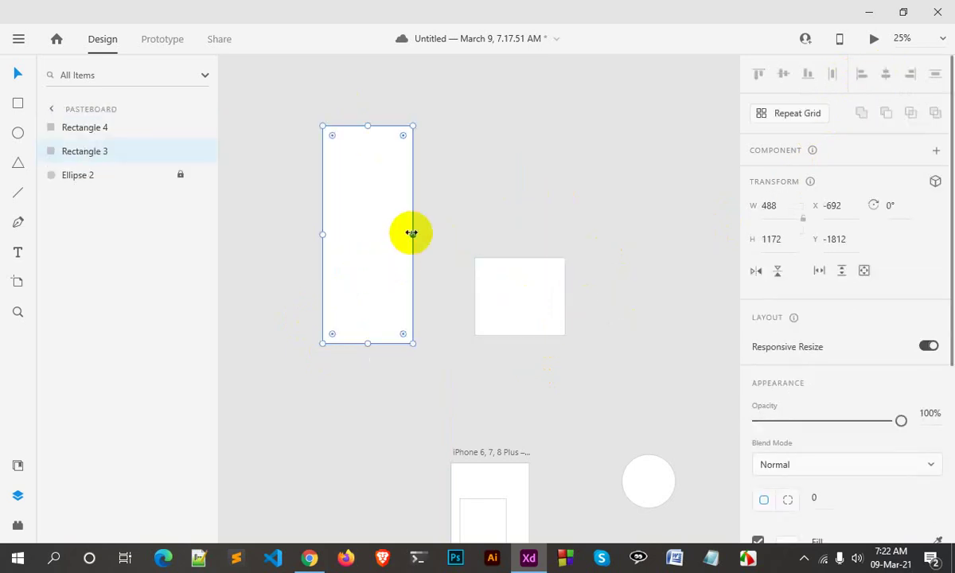
{"action": "left_click_drag", "start_coordinate": [412, 234], "coordinate": [468, 232]}
{"action": "mouse_move", "coordinate": [527, 299]}
{"action": "left_mouse_down"}
{"action": "mouse_move", "coordinate": [375, 105]}
{"action": "mouse_move", "coordinate": [389, 104]}
{"action": "left_mouse_up"}
{"action": "left_click", "coordinate": [275, 118]}
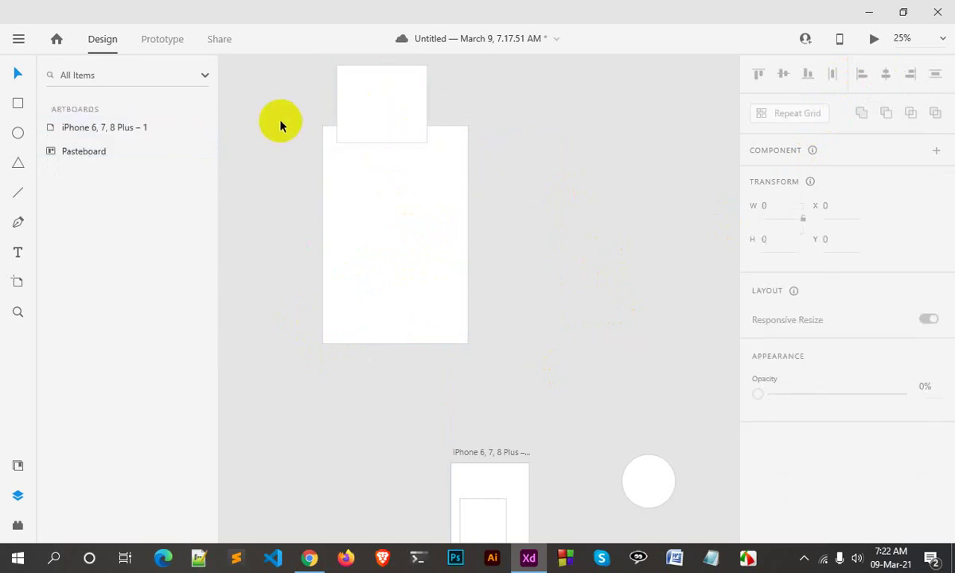
- Try centre, right and left alignment, leave it left-aligned, then drag the small rectangle aside
{"action": "left_click_drag", "start_coordinate": [300, 97], "coordinate": [495, 223]}
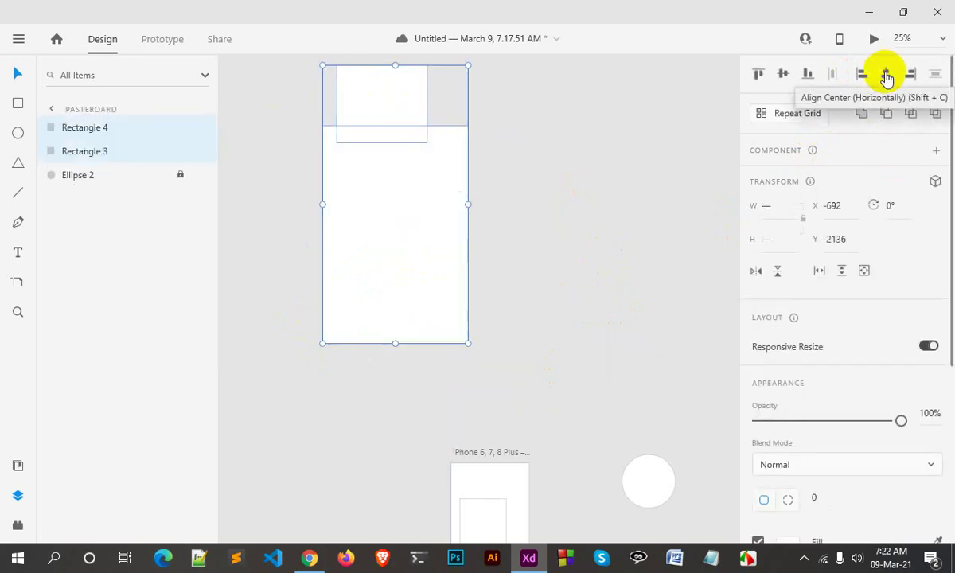
{"action": "left_click", "coordinate": [886, 75]}
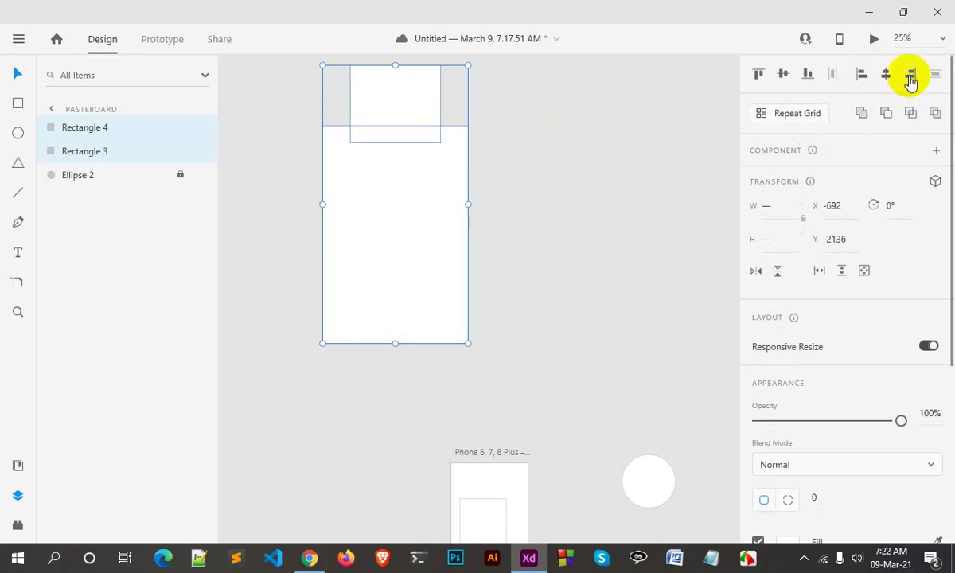
{"action": "left_click", "coordinate": [911, 75]}
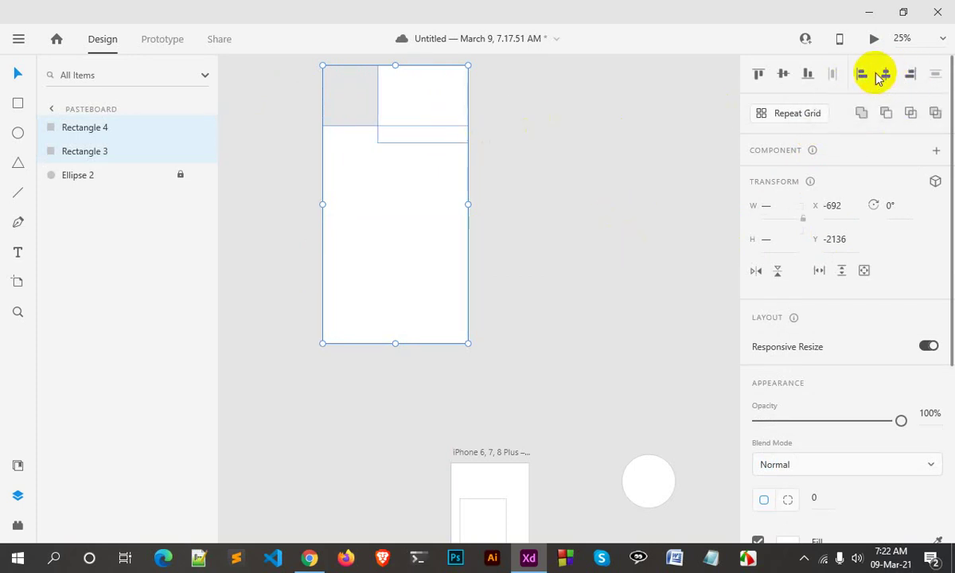
{"action": "left_click", "coordinate": [863, 75]}
{"action": "left_click", "coordinate": [884, 75]}
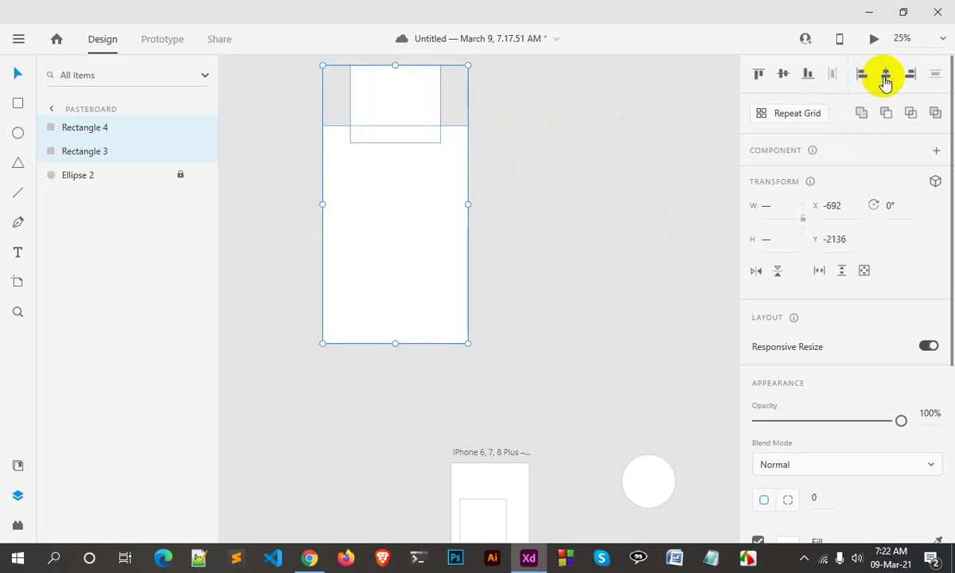
{"action": "left_click", "coordinate": [863, 76]}
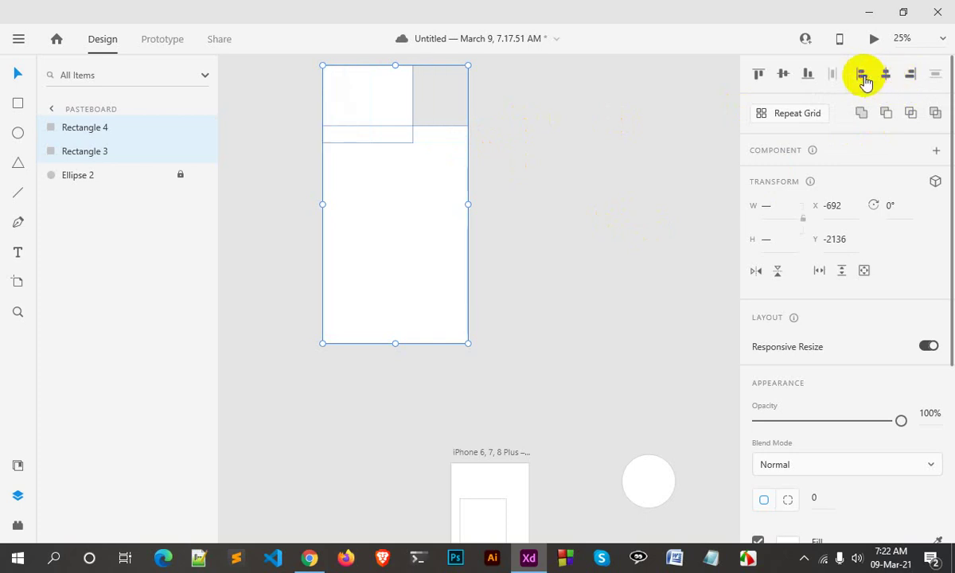
{"action": "left_click", "coordinate": [620, 249]}
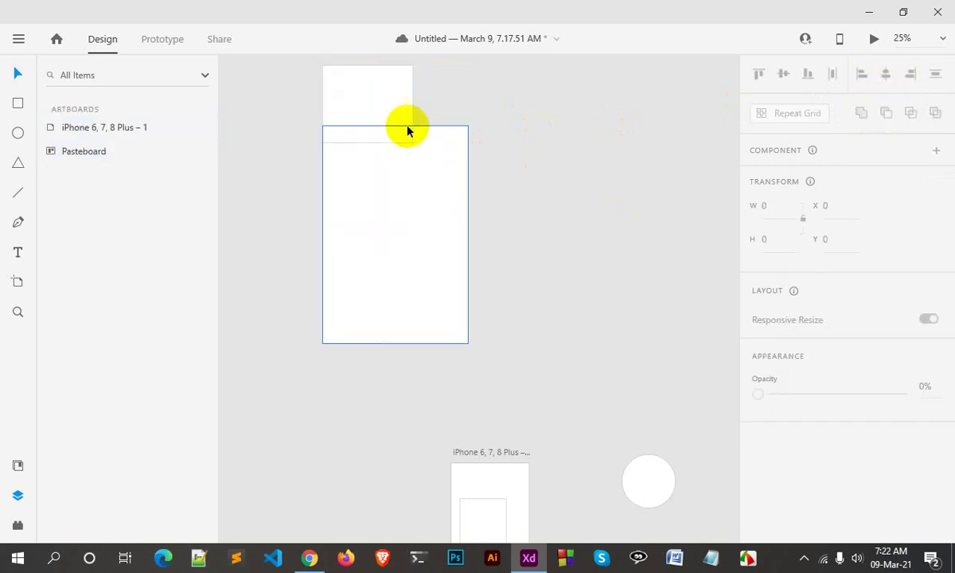
{"action": "mouse_move", "coordinate": [408, 128]}
{"action": "left_mouse_down"}
{"action": "mouse_move", "coordinate": [552, 201]}
{"action": "mouse_move", "coordinate": [648, 294]}
{"action": "left_mouse_up"}
- Duplicate the small rectangle and distribute all three rectangles evenly horizontally
{"action": "left_click", "coordinate": [561, 299]}
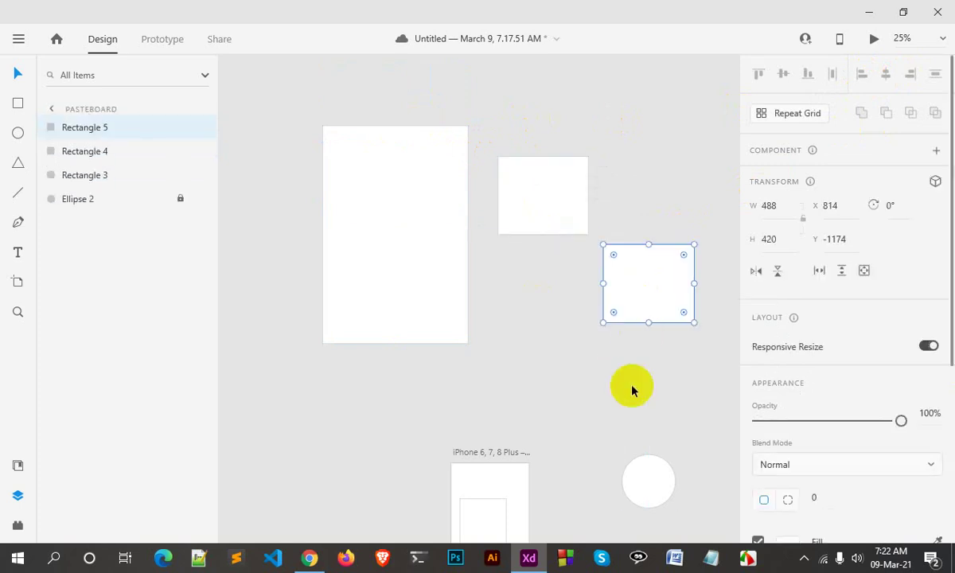
{"action": "left_click_drag", "start_coordinate": [667, 386], "coordinate": [417, 182]}
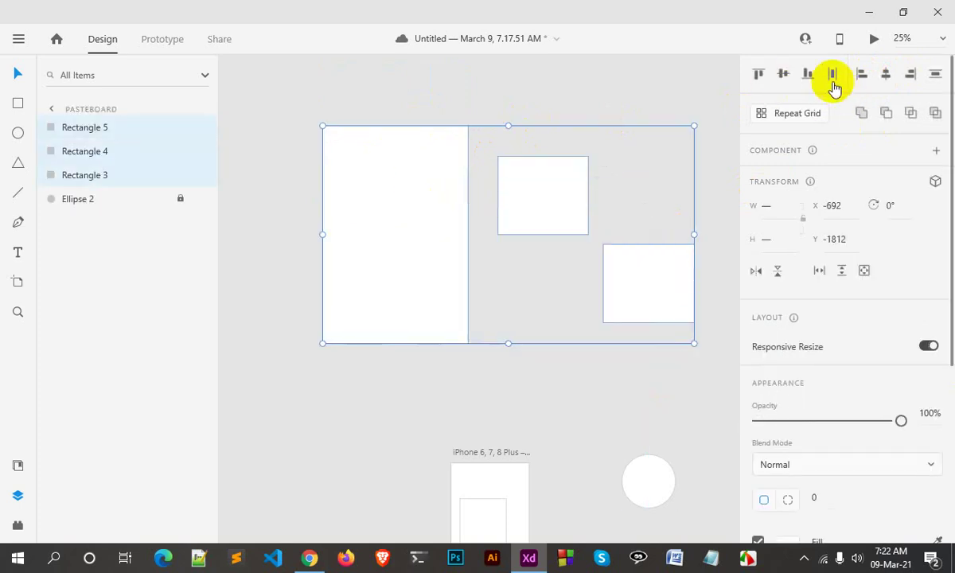
{"action": "left_click", "coordinate": [641, 96]}
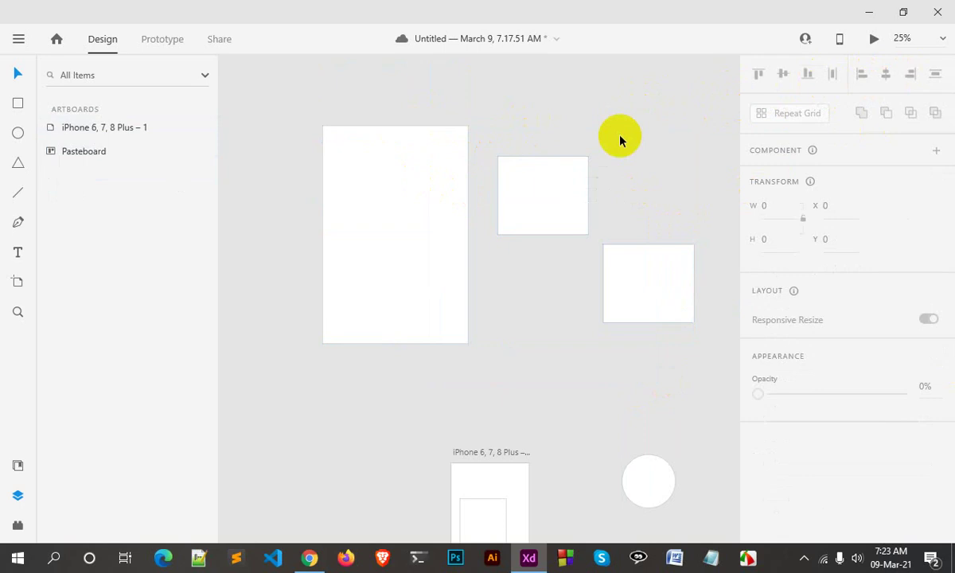
{"action": "left_click_drag", "start_coordinate": [395, 108], "coordinate": [549, 211]}
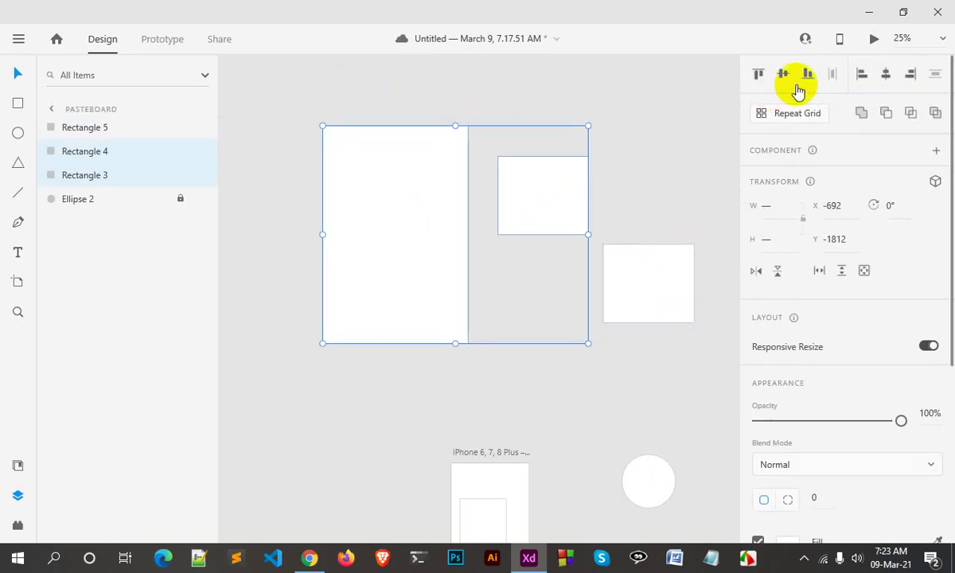
{"action": "left_click", "coordinate": [487, 138]}
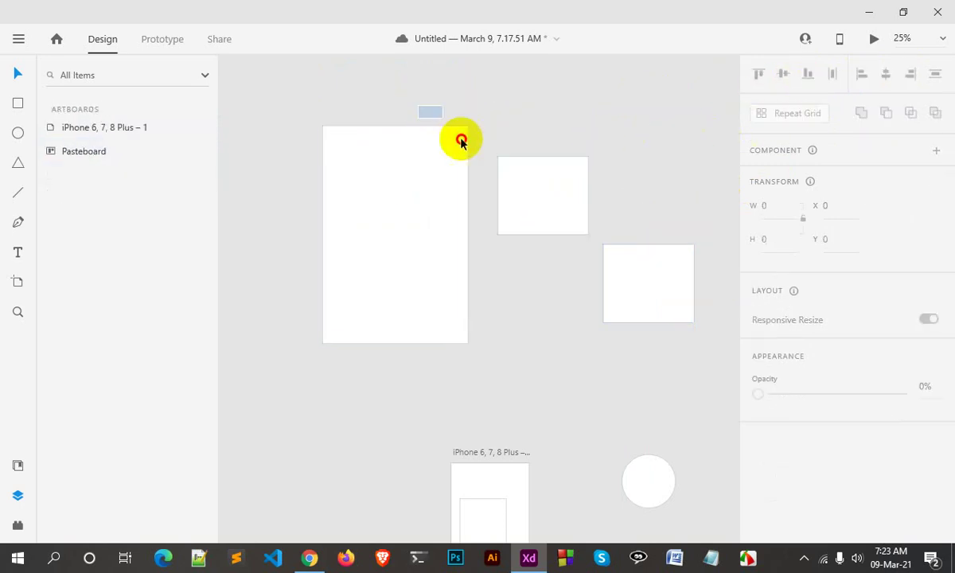
{"action": "left_click_drag", "start_coordinate": [460, 141], "coordinate": [629, 327]}
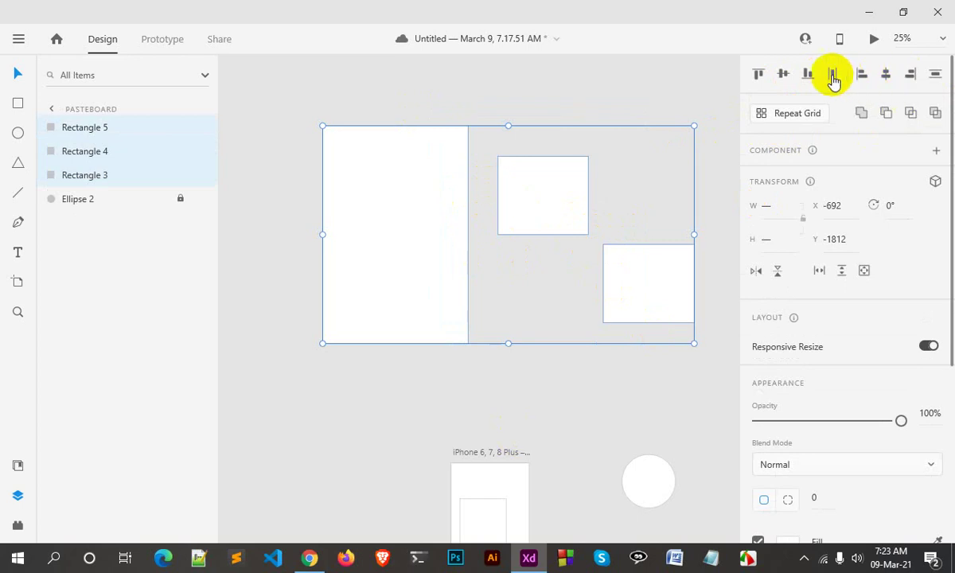
{"action": "left_click", "coordinate": [832, 75]}
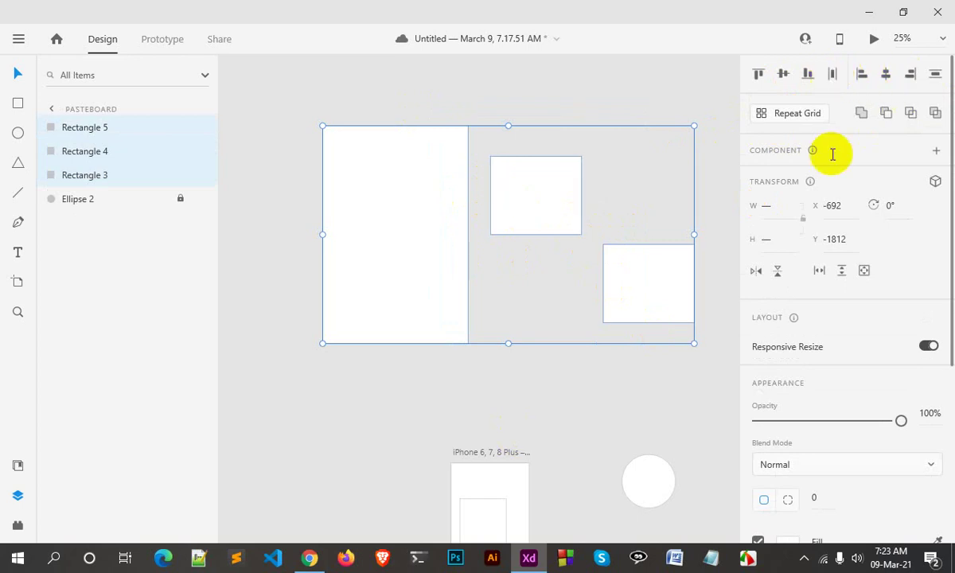
- Raise the lower square level with the other and distribute the three rectangles vertically
{"action": "left_click", "coordinate": [587, 432]}
{"action": "left_click_drag", "start_coordinate": [645, 290], "coordinate": [645, 203]}
{"action": "left_click", "coordinate": [654, 276]}
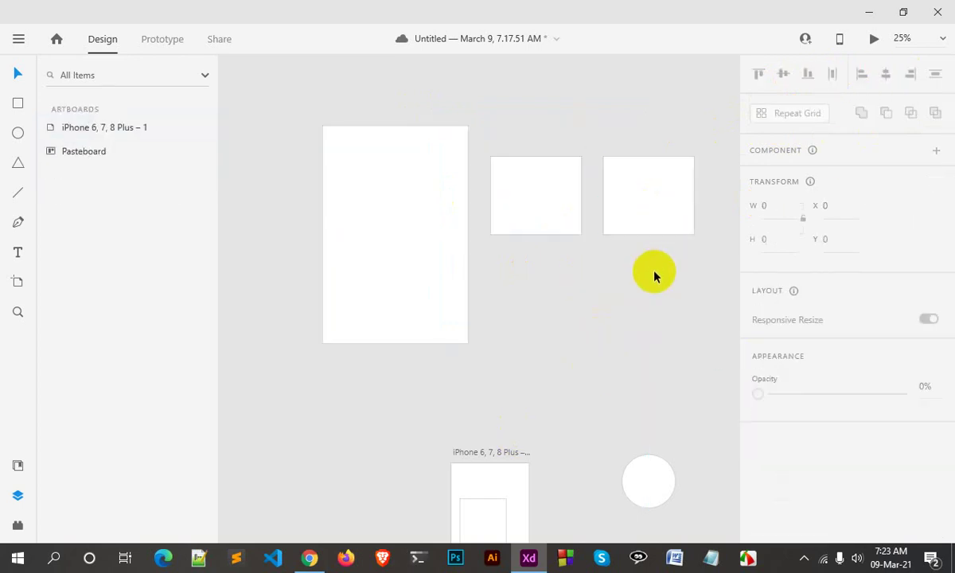
{"action": "left_click_drag", "start_coordinate": [654, 276], "coordinate": [457, 191]}
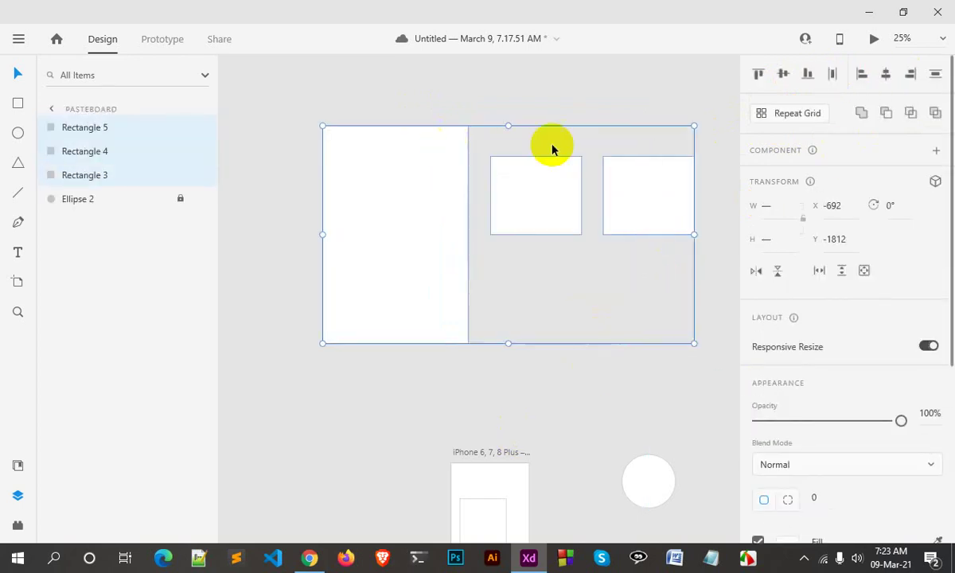
{"action": "left_click", "coordinate": [939, 79]}
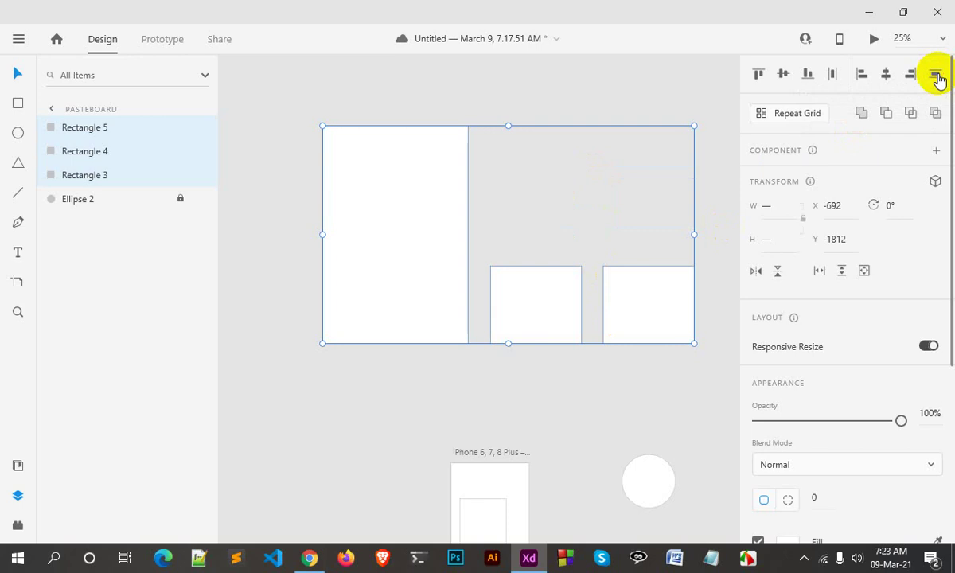
- Overlap a small square on the large rectangle's top corner and select both shapes
{"action": "left_click", "coordinate": [593, 372]}
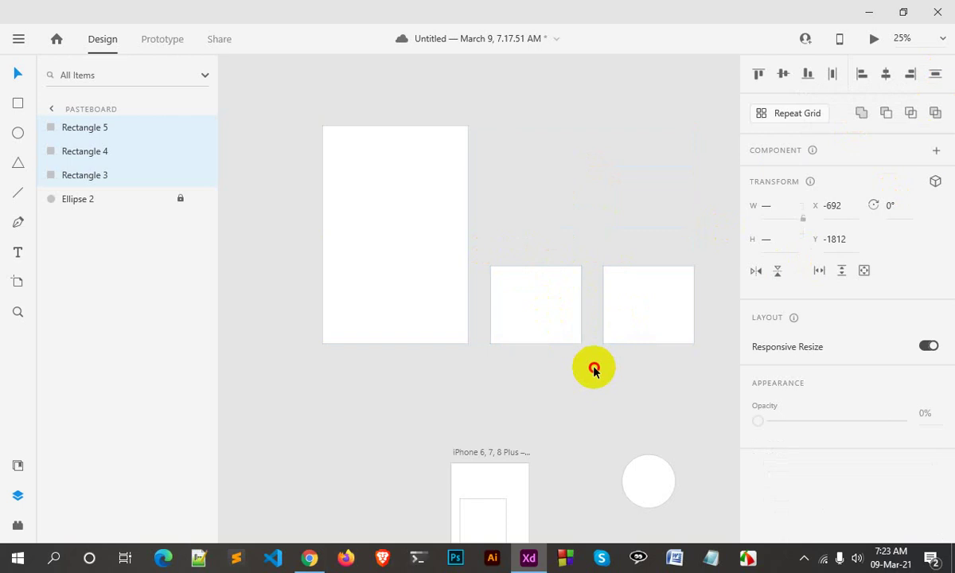
{"action": "left_click_drag", "start_coordinate": [543, 320], "coordinate": [580, 211]}
{"action": "left_click_drag", "start_coordinate": [639, 312], "coordinate": [603, 388]}
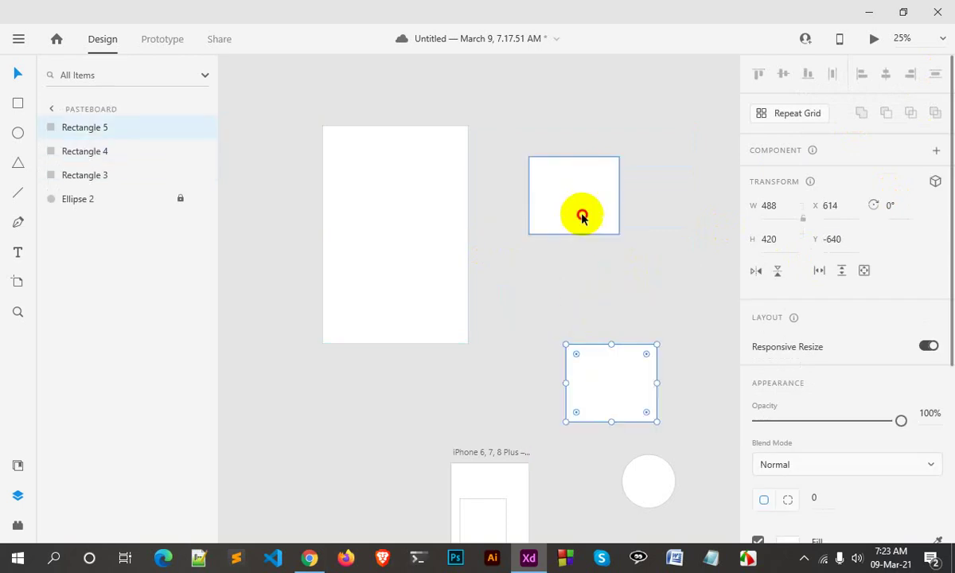
{"action": "mouse_move", "coordinate": [582, 215]}
{"action": "left_mouse_down"}
{"action": "mouse_move", "coordinate": [548, 241]}
{"action": "mouse_move", "coordinate": [471, 166]}
{"action": "mouse_move", "coordinate": [475, 159]}
{"action": "left_mouse_up"}
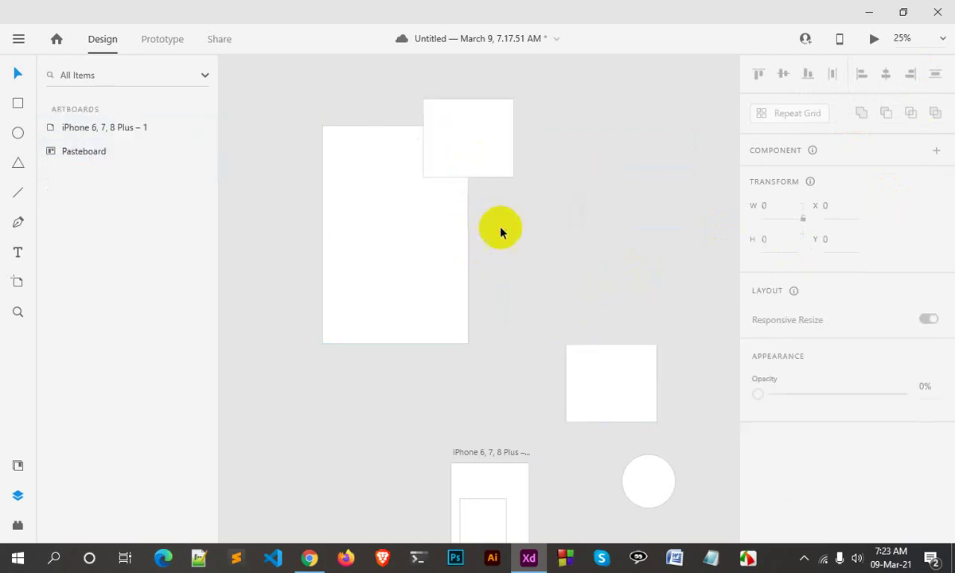
{"action": "left_click_drag", "start_coordinate": [501, 230], "coordinate": [415, 117]}
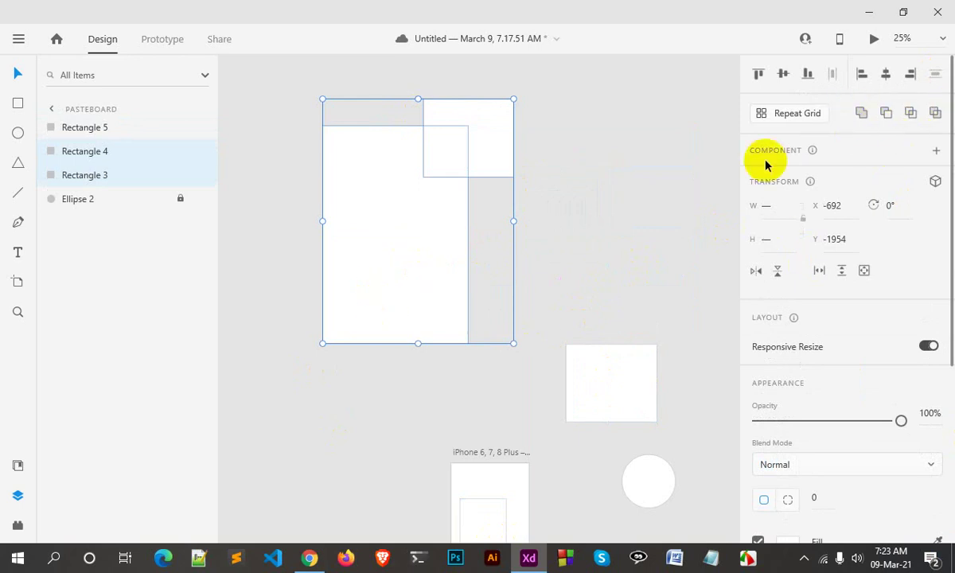
{"action": "left_click", "coordinate": [571, 220]}
{"action": "left_click", "coordinate": [544, 251]}
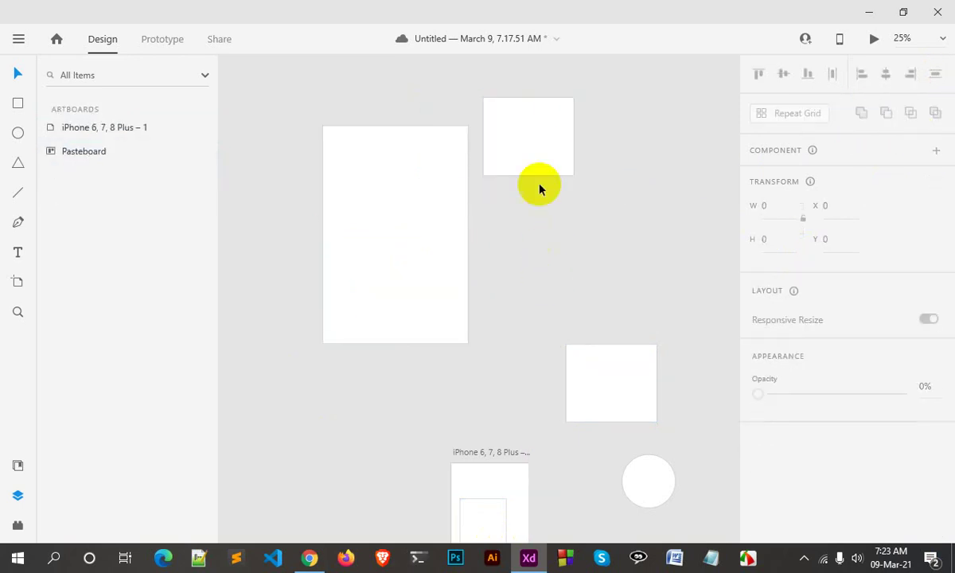
{"action": "left_click_drag", "start_coordinate": [525, 160], "coordinate": [482, 164]}
{"action": "left_click", "coordinate": [499, 215]}
{"action": "left_click_drag", "start_coordinate": [499, 215], "coordinate": [422, 125]}
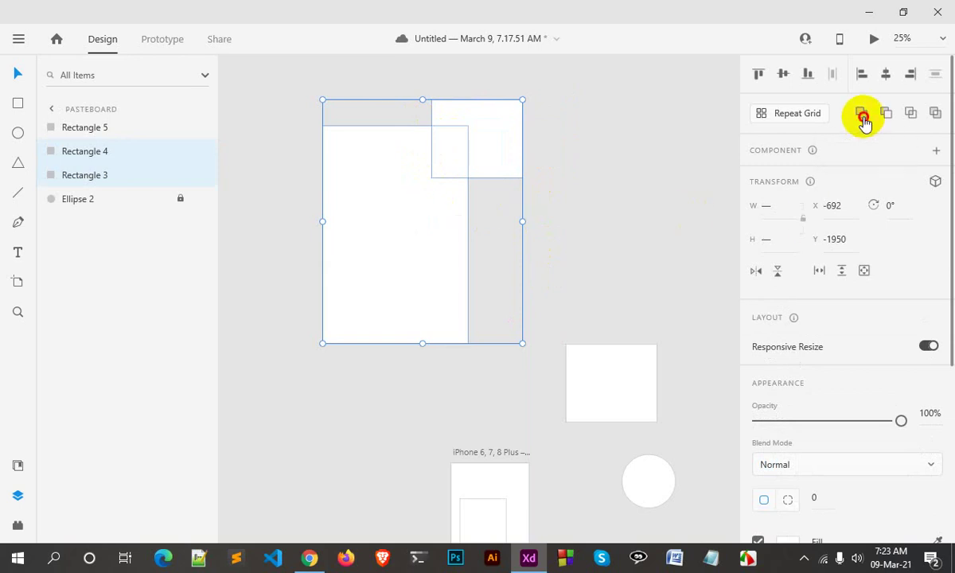
- Try the Add, Subtract and Intersect boolean operations, undoing each one
{"action": "left_click", "coordinate": [863, 121]}
{"action": "left_click", "coordinate": [574, 217]}
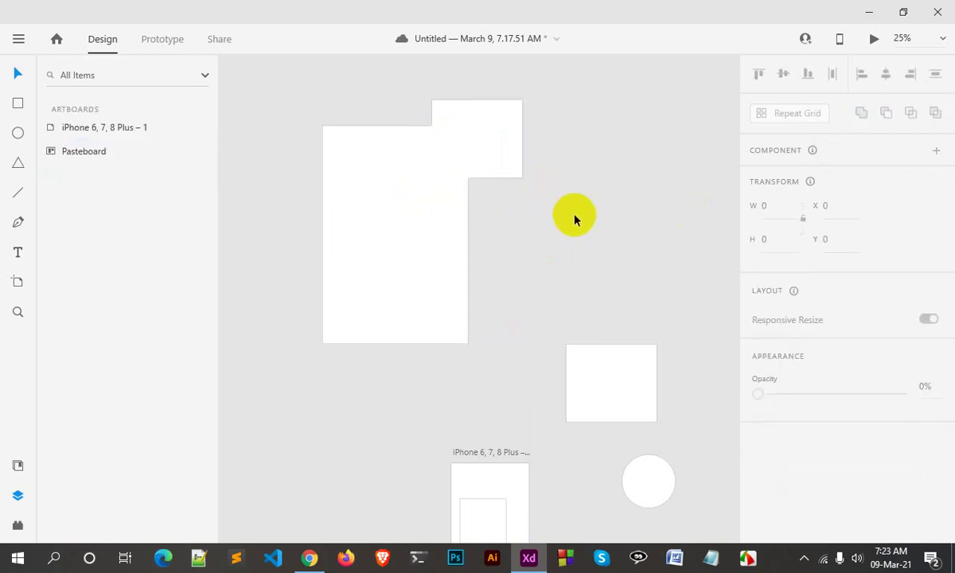
{"action": "key", "text": "ctrl+z"}
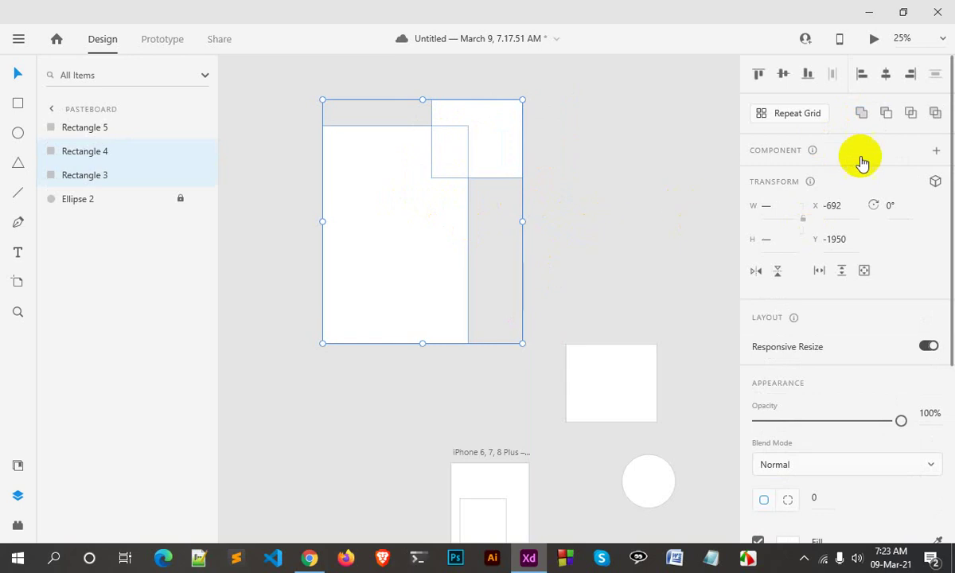
{"action": "left_click", "coordinate": [886, 114]}
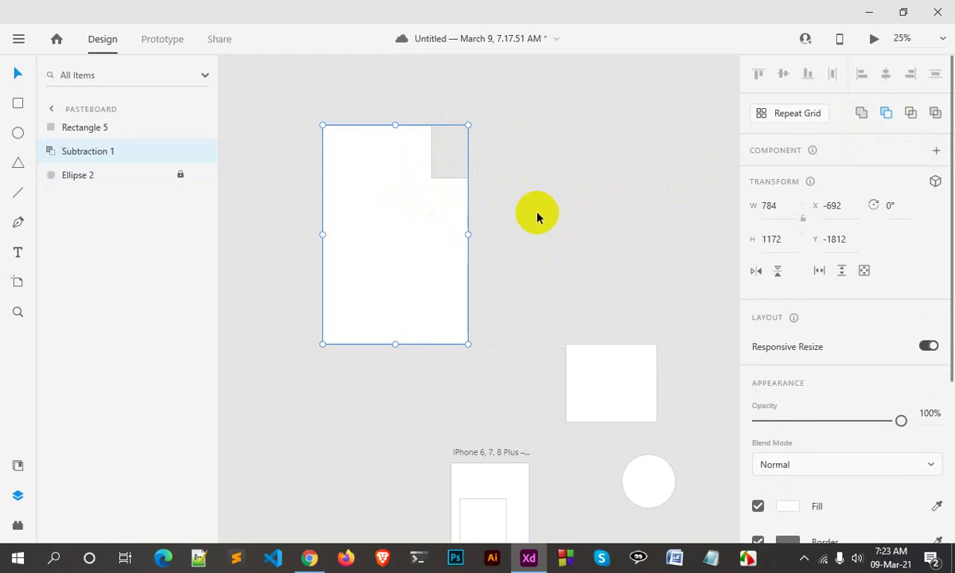
{"action": "key", "text": "ctrl+z"}
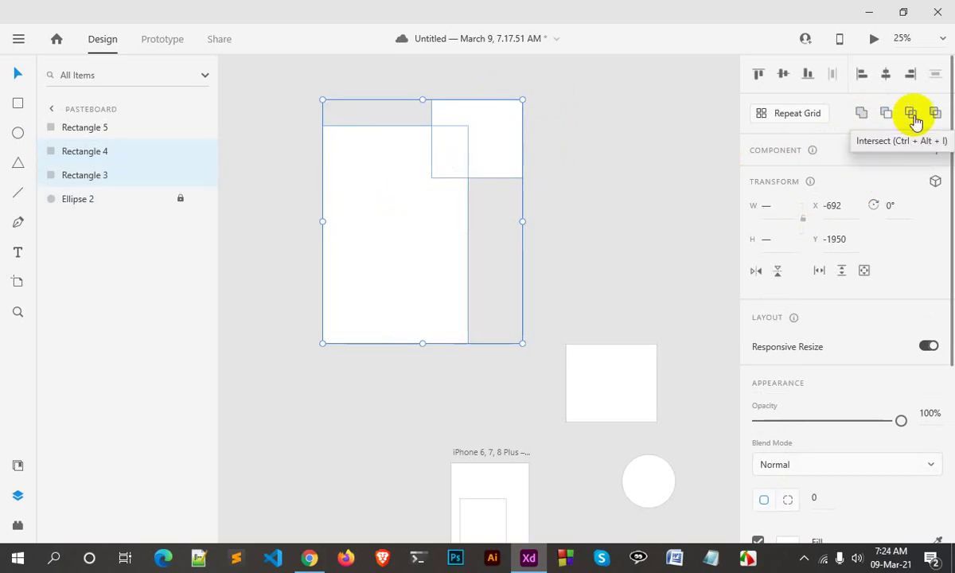
{"action": "left_click", "coordinate": [912, 113]}
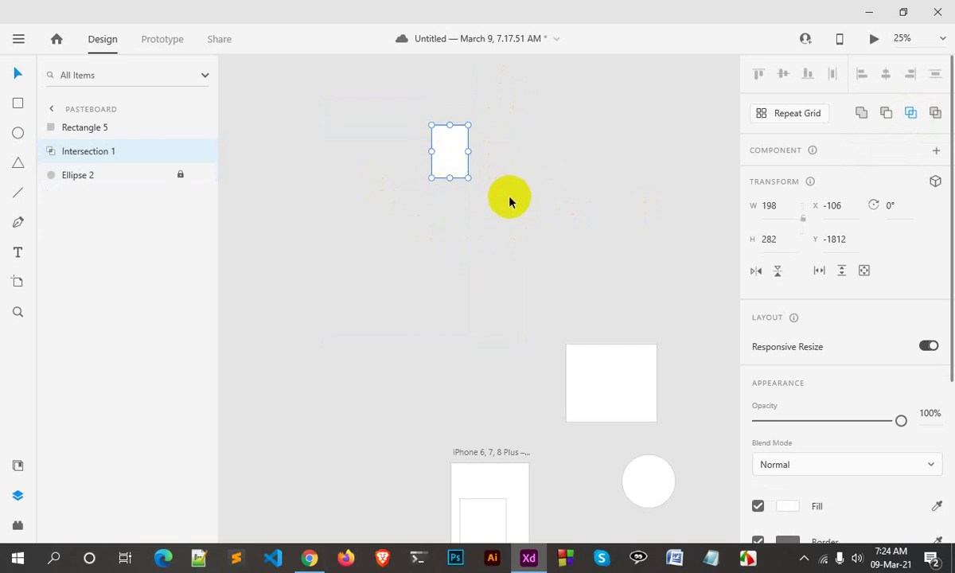
{"action": "key", "text": "ctrl+z"}
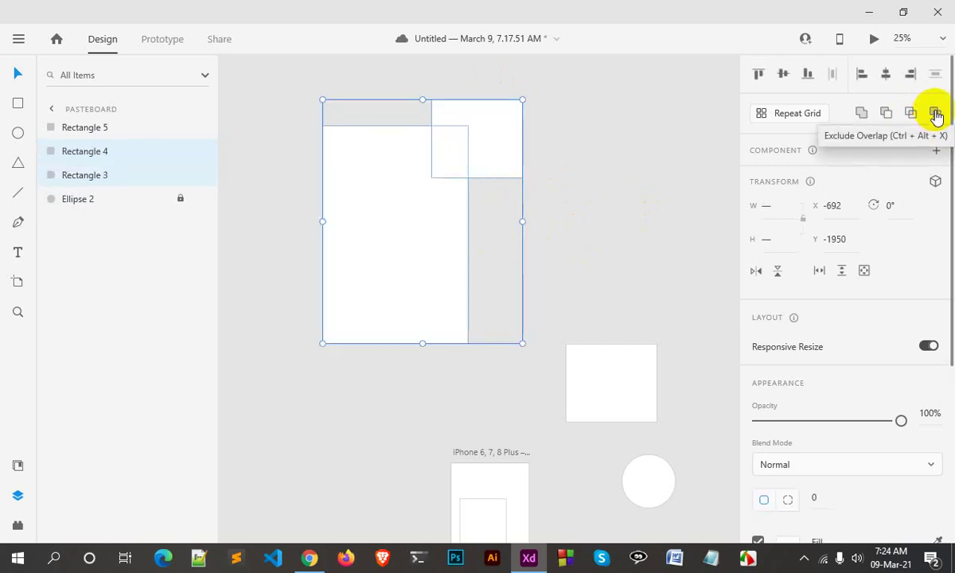
- Apply Exclude Overlap to the two shapes, then delete the resulting Exclusion 1 shape
{"action": "left_click", "coordinate": [936, 116]}
{"action": "mouse_move", "coordinate": [410, 247]}
{"action": "left_mouse_down"}
{"action": "mouse_move", "coordinate": [440, 262]}
{"action": "mouse_move", "coordinate": [407, 253]}
{"action": "left_mouse_up"}
{"action": "left_click", "coordinate": [591, 283]}
{"action": "left_click_drag", "start_coordinate": [505, 158], "coordinate": [555, 232]}
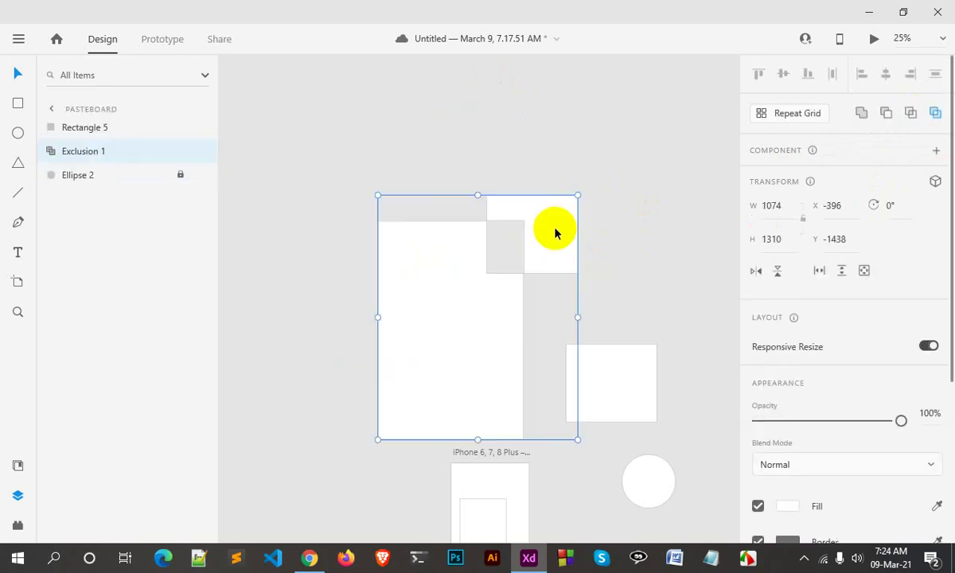
{"action": "key", "text": "Delete"}
- Delete the leftover rectangles from the pasteboard
{"action": "scroll", "coordinate": [613, 292], "scroll_direction": "down", "scroll_amount": 2}
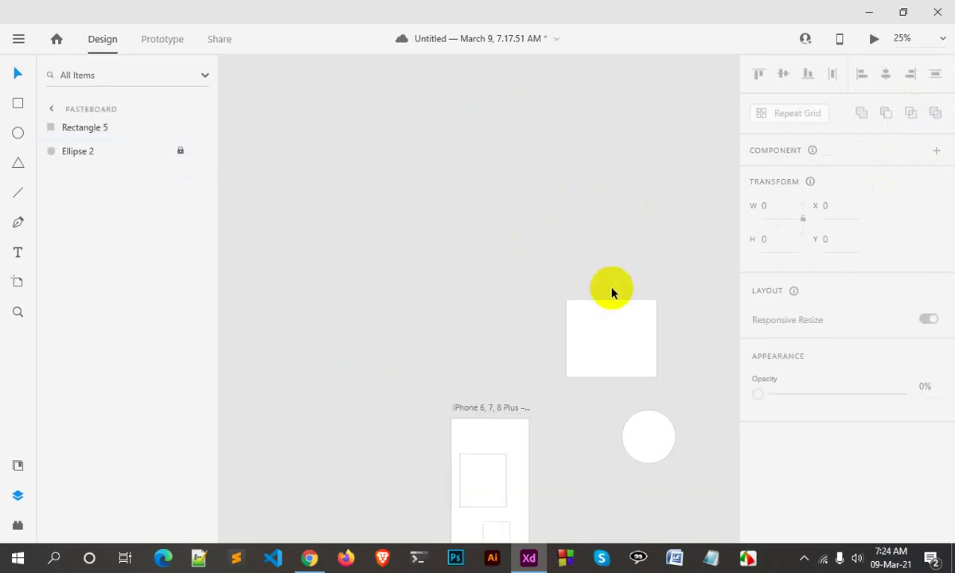
{"action": "scroll", "coordinate": [436, 229], "scroll_direction": "down", "scroll_amount": 2}
{"action": "left_click_drag", "start_coordinate": [409, 156], "coordinate": [654, 477]}
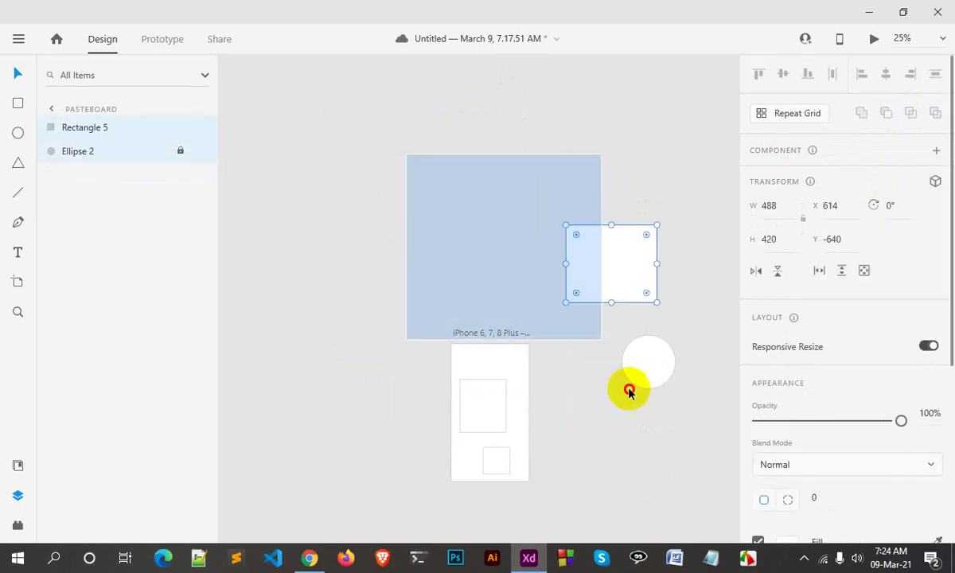
{"action": "key", "text": "Delete"}
{"action": "scroll", "coordinate": [657, 483], "scroll_direction": "up", "scroll_amount": 2}
{"action": "scroll", "coordinate": [657, 483], "scroll_direction": "up", "scroll_amount": 2}
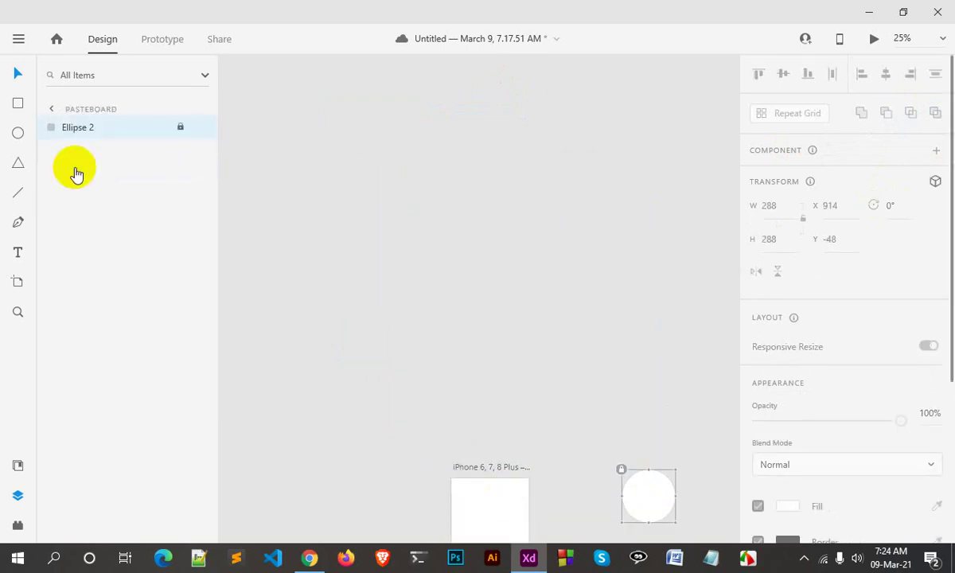
- Draw two white rectangles, 704 × 1248 and 620 × 968, side by side
{"action": "left_click", "coordinate": [21, 103]}
{"action": "left_click_drag", "start_coordinate": [292, 119], "coordinate": [432, 343]}
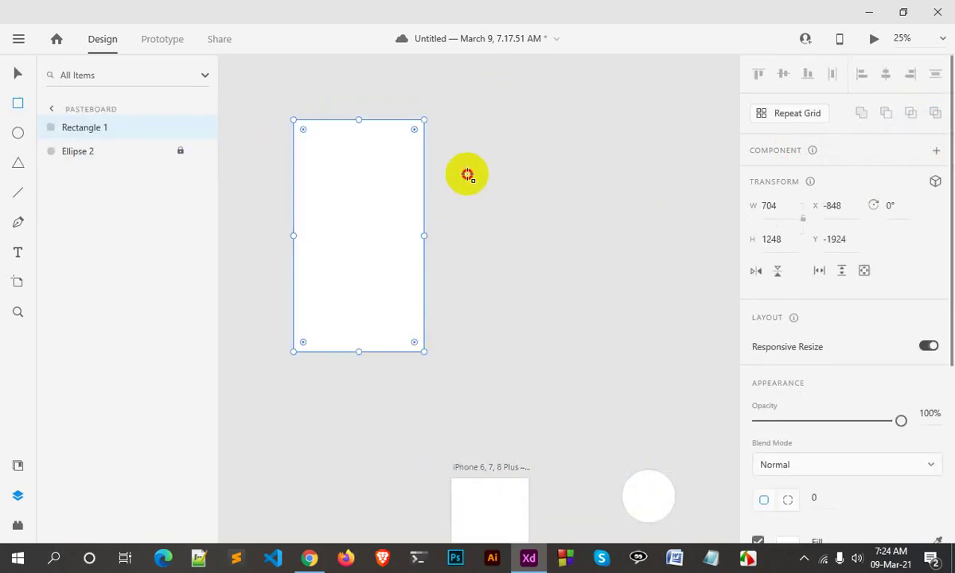
{"action": "left_click_drag", "start_coordinate": [466, 174], "coordinate": [581, 355]}
{"action": "left_click", "coordinate": [20, 73]}
{"action": "left_click", "coordinate": [390, 431]}
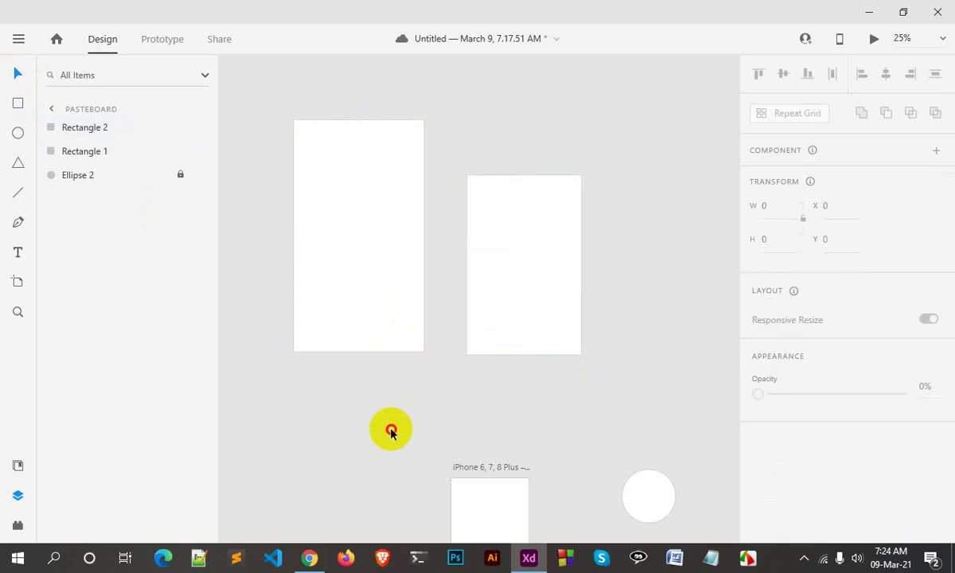
{"action": "mouse_move", "coordinate": [533, 292]}
{"action": "left_mouse_down"}
{"action": "mouse_move", "coordinate": [497, 226]}
{"action": "mouse_move", "coordinate": [498, 269]}
{"action": "left_mouse_up"}
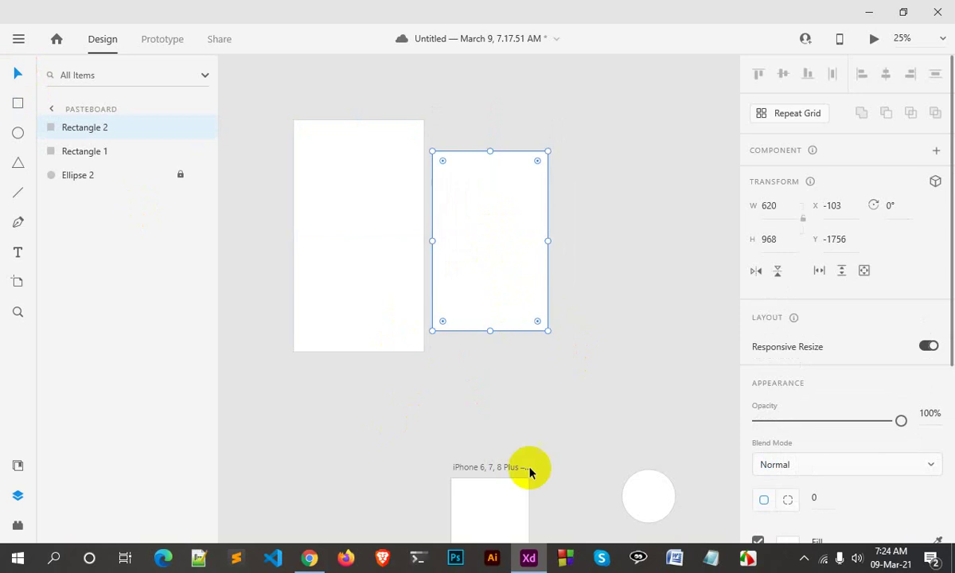
- Enter point editing on the second rectangle, drag a point, then exit with Escape
{"action": "left_click", "coordinate": [483, 510]}
{"action": "left_click", "coordinate": [499, 297]}
{"action": "double_click", "coordinate": [494, 283]}
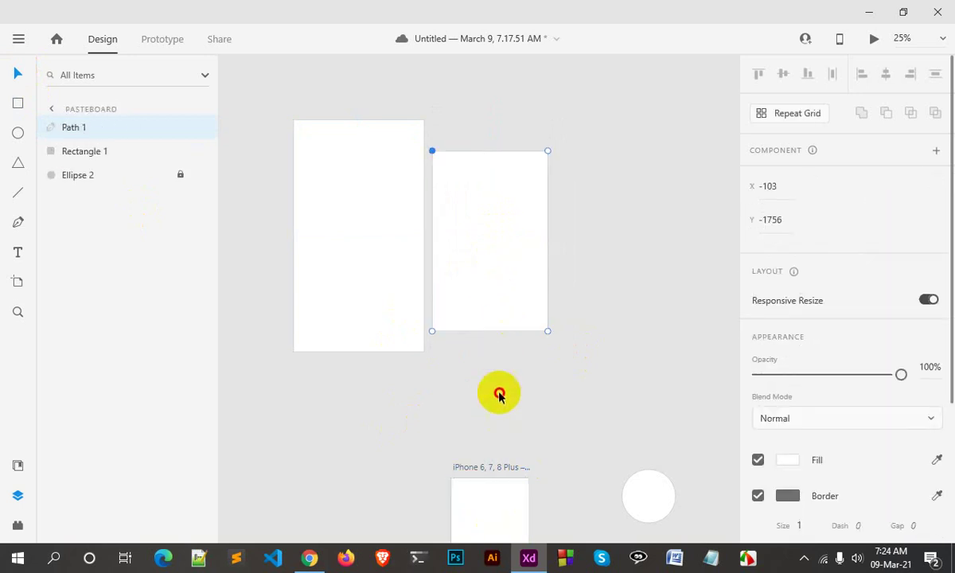
{"action": "left_click_drag", "start_coordinate": [490, 271], "coordinate": [509, 231]}
{"action": "key", "text": "Escape"}
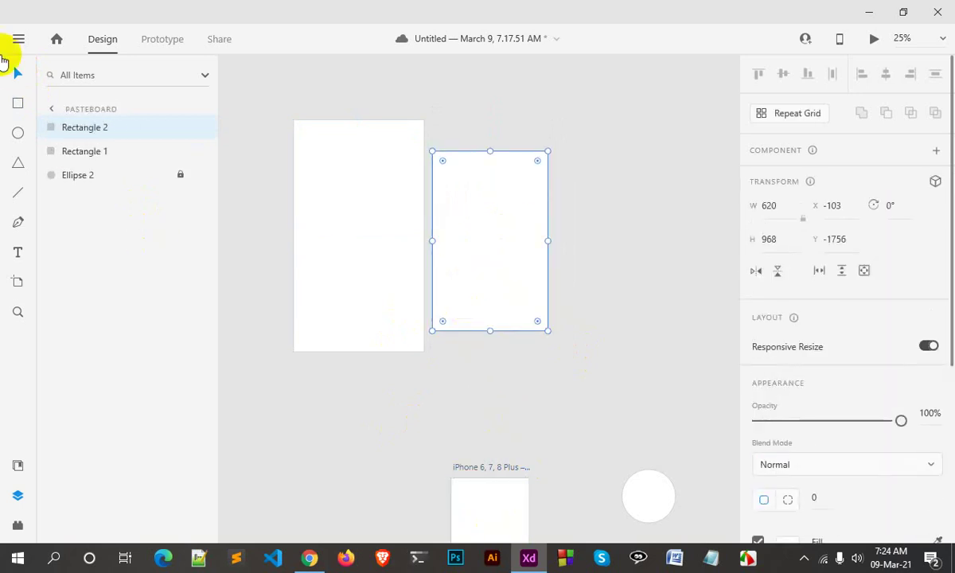
- Shorten Rectangle 1 to 704 × 636 and move it above Rectangle 2
{"action": "left_click", "coordinate": [370, 388]}
{"action": "left_click", "coordinate": [374, 151]}
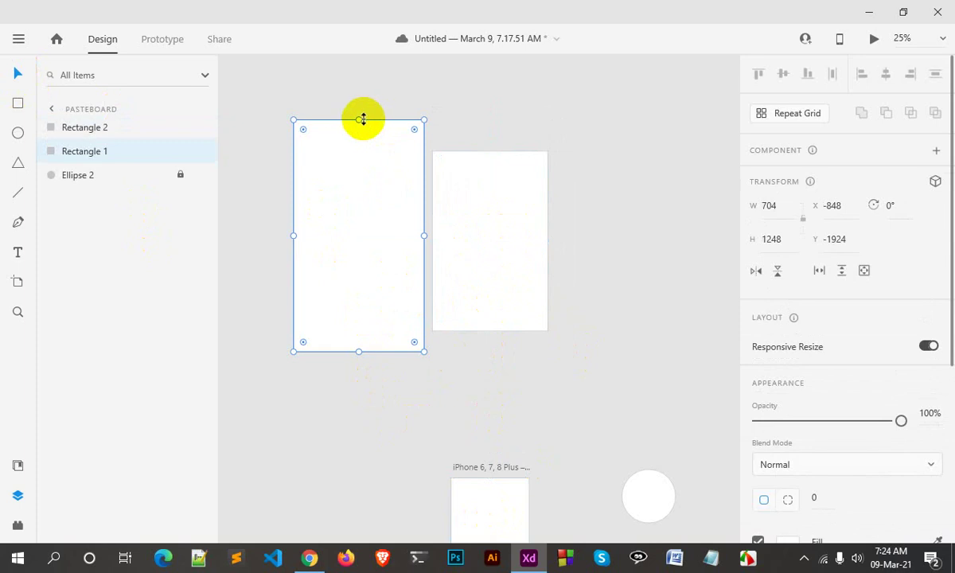
{"action": "left_click_drag", "start_coordinate": [360, 120], "coordinate": [368, 234]}
{"action": "mouse_move", "coordinate": [357, 301]}
{"action": "left_mouse_down"}
{"action": "mouse_move", "coordinate": [495, 157]}
{"action": "mouse_move", "coordinate": [497, 96]}
{"action": "left_mouse_up"}
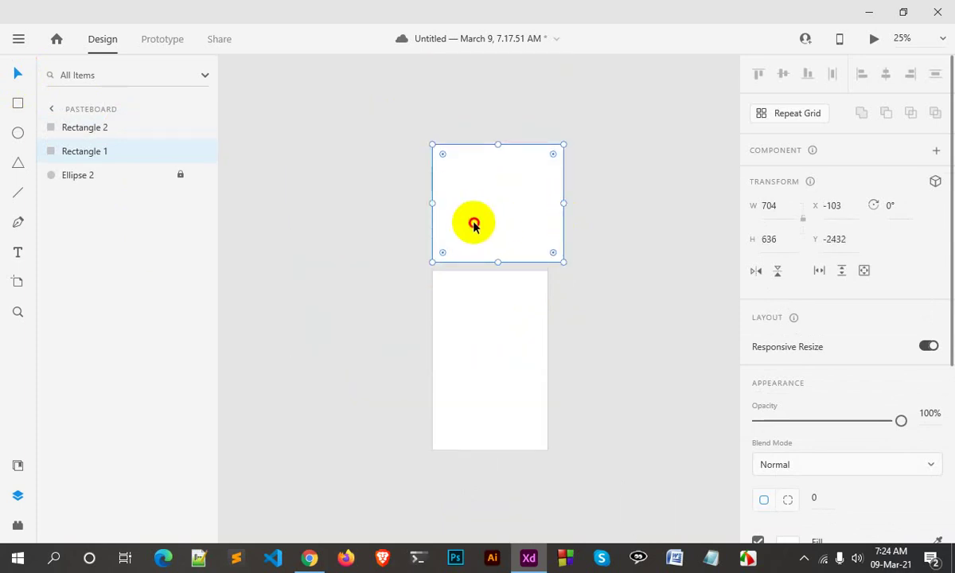
{"action": "mouse_move", "coordinate": [498, 96]}
{"action": "left_mouse_down"}
{"action": "mouse_move", "coordinate": [483, 218]}
{"action": "mouse_move", "coordinate": [471, 221]}
{"action": "mouse_move", "coordinate": [474, 191]}
{"action": "left_mouse_up"}
{"action": "scroll", "coordinate": [510, 263], "scroll_direction": "down", "scroll_amount": 2}
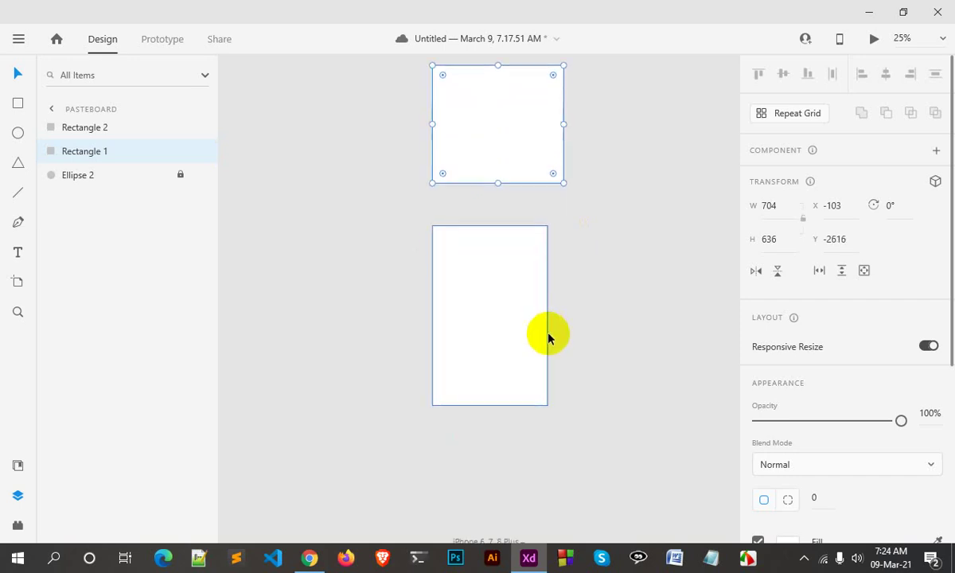
- Stack Rectangle 1 over the top of Rectangle 2 and select both rectangles
{"action": "left_click", "coordinate": [517, 326]}
{"action": "mouse_move", "coordinate": [517, 326]}
{"action": "left_mouse_down"}
{"action": "mouse_move", "coordinate": [553, 294]}
{"action": "mouse_move", "coordinate": [536, 285]}
{"action": "mouse_move", "coordinate": [528, 296]}
{"action": "left_mouse_up"}
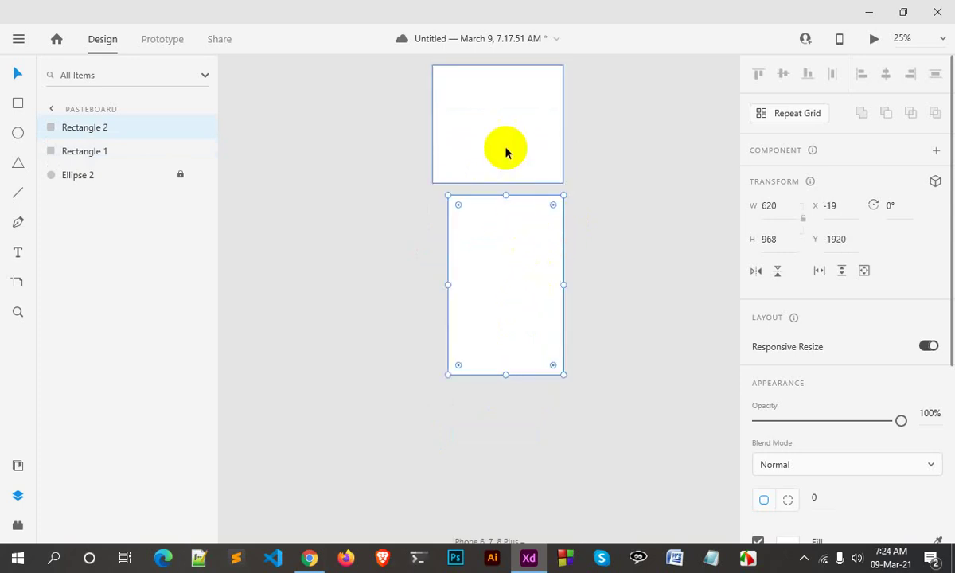
{"action": "mouse_move", "coordinate": [504, 148]}
{"action": "left_mouse_down"}
{"action": "mouse_move", "coordinate": [535, 347]}
{"action": "mouse_move", "coordinate": [560, 335]}
{"action": "mouse_move", "coordinate": [537, 477]}
{"action": "mouse_move", "coordinate": [520, 497]}
{"action": "mouse_move", "coordinate": [417, 473]}
{"action": "mouse_move", "coordinate": [471, 469]}
{"action": "mouse_move", "coordinate": [524, 442]}
{"action": "mouse_move", "coordinate": [529, 359]}
{"action": "mouse_move", "coordinate": [514, 243]}
{"action": "left_mouse_up"}
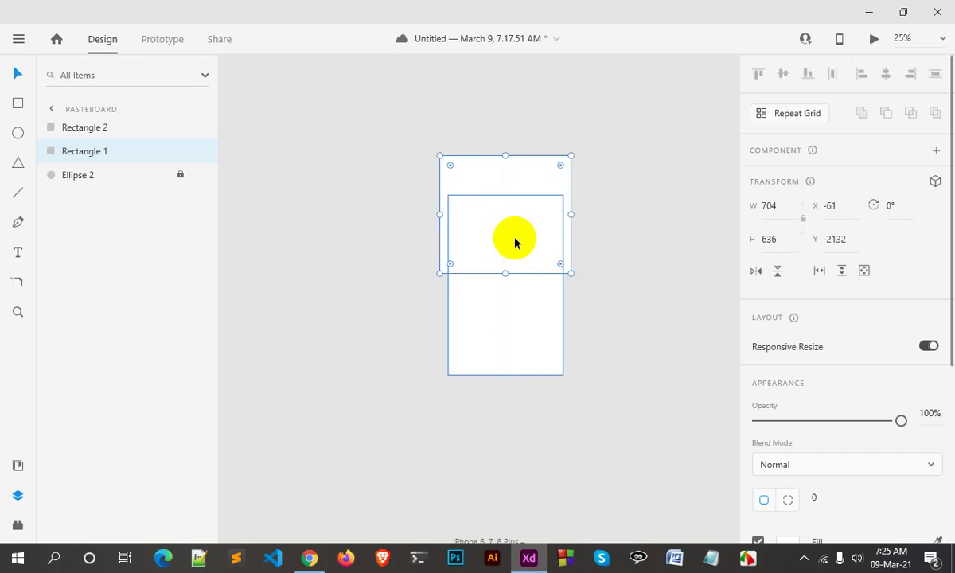
{"action": "left_click", "coordinate": [602, 362]}
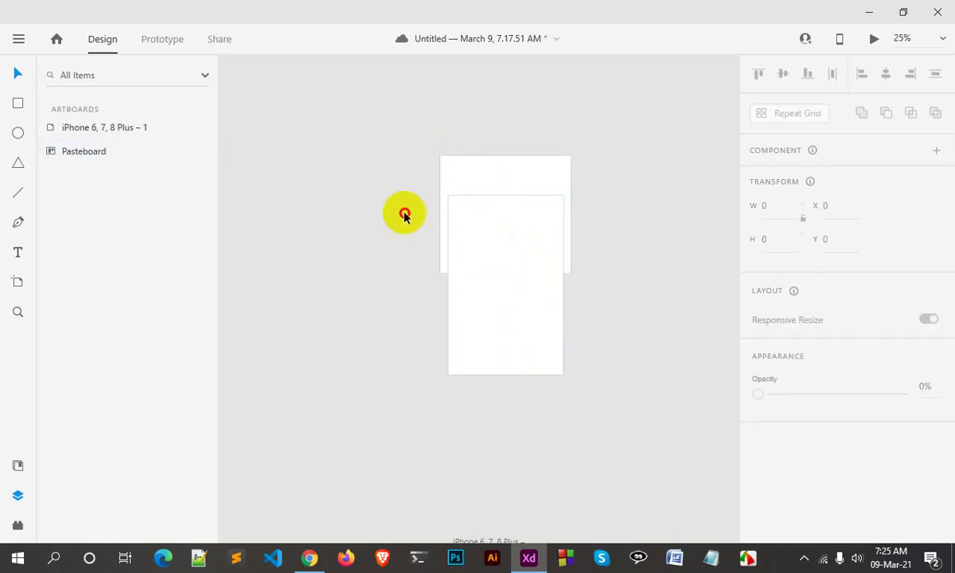
{"action": "left_click", "coordinate": [520, 181]}
{"action": "left_click", "coordinate": [513, 249]}
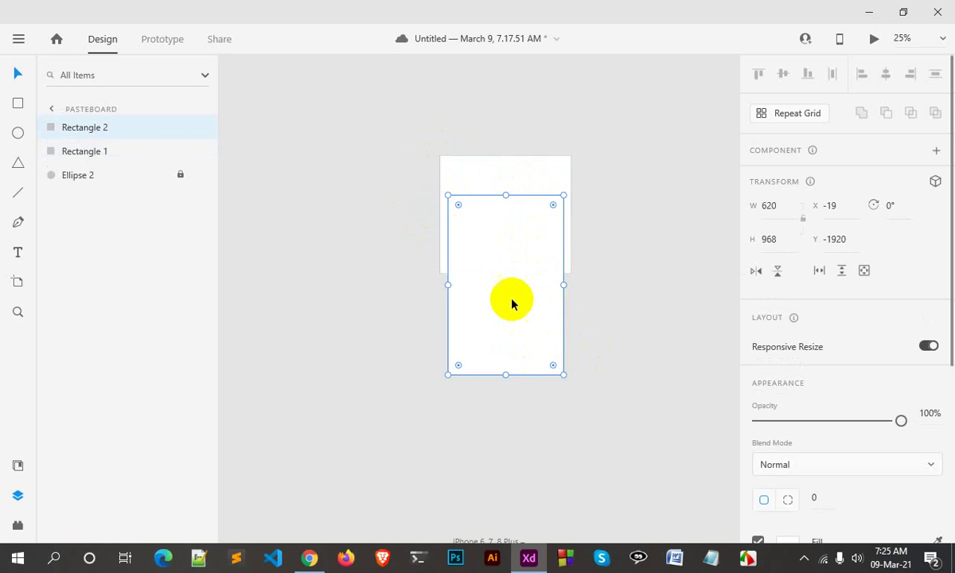
{"action": "left_click", "coordinate": [509, 191]}
{"action": "left_click", "coordinate": [549, 279], "text": "shift"}
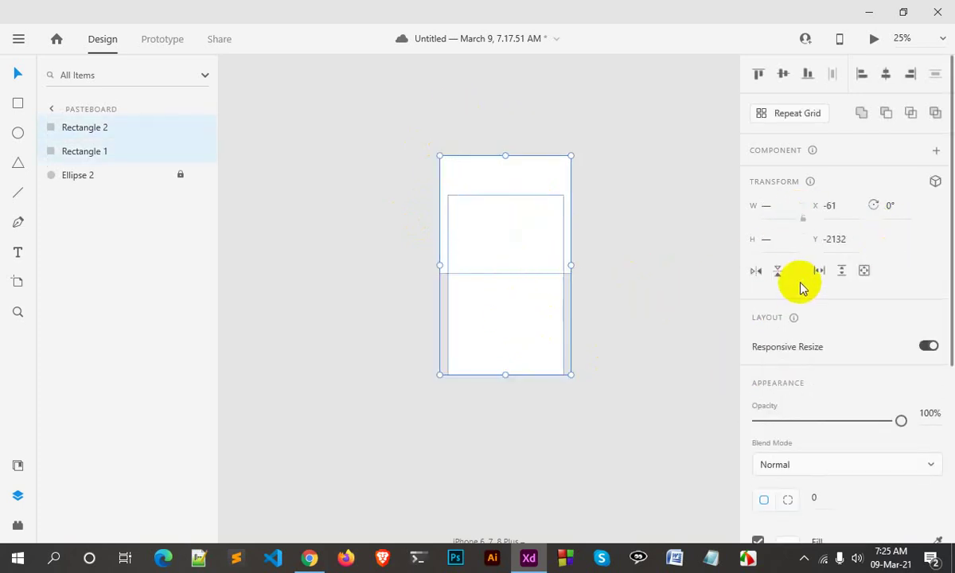
- Move the tall rectangle left, then drag a desktop photo onto the canvas and enlarge it
{"action": "left_click", "coordinate": [594, 281]}
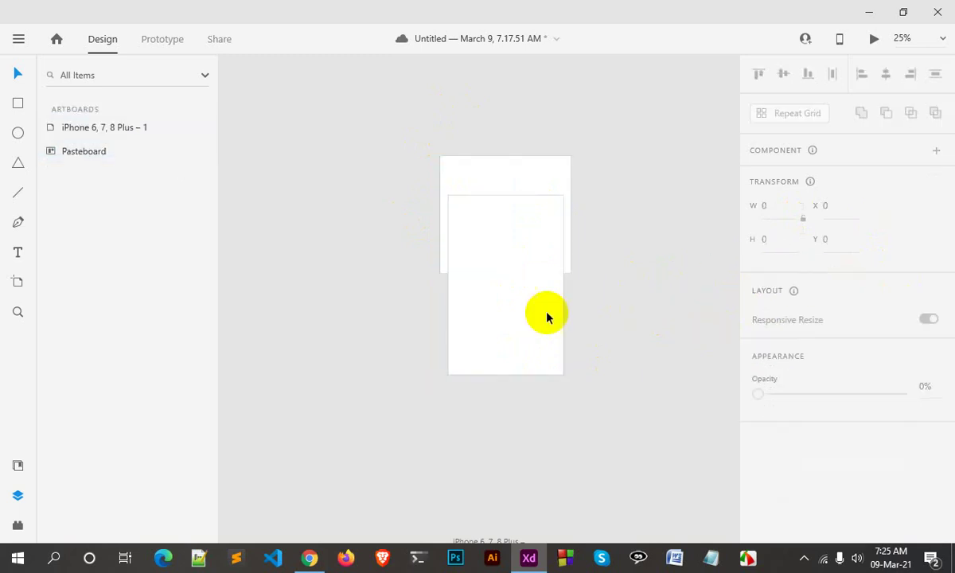
{"action": "left_click_drag", "start_coordinate": [546, 316], "coordinate": [345, 262]}
{"action": "left_click", "coordinate": [398, 347]}
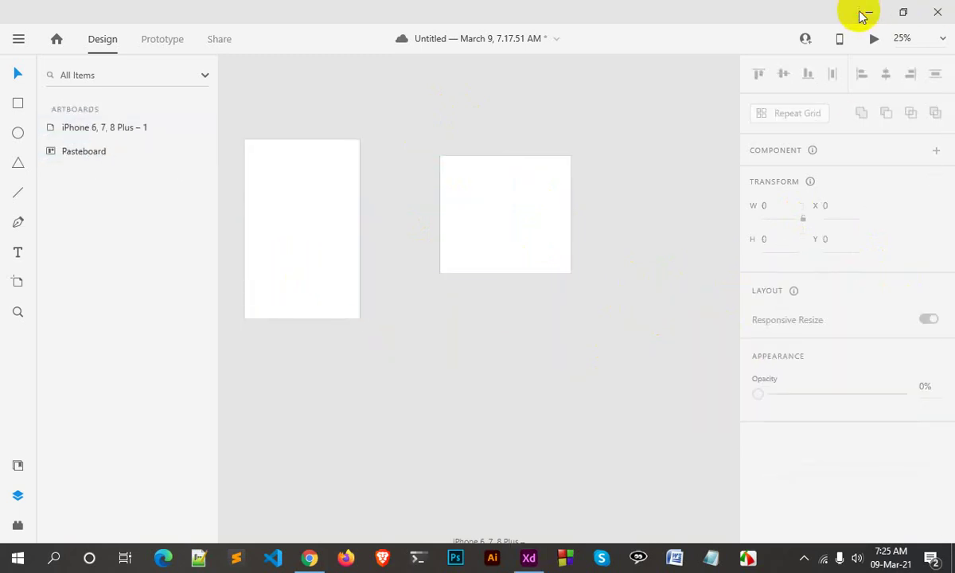
{"action": "left_click", "coordinate": [861, 16]}
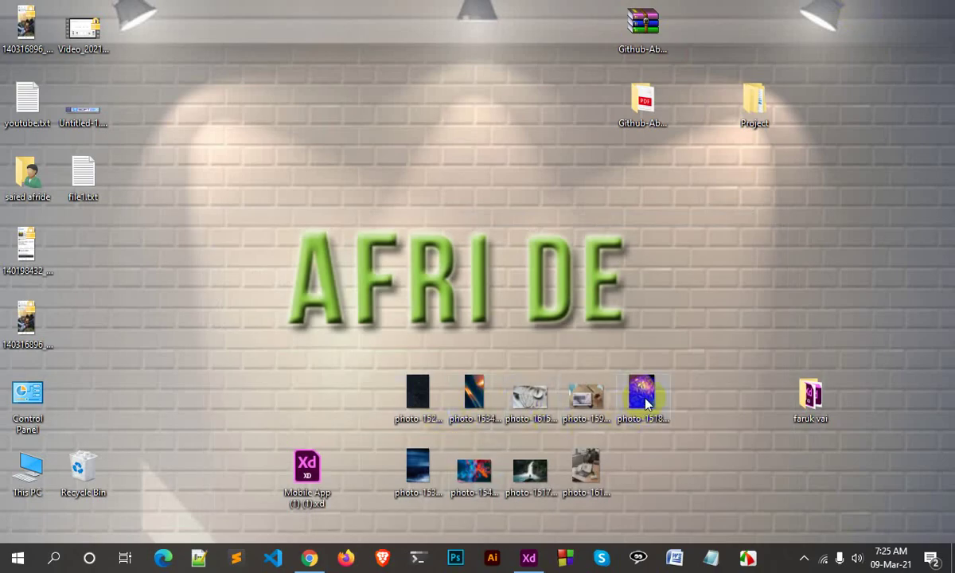
{"action": "left_click_drag", "start_coordinate": [645, 404], "coordinate": [482, 437]}
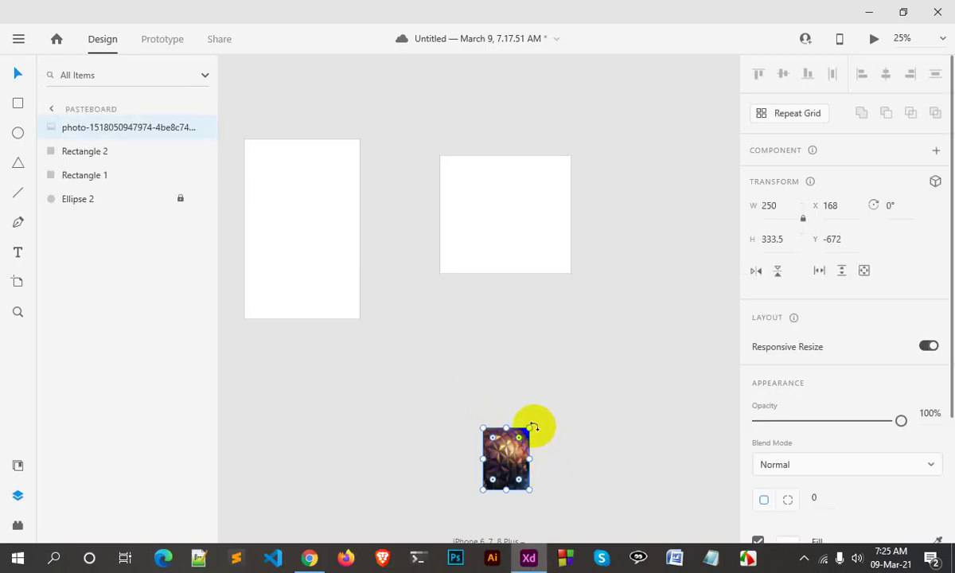
{"action": "left_click_drag", "start_coordinate": [527, 430], "coordinate": [631, 296]}
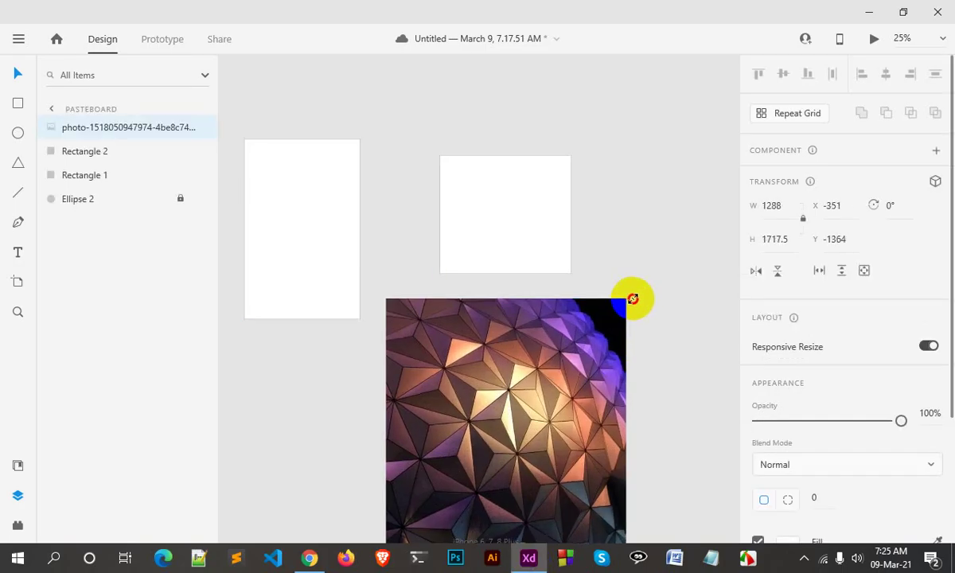
{"action": "left_click_drag", "start_coordinate": [520, 437], "coordinate": [537, 230]}
{"action": "left_click", "coordinate": [525, 489]}
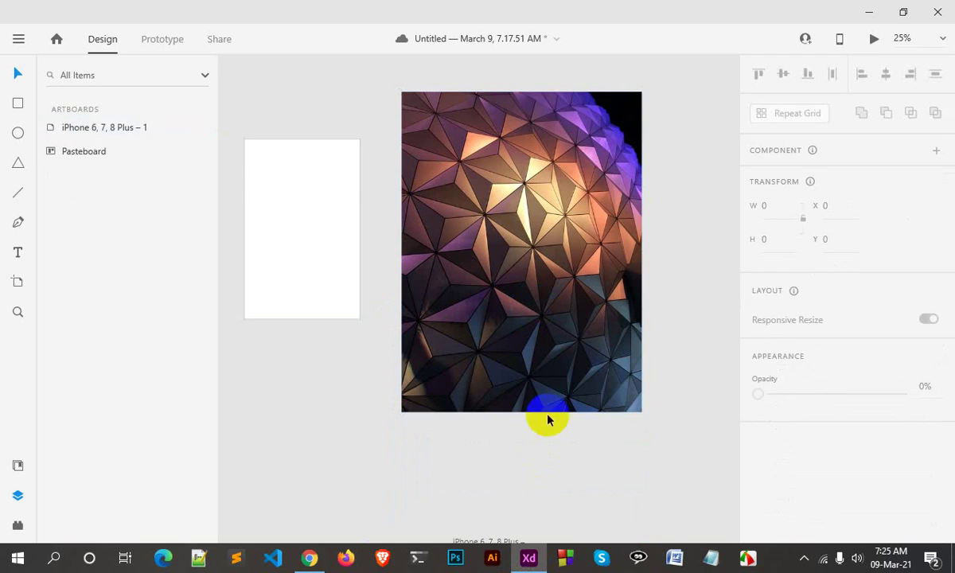
- Flip the photo horizontally and vertically, reverting each to the original orientation
{"action": "left_click", "coordinate": [522, 292]}
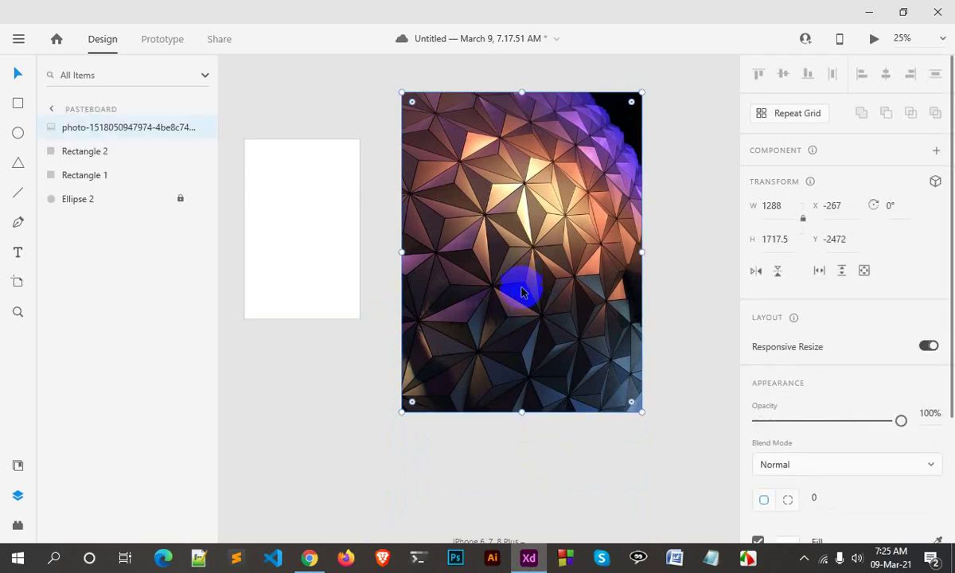
{"action": "left_click", "coordinate": [755, 270]}
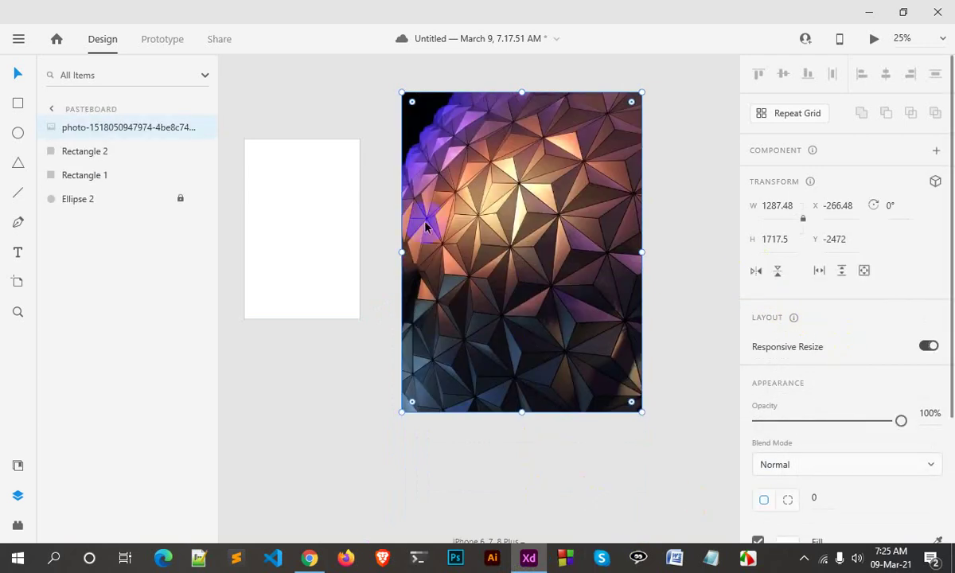
{"action": "left_click", "coordinate": [756, 271]}
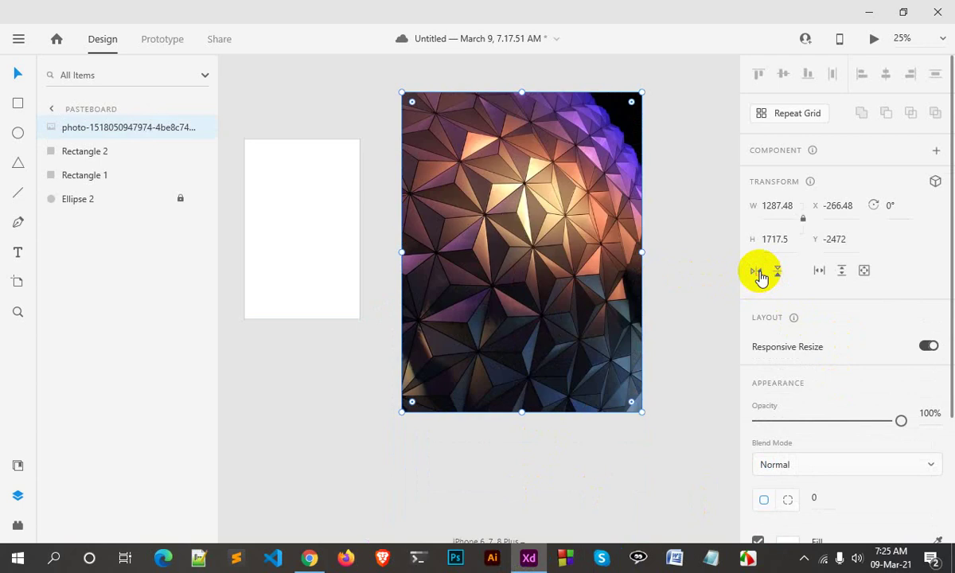
{"action": "left_click", "coordinate": [563, 293]}
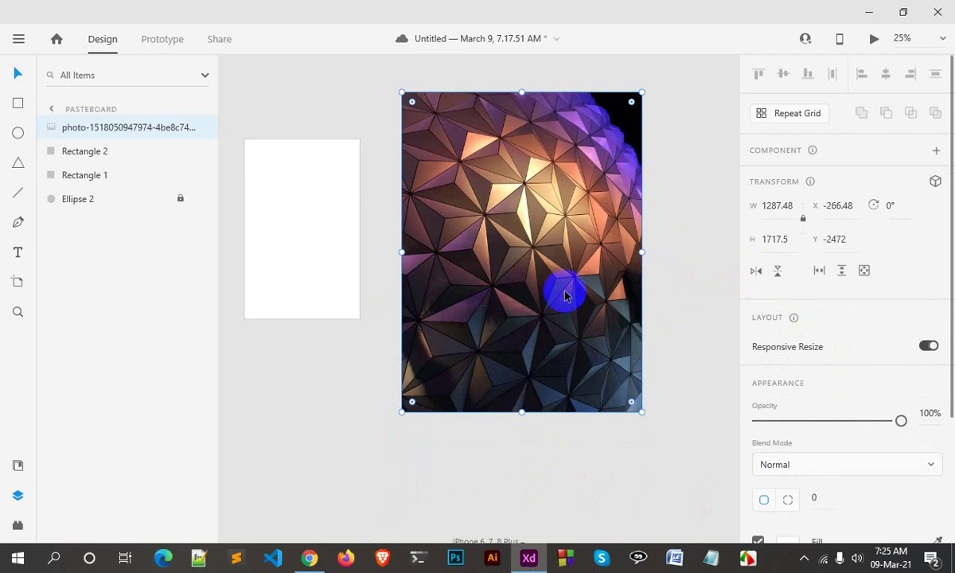
{"action": "left_click", "coordinate": [779, 272]}
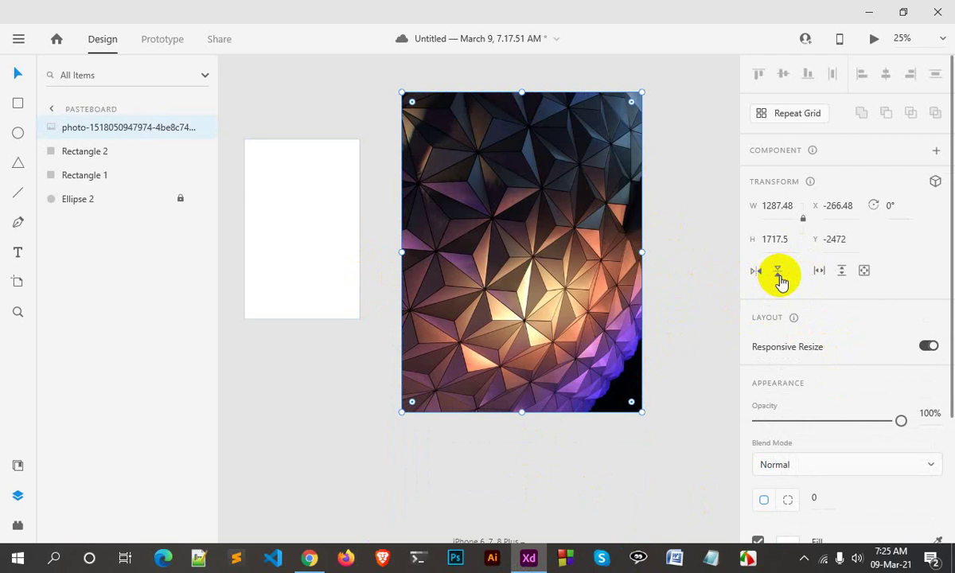
{"action": "left_click", "coordinate": [779, 273]}
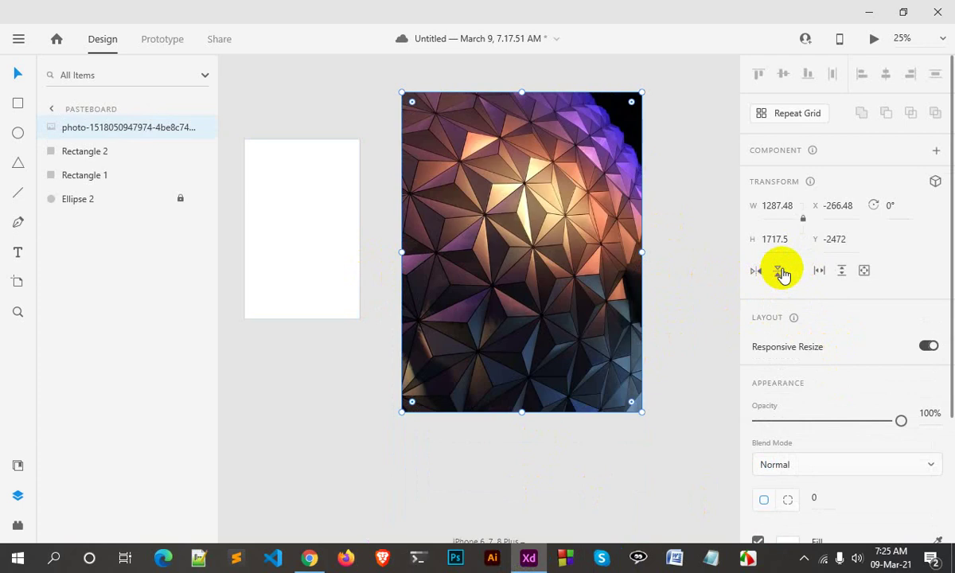
- Make the photo a vertical scroll group, adjust its height, then drag it off the pasteboard
{"action": "left_click", "coordinate": [842, 270]}
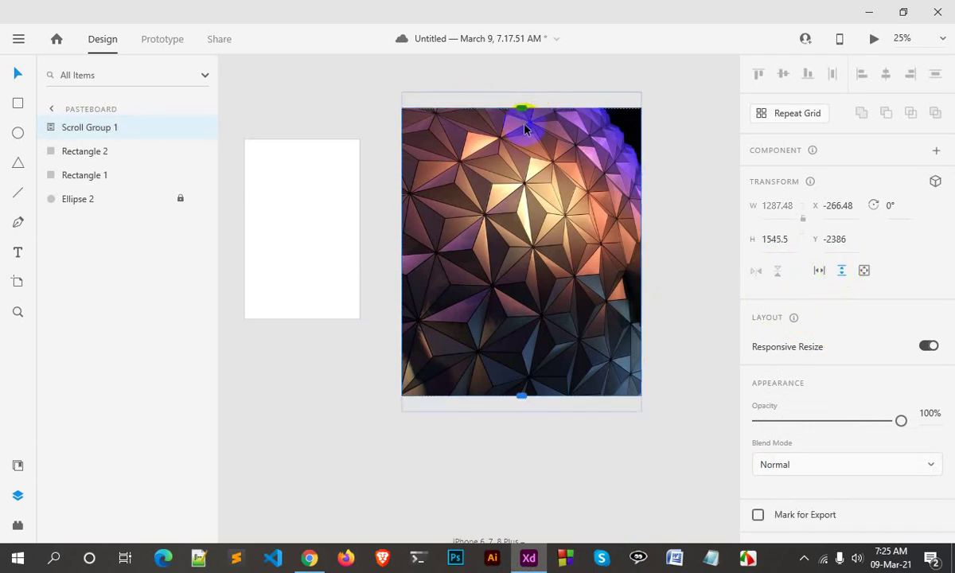
{"action": "key", "text": "super"}
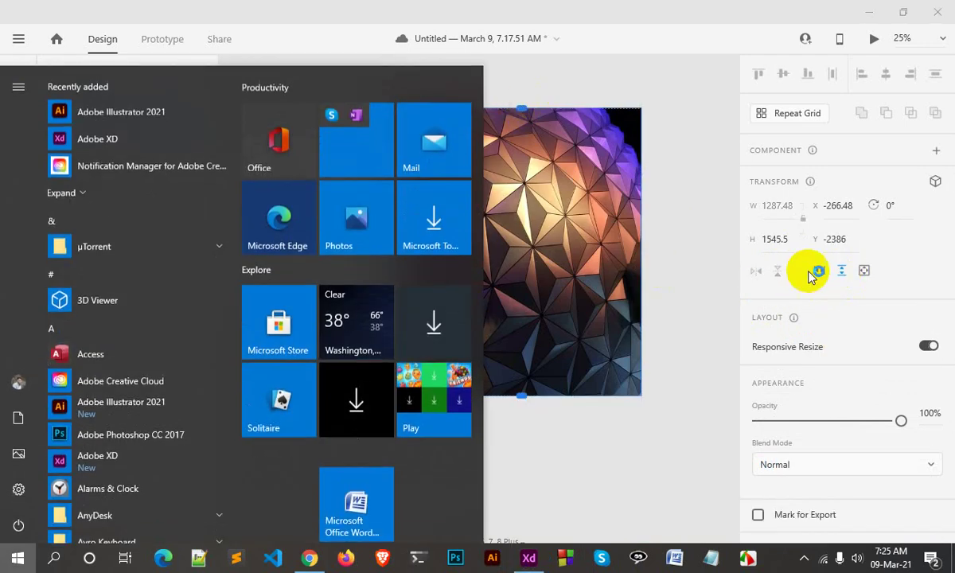
{"action": "key", "text": "super"}
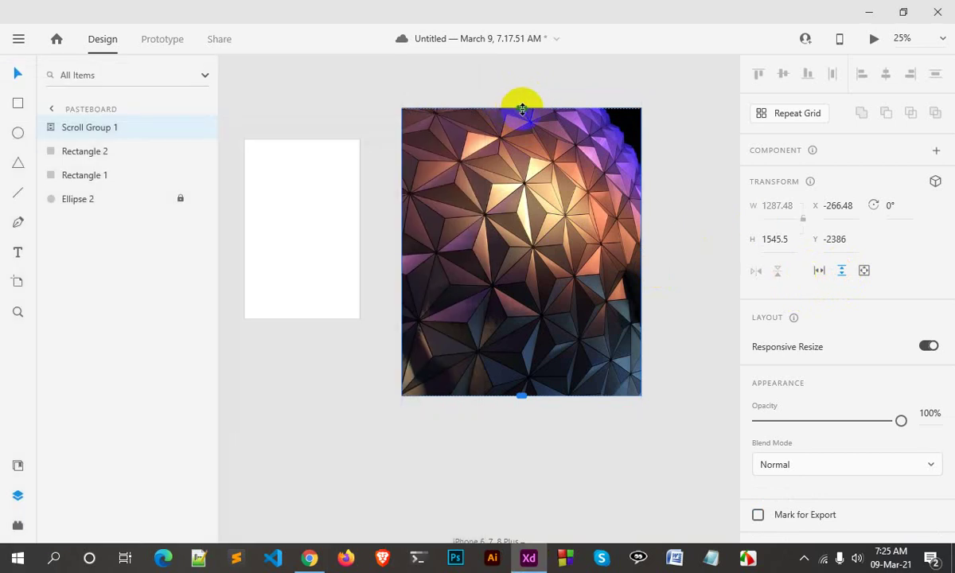
{"action": "left_click_drag", "start_coordinate": [522, 108], "coordinate": [531, 133]}
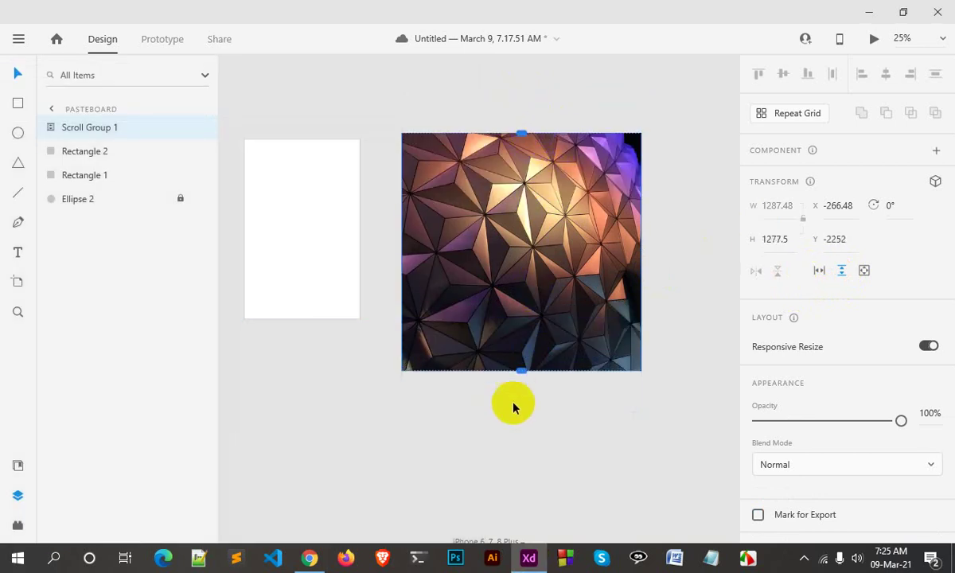
{"action": "scroll", "coordinate": [513, 407], "scroll_direction": "down", "scroll_amount": 1}
{"action": "left_click_drag", "start_coordinate": [524, 288], "coordinate": [617, 428]}
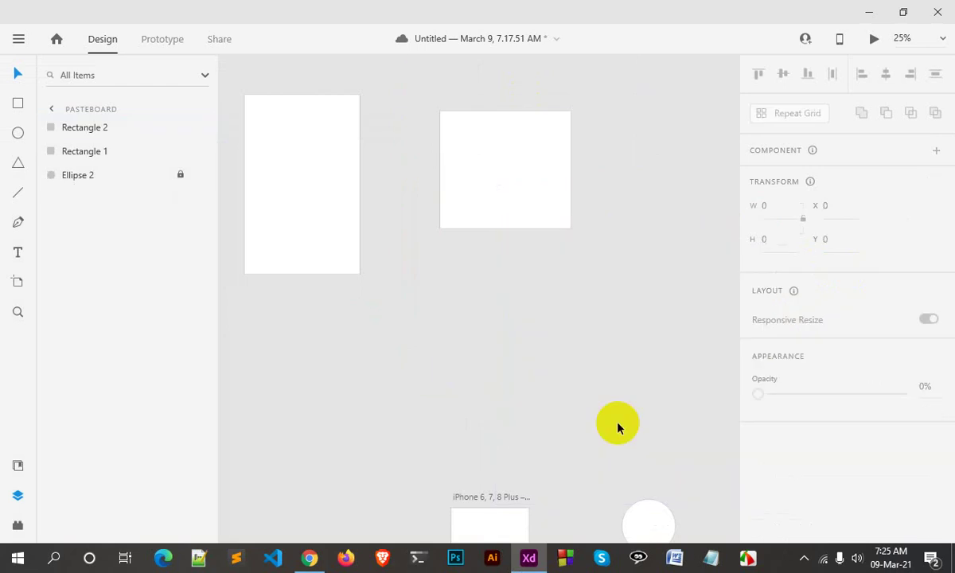
- Fill Rectangle 2 with red #FF0000, then undo to restore white
{"action": "left_click", "coordinate": [351, 258]}
{"action": "scroll", "coordinate": [437, 354], "scroll_direction": "up", "scroll_amount": 1}
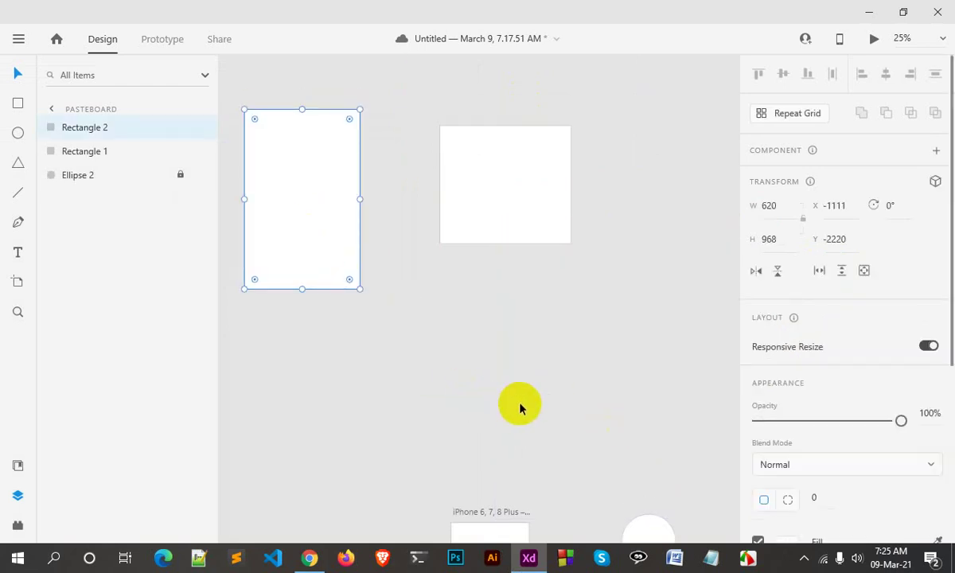
{"action": "scroll", "coordinate": [827, 390], "scroll_direction": "down", "scroll_amount": 3}
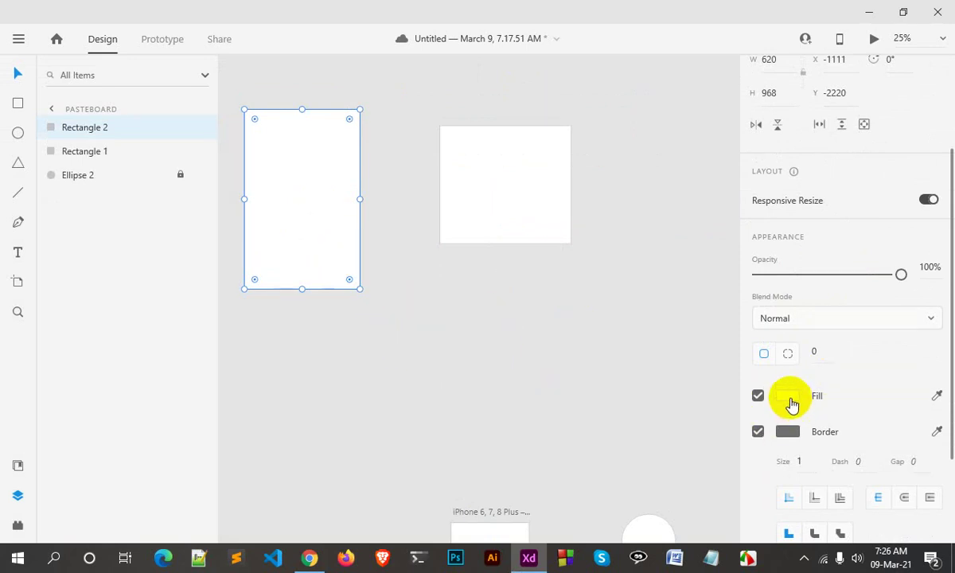
{"action": "left_click", "coordinate": [788, 396]}
{"action": "left_click", "coordinate": [695, 309]}
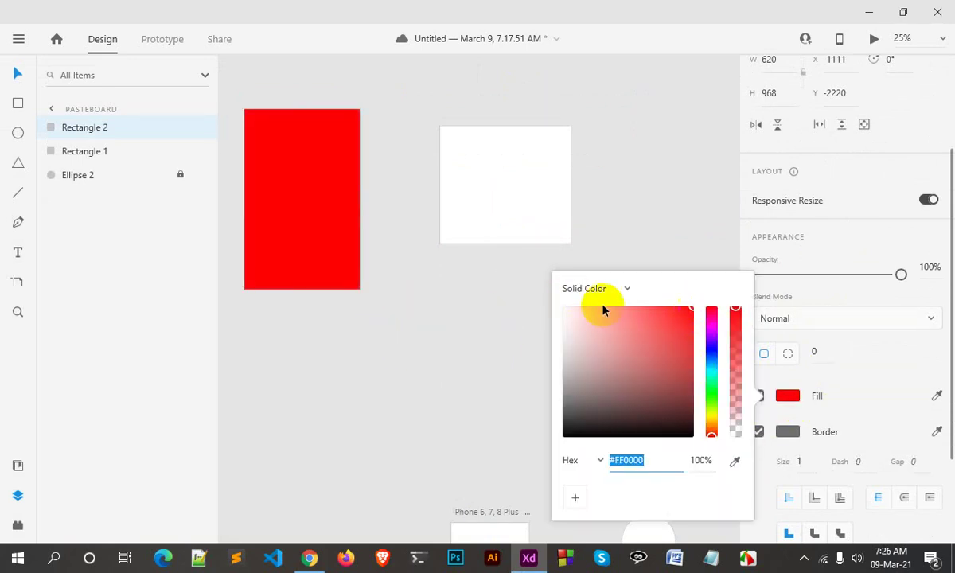
{"action": "left_click", "coordinate": [395, 330]}
{"action": "left_click", "coordinate": [354, 274]}
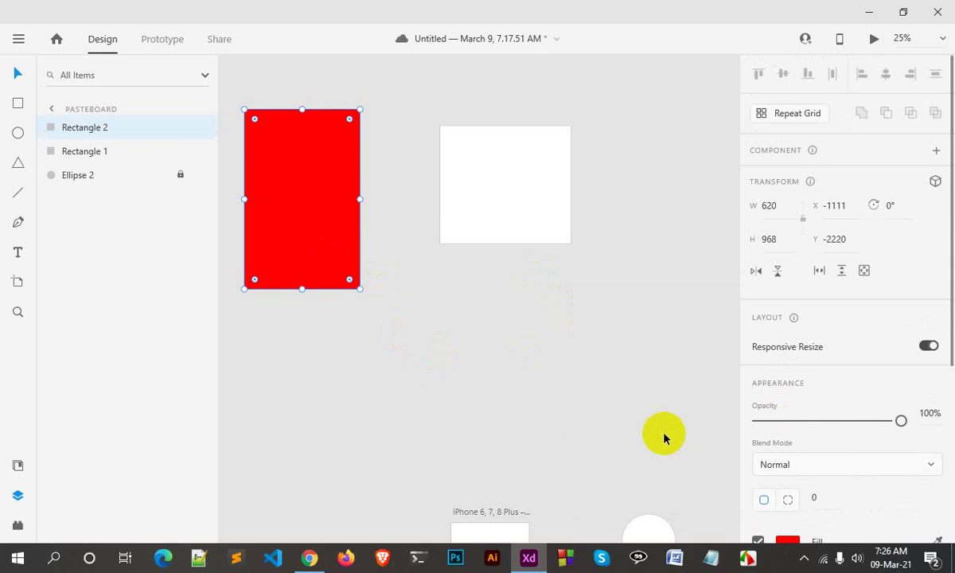
{"action": "key", "text": "ctrl+z"}
{"action": "key", "text": "ctrl+z"}
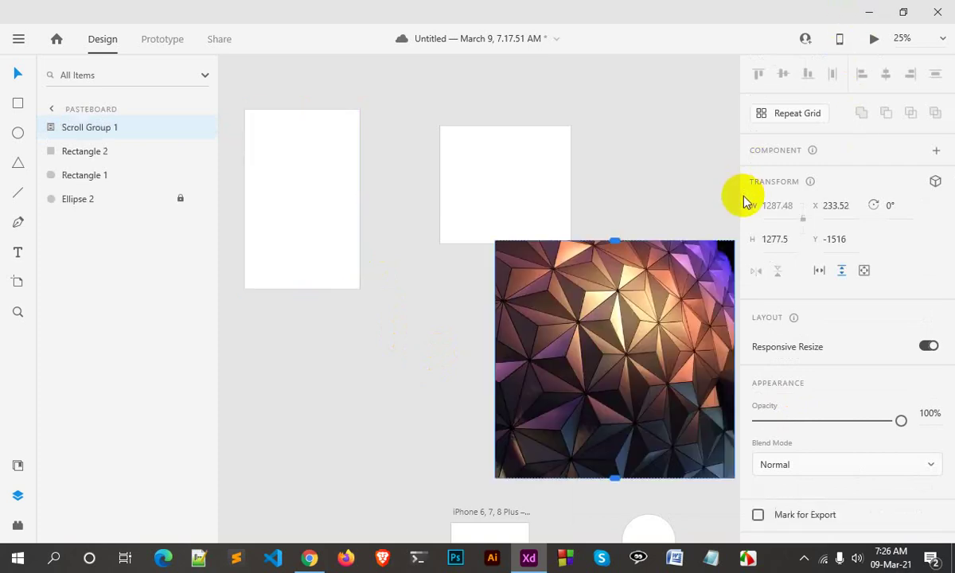
- Move Scroll Group 1 up-left beside the rectangles and lower its opacity to 65%
{"action": "left_click_drag", "start_coordinate": [601, 358], "coordinate": [471, 279]}
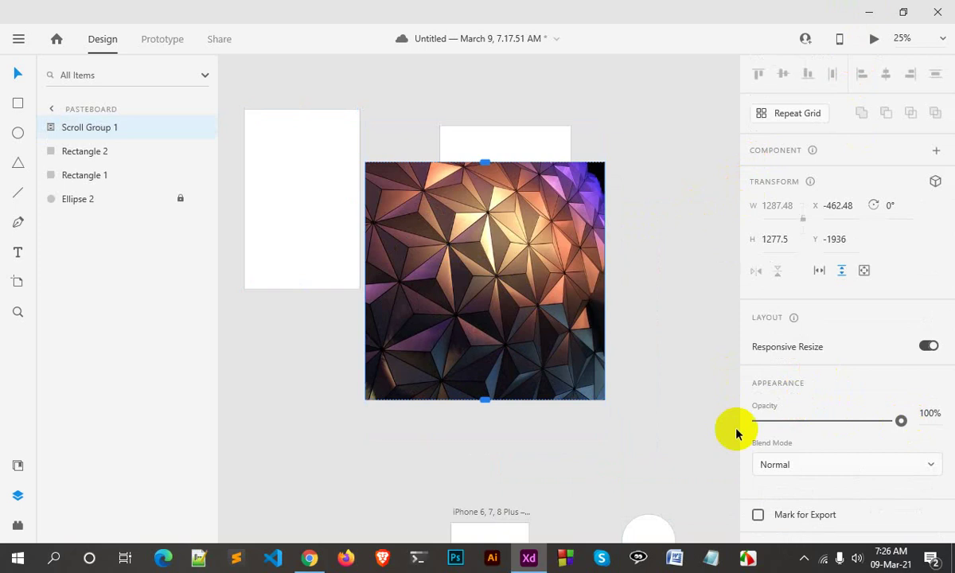
{"action": "left_click", "coordinate": [638, 319]}
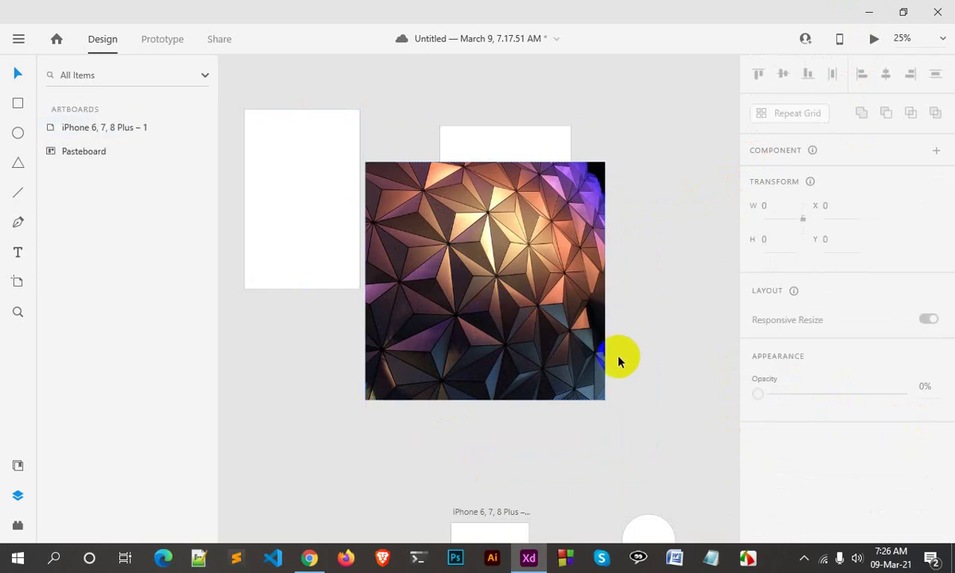
{"action": "left_click", "coordinate": [550, 347]}
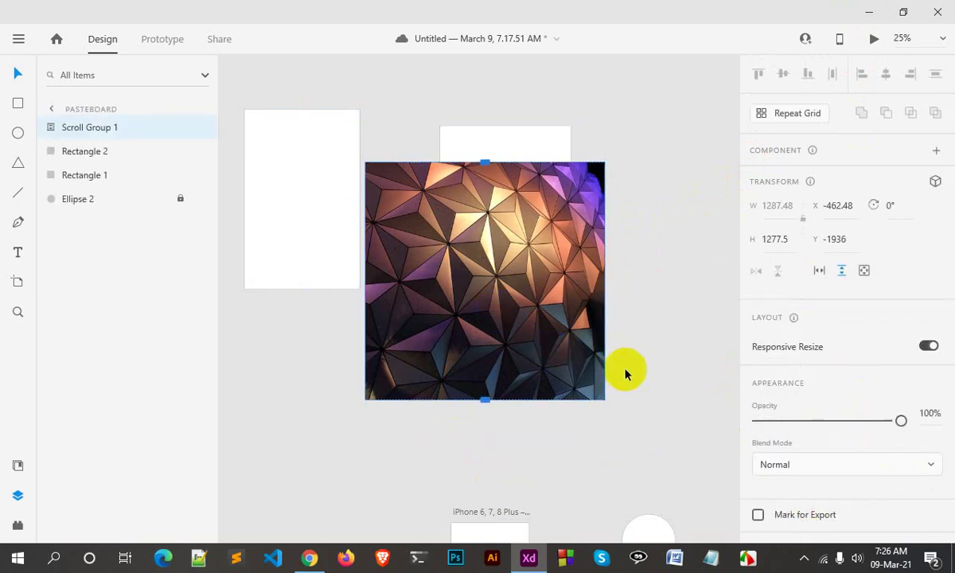
{"action": "mouse_move", "coordinate": [902, 425]}
{"action": "left_mouse_down"}
{"action": "mouse_move", "coordinate": [771, 421]}
{"action": "mouse_move", "coordinate": [870, 428]}
{"action": "mouse_move", "coordinate": [824, 438]}
{"action": "mouse_move", "coordinate": [918, 437]}
{"action": "left_mouse_up"}
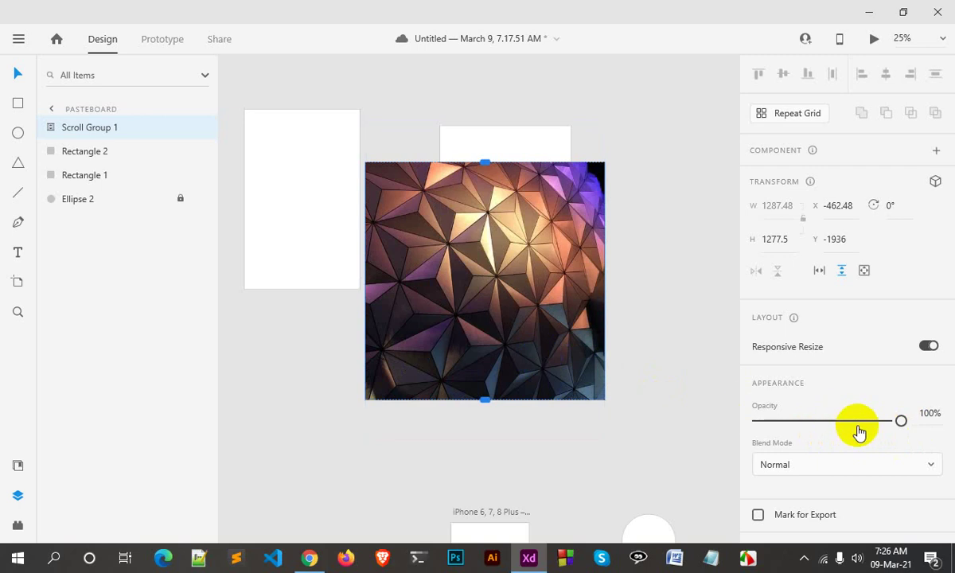
- Try Darken, Color Burn, Color Dodge, Lighten and Hard Light blend modes, ending on Normal
{"action": "left_click", "coordinate": [822, 465]}
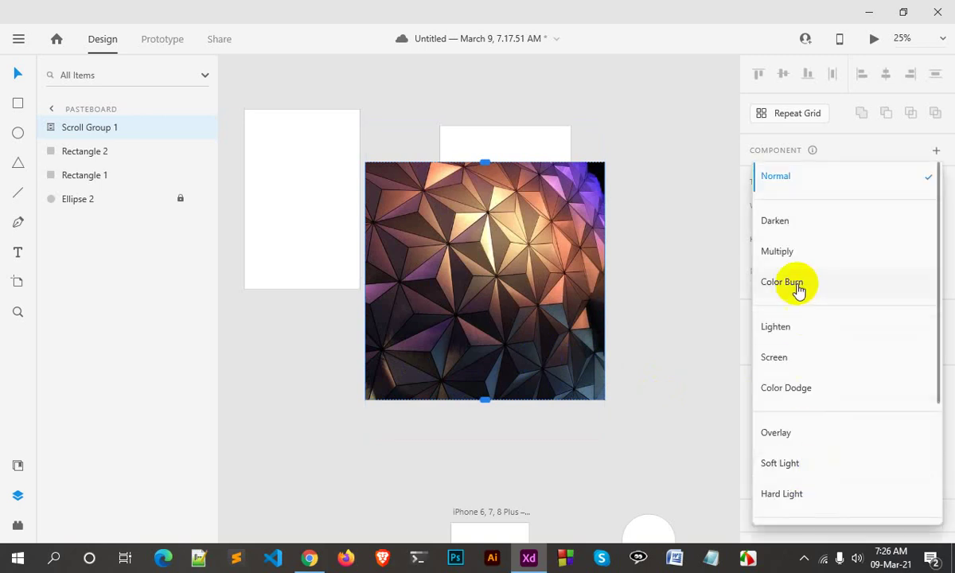
{"action": "left_click", "coordinate": [780, 215]}
{"action": "left_click", "coordinate": [831, 464]}
{"action": "left_click", "coordinate": [793, 253]}
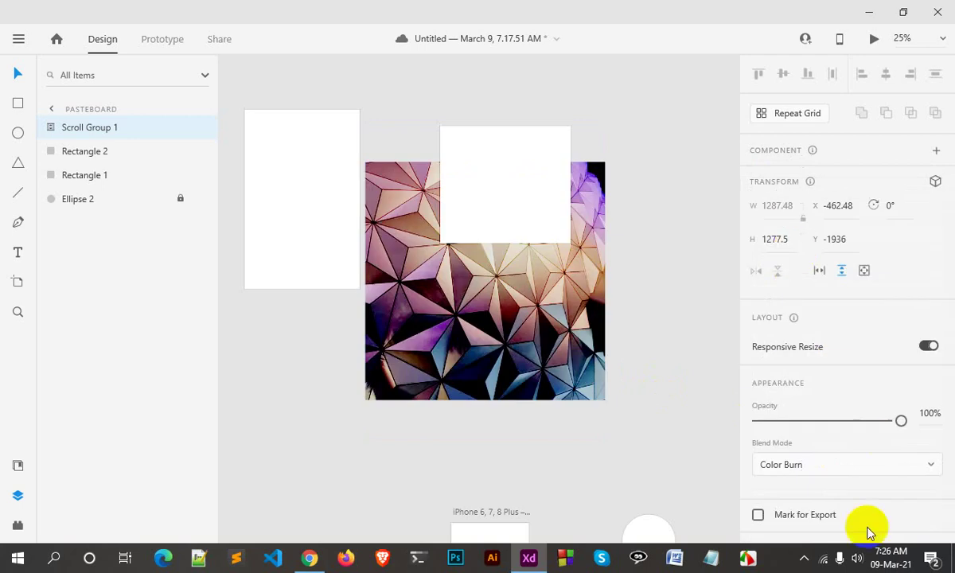
{"action": "left_click", "coordinate": [817, 467]}
{"action": "left_click", "coordinate": [796, 389]}
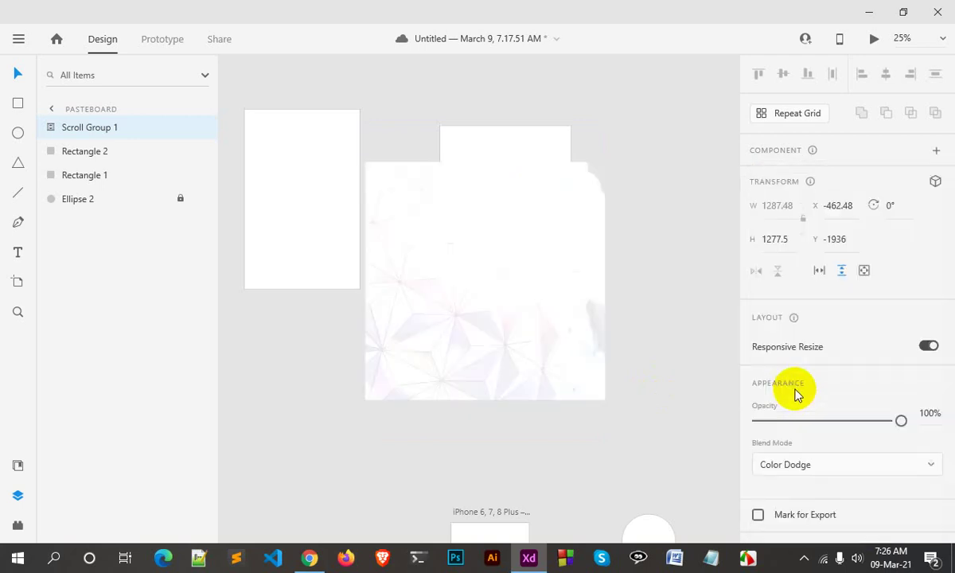
{"action": "left_click", "coordinate": [821, 469]}
{"action": "left_click", "coordinate": [805, 326]}
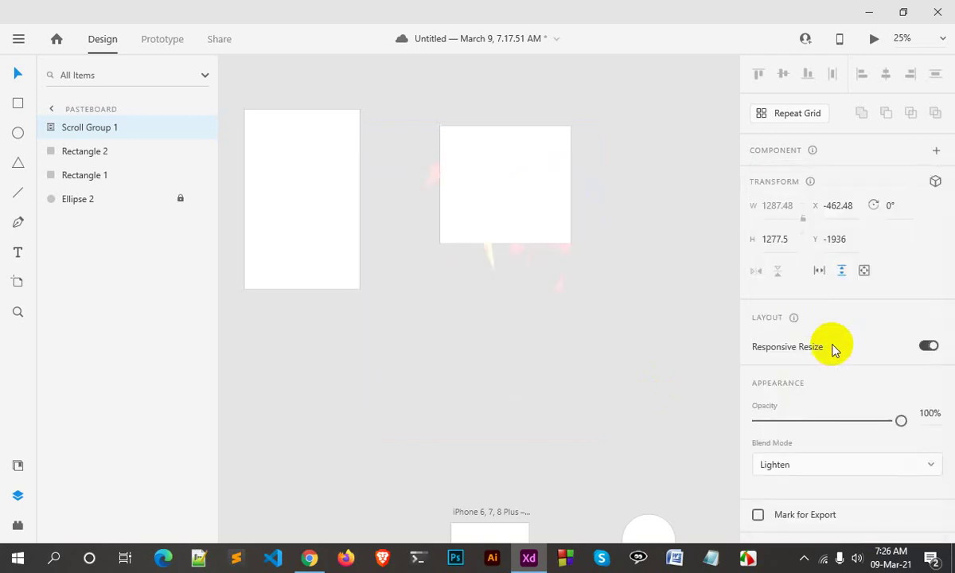
{"action": "left_click", "coordinate": [823, 459]}
{"action": "scroll", "coordinate": [825, 461], "scroll_direction": "down", "scroll_amount": 2}
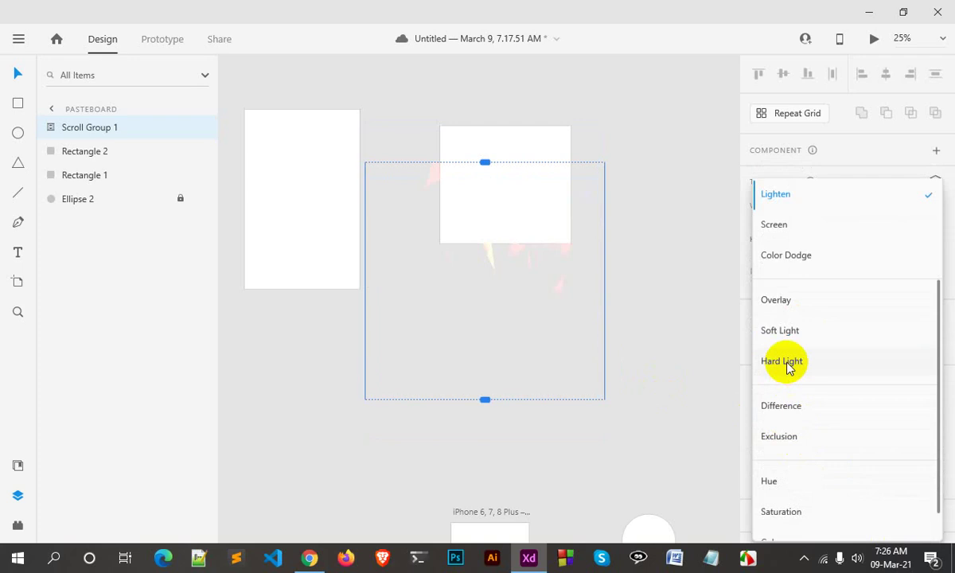
{"action": "left_click", "coordinate": [786, 365]}
{"action": "left_click", "coordinate": [837, 459]}
{"action": "scroll", "coordinate": [846, 370], "scroll_direction": "up", "scroll_amount": 2}
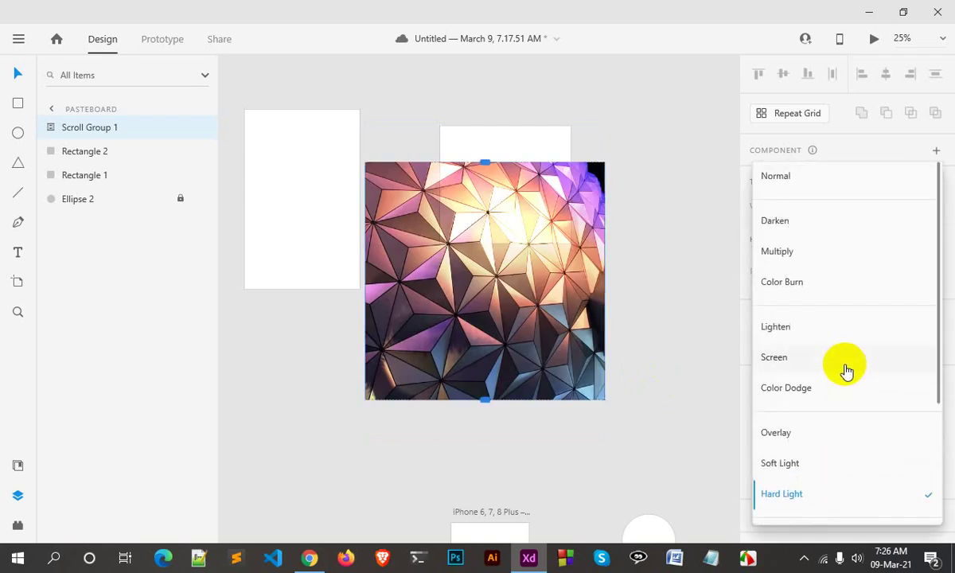
{"action": "left_click", "coordinate": [786, 175]}
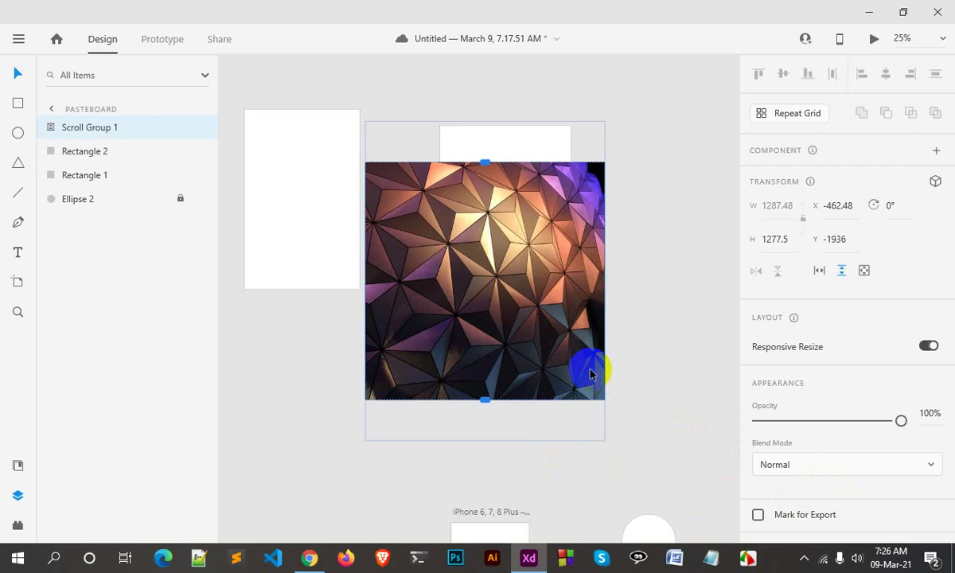
- Turn off Mark for Export on the Scroll Group 1 photo
{"action": "scroll", "coordinate": [590, 368], "scroll_direction": "down", "scroll_amount": 1}
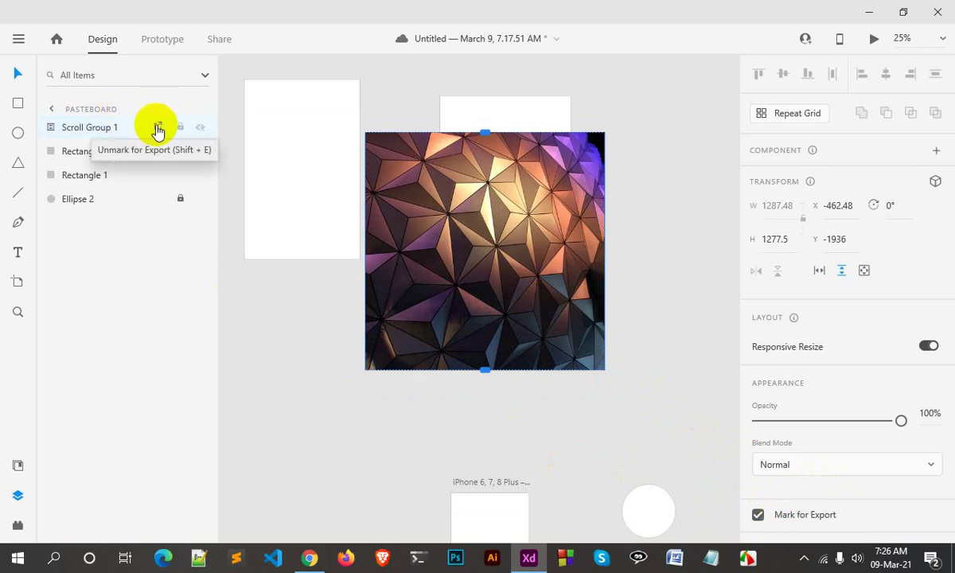
{"action": "left_click", "coordinate": [757, 516]}
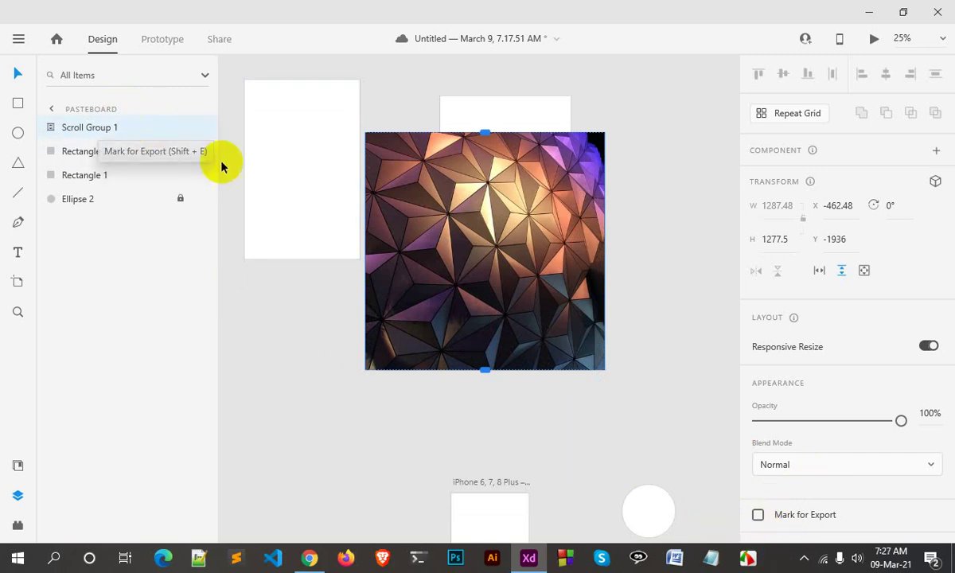
{"action": "scroll", "coordinate": [666, 444], "scroll_direction": "up", "scroll_amount": 2}
{"action": "left_click", "coordinate": [17, 102]}
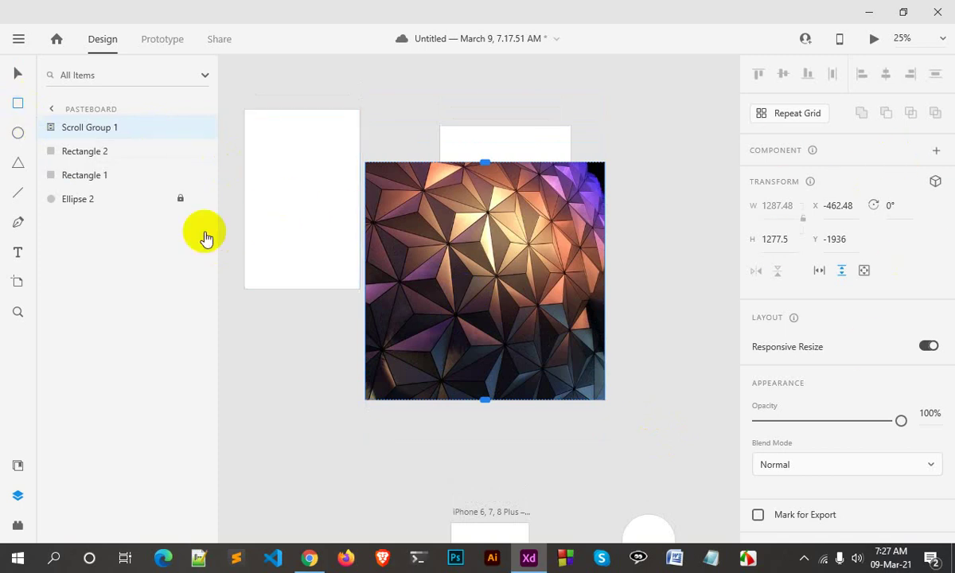
- Draw a 616 × 616 white circle, Ellipse 3, and move it below the image
{"action": "left_click", "coordinate": [18, 132]}
{"action": "scroll", "coordinate": [489, 432], "scroll_direction": "down", "scroll_amount": 4}
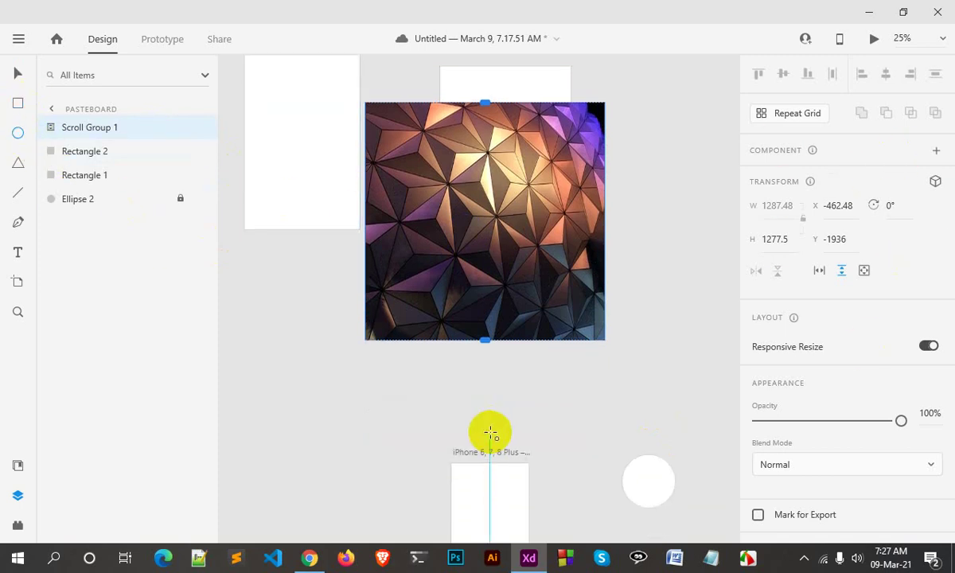
{"action": "scroll", "coordinate": [430, 427], "scroll_direction": "up", "scroll_amount": 3}
{"action": "left_click_drag", "start_coordinate": [267, 396], "coordinate": [335, 462]}
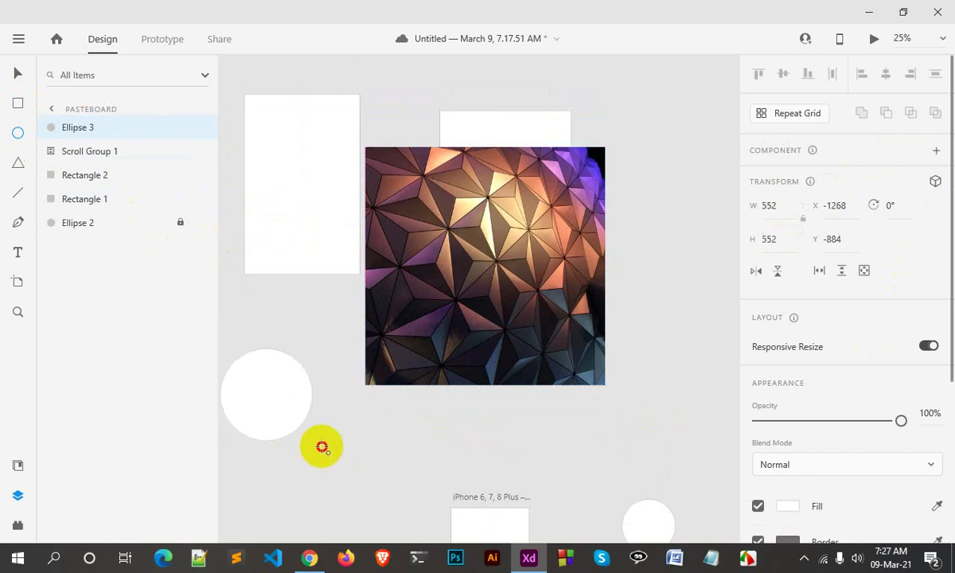
{"action": "mouse_move", "coordinate": [351, 478]}
{"action": "left_mouse_down"}
{"action": "mouse_move", "coordinate": [308, 447]}
{"action": "mouse_move", "coordinate": [323, 451]}
{"action": "left_mouse_up"}
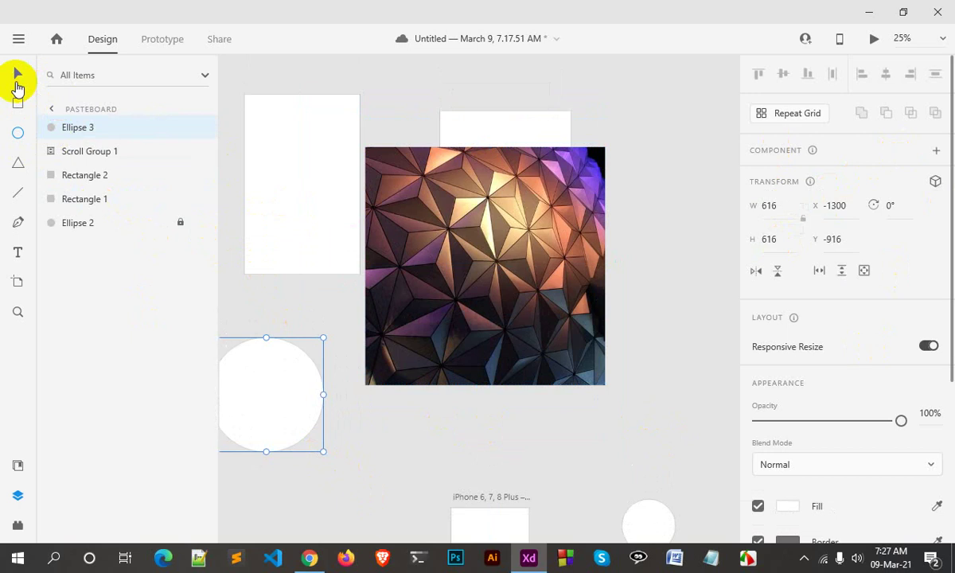
{"action": "left_click", "coordinate": [18, 73]}
{"action": "mouse_move", "coordinate": [283, 354]}
{"action": "left_mouse_down"}
{"action": "mouse_move", "coordinate": [479, 394]}
{"action": "mouse_move", "coordinate": [606, 433]}
{"action": "mouse_move", "coordinate": [613, 414]}
{"action": "mouse_move", "coordinate": [384, 418]}
{"action": "mouse_move", "coordinate": [348, 442]}
{"action": "left_mouse_up"}
{"action": "scroll", "coordinate": [605, 382], "scroll_direction": "down", "scroll_amount": 2}
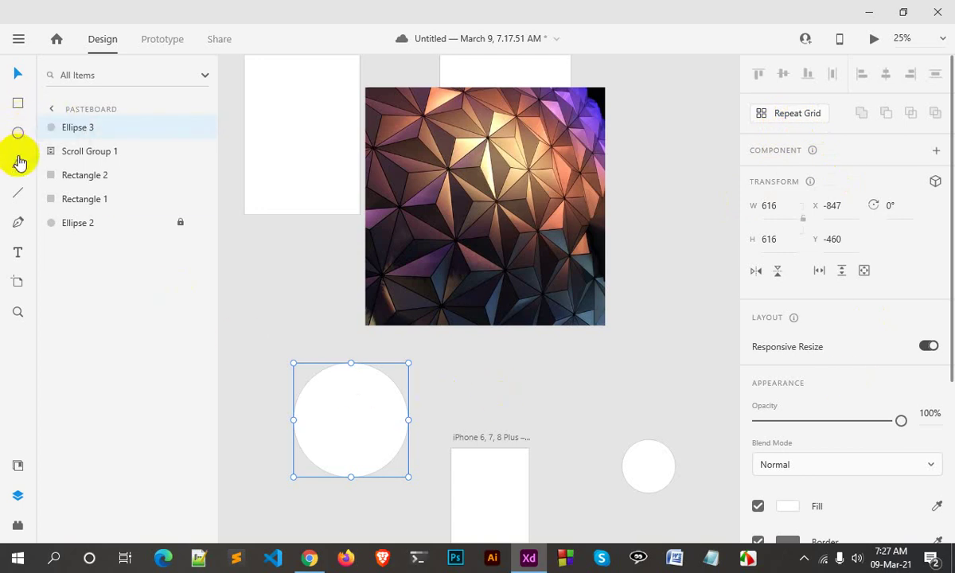
- Draw Line 1, a 96 × 756 line running down from inside the image
{"action": "left_click", "coordinate": [18, 167]}
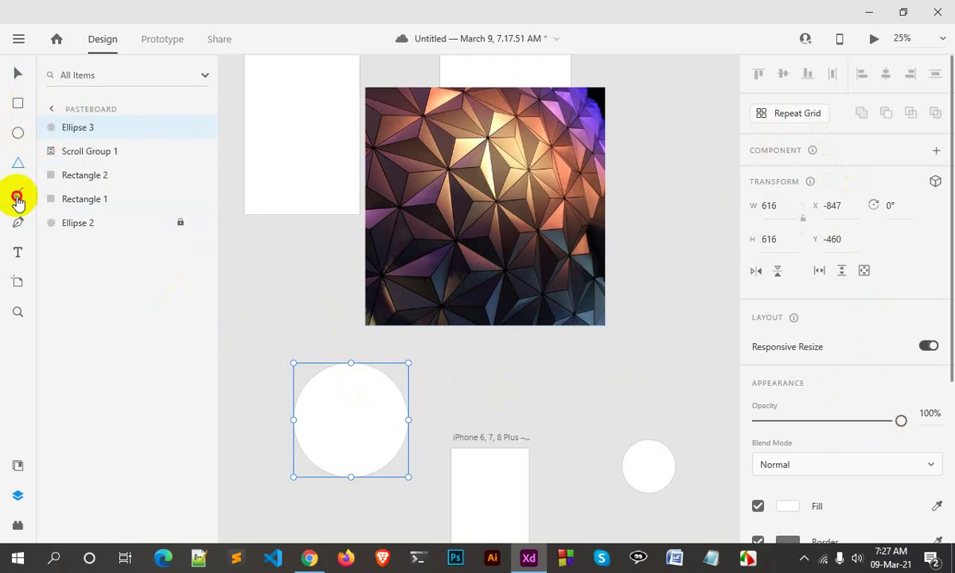
{"action": "left_click", "coordinate": [17, 199]}
{"action": "mouse_move", "coordinate": [526, 370]}
{"action": "left_mouse_down"}
{"action": "mouse_move", "coordinate": [699, 370]}
{"action": "mouse_move", "coordinate": [574, 187]}
{"action": "left_mouse_up"}
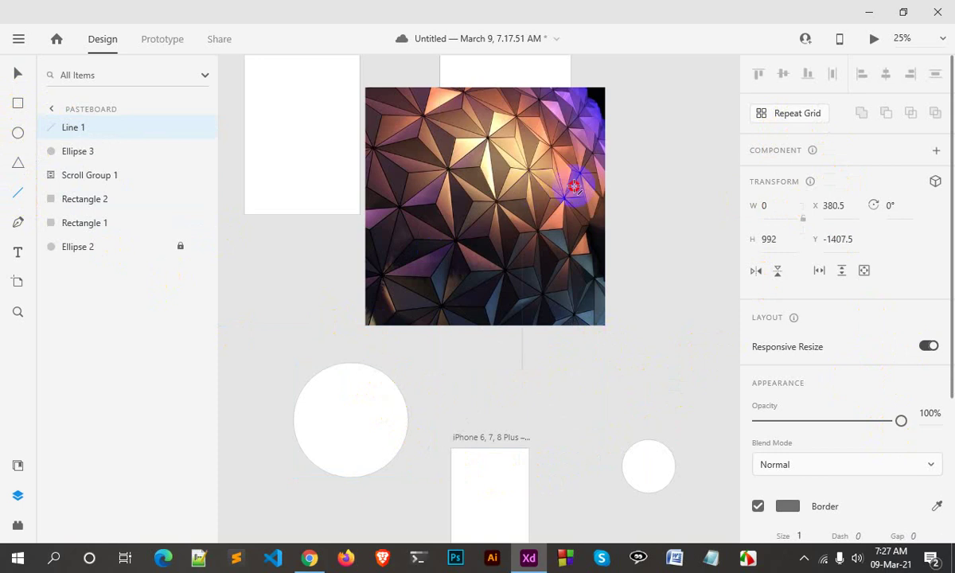
{"action": "mouse_move", "coordinate": [574, 187]}
{"action": "left_mouse_down"}
{"action": "mouse_move", "coordinate": [417, 346]}
{"action": "mouse_move", "coordinate": [560, 224]}
{"action": "mouse_move", "coordinate": [601, 426]}
{"action": "mouse_move", "coordinate": [513, 260]}
{"action": "mouse_move", "coordinate": [601, 390]}
{"action": "mouse_move", "coordinate": [531, 231]}
{"action": "left_mouse_up"}
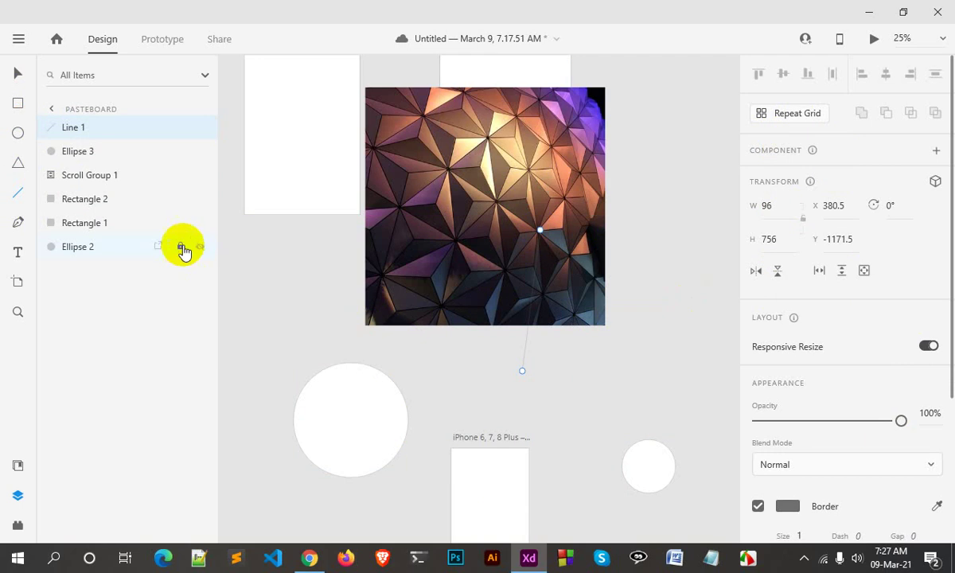
{"action": "left_click", "coordinate": [19, 222]}
{"action": "scroll", "coordinate": [492, 364], "scroll_direction": "down", "scroll_amount": 2}
- Draw a closed curved pen path, Path 1, below the artboard
{"action": "scroll", "coordinate": [493, 364], "scroll_direction": "down", "scroll_amount": 2}
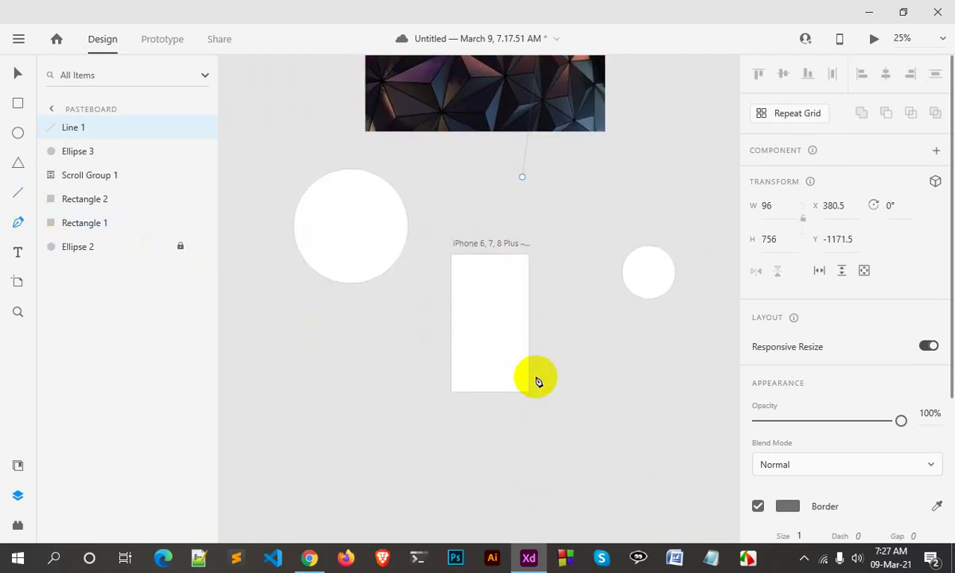
{"action": "scroll", "coordinate": [537, 380], "scroll_direction": "down", "scroll_amount": 3}
{"action": "left_click", "coordinate": [417, 437]}
{"action": "left_click_drag", "start_coordinate": [378, 368], "coordinate": [468, 325]}
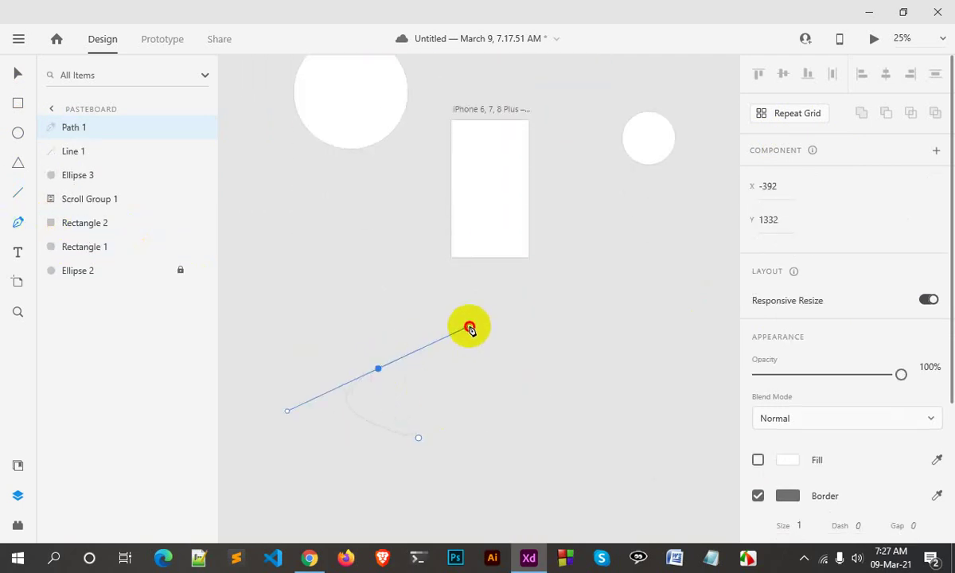
{"action": "left_click", "coordinate": [524, 401]}
{"action": "left_click", "coordinate": [502, 457]}
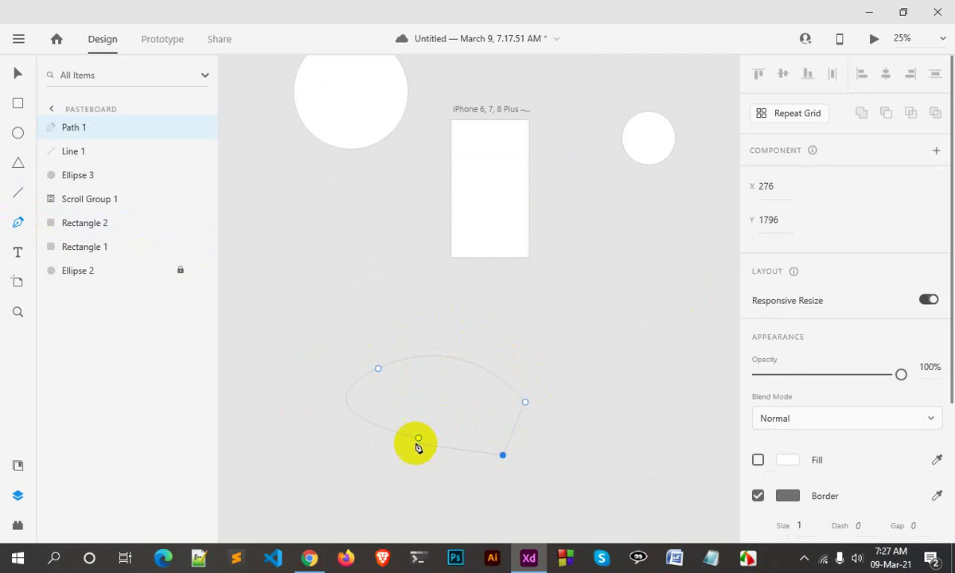
{"action": "left_click", "coordinate": [418, 439]}
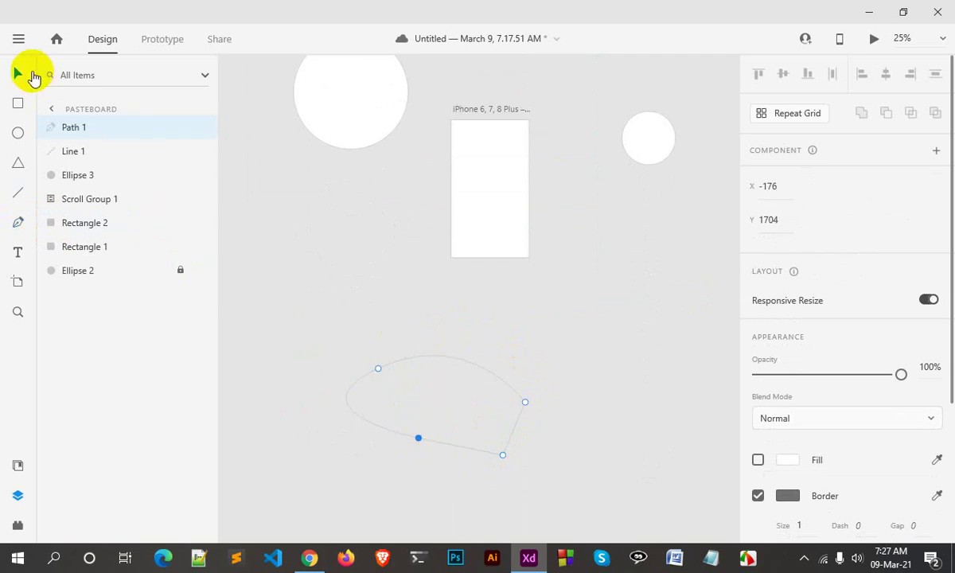
{"action": "left_click", "coordinate": [431, 342]}
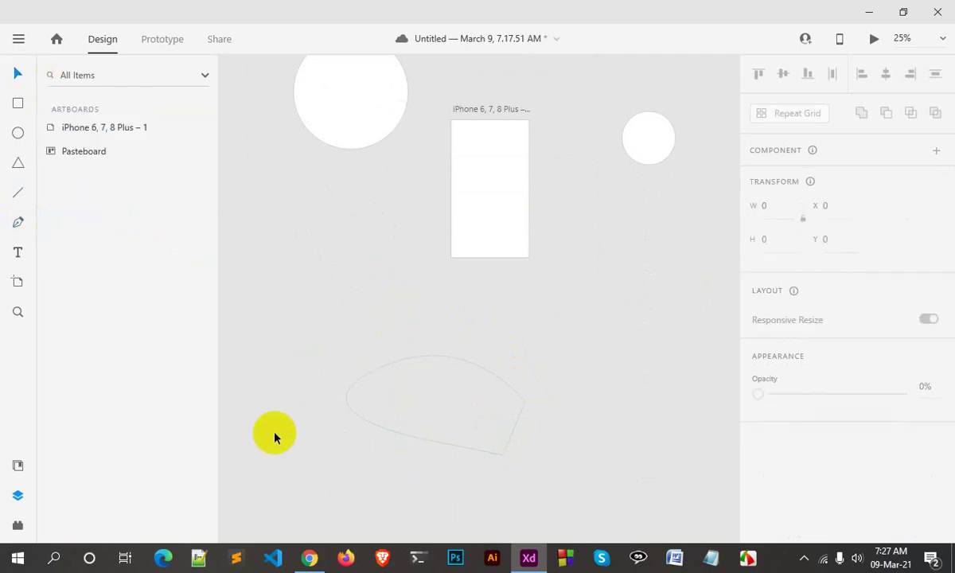
- Round the path's left side by dragging an anchor's direction handles
{"action": "left_click_drag", "start_coordinate": [374, 331], "coordinate": [550, 458]}
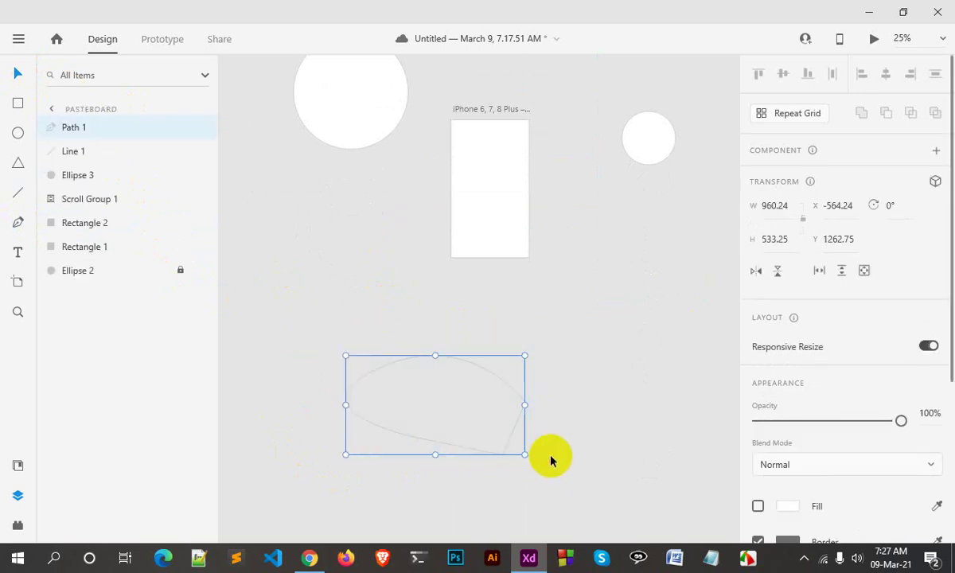
{"action": "left_click", "coordinate": [505, 392]}
{"action": "double_click", "coordinate": [480, 369]}
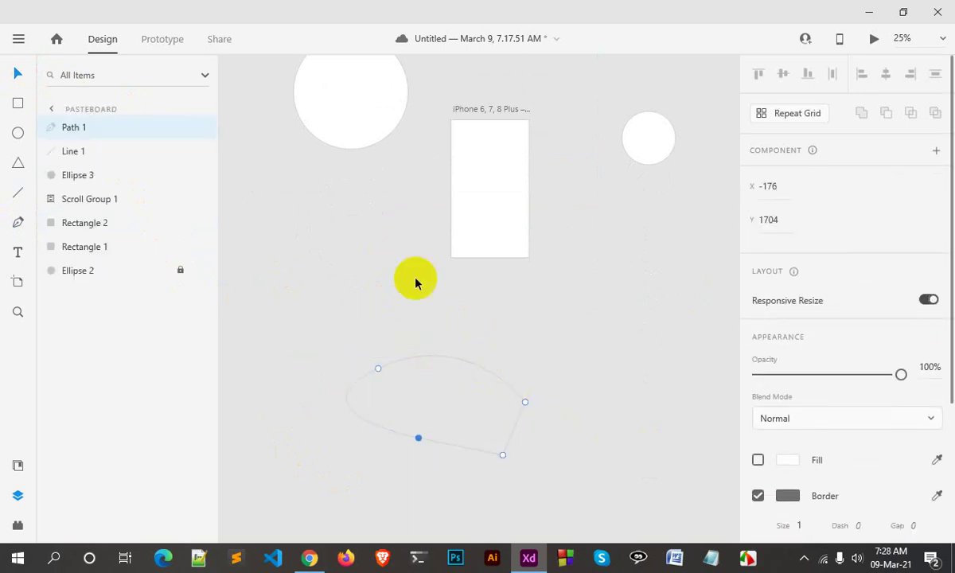
{"action": "left_click", "coordinate": [346, 398]}
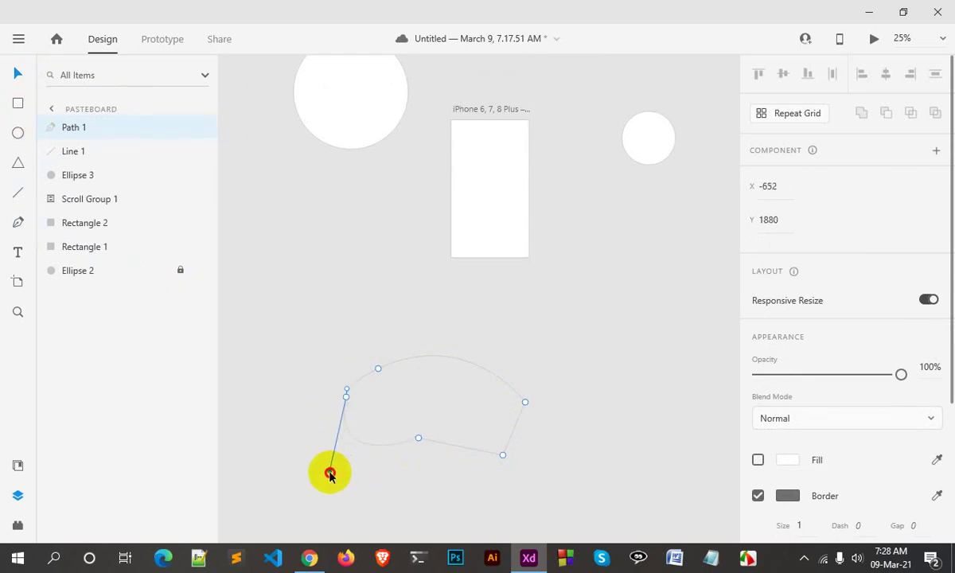
{"action": "left_click_drag", "start_coordinate": [344, 426], "coordinate": [326, 489]}
{"action": "left_click_drag", "start_coordinate": [346, 390], "coordinate": [319, 315]}
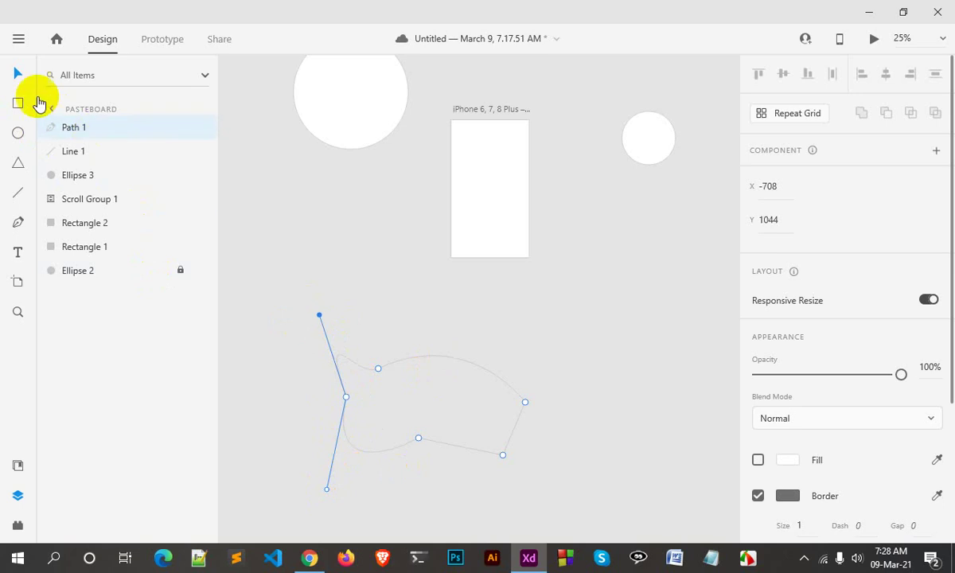
{"action": "left_click", "coordinate": [365, 219]}
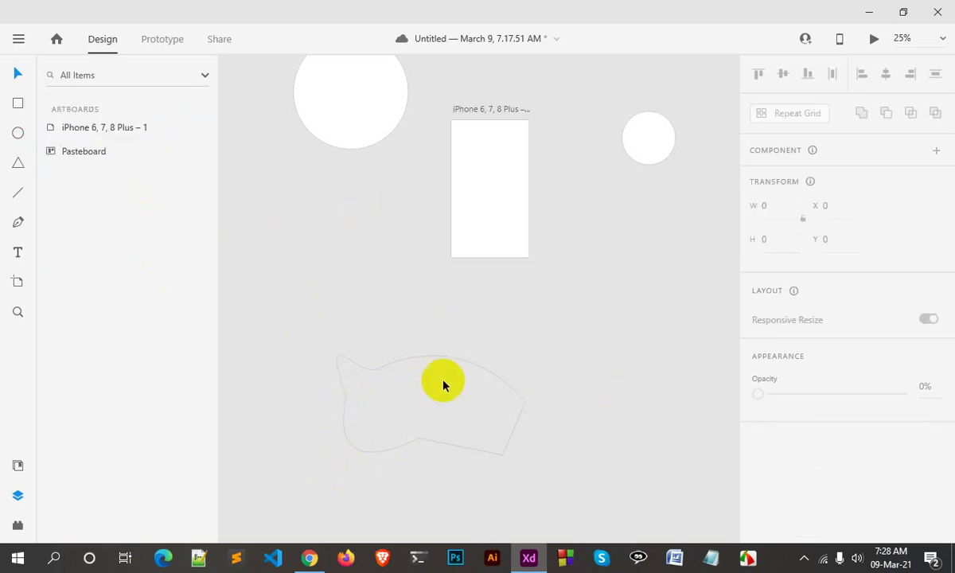
- Smooth the path's top edge into a curve, giving a 1044.84 × 553.91 blob
{"action": "double_click", "coordinate": [467, 367]}
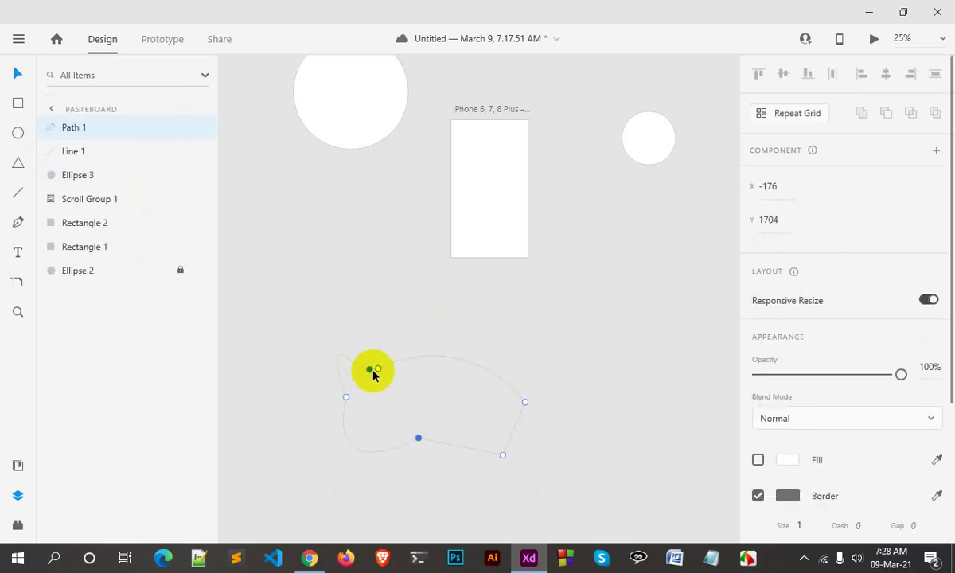
{"action": "left_click", "coordinate": [443, 357]}
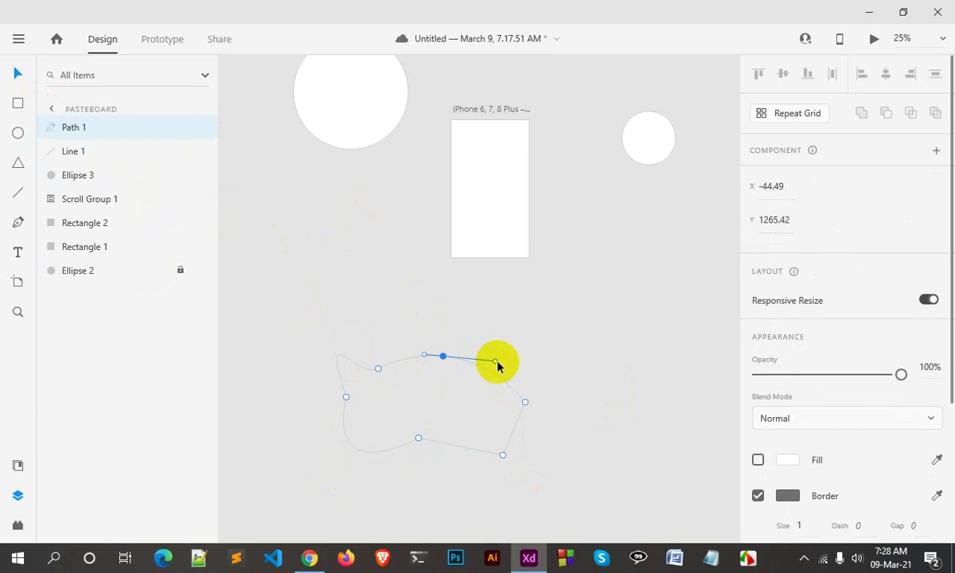
{"action": "mouse_move", "coordinate": [497, 365]}
{"action": "left_mouse_down"}
{"action": "mouse_move", "coordinate": [488, 367]}
{"action": "mouse_move", "coordinate": [565, 334]}
{"action": "left_mouse_up"}
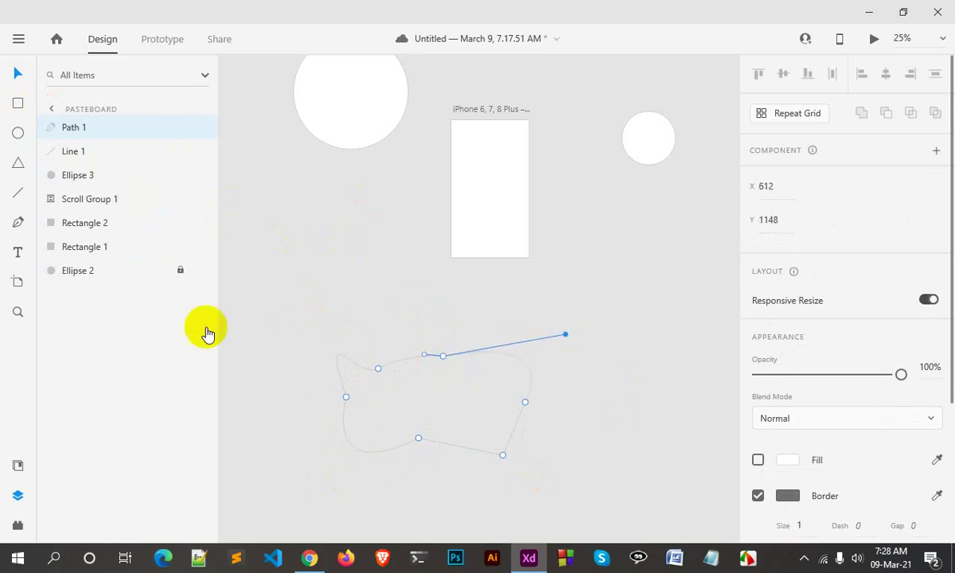
{"action": "left_click", "coordinate": [20, 227]}
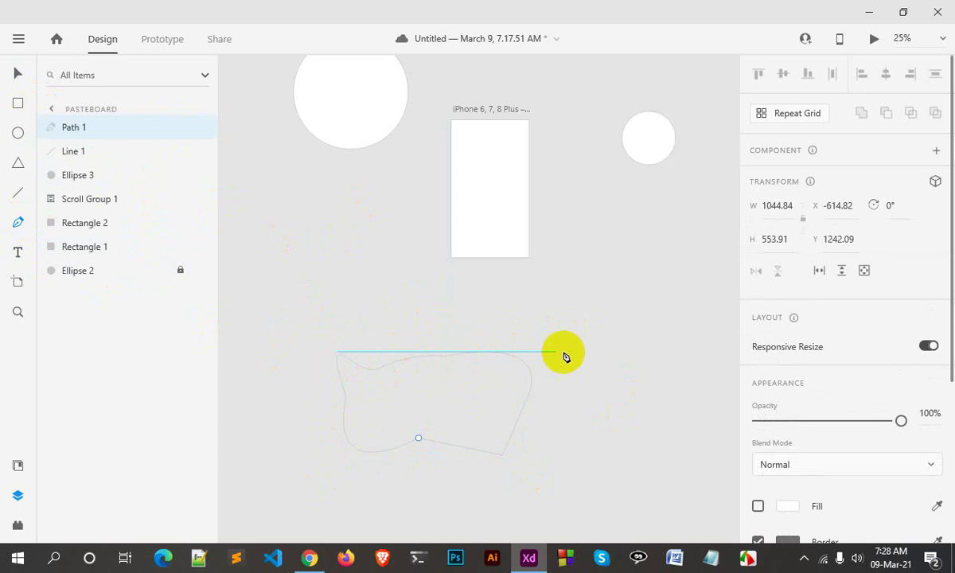
{"action": "scroll", "coordinate": [303, 374], "scroll_direction": "down", "scroll_amount": 2}
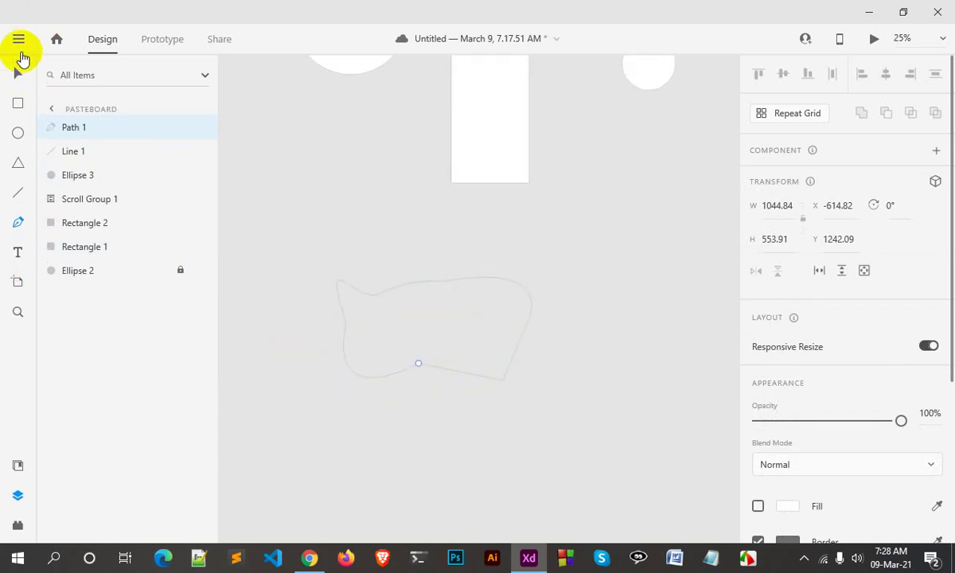
{"action": "left_click", "coordinate": [18, 73]}
{"action": "scroll", "coordinate": [258, 278], "scroll_direction": "down", "scroll_amount": 2}
- Add the text layer 'fhiuasdfuisdhfuihsdufhsudfhusd' below Path 1
{"action": "left_click", "coordinate": [18, 253]}
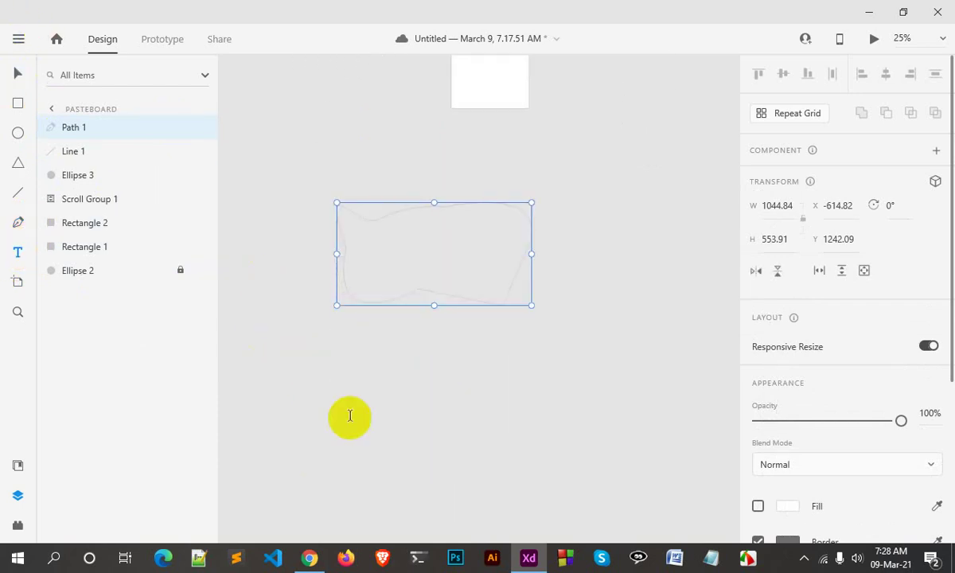
{"action": "left_click", "coordinate": [347, 430]}
{"action": "type", "text": "fhiuasdfuisdhfuihsudfhsudfhusd"}
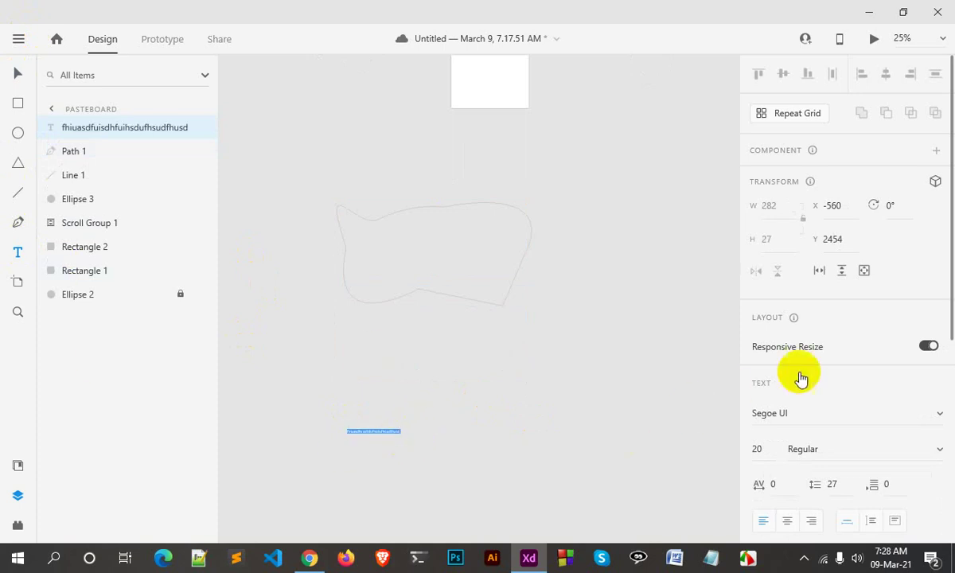
{"action": "scroll", "coordinate": [875, 291], "scroll_direction": "down", "scroll_amount": 2}
{"action": "scroll", "coordinate": [898, 331], "scroll_direction": "down", "scroll_amount": 2}
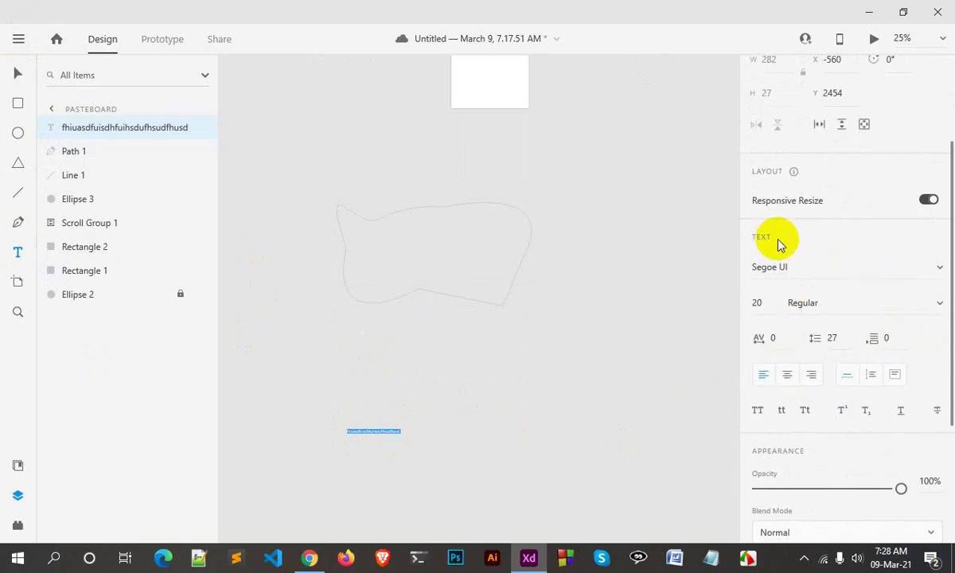
{"action": "left_click", "coordinate": [742, 269]}
{"action": "left_click", "coordinate": [754, 304]}
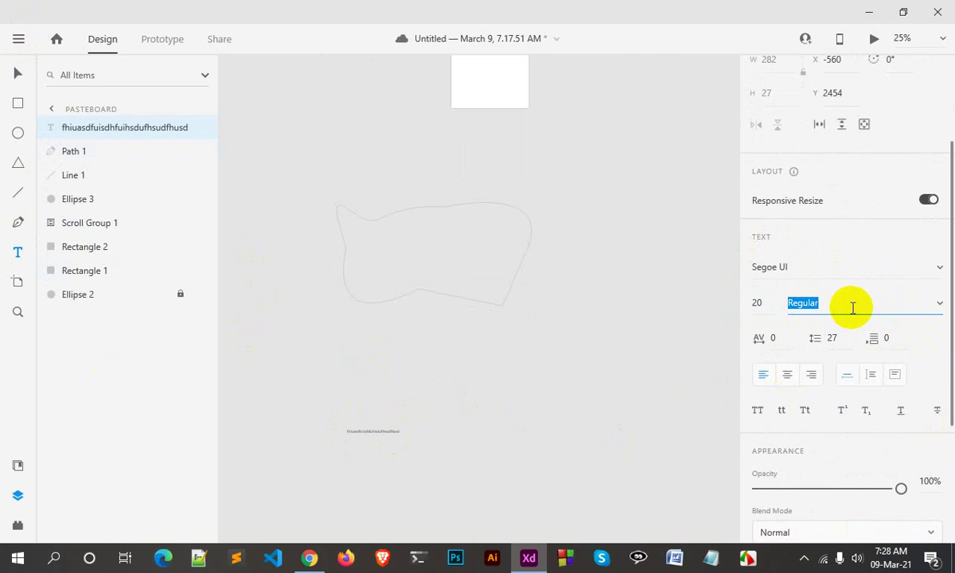
{"action": "left_click", "coordinate": [834, 267]}
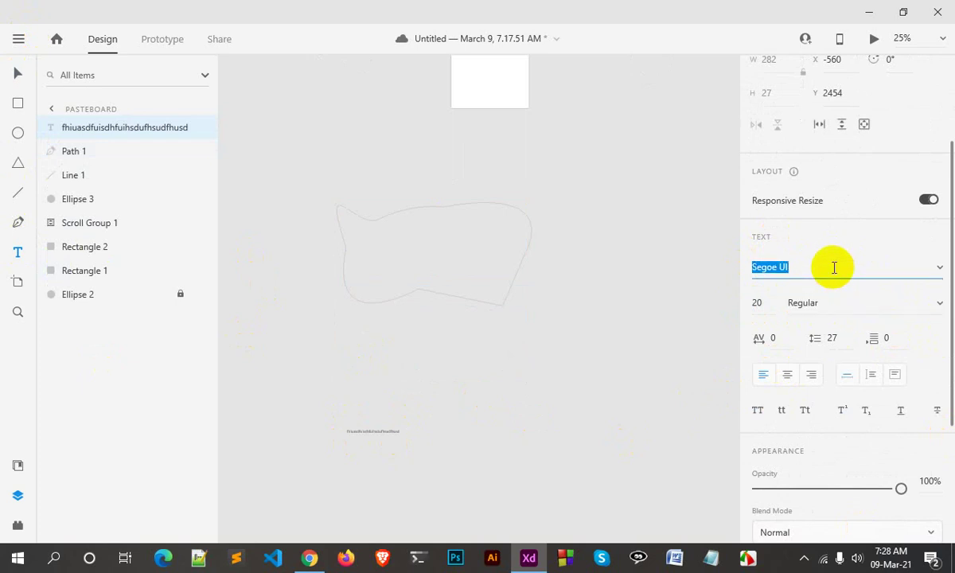
{"action": "left_click", "coordinate": [392, 427]}
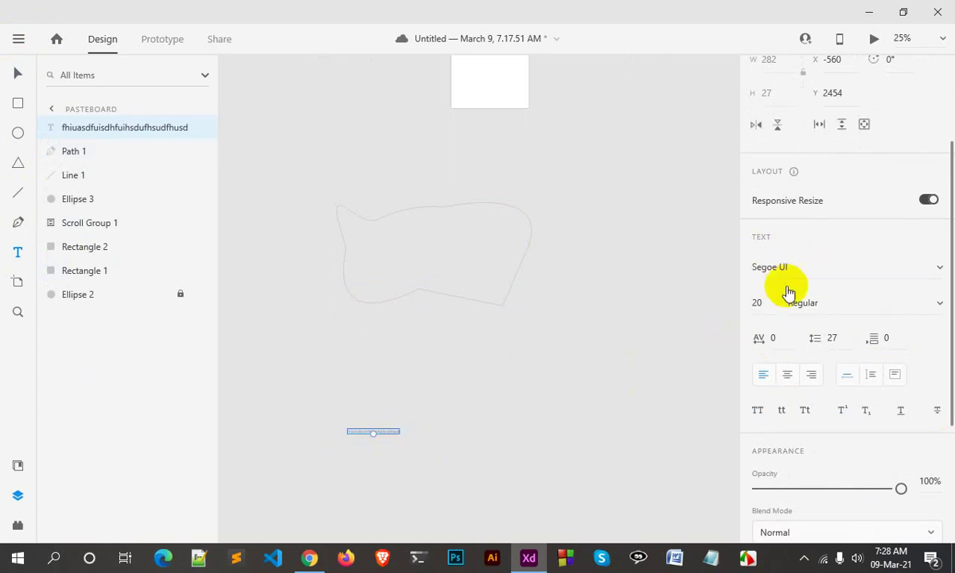
- Resize the text from 200 to 167 and set its font family to Roboto
{"action": "left_click", "coordinate": [813, 268]}
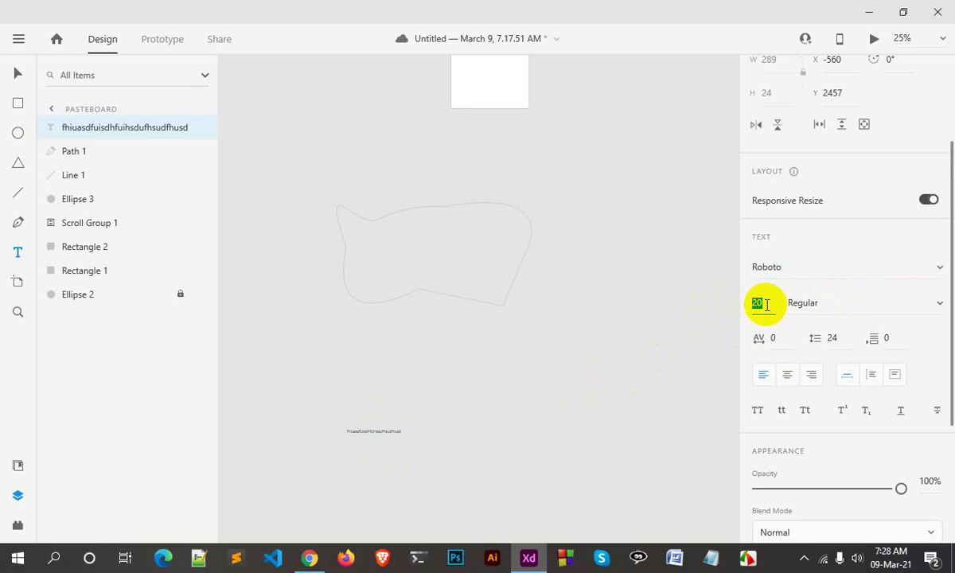
{"action": "type", "text": "0"}
{"action": "key", "text": "Return"}
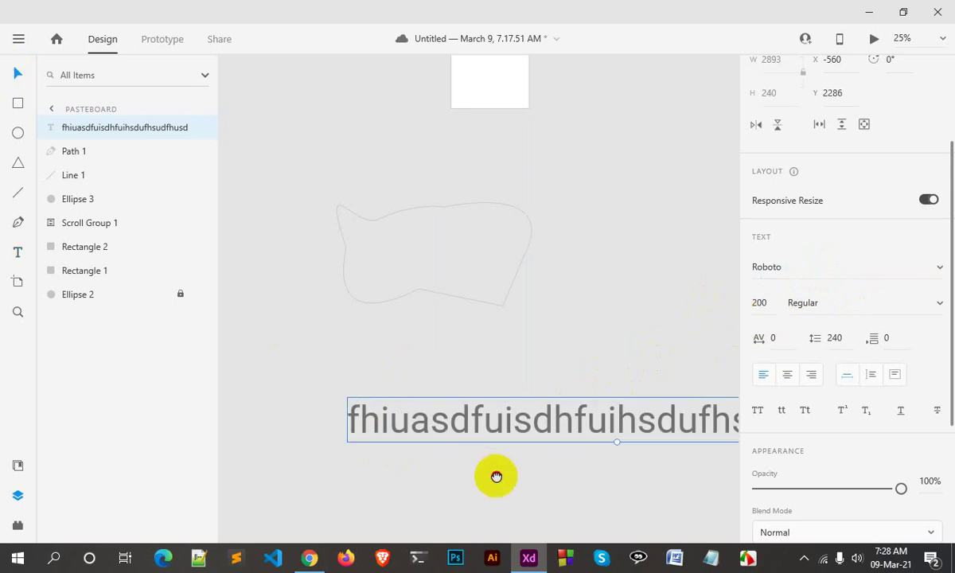
{"action": "left_click_drag", "start_coordinate": [496, 476], "coordinate": [405, 439]}
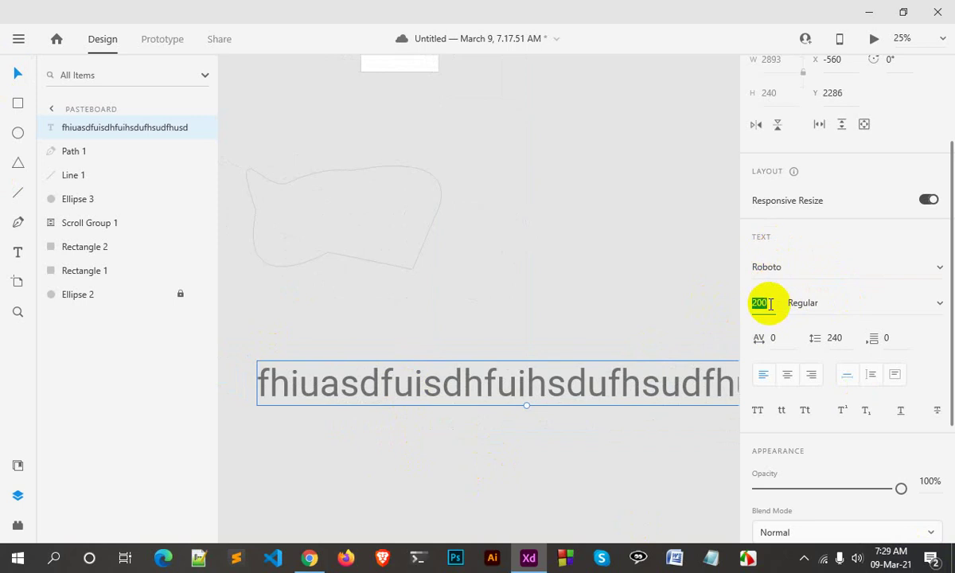
{"action": "key", "text": "Down"}
{"action": "key", "text": "Down"}
{"action": "key", "text": "Down"}
{"action": "key", "text": "Down"}
{"action": "key", "text": "Down"}
{"action": "key", "text": "Down"}
{"action": "key", "text": "Down"}
{"action": "key", "text": "Down"}
{"action": "key", "text": "Down"}
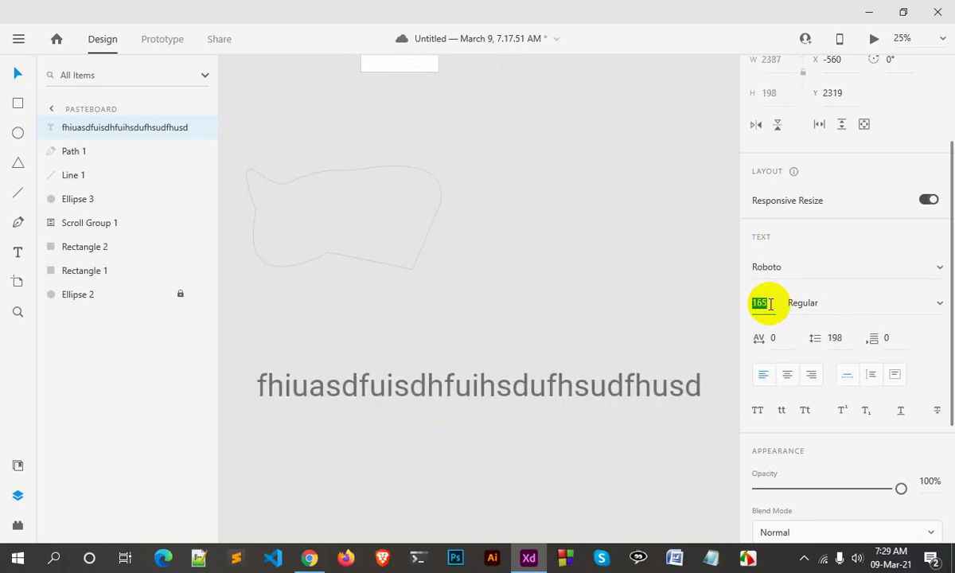
{"action": "key", "text": "Up"}
{"action": "key", "text": "Up"}
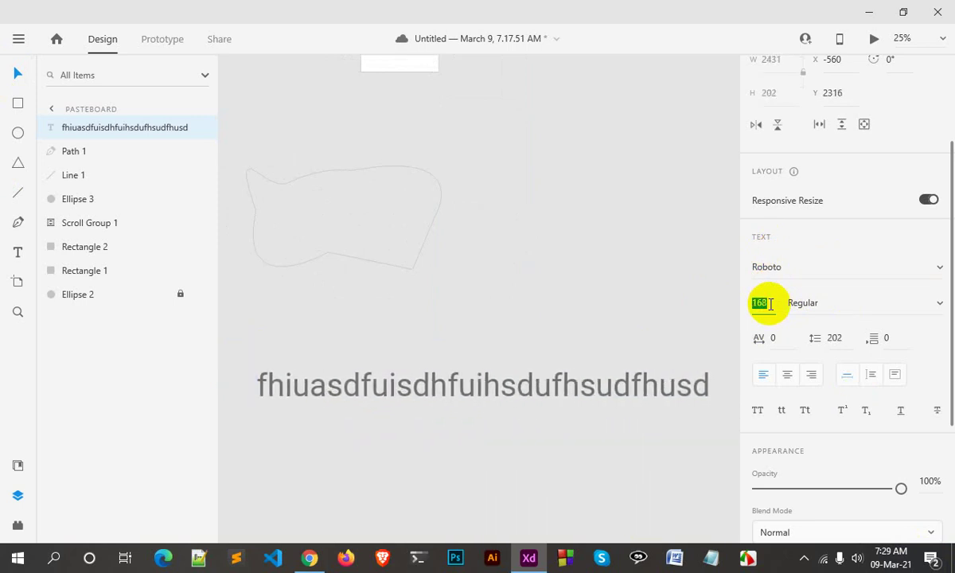
{"action": "key", "text": "Return"}
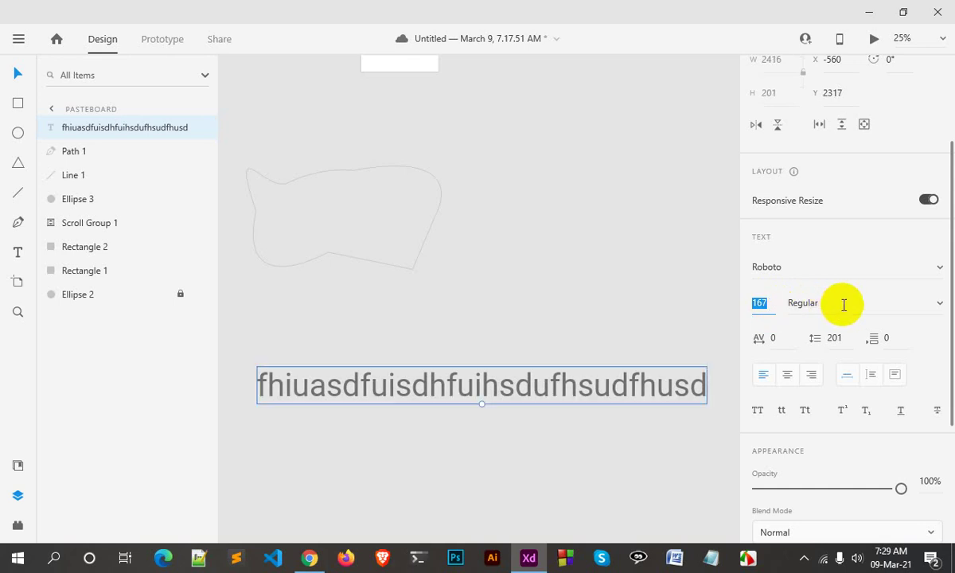
{"action": "left_click", "coordinate": [939, 270]}
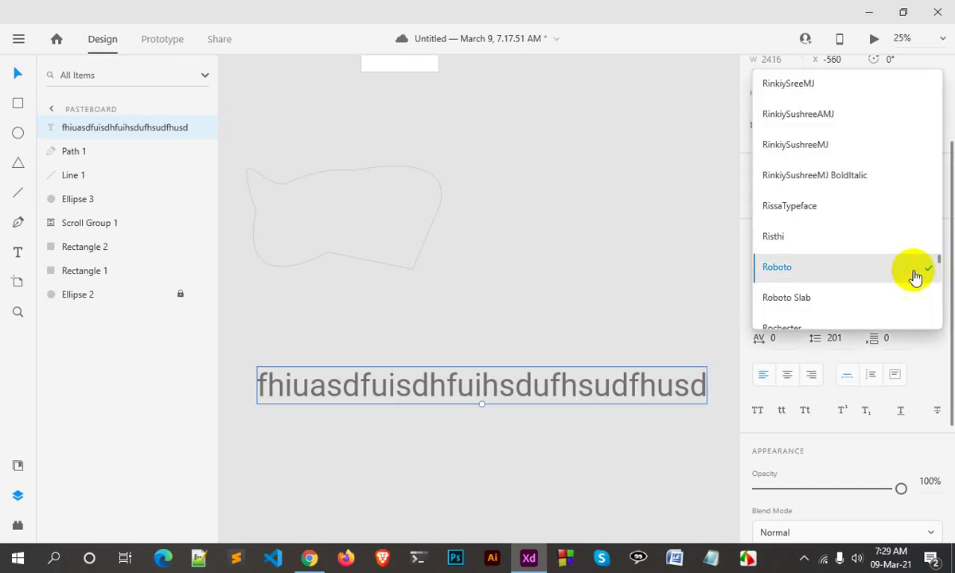
- Try Roboto Condensed Italic briefly, then set the text weight to Medium
{"action": "left_click", "coordinate": [917, 276]}
{"action": "left_click", "coordinate": [941, 304]}
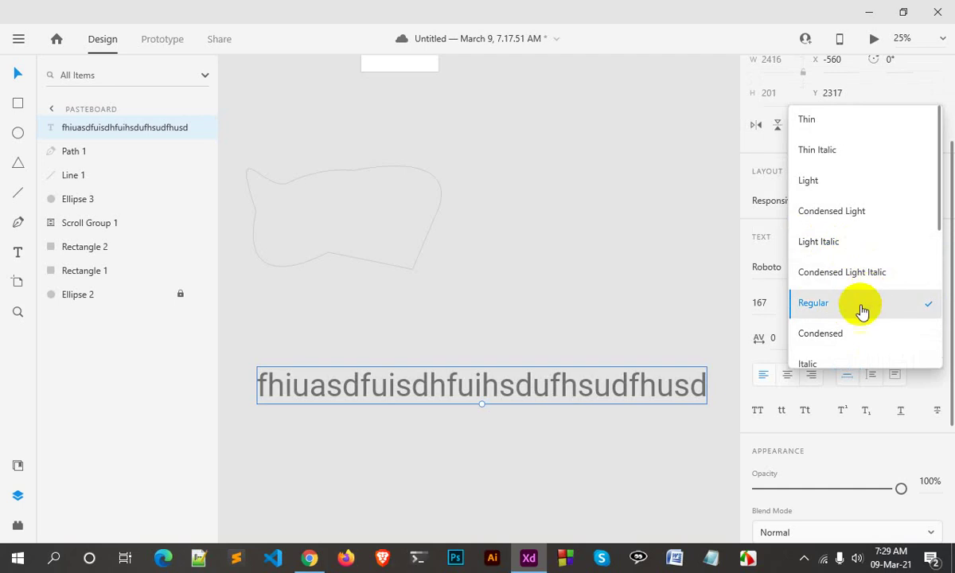
{"action": "scroll", "coordinate": [851, 320], "scroll_direction": "down", "scroll_amount": 1}
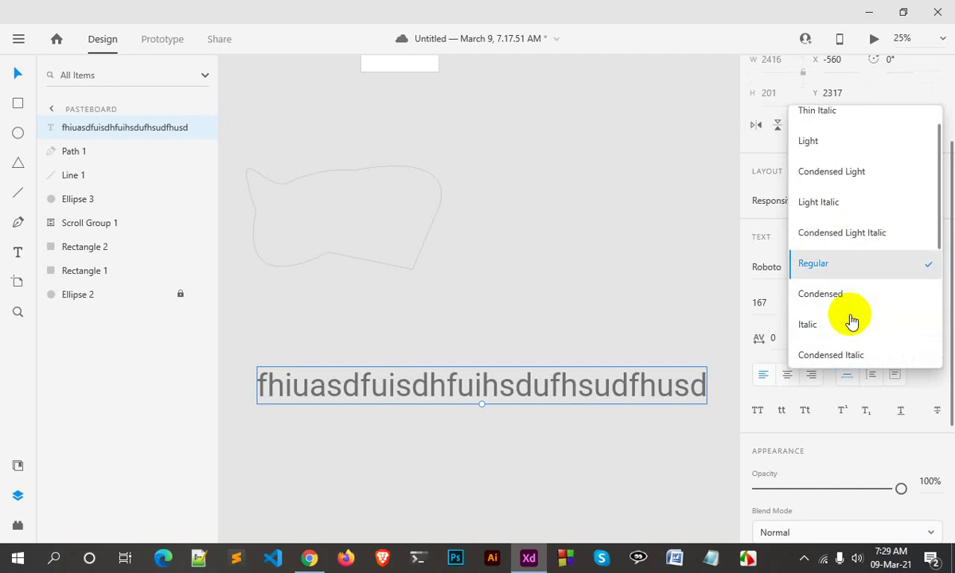
{"action": "left_click", "coordinate": [865, 355]}
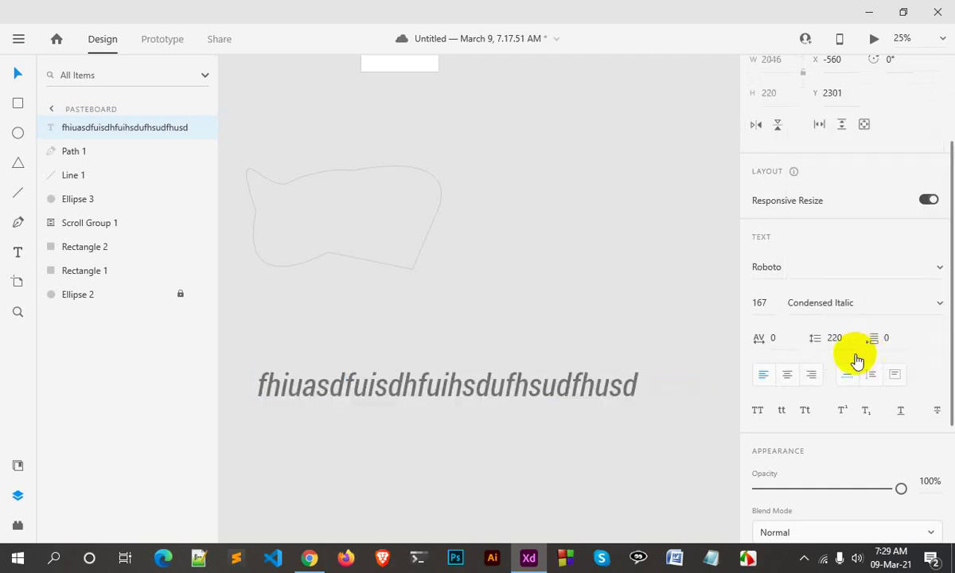
{"action": "left_click", "coordinate": [887, 304]}
{"action": "left_click", "coordinate": [935, 305]}
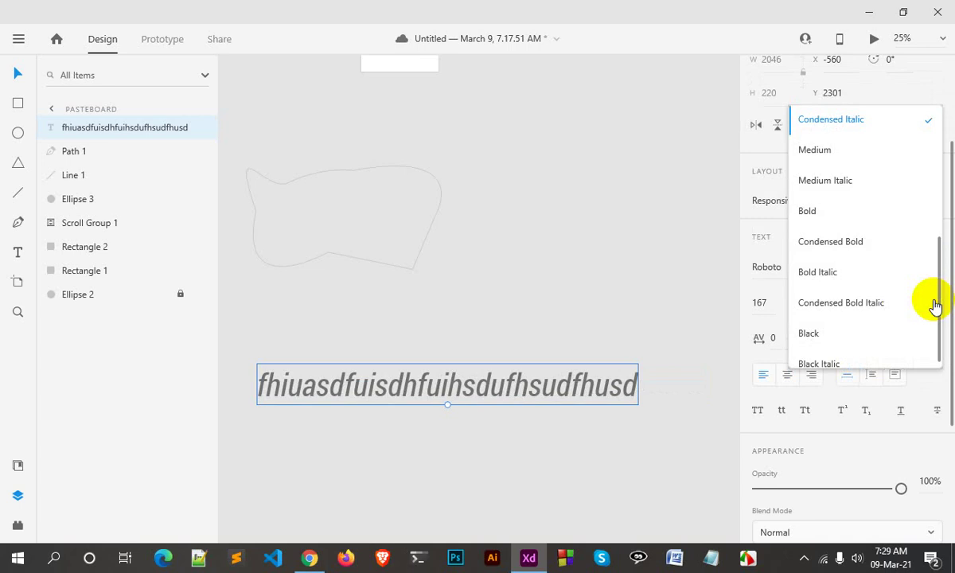
{"action": "left_click", "coordinate": [817, 153]}
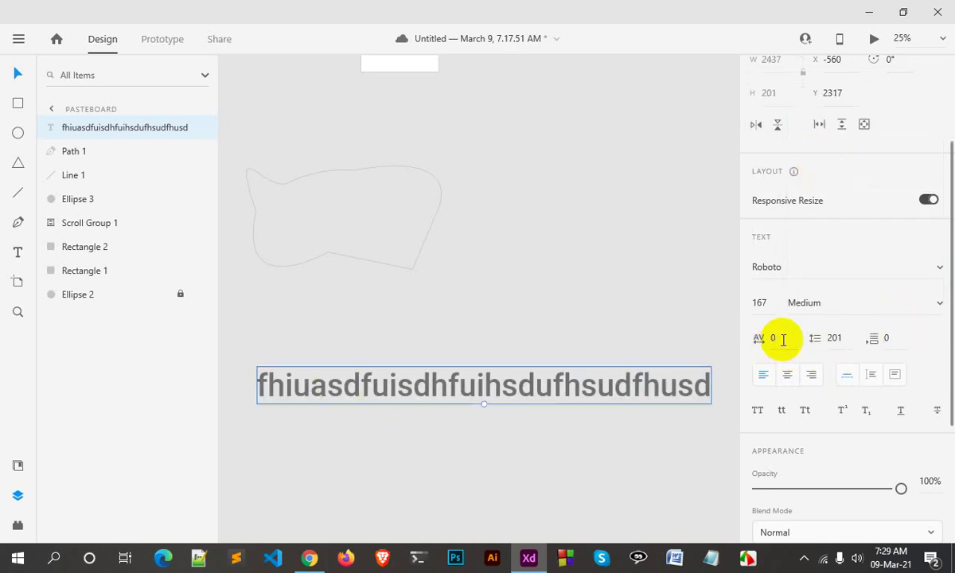
- Set character spacing to 35 and break the text into three lines
{"action": "left_click_drag", "start_coordinate": [758, 344], "coordinate": [780, 340]}
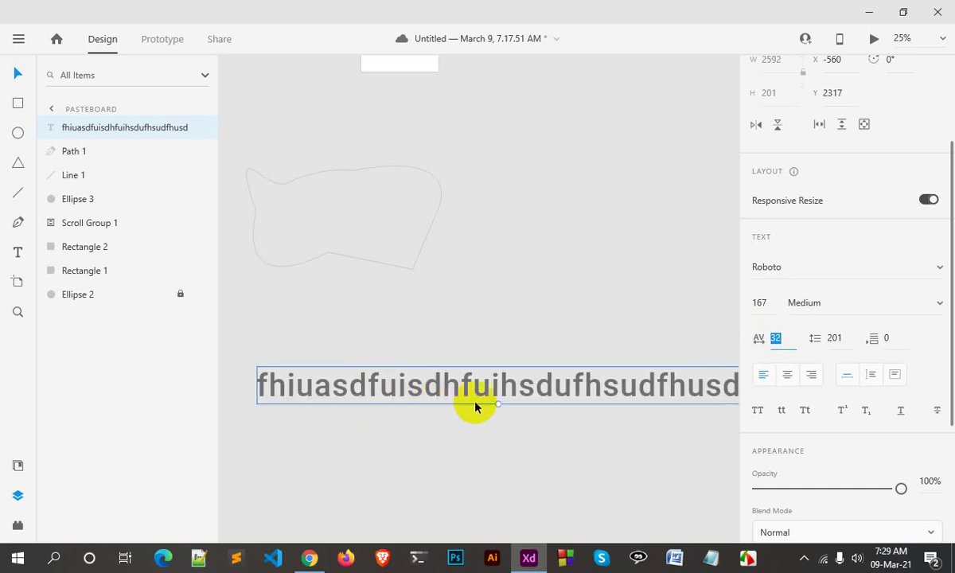
{"action": "key", "text": "Up"}
{"action": "key", "text": "Up"}
{"action": "key", "text": "Up"}
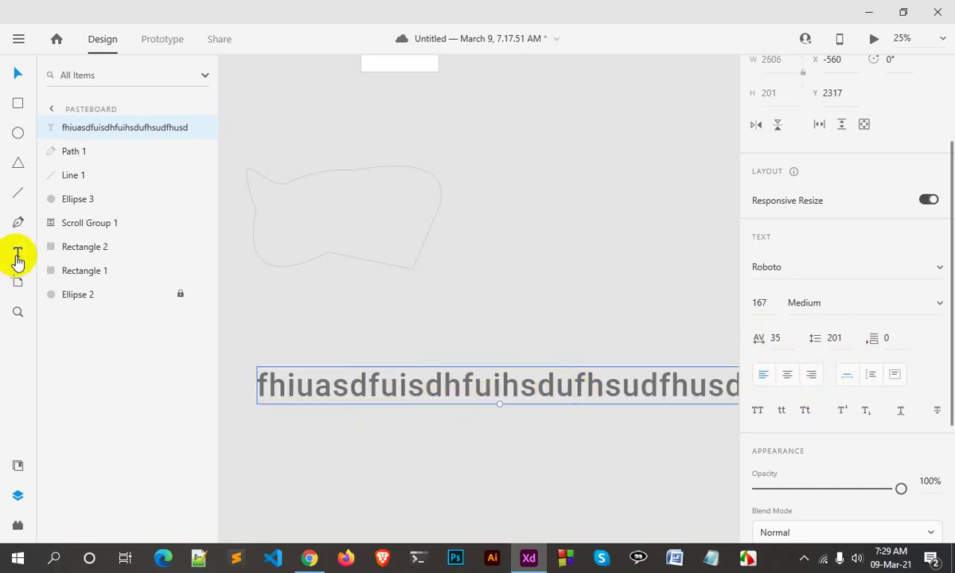
{"action": "left_click", "coordinate": [18, 255]}
{"action": "left_click", "coordinate": [522, 388]}
{"action": "double_click", "coordinate": [522, 386]}
{"action": "left_click", "coordinate": [521, 386]}
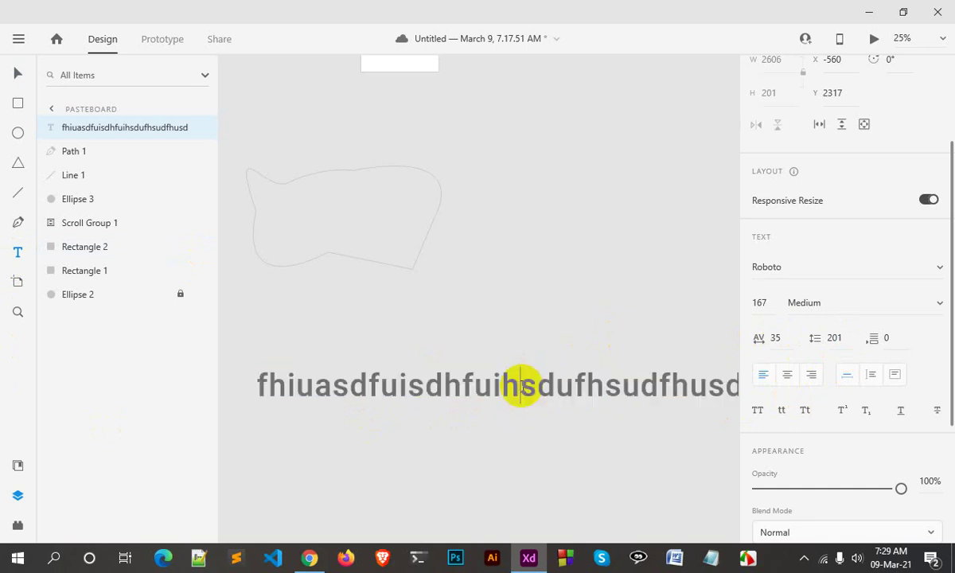
{"action": "key", "text": "Return"}
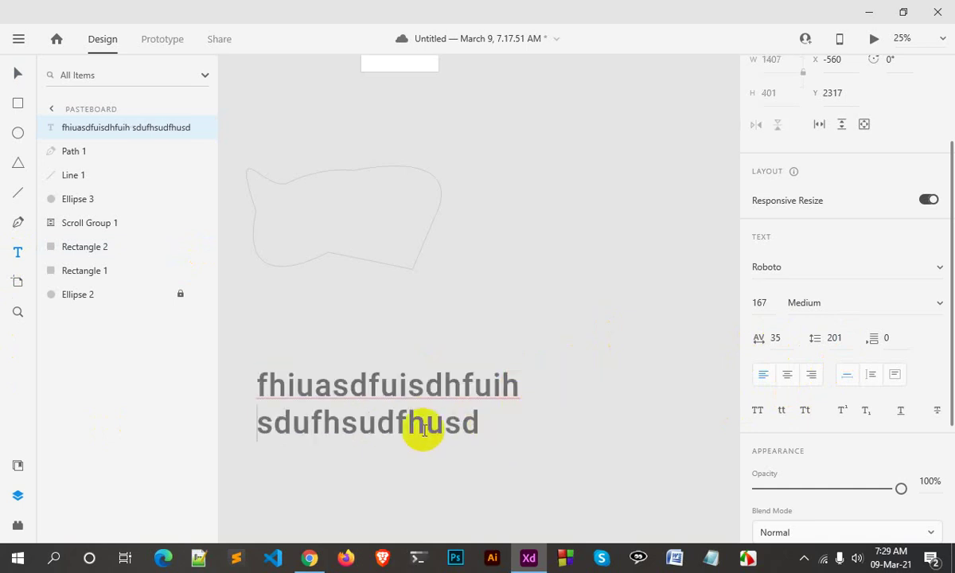
{"action": "key", "text": "Return"}
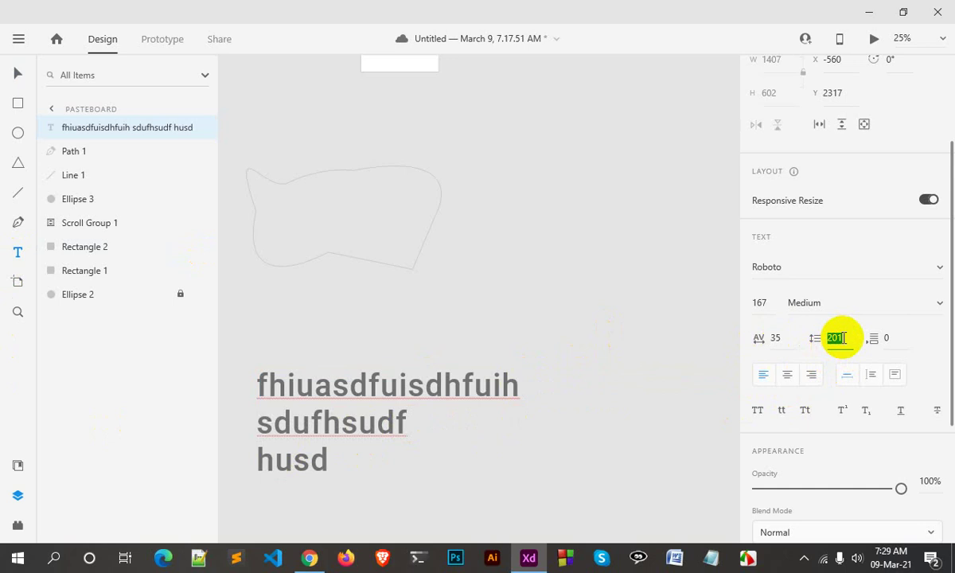
- Set line spacing to 228 and paragraph spacing to 9
{"action": "type", "text": "222"}
{"action": "key", "text": "Return"}
{"action": "scroll", "coordinate": [836, 338], "scroll_direction": "down", "scroll_amount": 3}
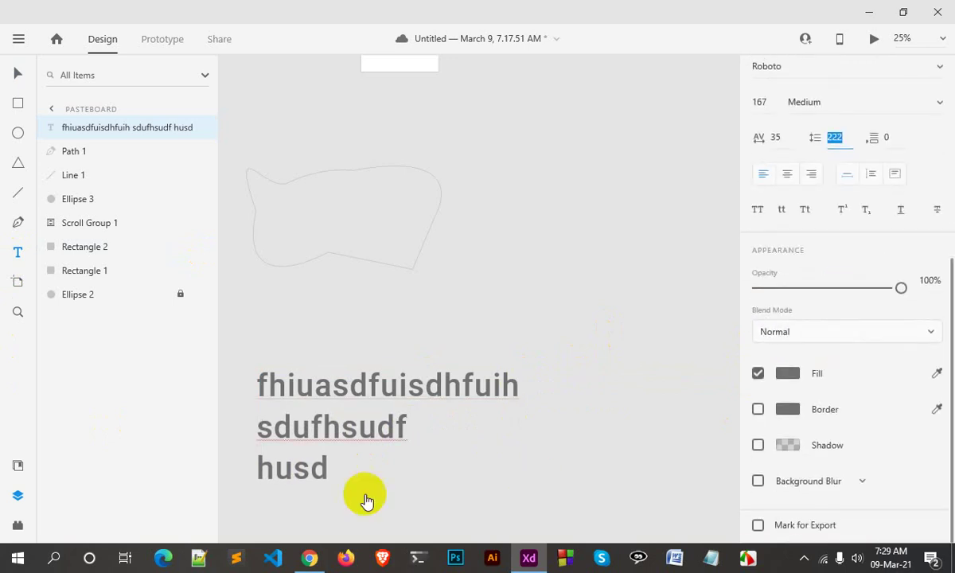
{"action": "scroll", "coordinate": [844, 363], "scroll_direction": "up", "scroll_amount": 2}
{"action": "scroll", "coordinate": [854, 302], "scroll_direction": "up", "scroll_amount": 2}
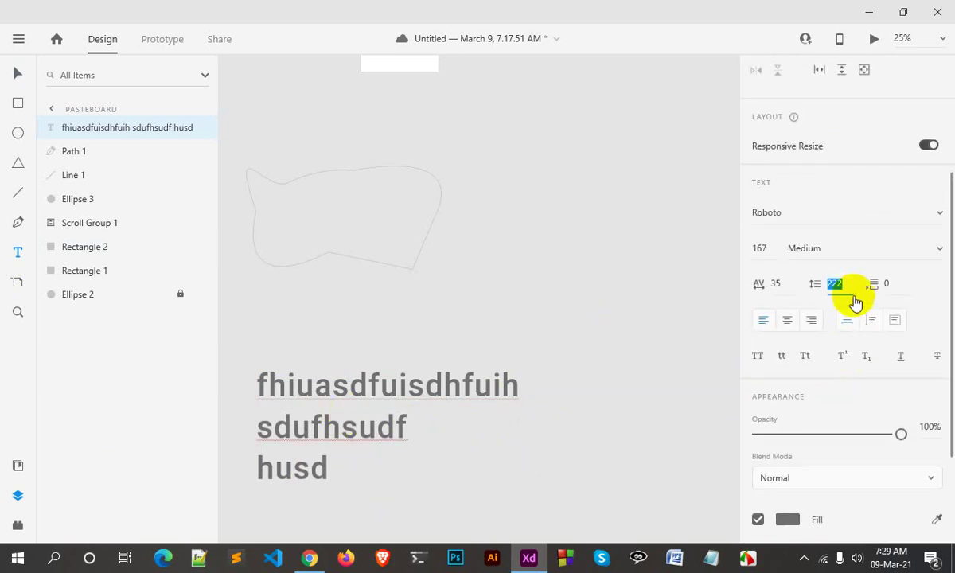
{"action": "left_click_drag", "start_coordinate": [846, 287], "coordinate": [878, 292]}
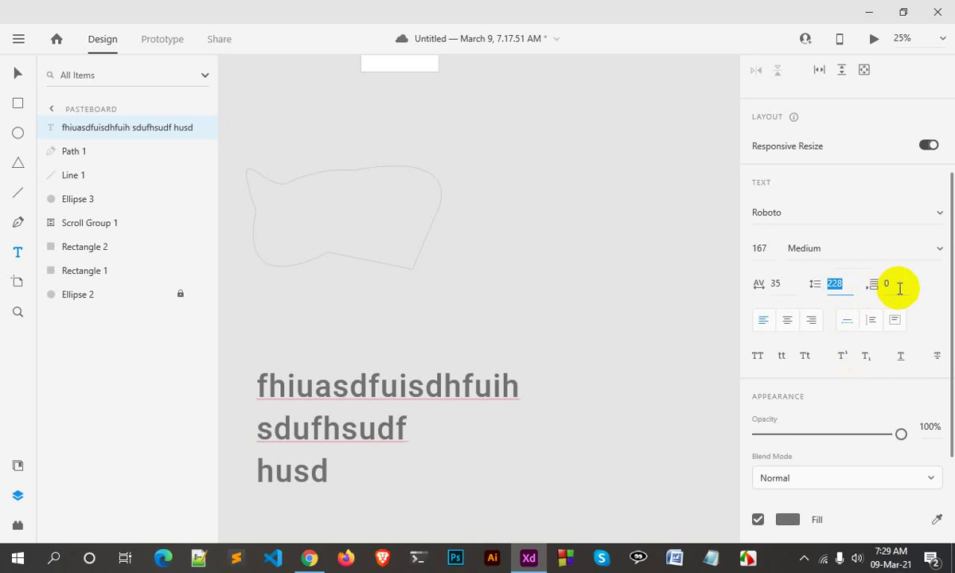
{"action": "type", "text": "6"}
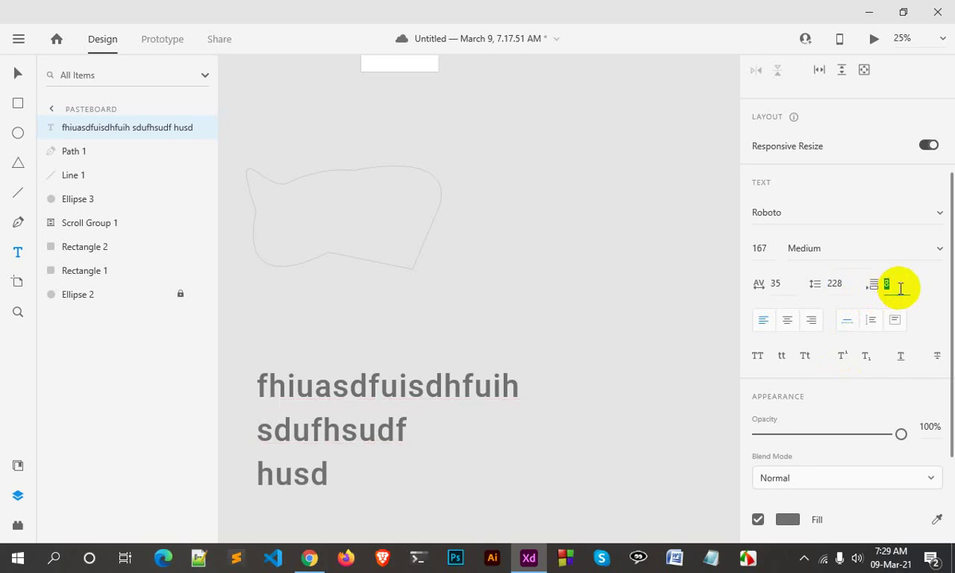
{"action": "key", "text": "Up"}
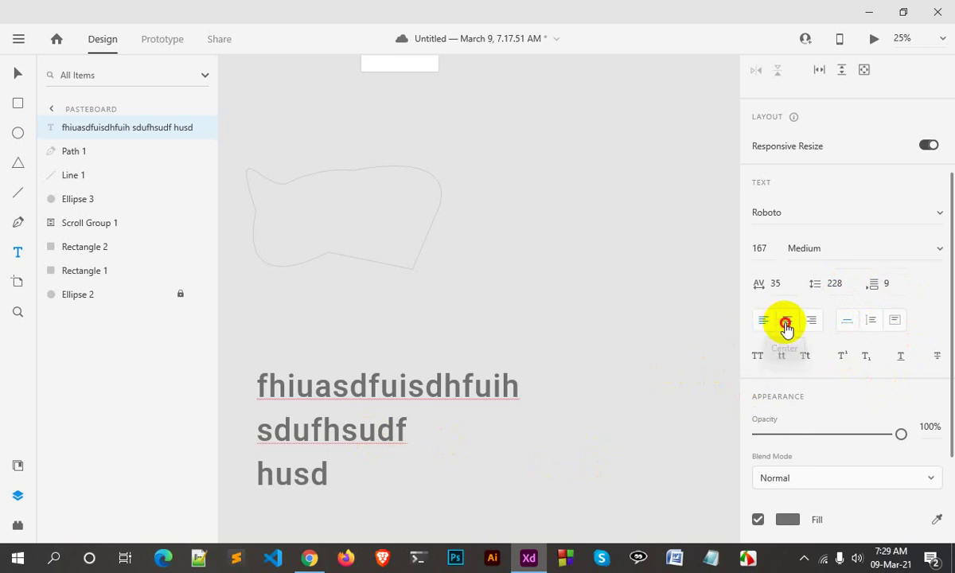
- Right-align the text block
{"action": "left_click", "coordinate": [786, 323]}
{"action": "left_click", "coordinate": [813, 326]}
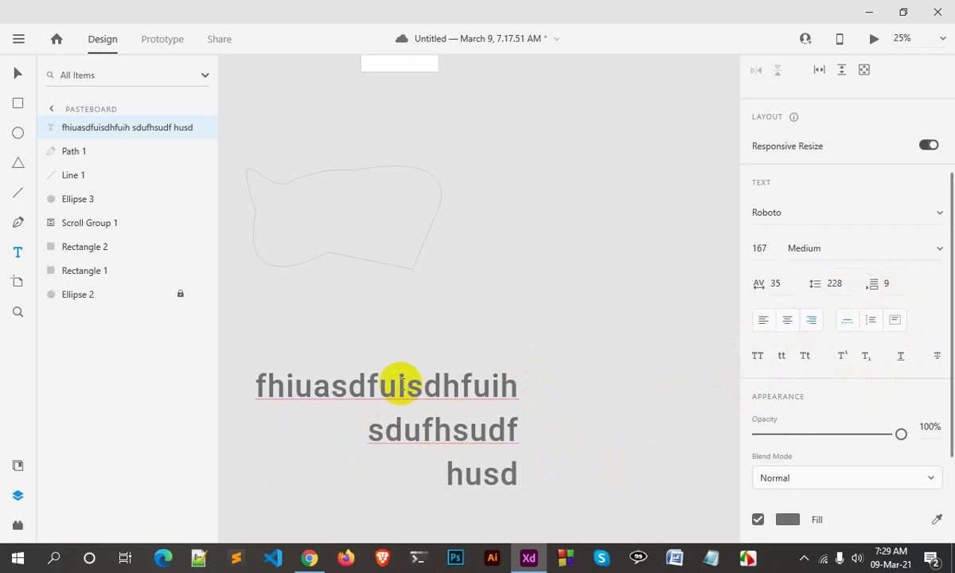
{"action": "left_click", "coordinate": [848, 324]}
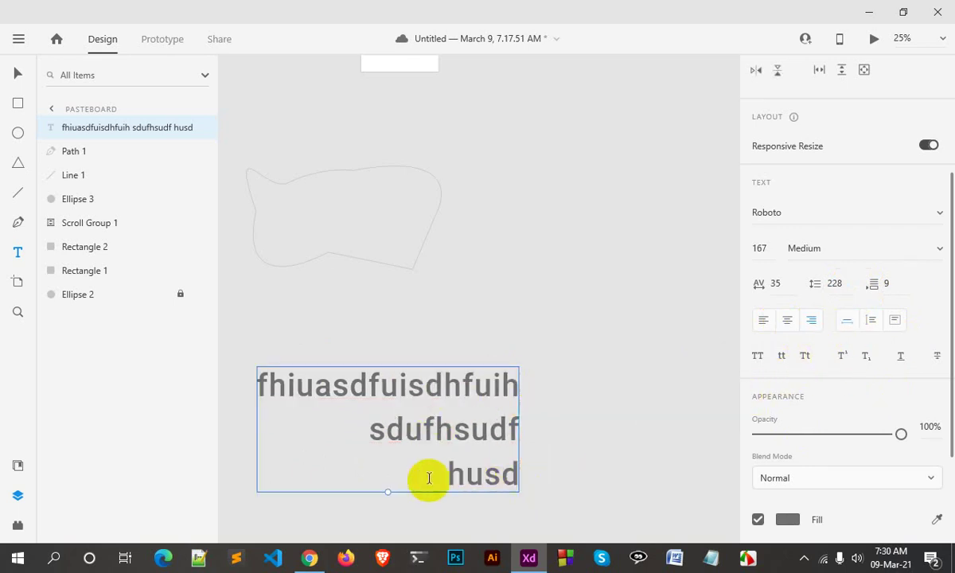
- Split 'husd' so the final 'd' sits on its own line, and make the text box fixed size
{"action": "double_click", "coordinate": [482, 475]}
{"action": "left_click", "coordinate": [499, 475]}
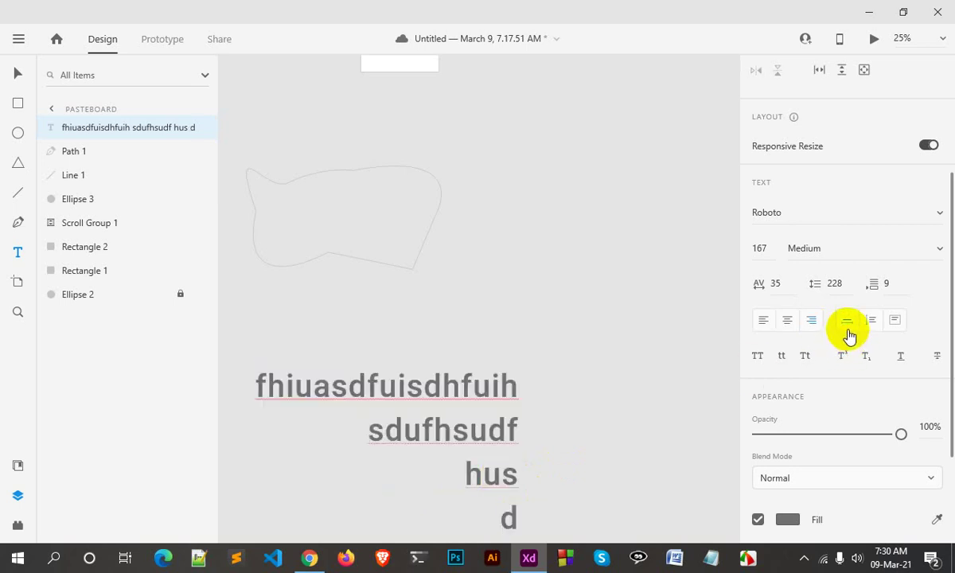
{"action": "key", "text": "Escape"}
{"action": "scroll", "coordinate": [580, 452], "scroll_direction": "down", "scroll_amount": 2}
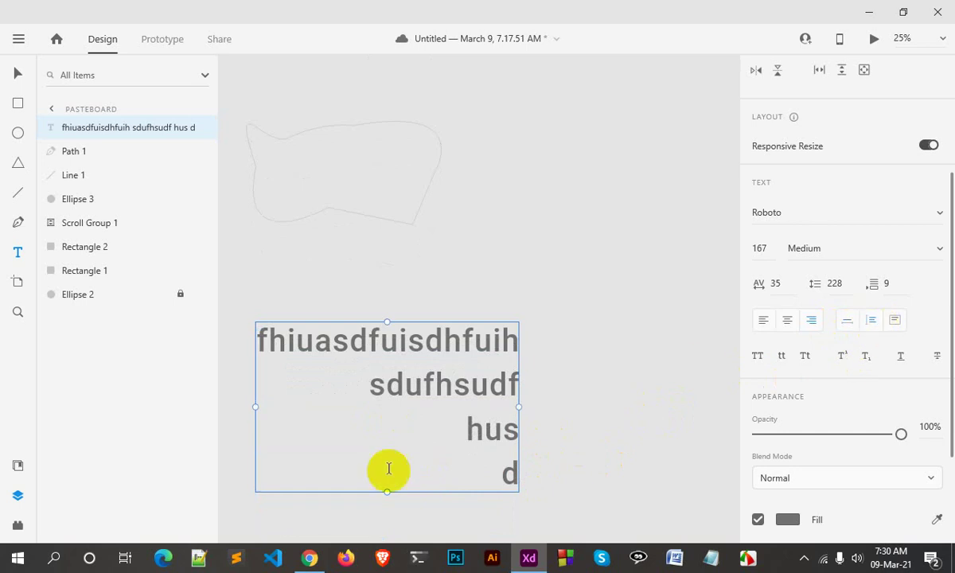
{"action": "left_click", "coordinate": [895, 321]}
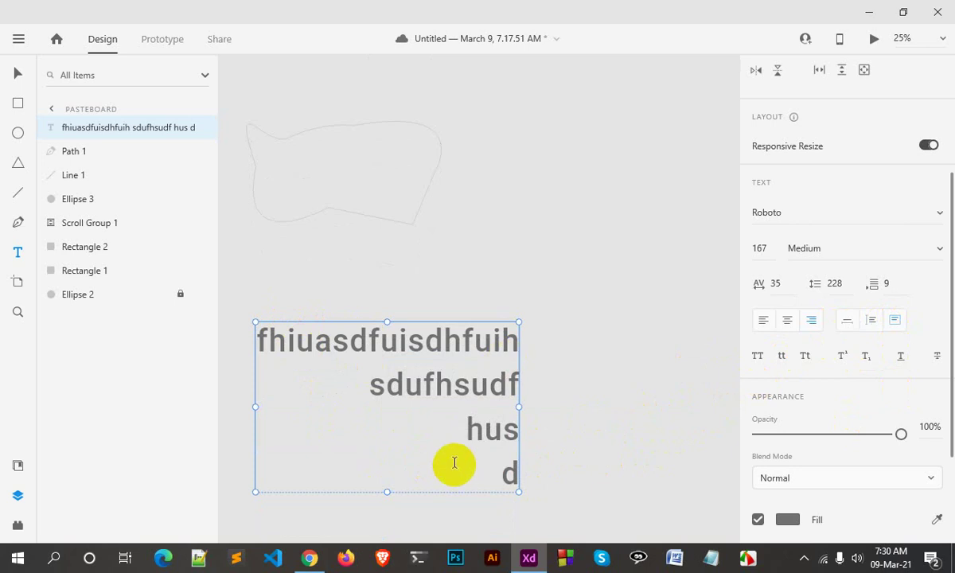
- Try uppercase and lowercase, then set the text to Title Case
{"action": "left_click", "coordinate": [757, 360]}
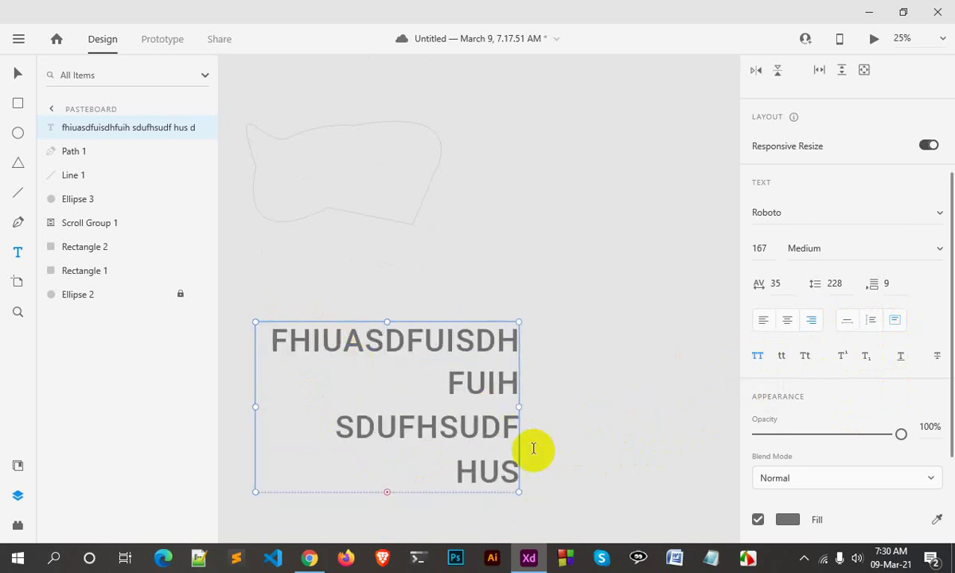
{"action": "left_click", "coordinate": [758, 363]}
{"action": "left_click", "coordinate": [313, 366]}
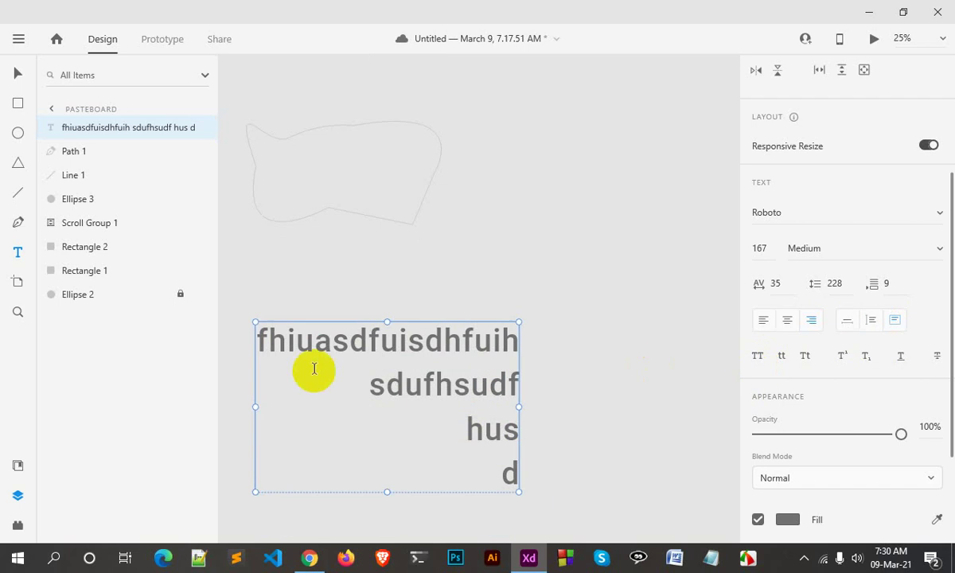
{"action": "left_click", "coordinate": [782, 357]}
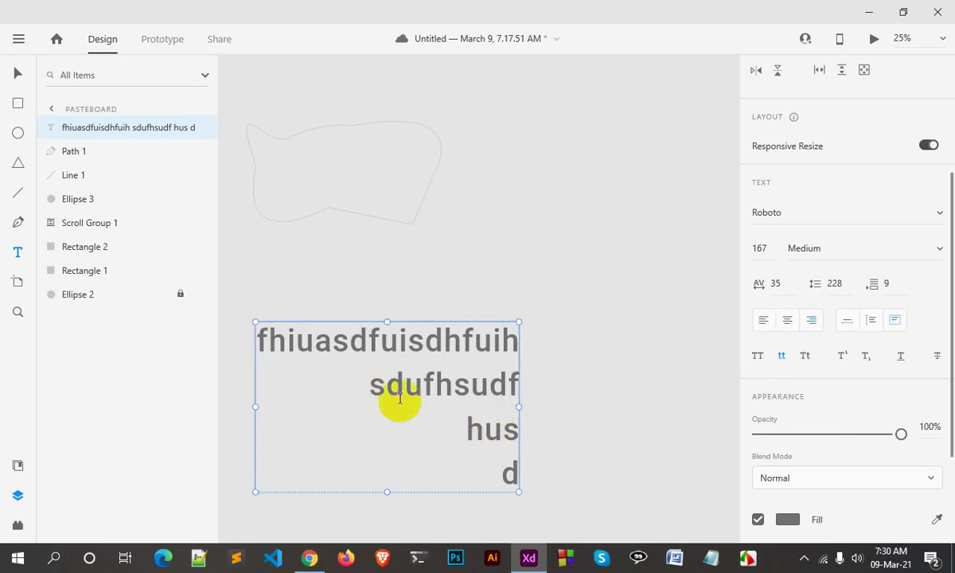
{"action": "left_click", "coordinate": [805, 357]}
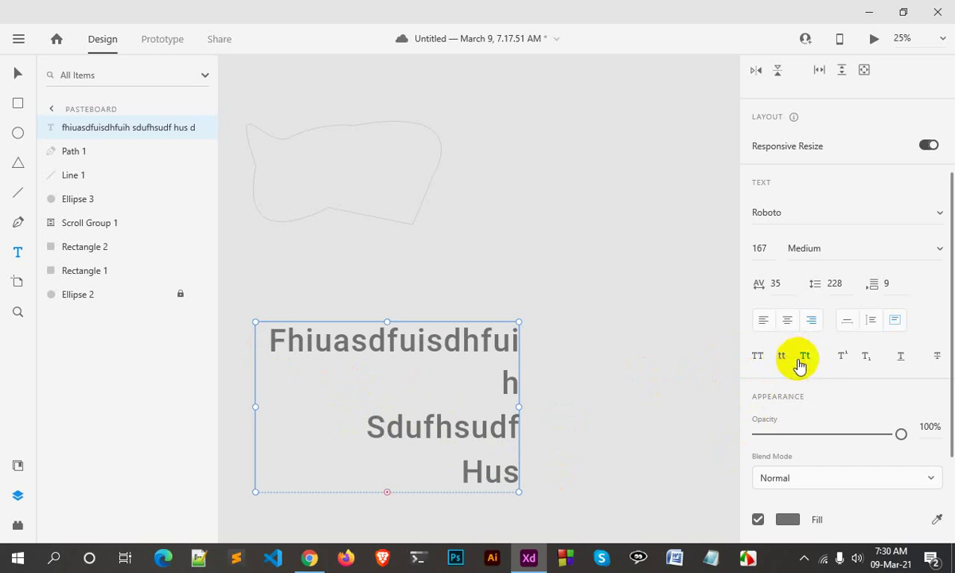
- Set the text to subscript and underline it, keeping opacity at 100%
{"action": "left_click", "coordinate": [843, 359]}
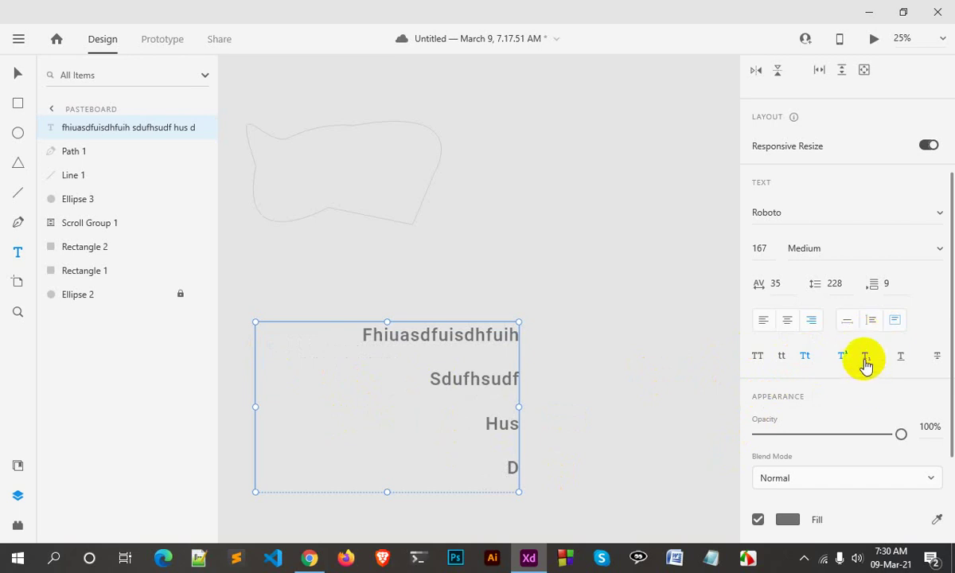
{"action": "left_click", "coordinate": [865, 362]}
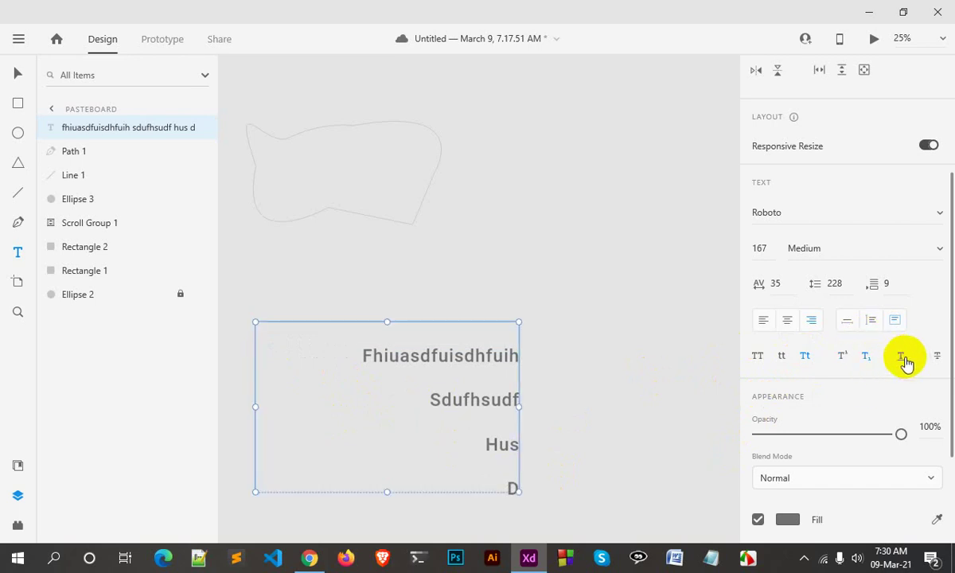
{"action": "left_click", "coordinate": [900, 362]}
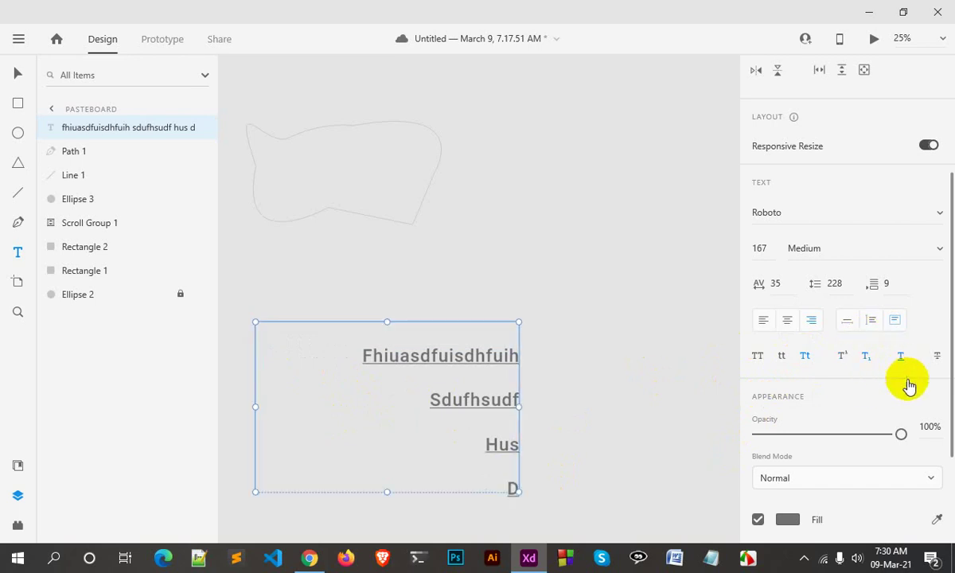
{"action": "scroll", "coordinate": [903, 390], "scroll_direction": "down", "scroll_amount": 3}
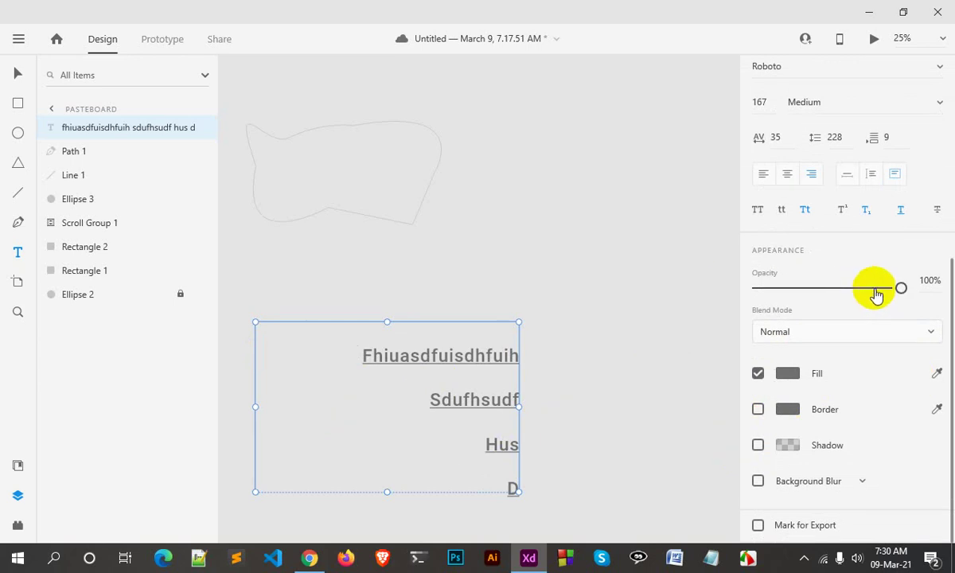
{"action": "mouse_move", "coordinate": [901, 287]}
{"action": "left_mouse_down"}
{"action": "mouse_move", "coordinate": [782, 305]}
{"action": "mouse_move", "coordinate": [864, 292]}
{"action": "mouse_move", "coordinate": [790, 311]}
{"action": "mouse_move", "coordinate": [893, 299]}
{"action": "left_mouse_up"}
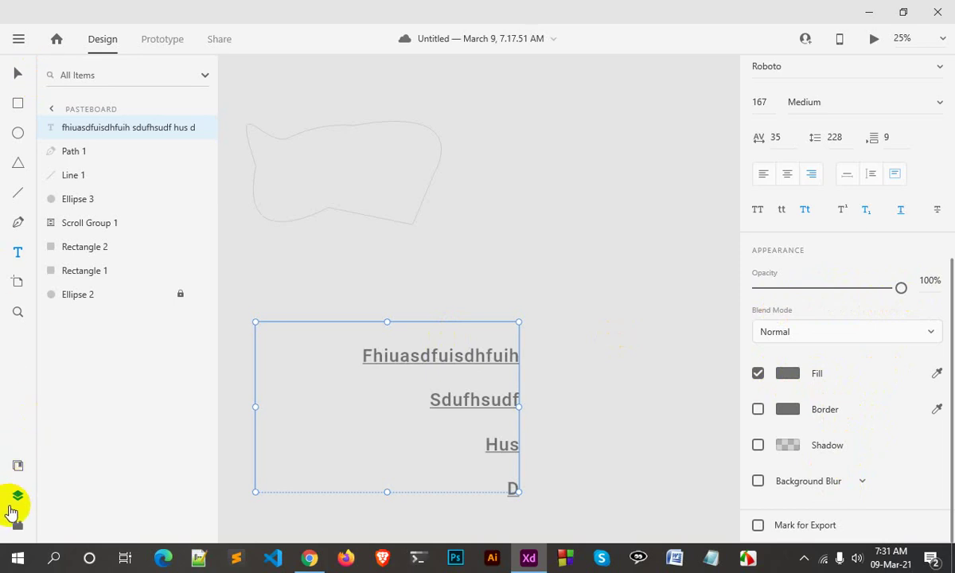
- Draw a 968 × 908 white rectangle, Rectangle 3, in empty space above the text
{"action": "left_click", "coordinate": [18, 499]}
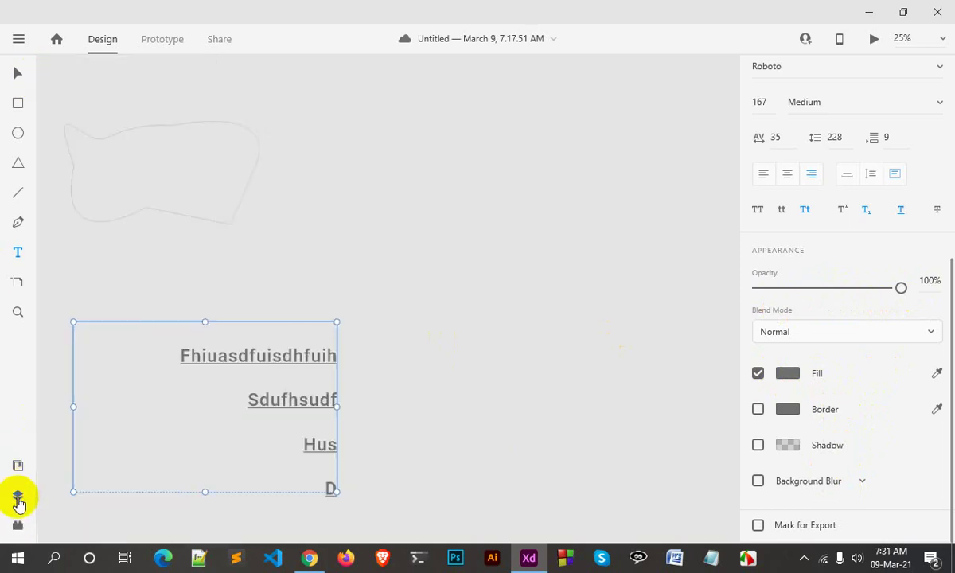
{"action": "left_click", "coordinate": [19, 499]}
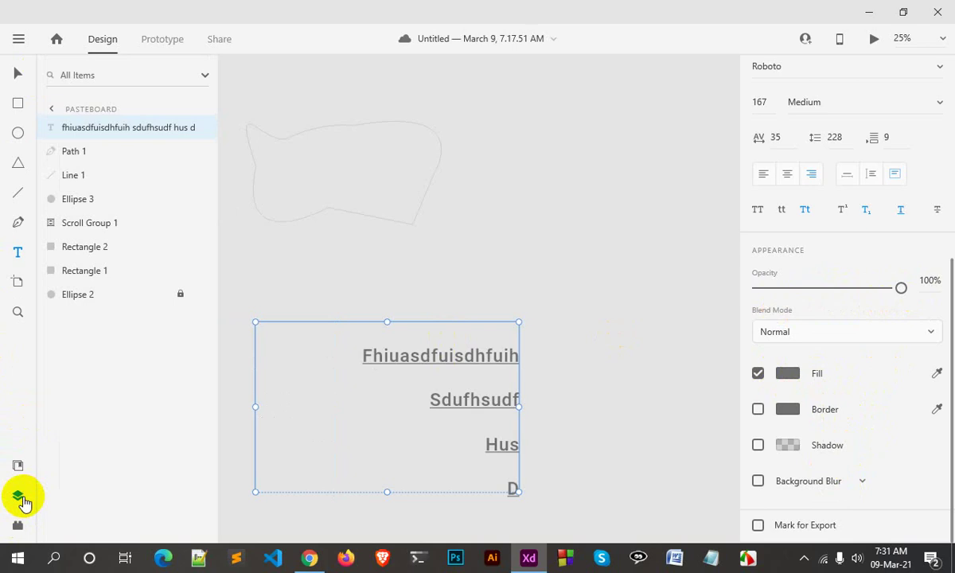
{"action": "mouse_move", "coordinate": [128, 128]}
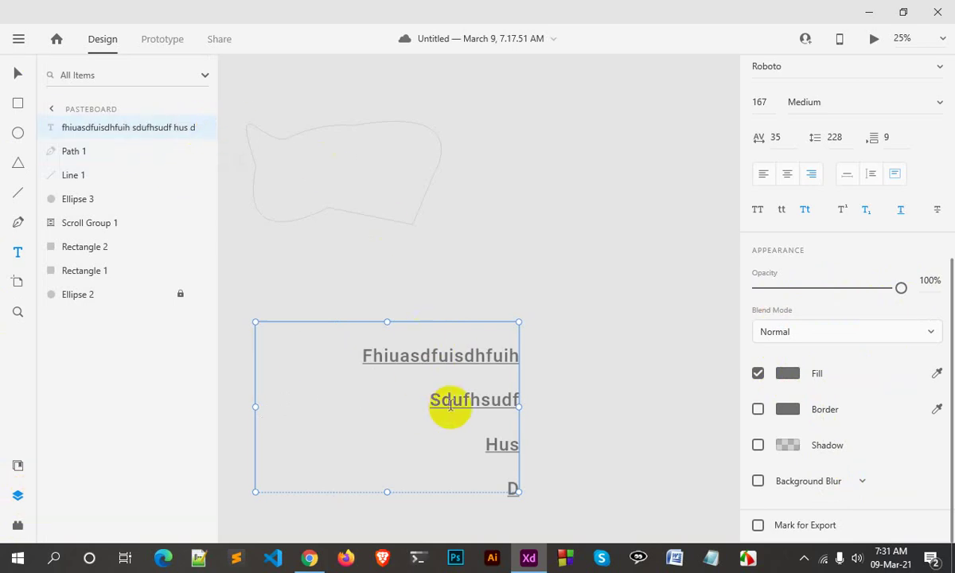
{"action": "scroll", "coordinate": [450, 406], "scroll_direction": "down", "scroll_amount": 1}
{"action": "left_click", "coordinate": [17, 75]}
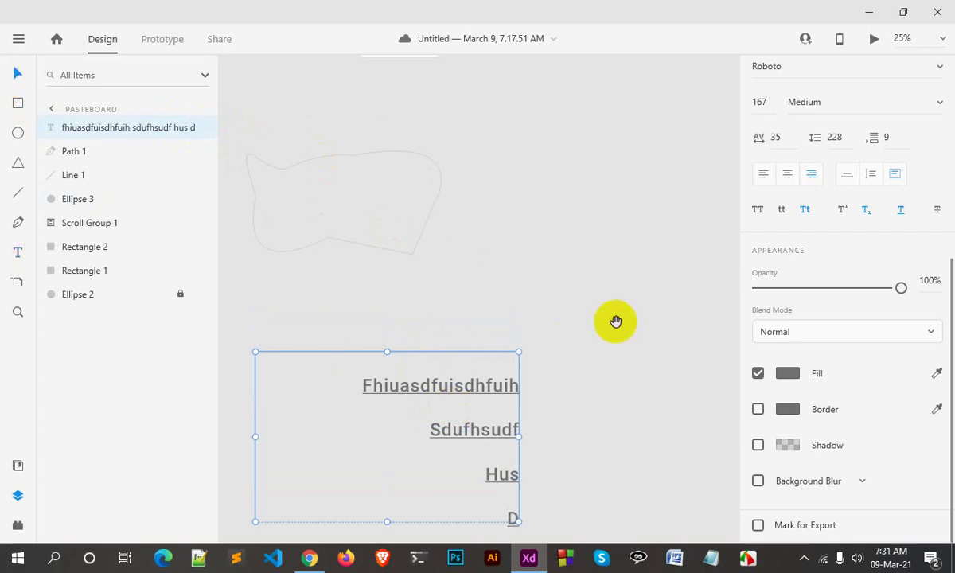
{"action": "mouse_move", "coordinate": [580, 300]}
{"action": "left_mouse_down"}
{"action": "mouse_move", "coordinate": [526, 339]}
{"action": "mouse_move", "coordinate": [380, 352]}
{"action": "left_mouse_up"}
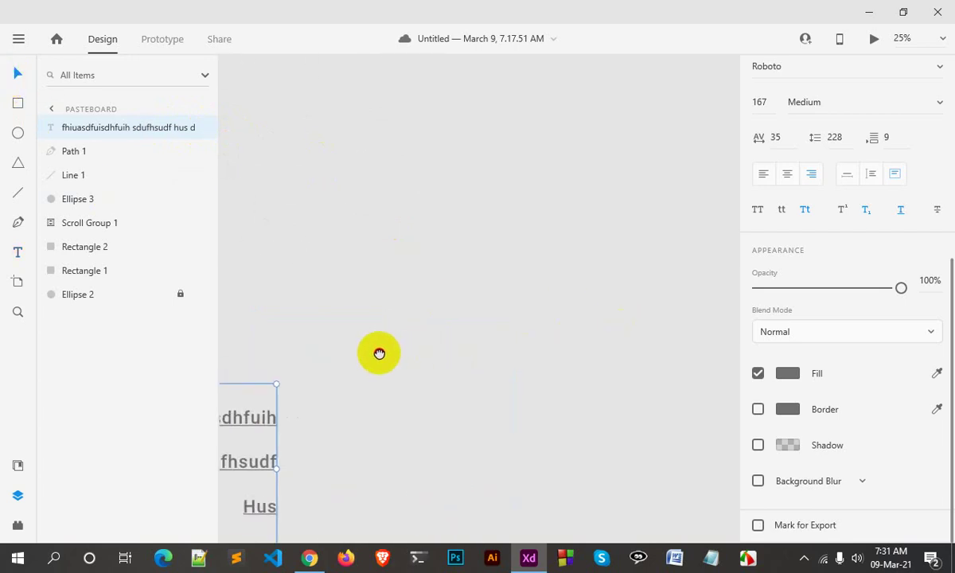
{"action": "left_click", "coordinate": [17, 103]}
{"action": "left_click_drag", "start_coordinate": [320, 149], "coordinate": [500, 316]}
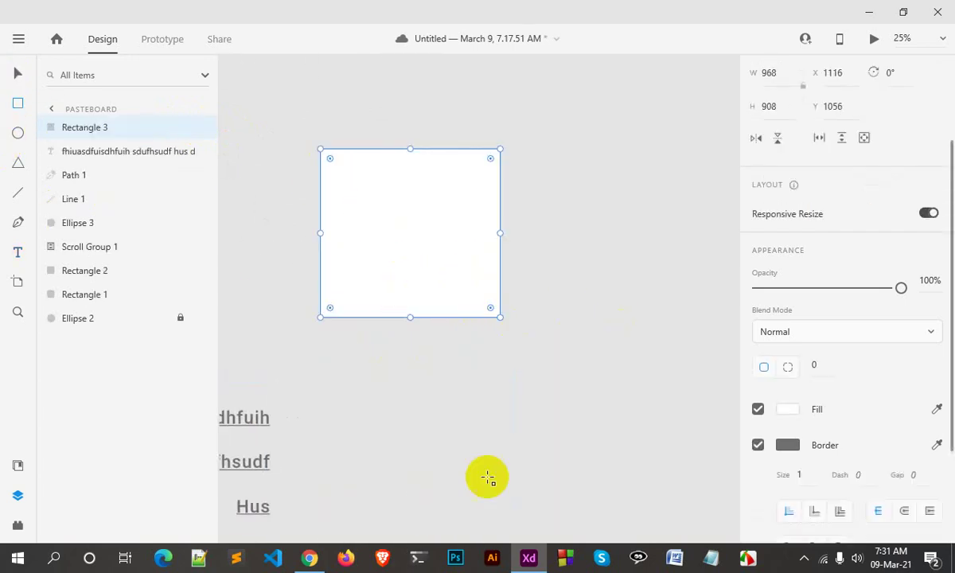
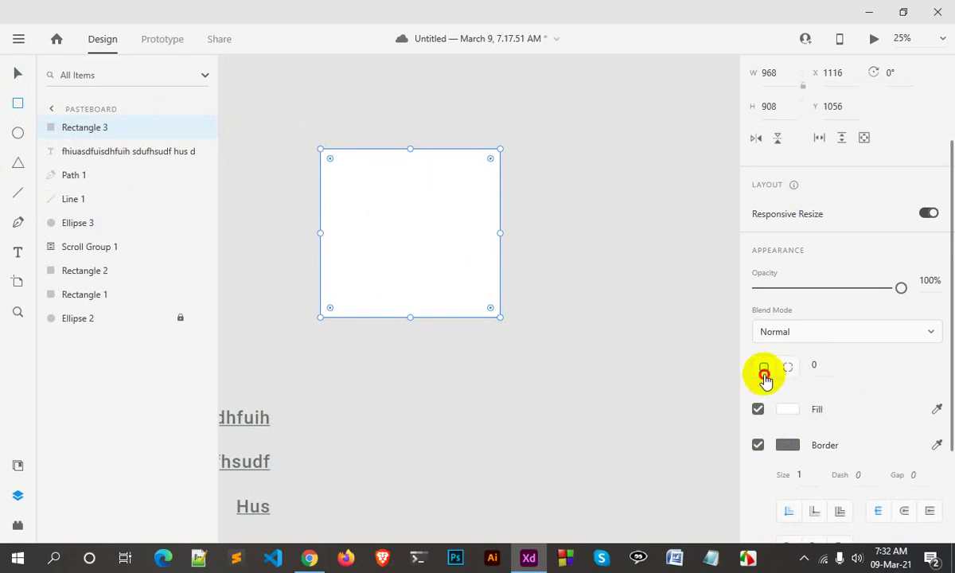
- Switch Rectangle 3 to per-corner radius and set the corners to 88, 1170, 8 and 88
{"action": "left_click", "coordinate": [763, 371]}
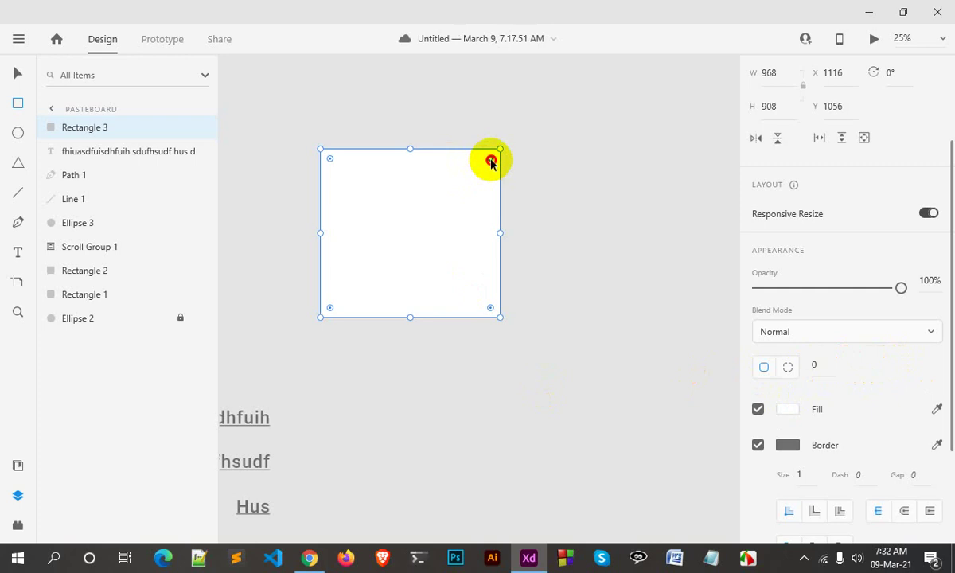
{"action": "mouse_move", "coordinate": [490, 162]}
{"action": "left_mouse_down"}
{"action": "mouse_move", "coordinate": [515, 149]}
{"action": "mouse_move", "coordinate": [491, 167]}
{"action": "left_mouse_up"}
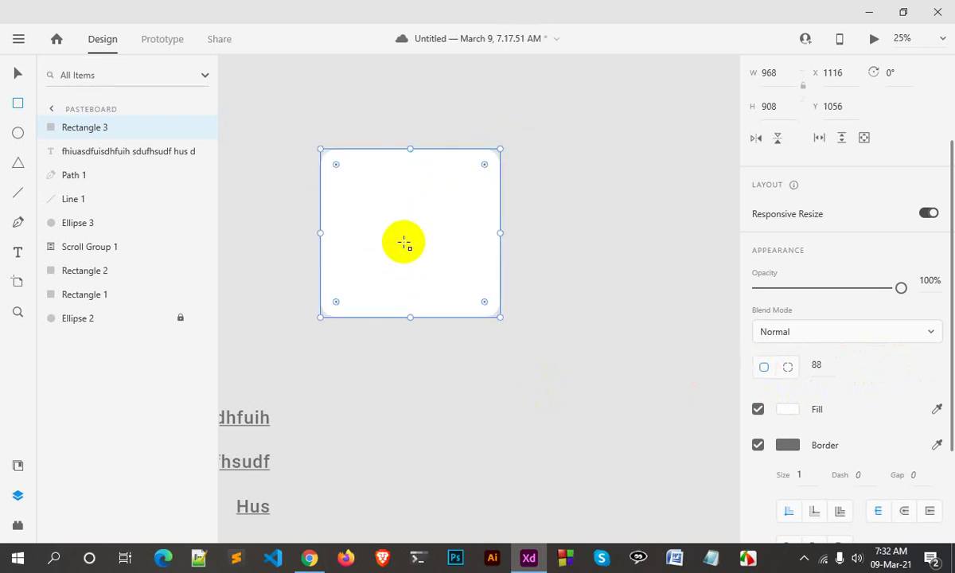
{"action": "left_click", "coordinate": [787, 373]}
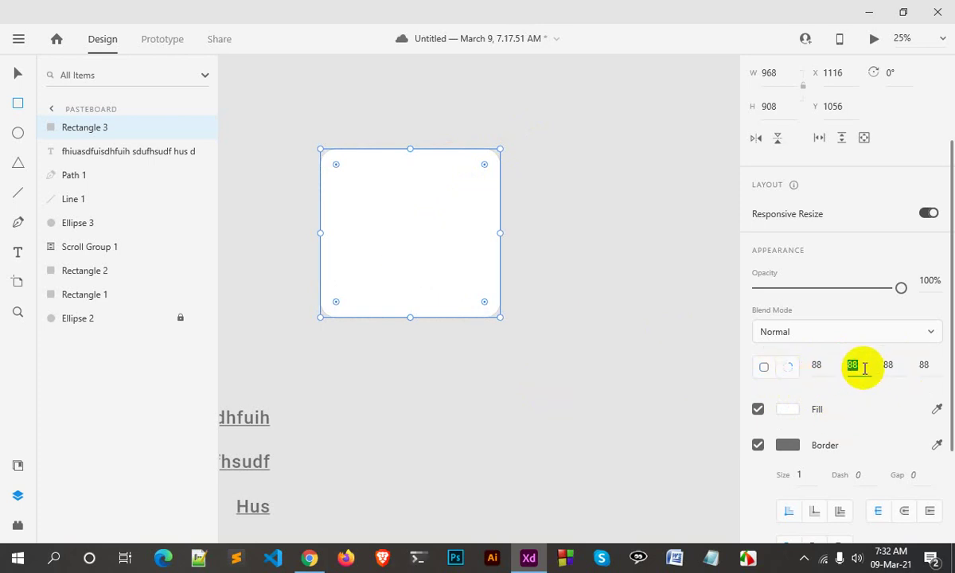
{"action": "type", "text": "101"}
{"action": "key", "text": "Return"}
{"action": "key", "text": "Return"}
{"action": "key", "text": "Return"}
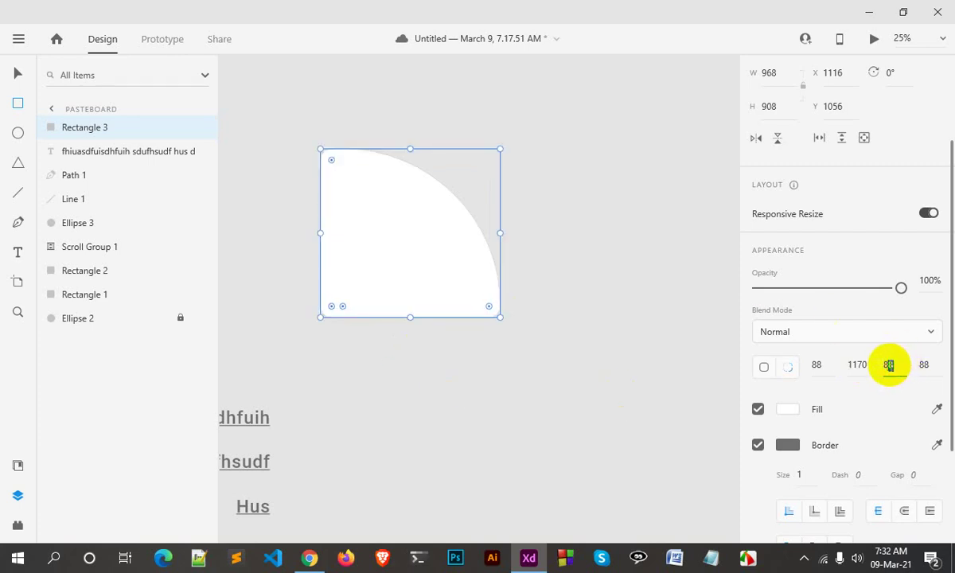
{"action": "type", "text": "8"}
{"action": "key", "text": "Return"}
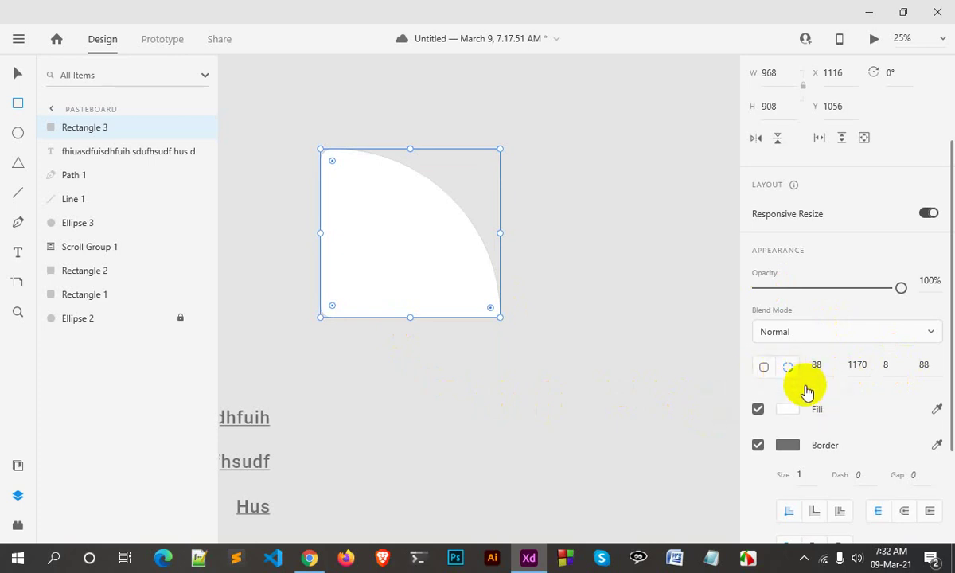
{"action": "scroll", "coordinate": [806, 392], "scroll_direction": "down", "scroll_amount": 2}
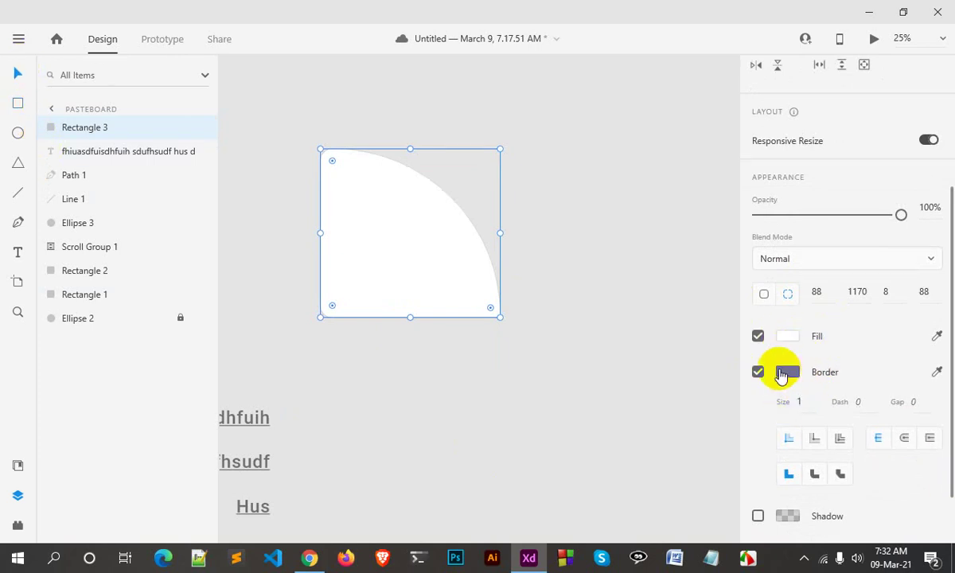
- Toggle the Fill and Border checkboxes, ending with the white fill on and the border off
{"action": "left_click", "coordinate": [757, 340]}
{"action": "left_click", "coordinate": [758, 371]}
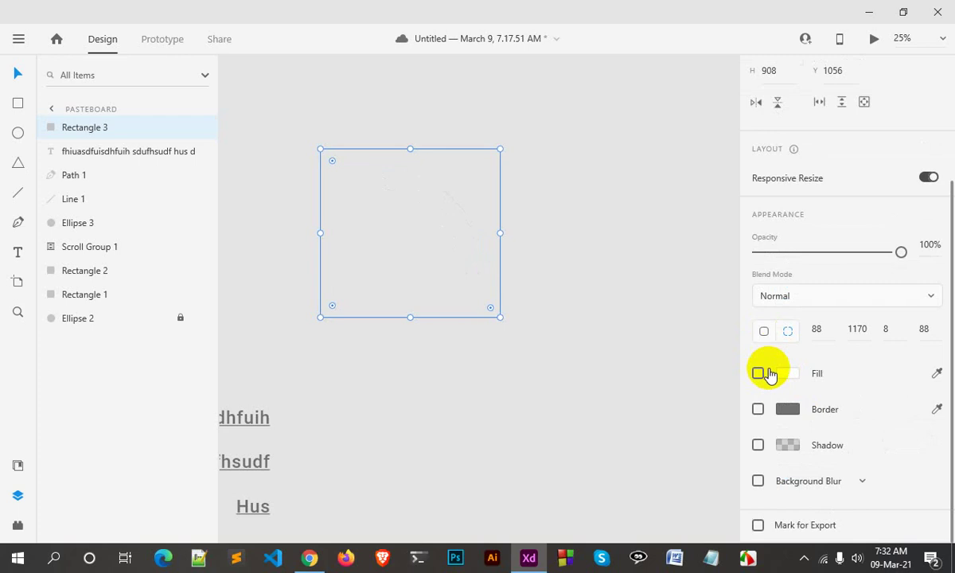
{"action": "left_click", "coordinate": [758, 374]}
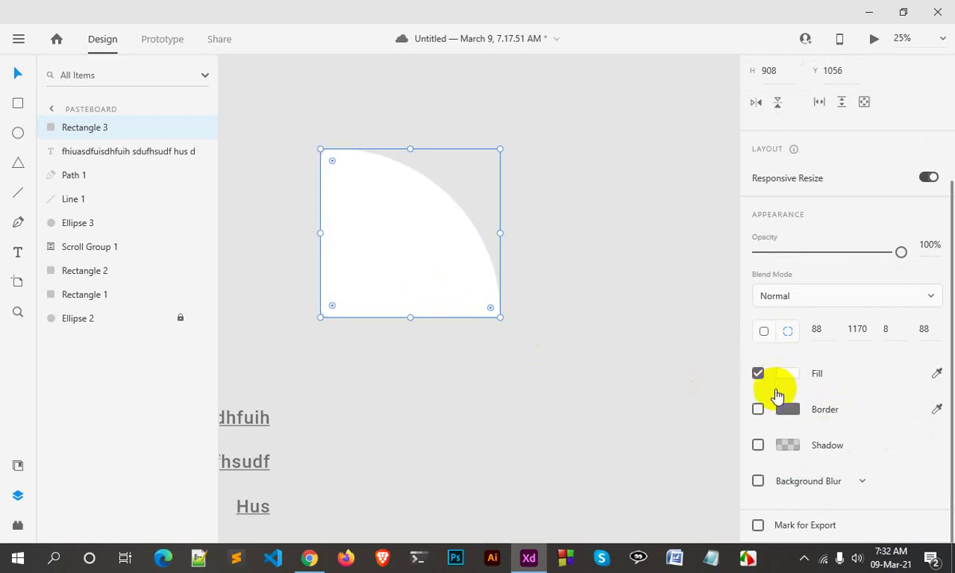
{"action": "left_click", "coordinate": [758, 409]}
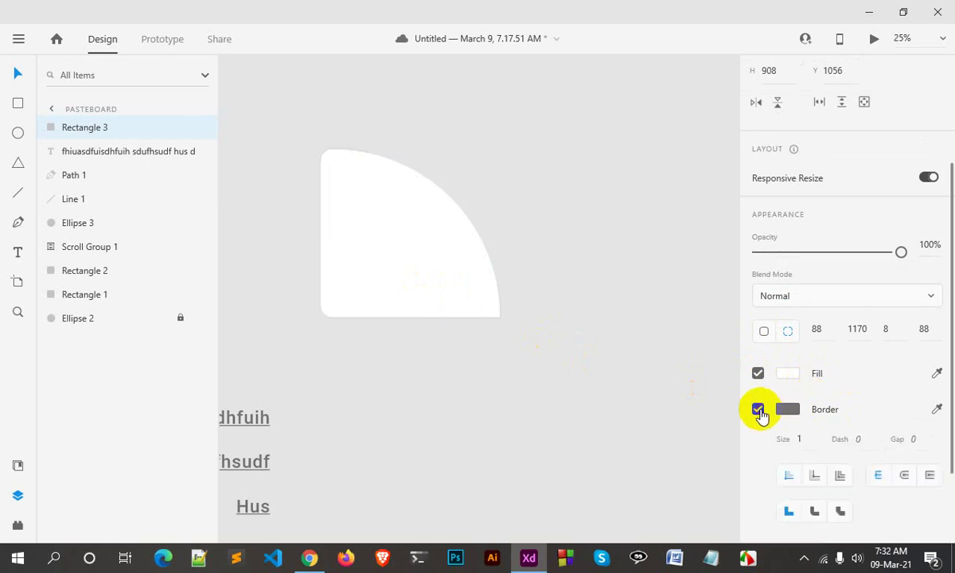
{"action": "left_click", "coordinate": [759, 445]}
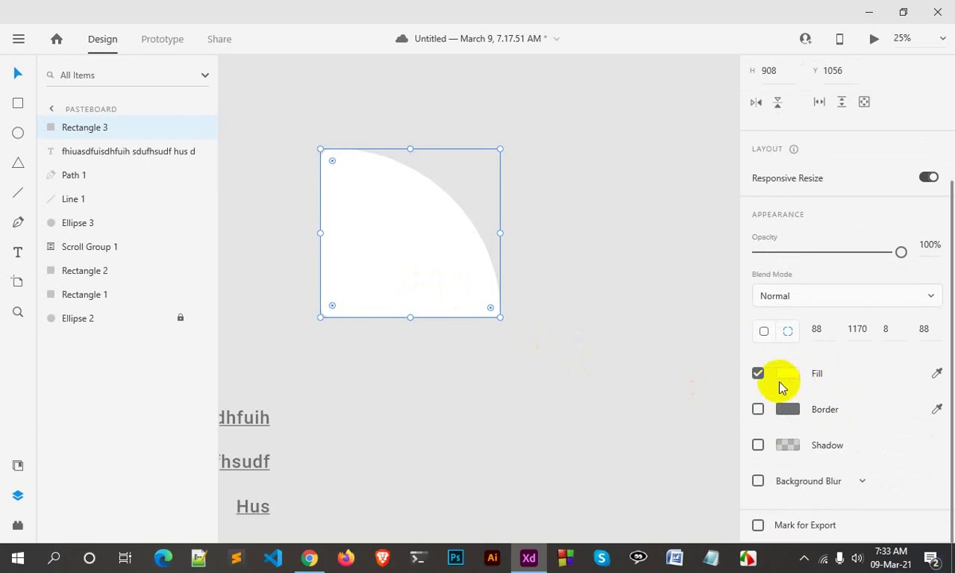
- Adjust the fill in the colour picker to green #0B580B at 64% opacity
{"action": "left_click", "coordinate": [788, 373]}
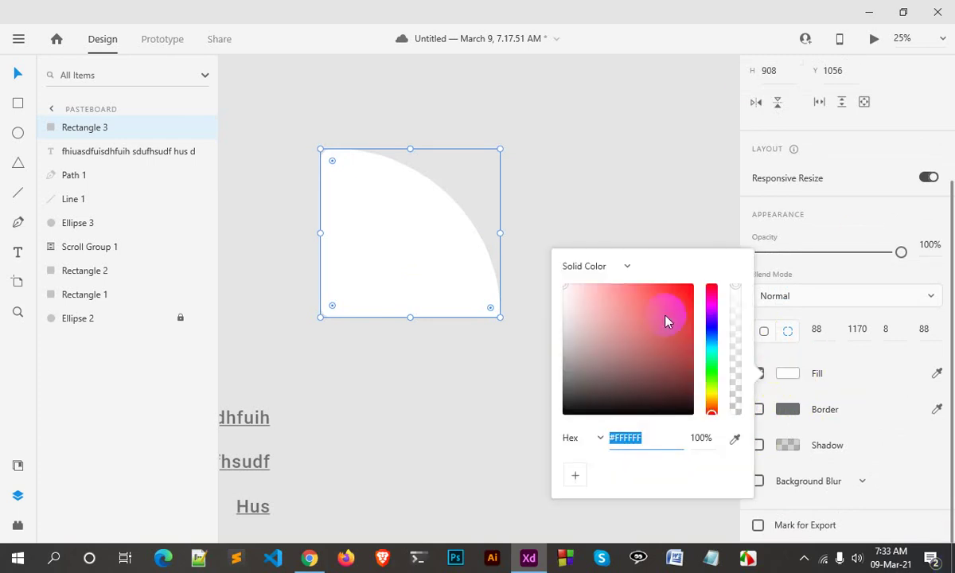
{"action": "mouse_move", "coordinate": [666, 321]}
{"action": "left_mouse_down"}
{"action": "mouse_move", "coordinate": [656, 310]}
{"action": "mouse_move", "coordinate": [692, 318]}
{"action": "mouse_move", "coordinate": [682, 342]}
{"action": "mouse_move", "coordinate": [666, 346]}
{"action": "mouse_move", "coordinate": [673, 300]}
{"action": "mouse_move", "coordinate": [689, 321]}
{"action": "mouse_move", "coordinate": [692, 285]}
{"action": "left_mouse_up"}
{"action": "mouse_move", "coordinate": [735, 330]}
{"action": "left_mouse_down"}
{"action": "mouse_move", "coordinate": [736, 291]}
{"action": "mouse_move", "coordinate": [740, 401]}
{"action": "mouse_move", "coordinate": [738, 294]}
{"action": "mouse_move", "coordinate": [742, 324]}
{"action": "mouse_move", "coordinate": [735, 298]}
{"action": "mouse_move", "coordinate": [714, 370]}
{"action": "left_mouse_up"}
{"action": "mouse_move", "coordinate": [734, 298]}
{"action": "left_mouse_down"}
{"action": "mouse_move", "coordinate": [742, 371]}
{"action": "mouse_move", "coordinate": [740, 289]}
{"action": "mouse_move", "coordinate": [739, 366]}
{"action": "mouse_move", "coordinate": [730, 335]}
{"action": "left_mouse_up"}
{"action": "mouse_move", "coordinate": [683, 310]}
{"action": "left_mouse_down"}
{"action": "mouse_move", "coordinate": [635, 307]}
{"action": "mouse_move", "coordinate": [676, 350]}
{"action": "mouse_move", "coordinate": [676, 301]}
{"action": "mouse_move", "coordinate": [680, 377]}
{"action": "left_mouse_up"}
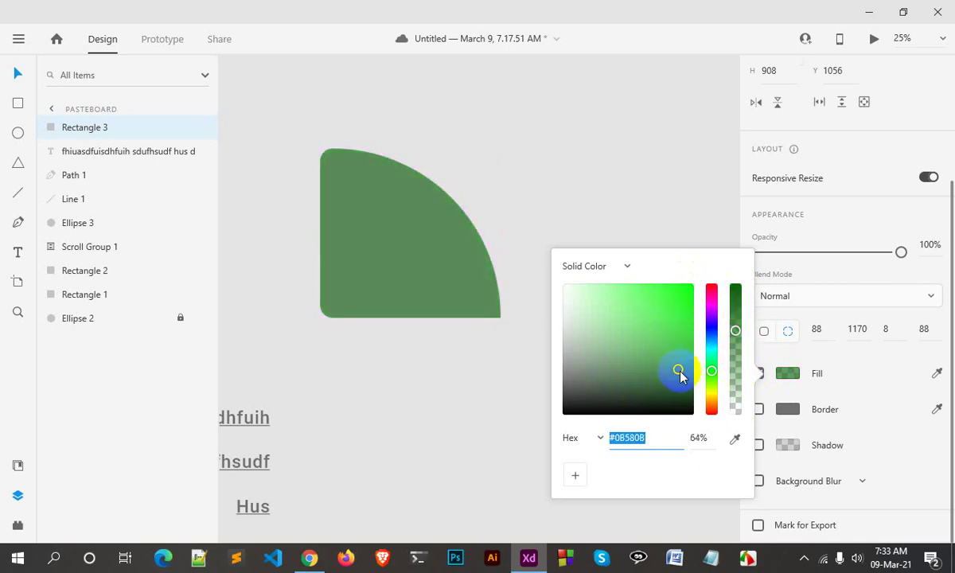
{"action": "double_click", "coordinate": [653, 438]}
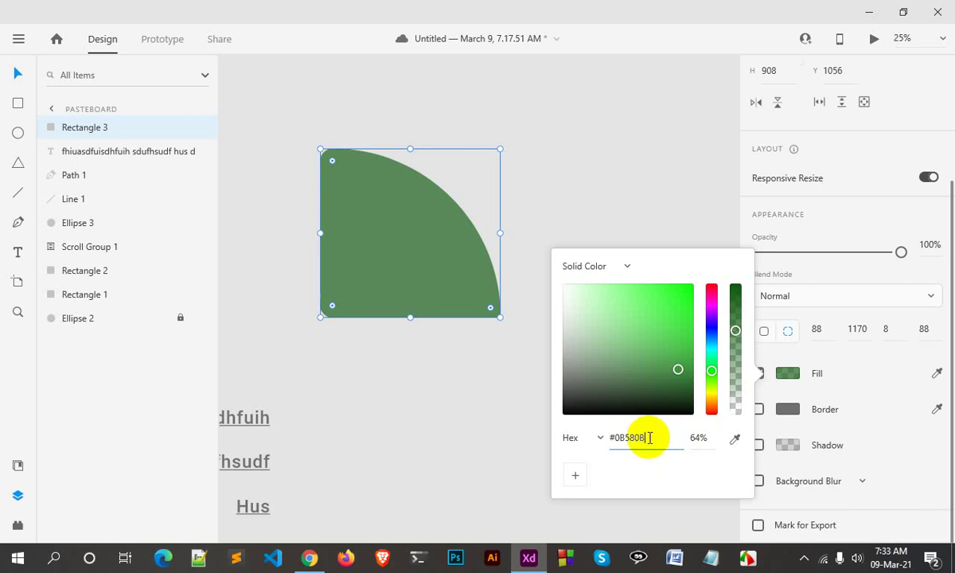
{"action": "left_click_drag", "start_coordinate": [649, 438], "coordinate": [628, 438]}
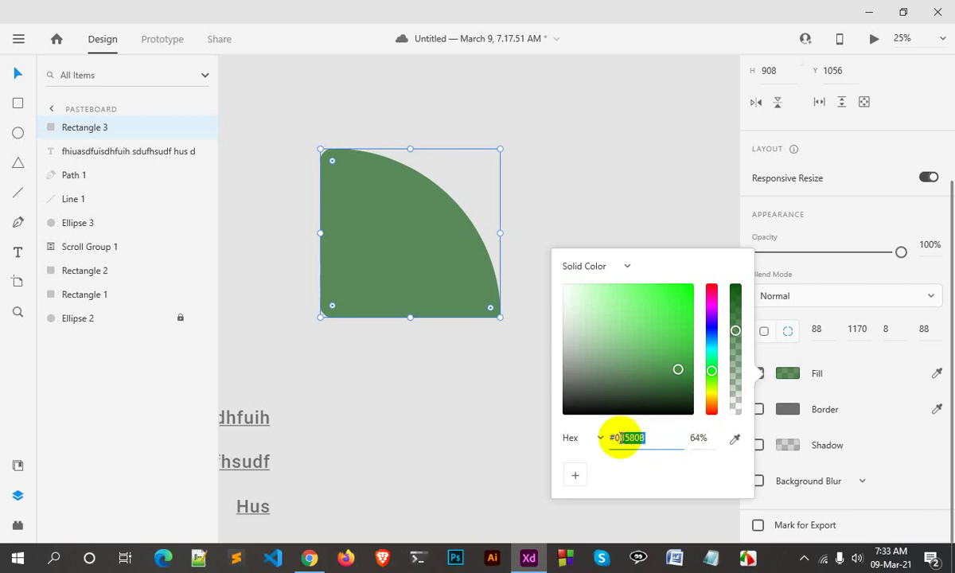
{"action": "left_click", "coordinate": [733, 439]}
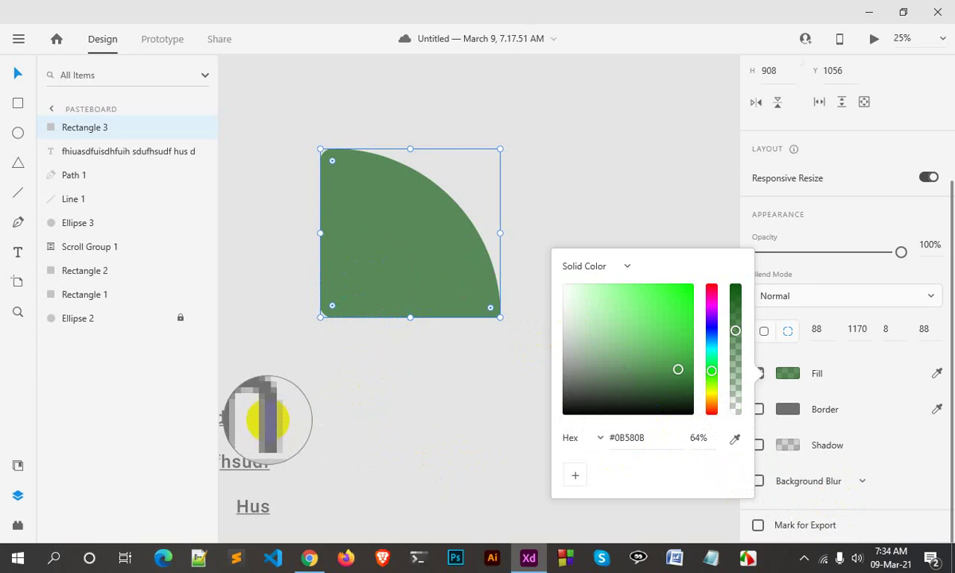
- Set the fill to red #DC1818 and save it as a swatch
{"action": "left_click", "coordinate": [268, 421]}
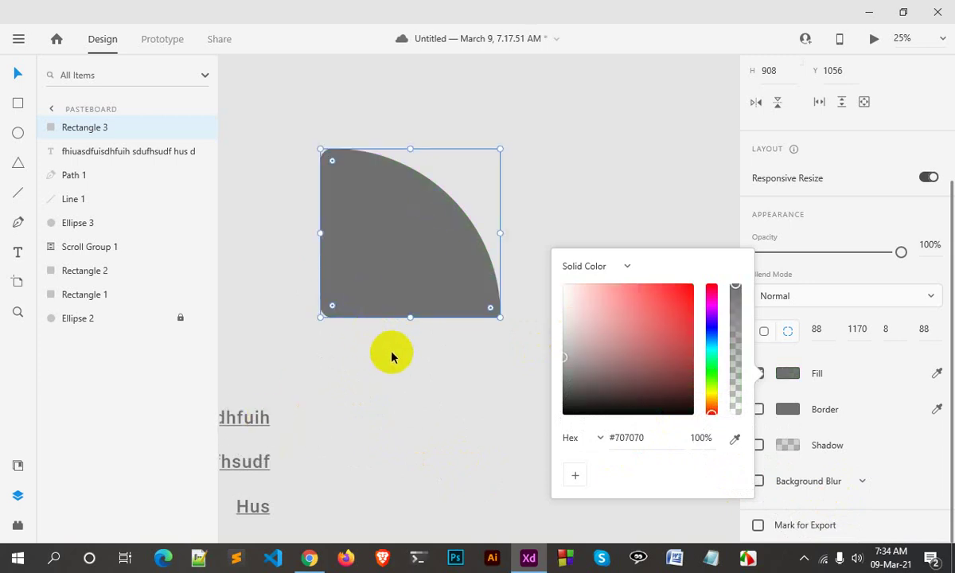
{"action": "left_click_drag", "start_coordinate": [654, 437], "coordinate": [609, 437]}
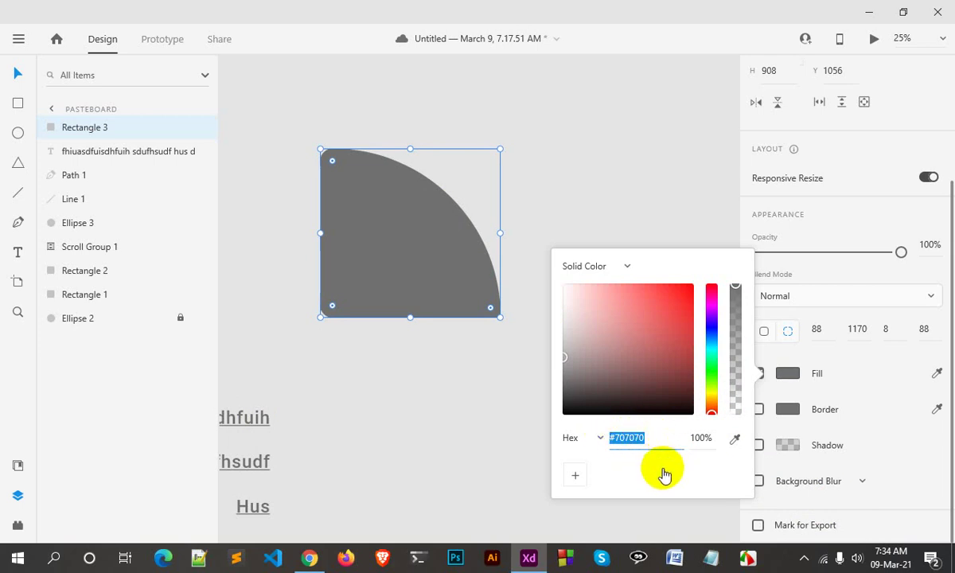
{"action": "left_click_drag", "start_coordinate": [665, 380], "coordinate": [678, 302]}
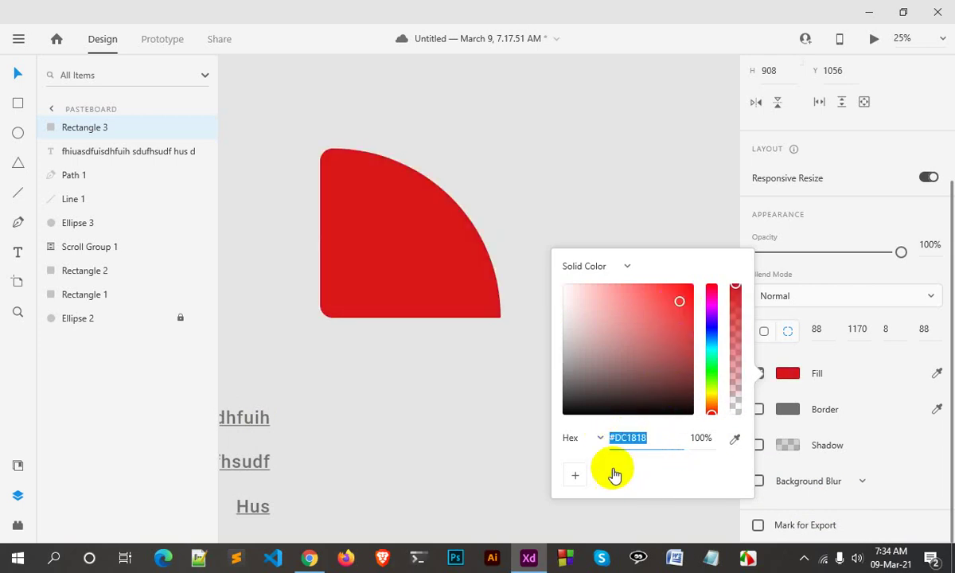
{"action": "left_click", "coordinate": [573, 479]}
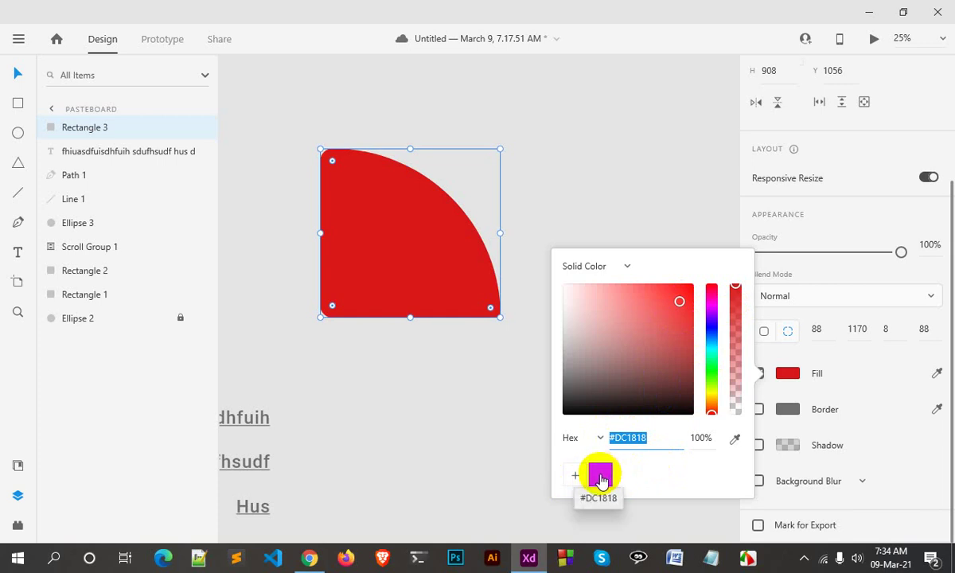
- Save dark blue #1709A1 and dark green #064D0D swatches, leaving the fill solid #064D0D
{"action": "left_click", "coordinate": [711, 328]}
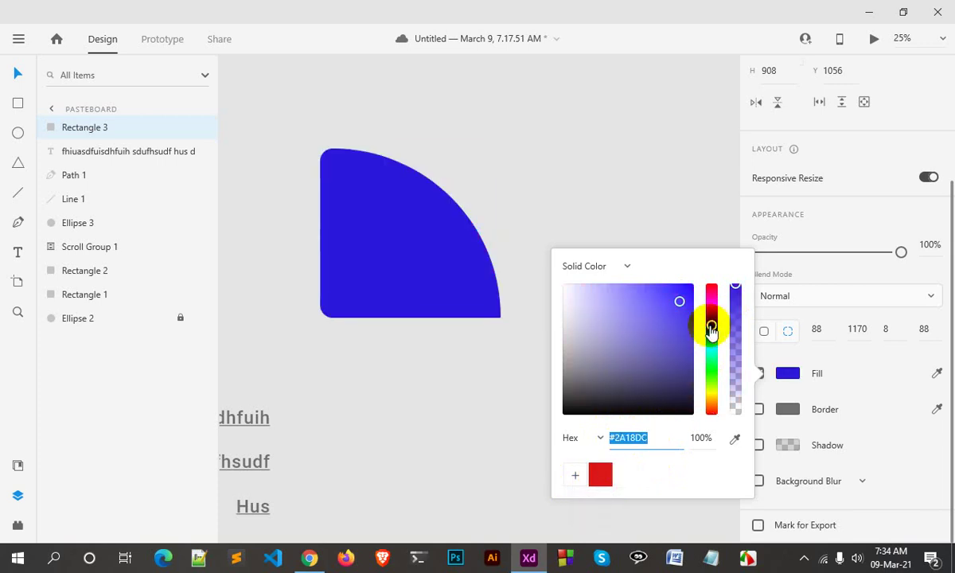
{"action": "left_click_drag", "start_coordinate": [689, 305], "coordinate": [686, 331]}
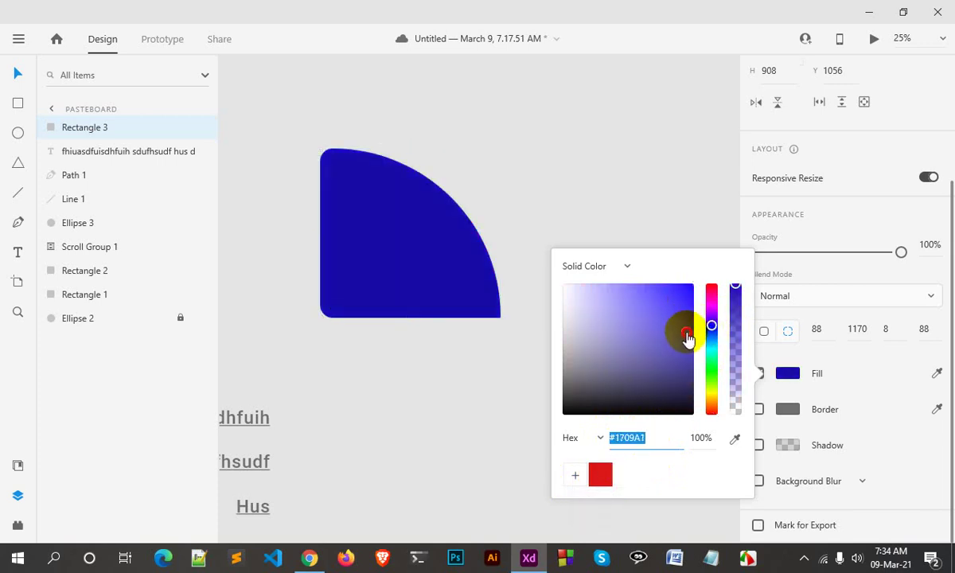
{"action": "left_click", "coordinate": [573, 479]}
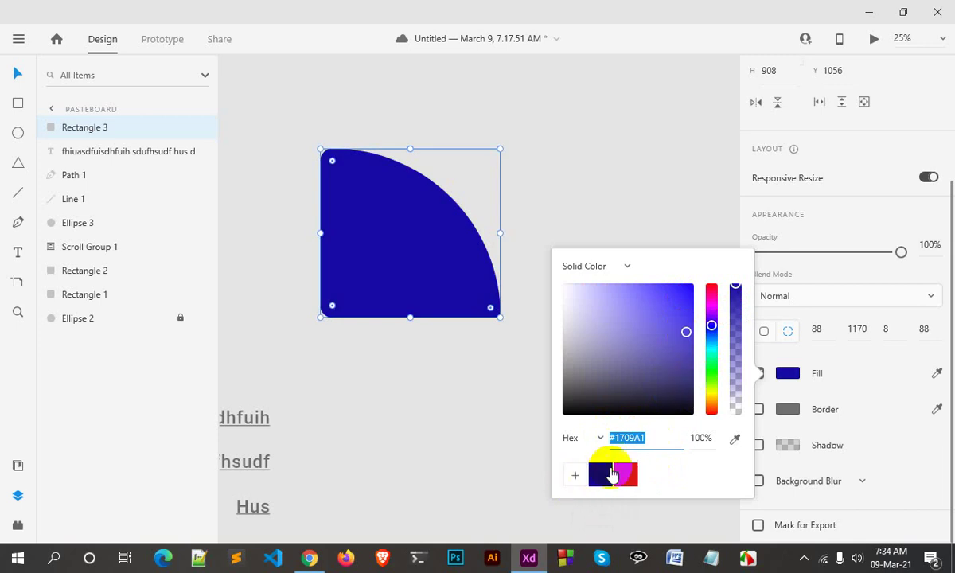
{"action": "left_click", "coordinate": [711, 370]}
{"action": "left_click_drag", "start_coordinate": [681, 324], "coordinate": [683, 375]}
{"action": "left_click", "coordinate": [575, 474]}
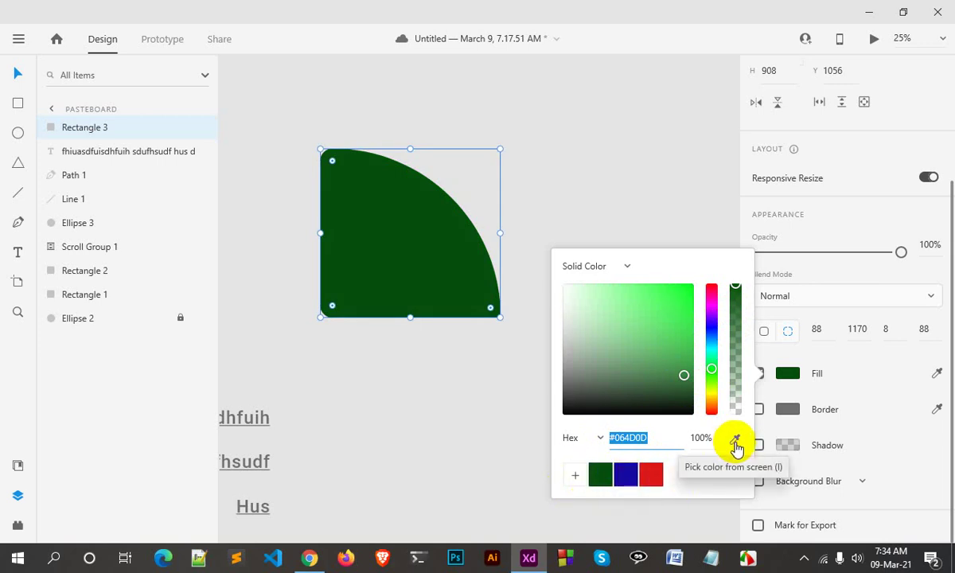
{"action": "left_click", "coordinate": [937, 374]}
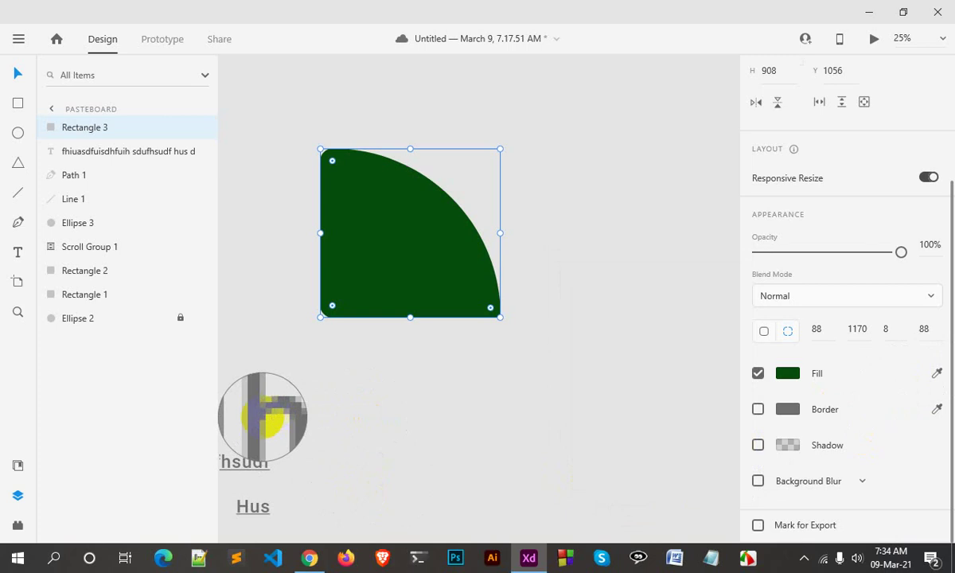
- Sample the grey text colour into the fill and turn the shape's border on
{"action": "left_click", "coordinate": [262, 416]}
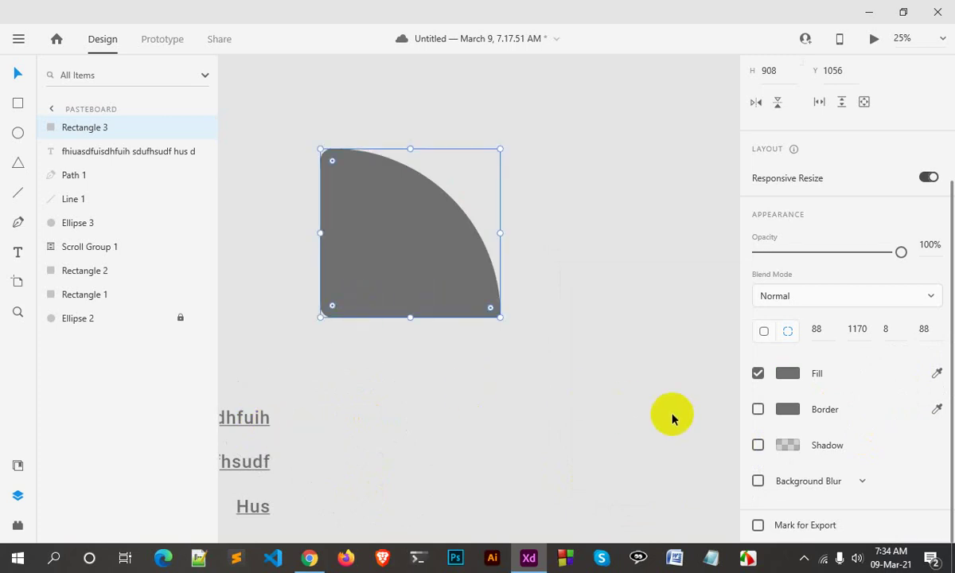
{"action": "left_click", "coordinate": [757, 411]}
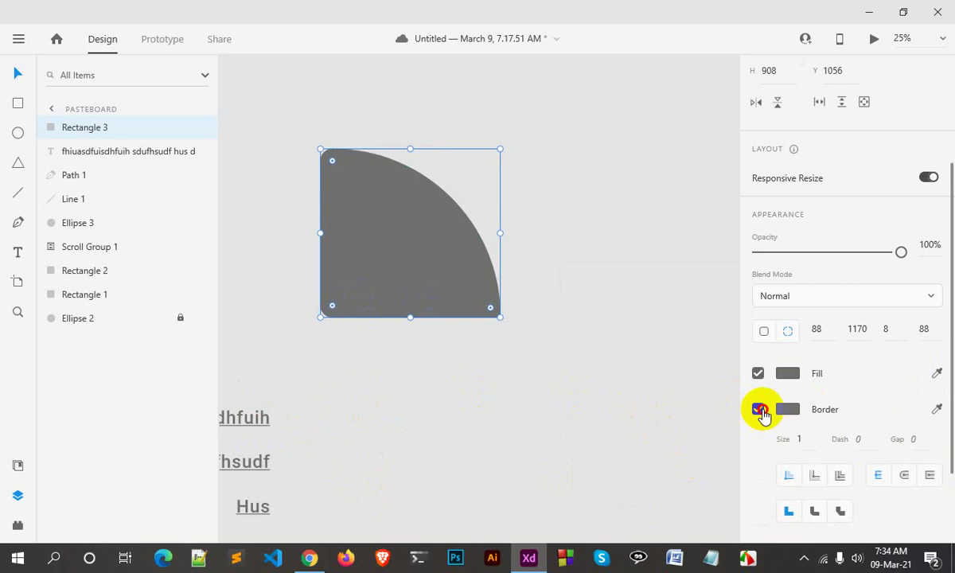
{"action": "left_click", "coordinate": [760, 411]}
{"action": "left_click", "coordinate": [758, 410]}
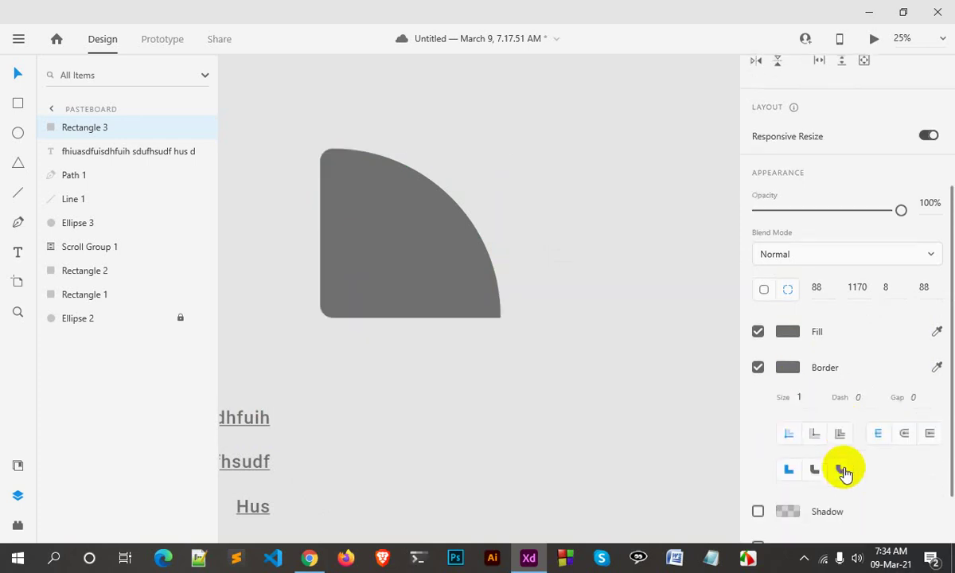
{"action": "scroll", "coordinate": [836, 394], "scroll_direction": "down", "scroll_amount": 3}
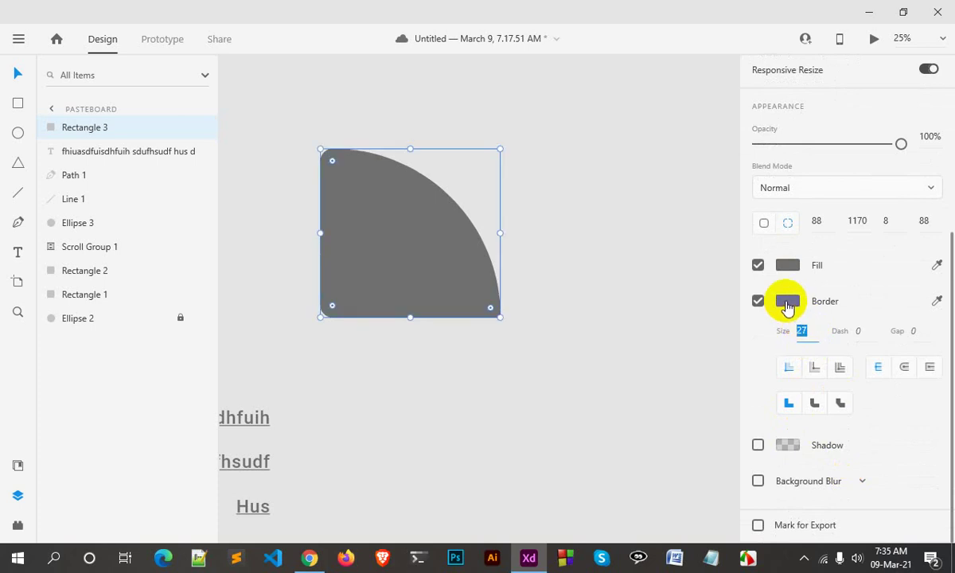
- Set the border colour to the saved dark blue swatch #1709A1
{"action": "left_click", "coordinate": [787, 304]}
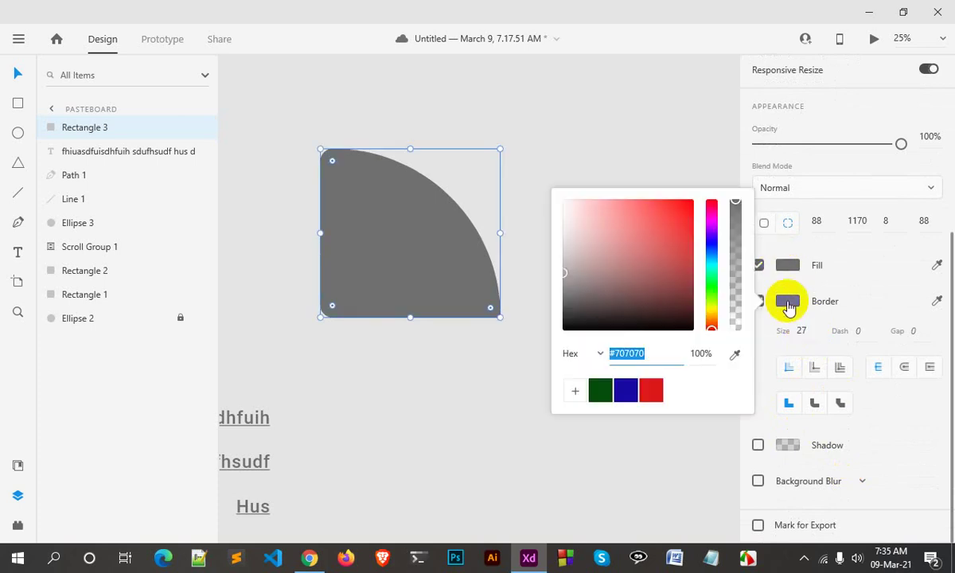
{"action": "left_click", "coordinate": [688, 209]}
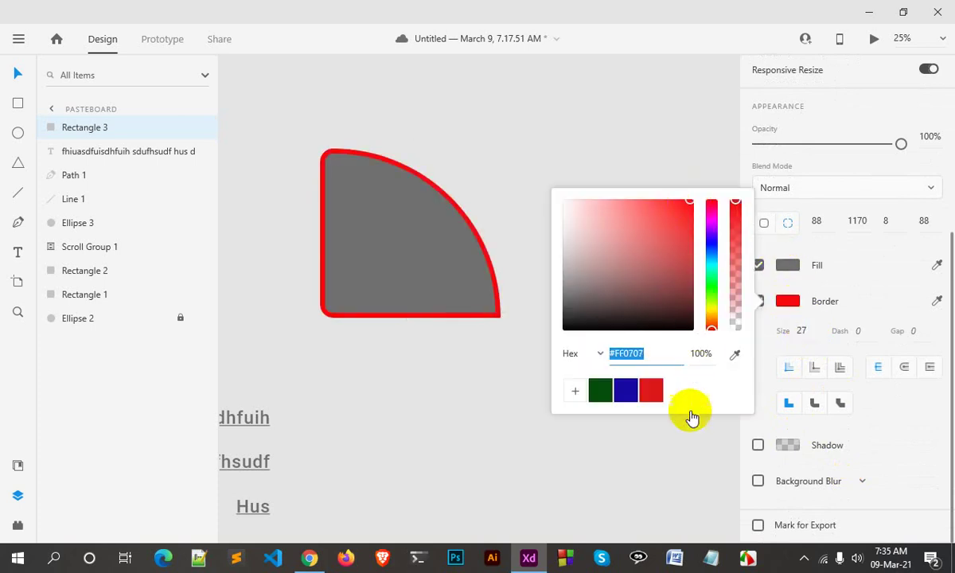
{"action": "left_click", "coordinate": [628, 402]}
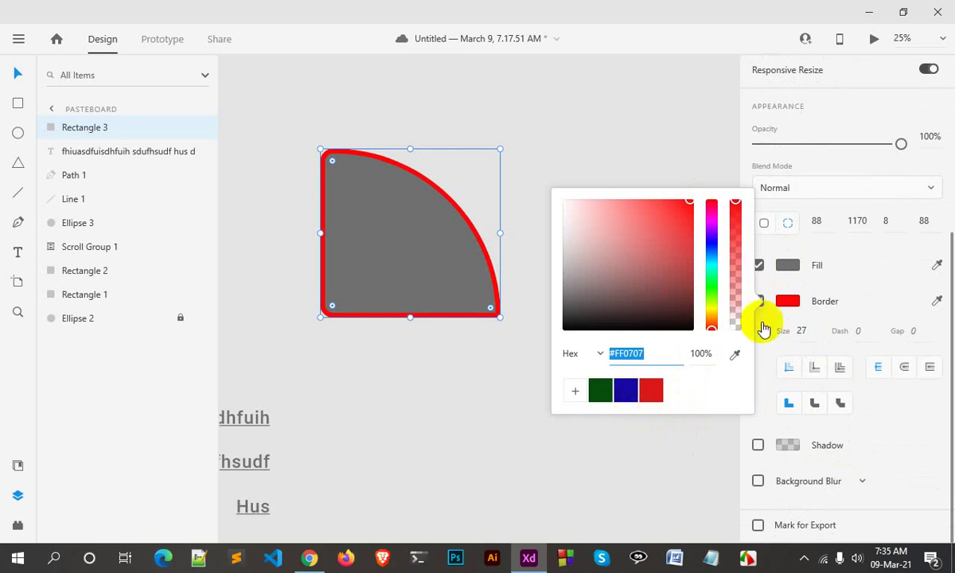
{"action": "left_click", "coordinate": [627, 391]}
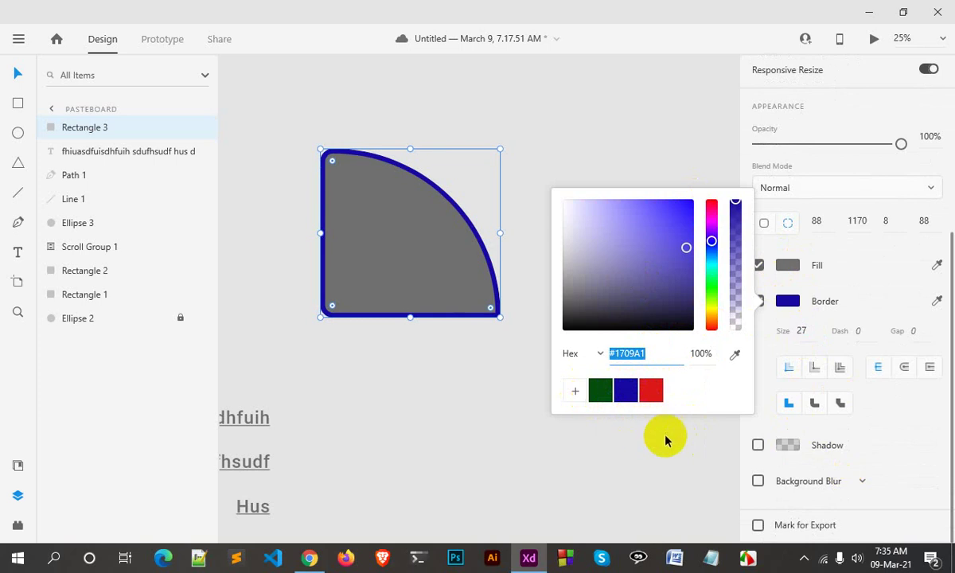
{"action": "left_click", "coordinate": [858, 306]}
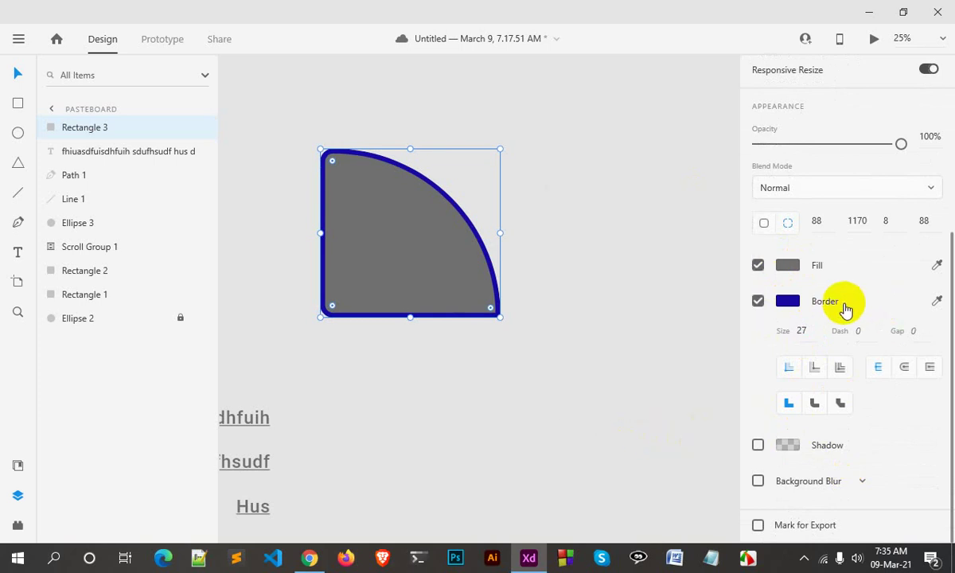
- Try a dashed border with dash 21 and gap 32, then reset the dash to 0
{"action": "left_click", "coordinate": [805, 330]}
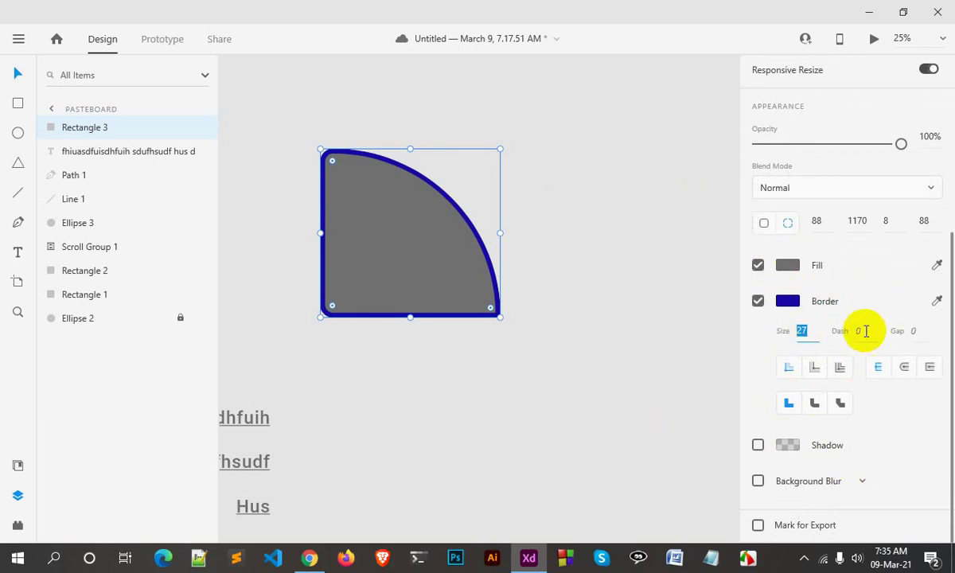
{"action": "type", "text": "21"}
{"action": "key", "text": "Return"}
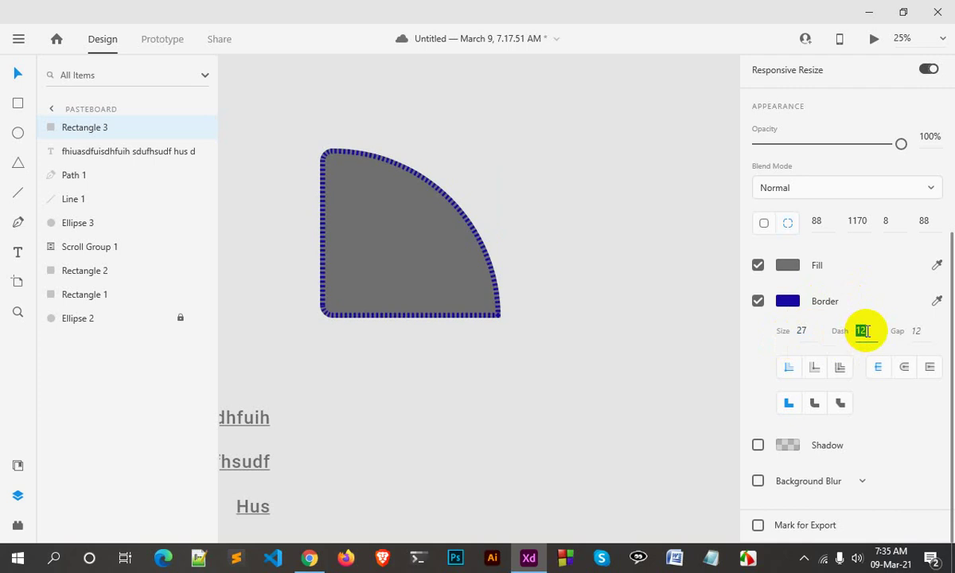
{"action": "left_click", "coordinate": [919, 331]}
{"action": "type", "text": "32"}
{"action": "key", "text": "Return"}
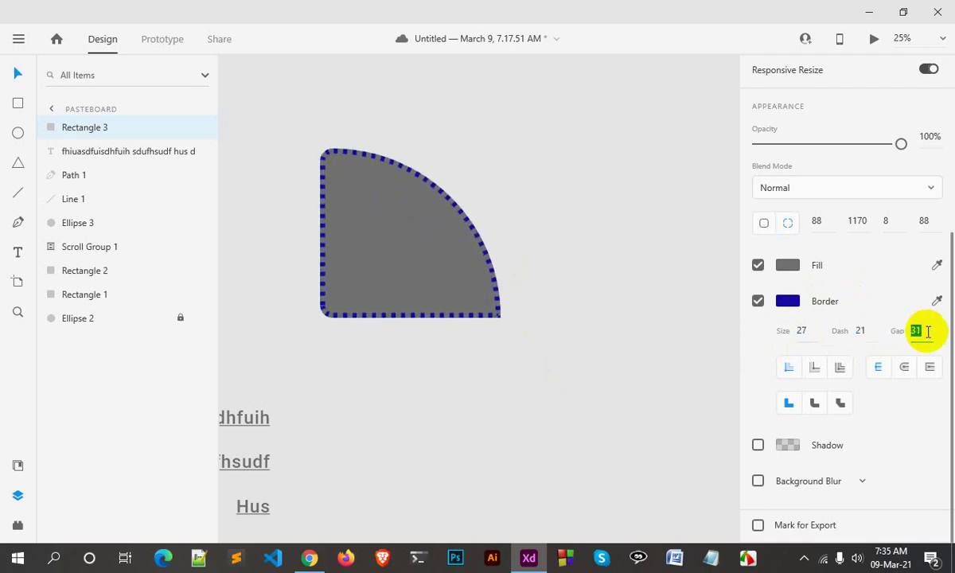
{"action": "type", "text": "0"}
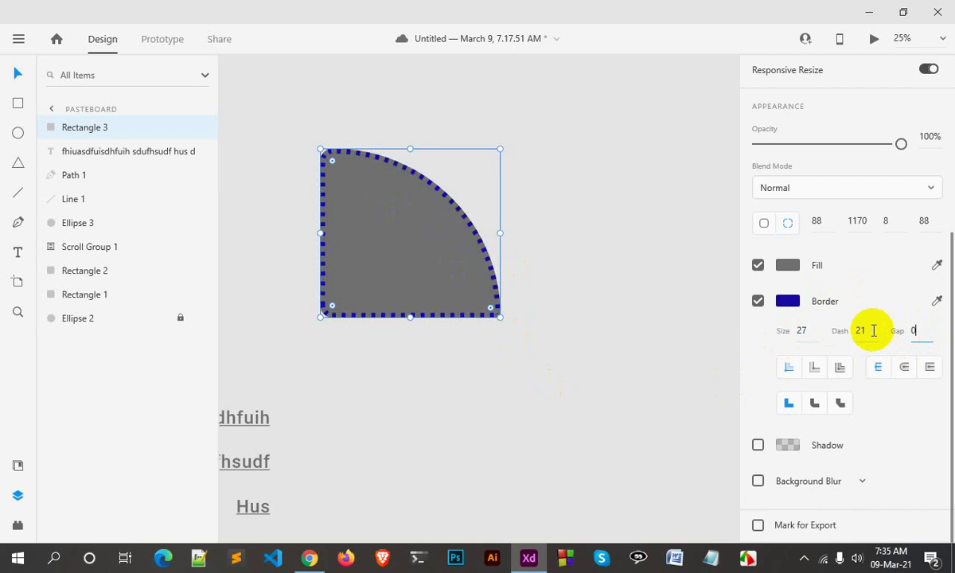
{"action": "left_click", "coordinate": [861, 330]}
{"action": "type", "text": "0"}
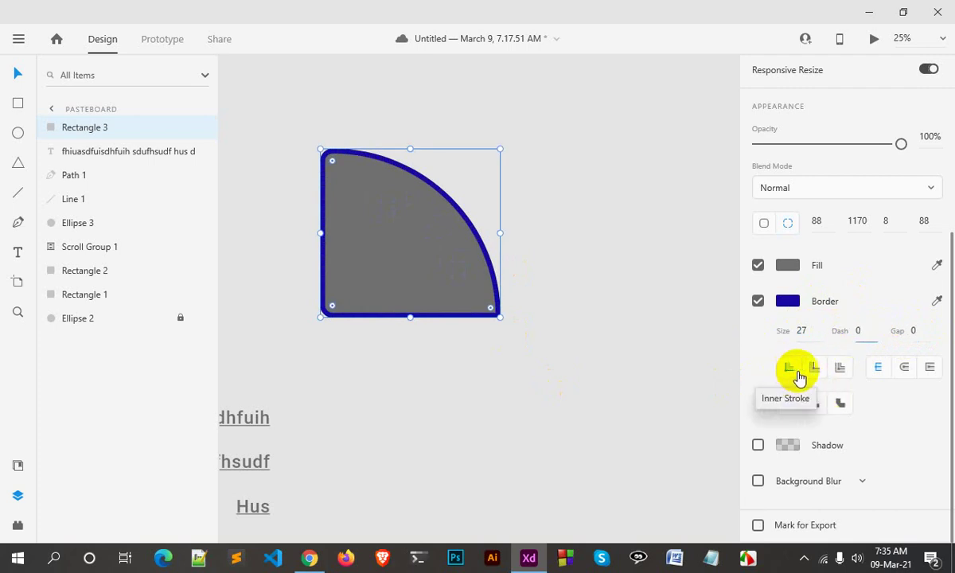
- Try the border's alignment options and the round, bevel and miter join styles
{"action": "left_click", "coordinate": [813, 368]}
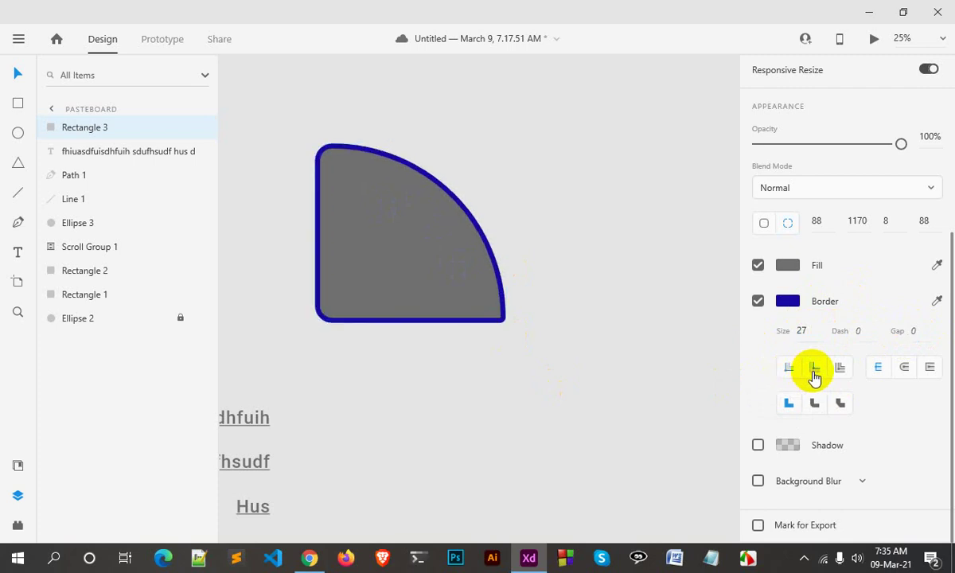
{"action": "left_click", "coordinate": [841, 375]}
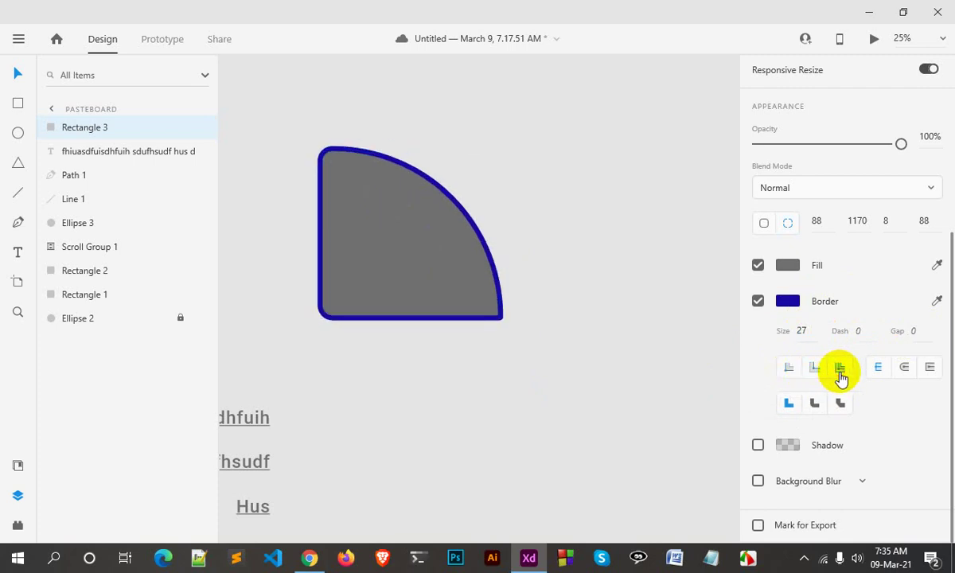
{"action": "left_click", "coordinate": [906, 372]}
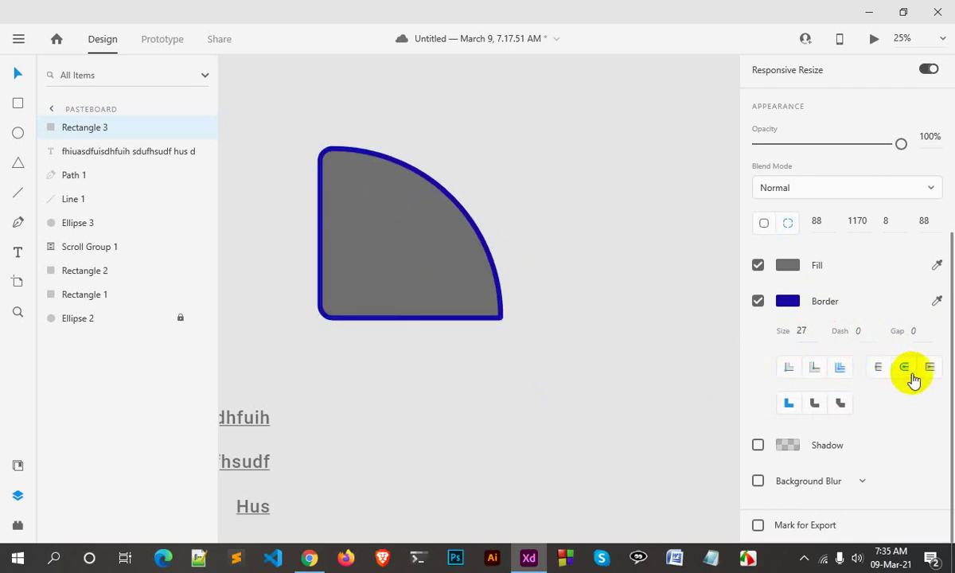
{"action": "left_click", "coordinate": [929, 377]}
{"action": "left_click", "coordinate": [882, 374]}
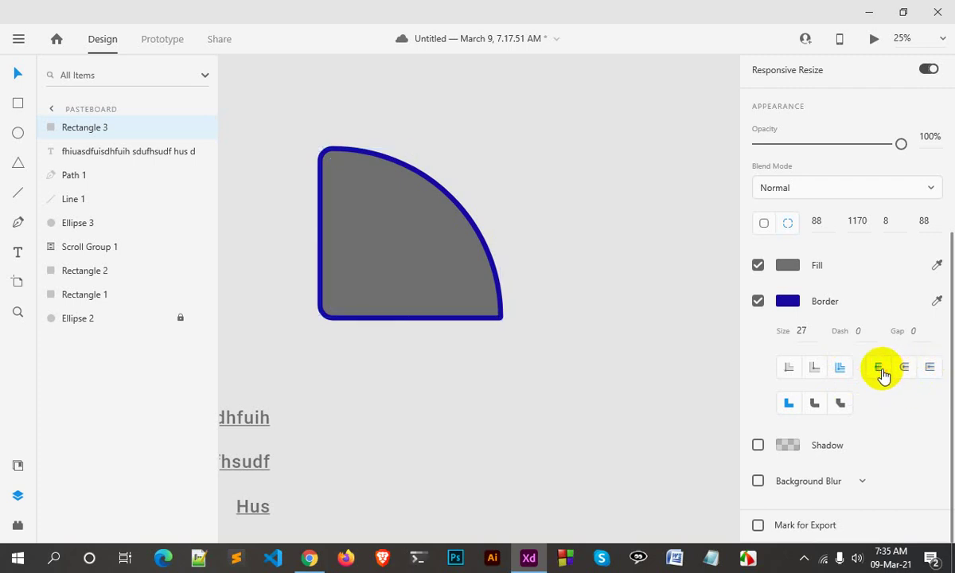
{"action": "left_click", "coordinate": [814, 406]}
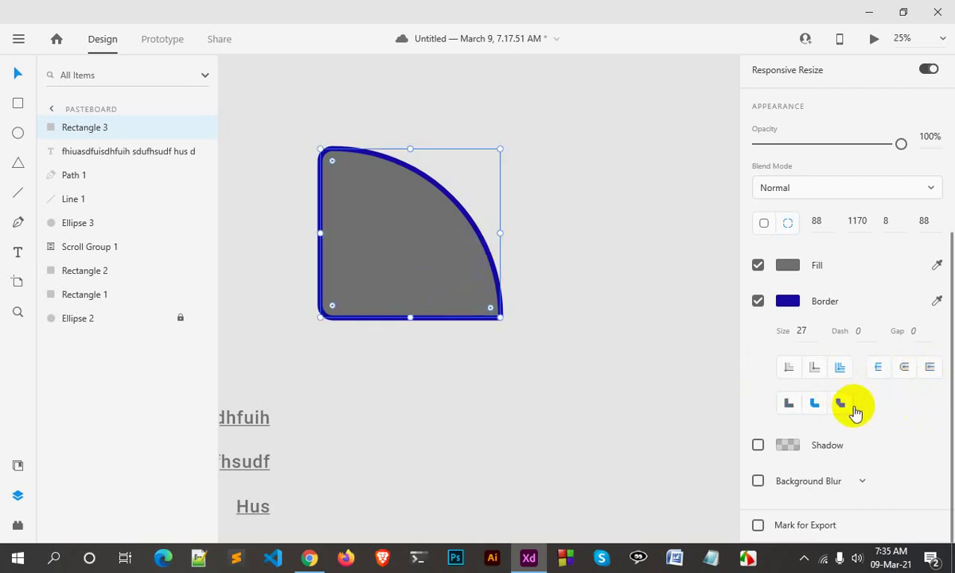
{"action": "left_click", "coordinate": [840, 403]}
{"action": "left_click", "coordinate": [495, 275]}
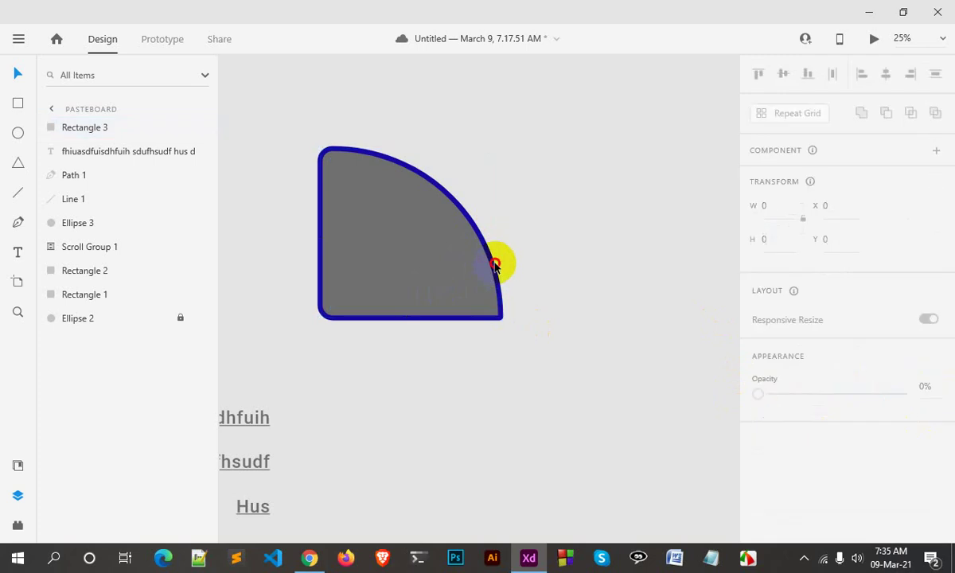
{"action": "left_click", "coordinate": [499, 275]}
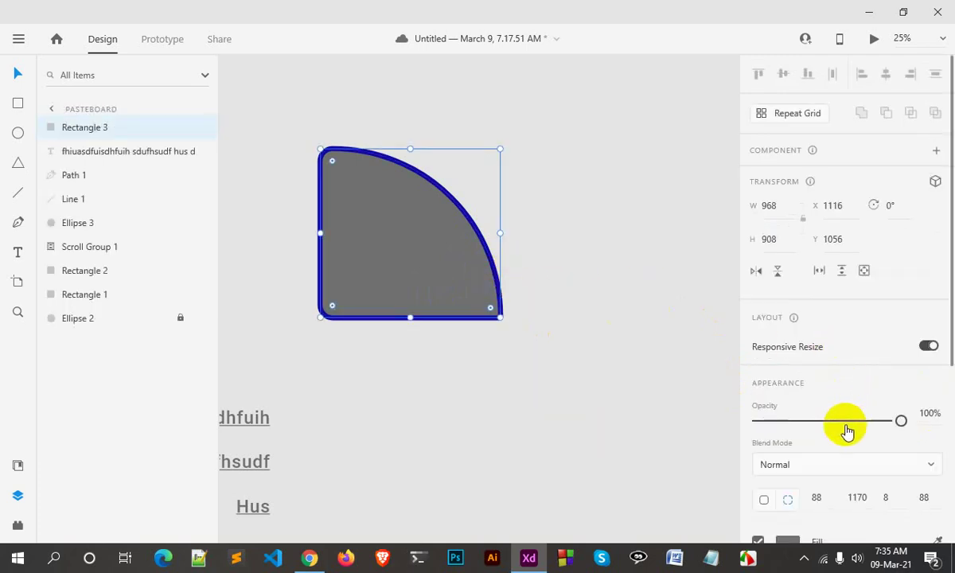
- Increase the border size to 68
{"action": "scroll", "coordinate": [845, 430], "scroll_direction": "down", "scroll_amount": 3}
{"action": "scroll", "coordinate": [836, 419], "scroll_direction": "down", "scroll_amount": 2}
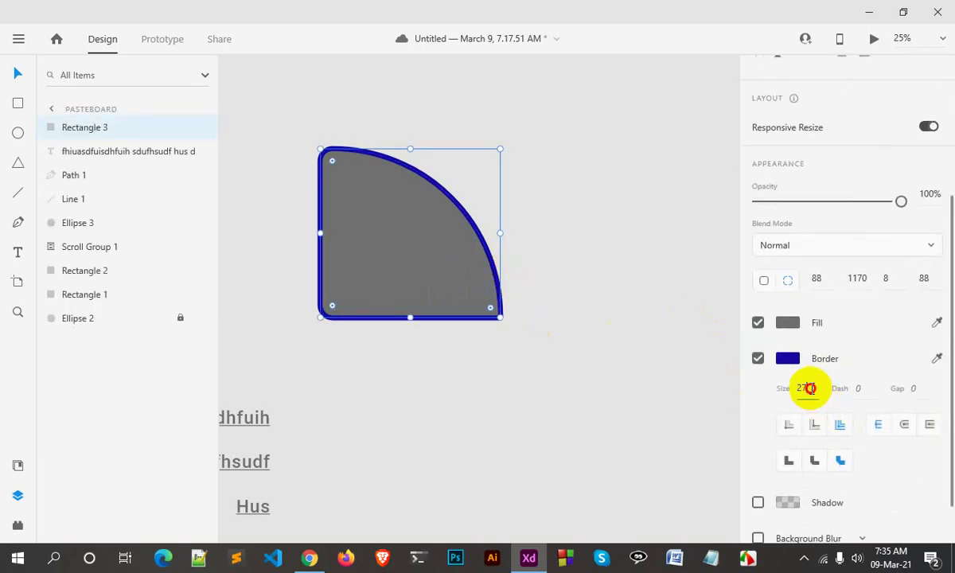
{"action": "key", "text": "Up"}
{"action": "key", "text": "Up"}
{"action": "key", "text": "Up"}
{"action": "key", "text": "Up"}
{"action": "key", "text": "Up"}
{"action": "key", "text": "Up"}
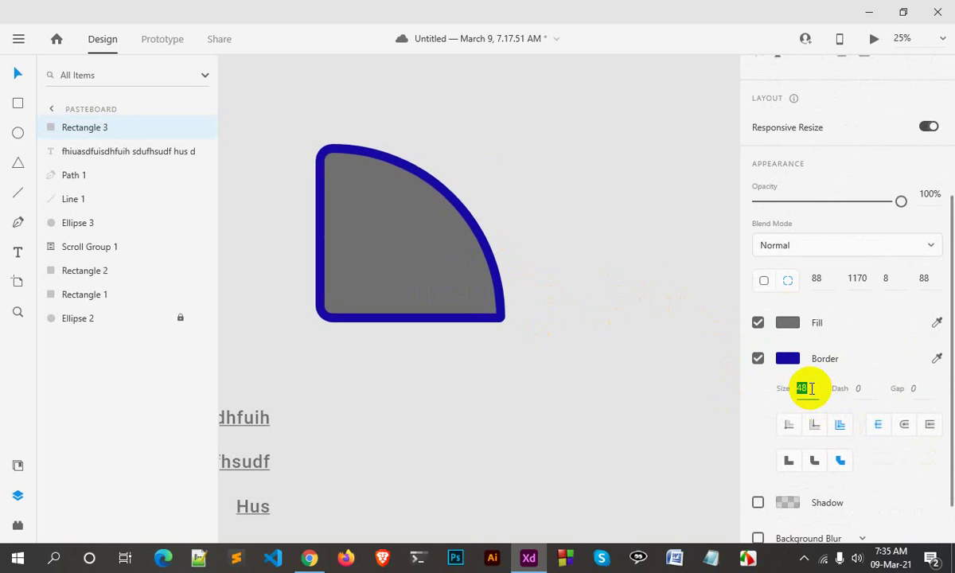
{"action": "key", "text": "Up"}
{"action": "key", "text": "Up"}
{"action": "key", "text": "Up"}
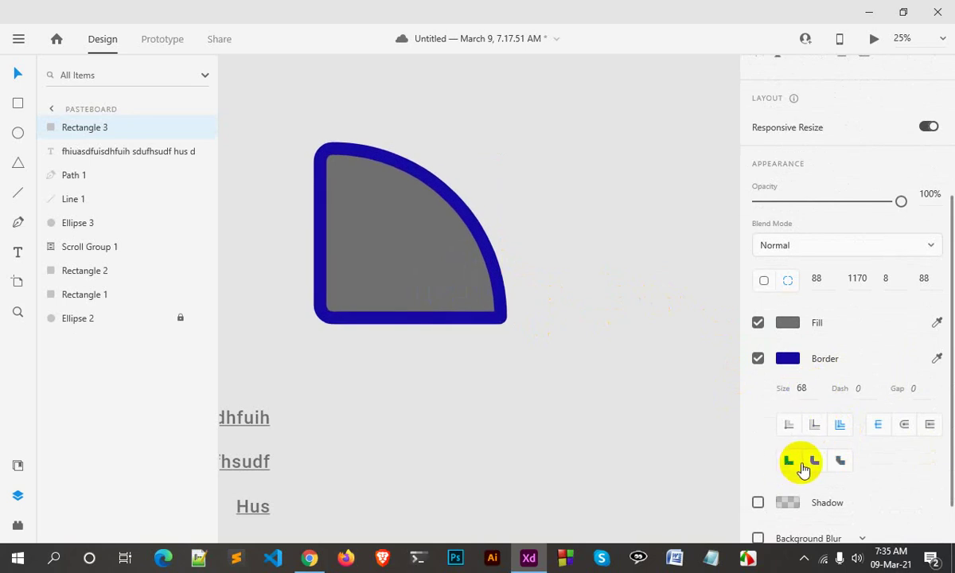
- Cycle the border position and corner joins, ending with an outer stroke
{"action": "left_click", "coordinate": [814, 460]}
{"action": "left_click", "coordinate": [814, 424]}
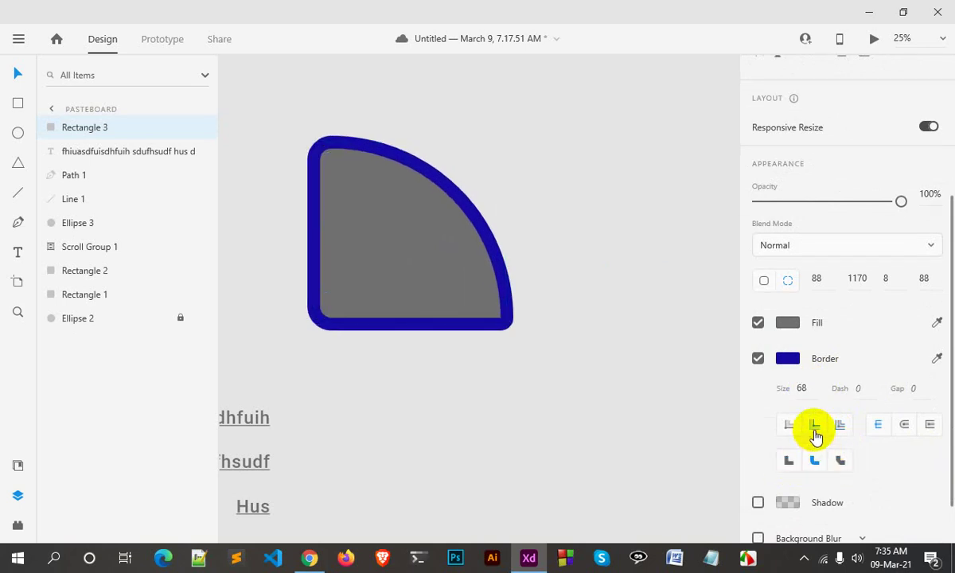
{"action": "left_click", "coordinate": [788, 460]}
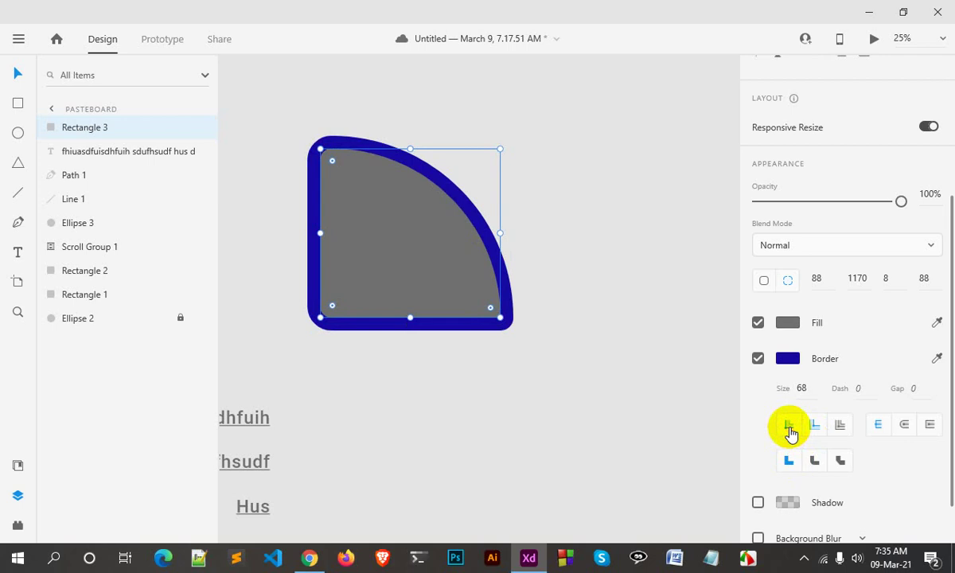
{"action": "left_click", "coordinate": [789, 430]}
{"action": "left_click", "coordinate": [788, 455]}
{"action": "left_click", "coordinate": [810, 430]}
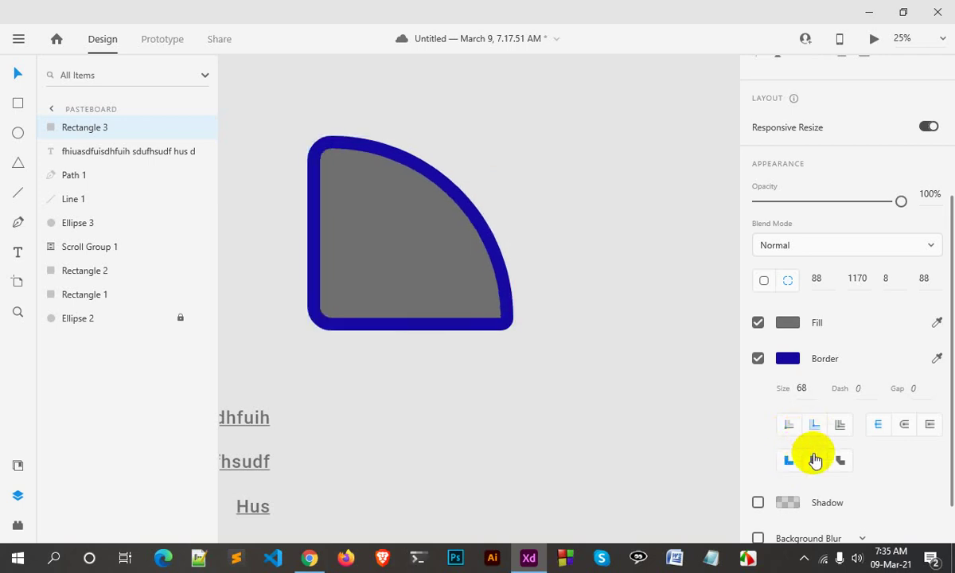
{"action": "left_click", "coordinate": [840, 460]}
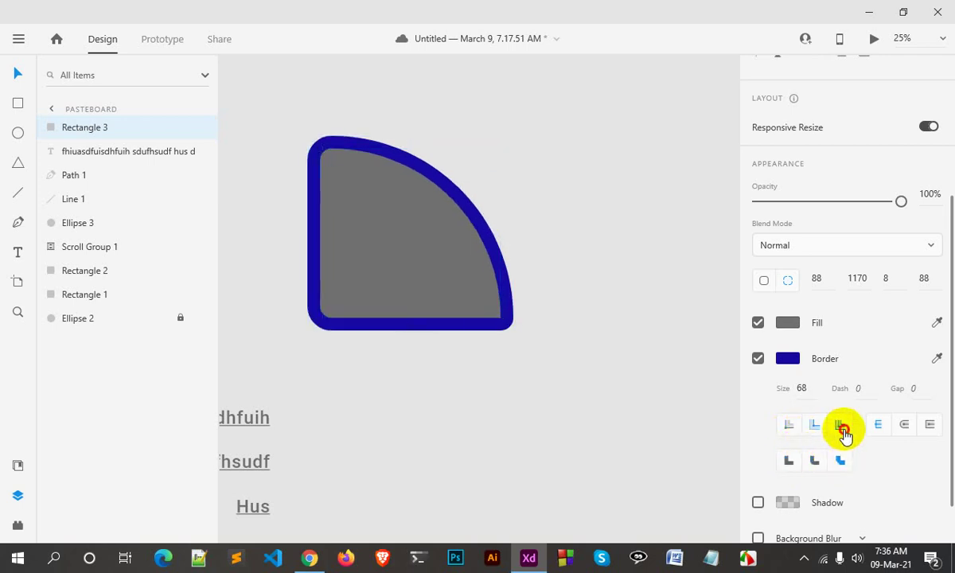
{"action": "left_click", "coordinate": [839, 425]}
{"action": "left_click", "coordinate": [812, 461]}
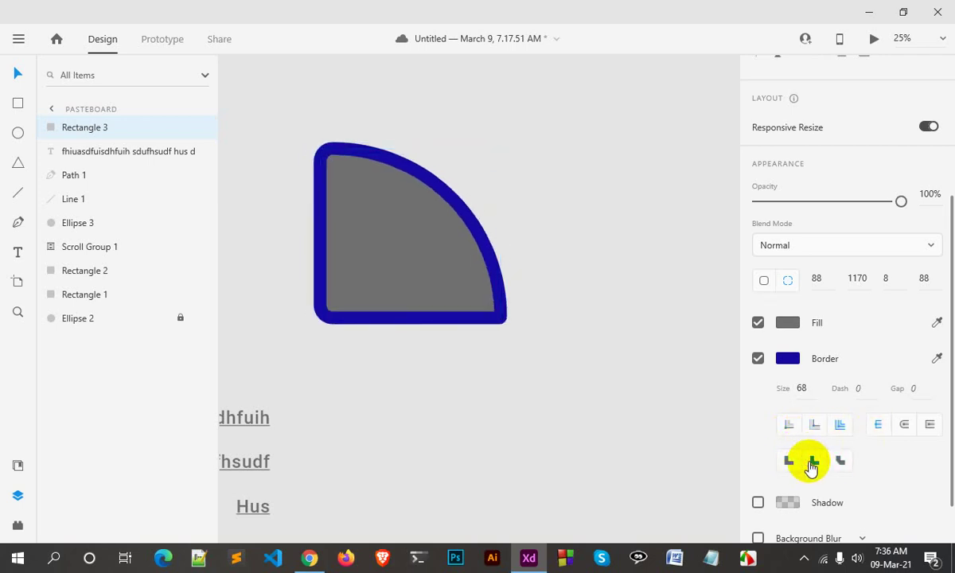
{"action": "scroll", "coordinate": [804, 449], "scroll_direction": "down", "scroll_amount": 1}
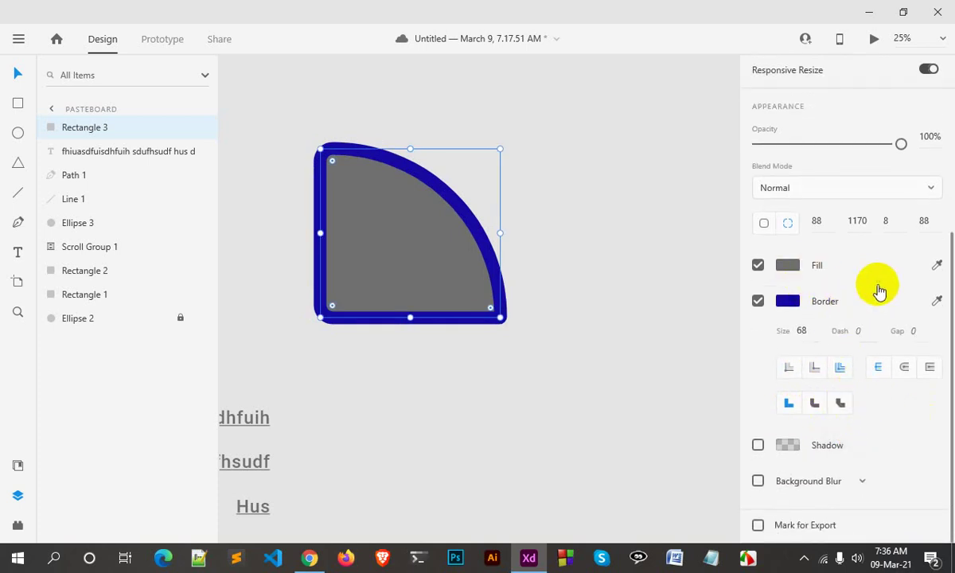
- Tint the fill dark red #851D1D and switch it to a radial gradient
{"action": "left_click", "coordinate": [787, 266]}
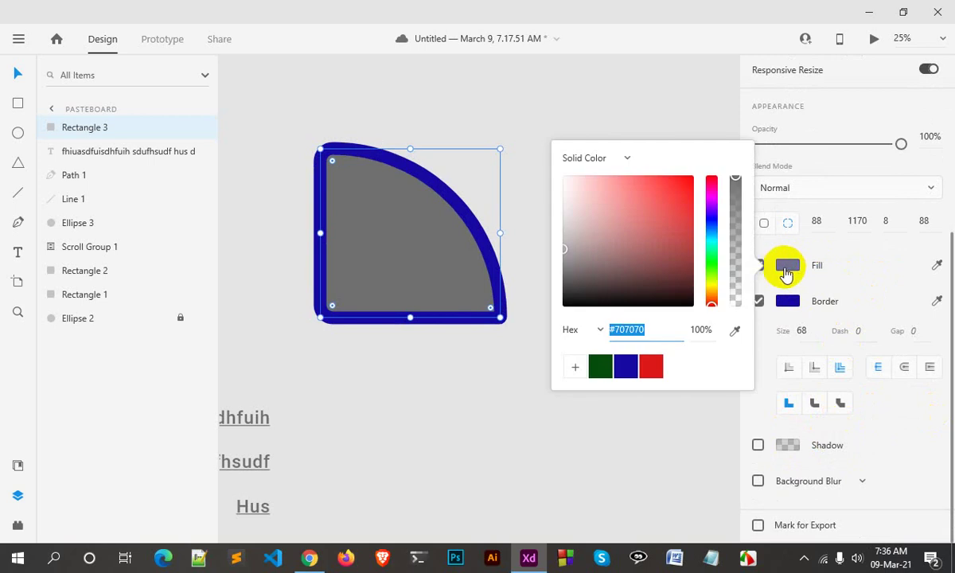
{"action": "mouse_move", "coordinate": [626, 252]}
{"action": "left_mouse_down"}
{"action": "mouse_move", "coordinate": [615, 231]}
{"action": "mouse_move", "coordinate": [663, 220]}
{"action": "mouse_move", "coordinate": [666, 244]}
{"action": "left_mouse_up"}
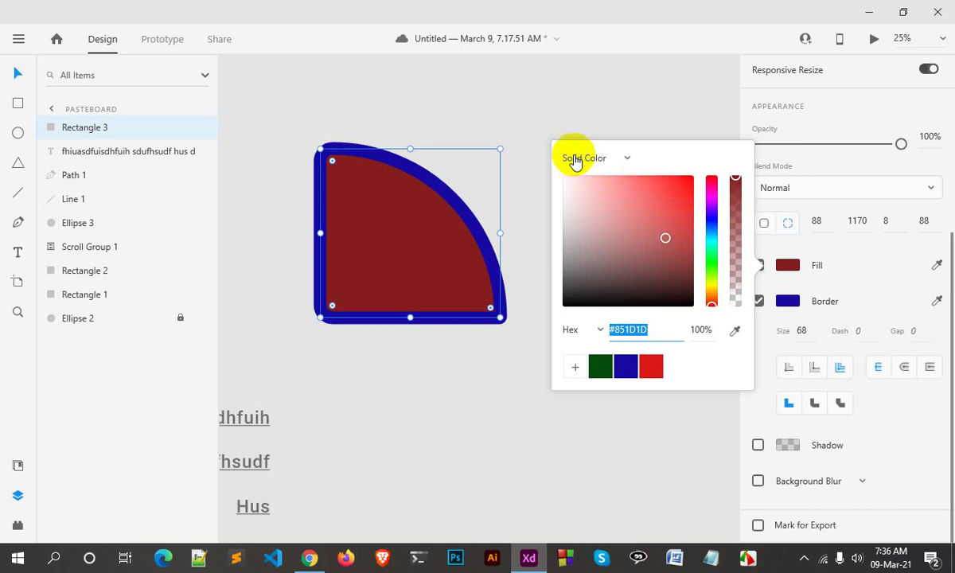
{"action": "left_click", "coordinate": [628, 162]}
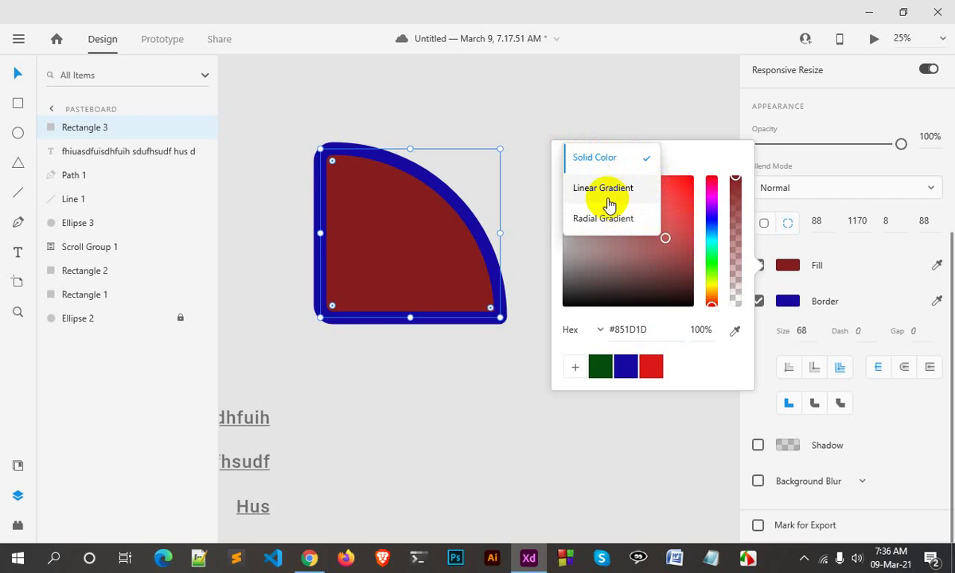
{"action": "left_click", "coordinate": [605, 191]}
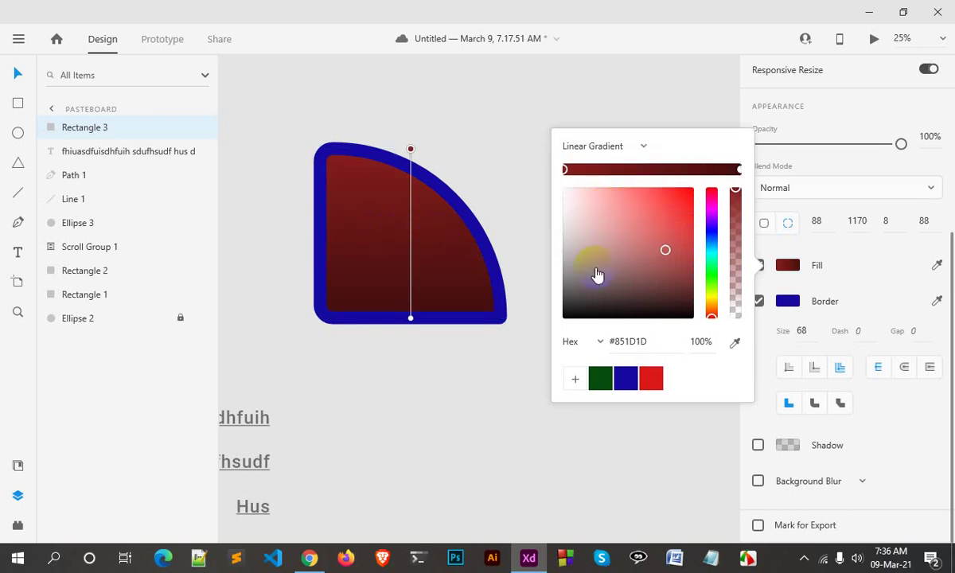
{"action": "left_click", "coordinate": [637, 148]}
{"action": "left_click", "coordinate": [636, 179]}
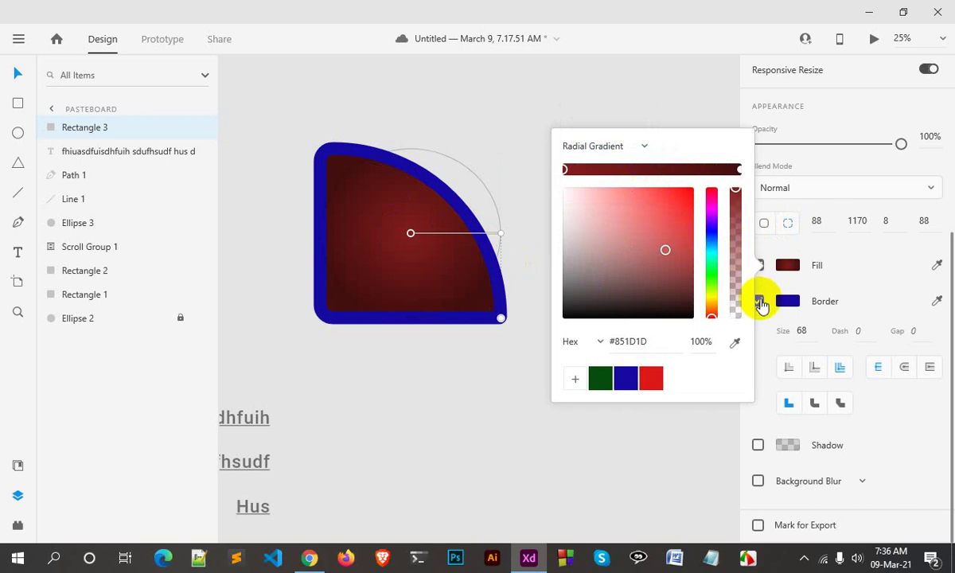
- Deselect, then reselect the quarter-circle shape
{"action": "left_click", "coordinate": [650, 433]}
{"action": "left_click", "coordinate": [418, 273]}
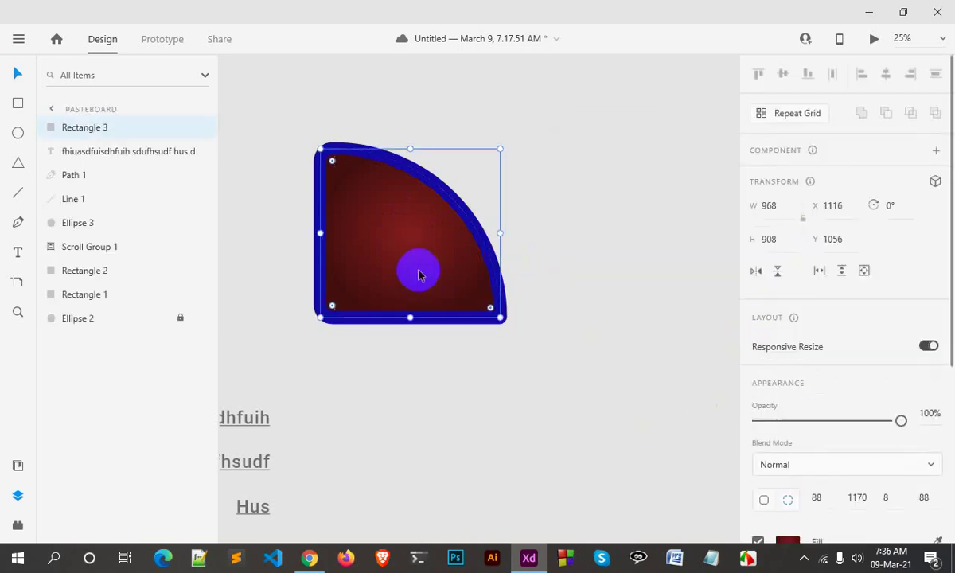
{"action": "scroll", "coordinate": [758, 345], "scroll_direction": "down", "scroll_amount": 3}
- Turn off the border and make the fill a linear gradient from purple #311D85 to red #EB0303
{"action": "left_click", "coordinate": [757, 303]}
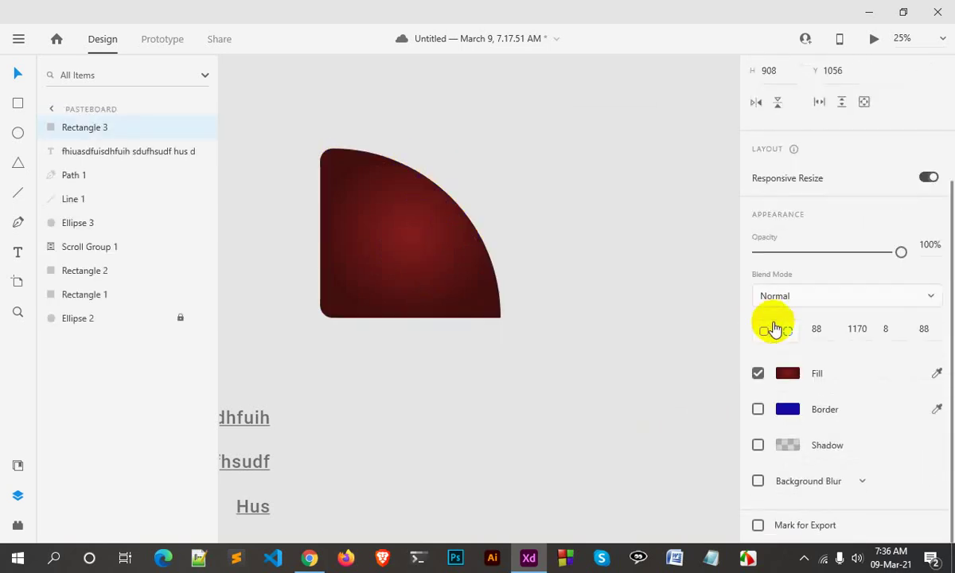
{"action": "left_click", "coordinate": [784, 373]}
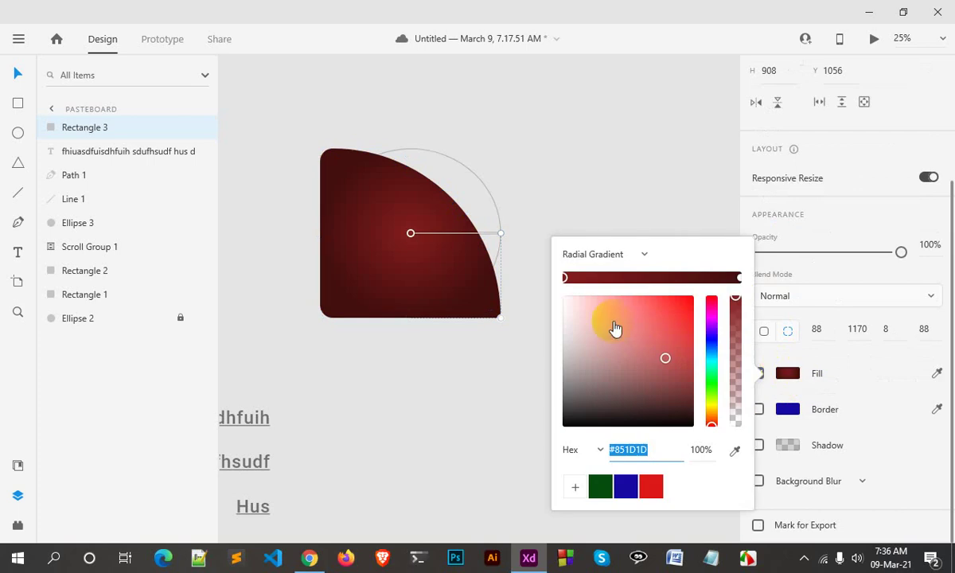
{"action": "left_click", "coordinate": [644, 258]}
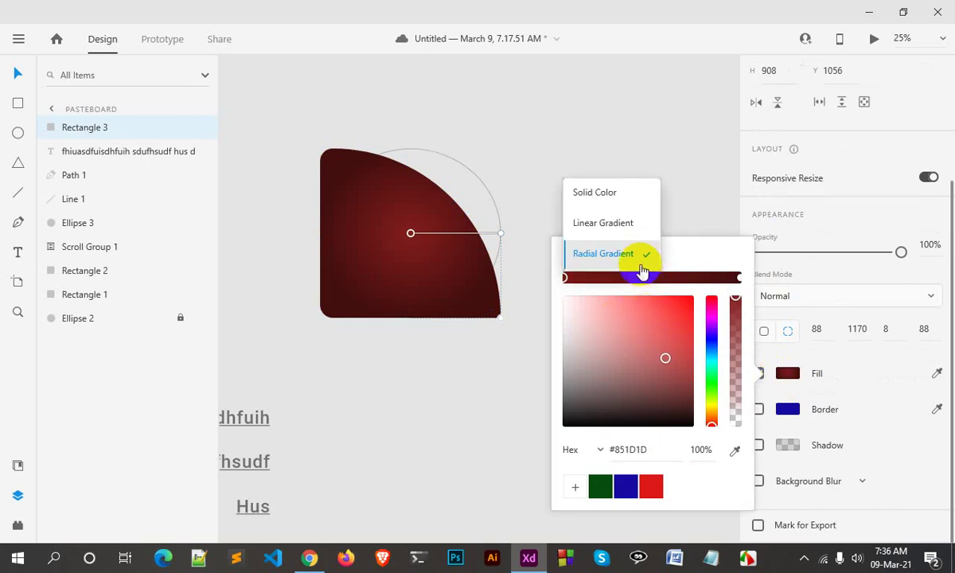
{"action": "left_click", "coordinate": [618, 227]}
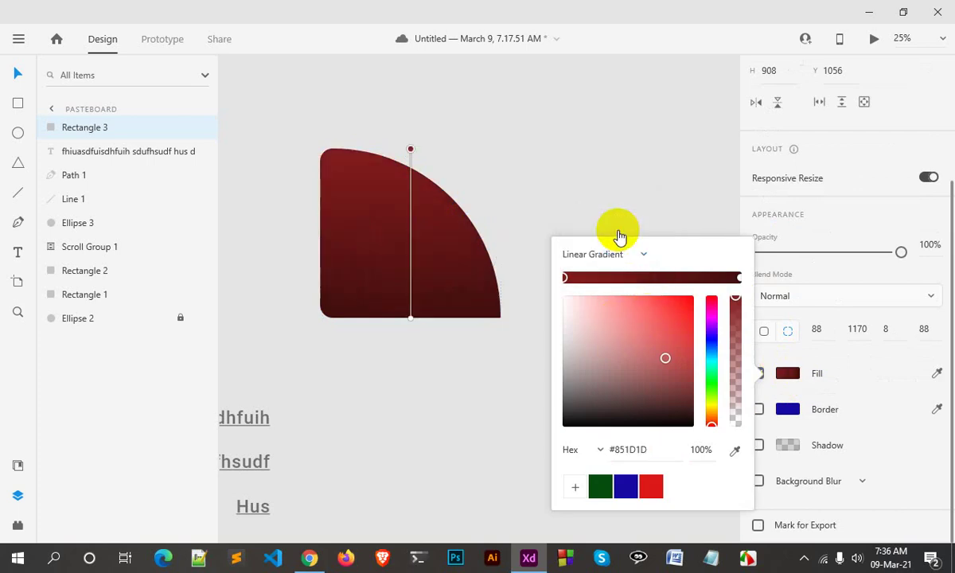
{"action": "left_click", "coordinate": [561, 277]}
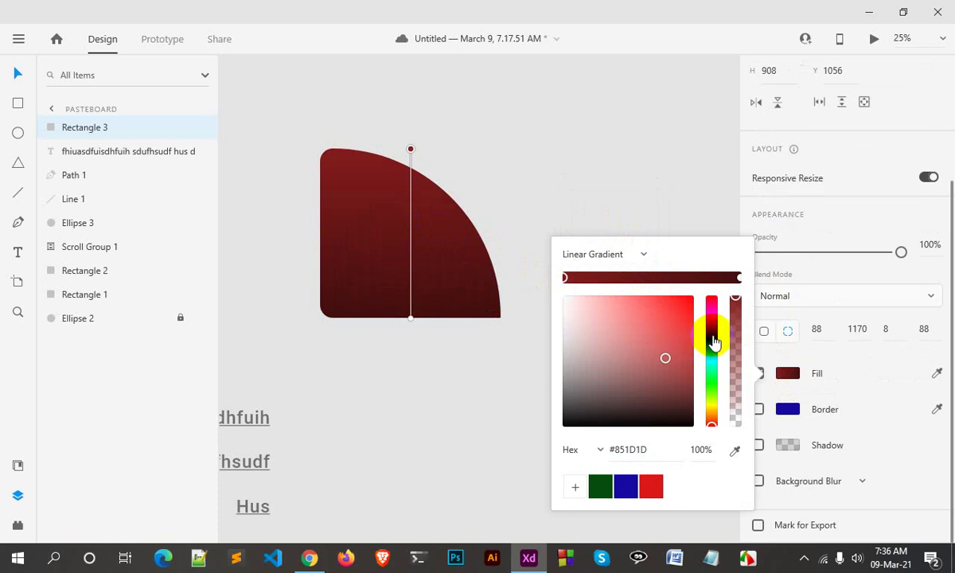
{"action": "left_click", "coordinate": [711, 336]}
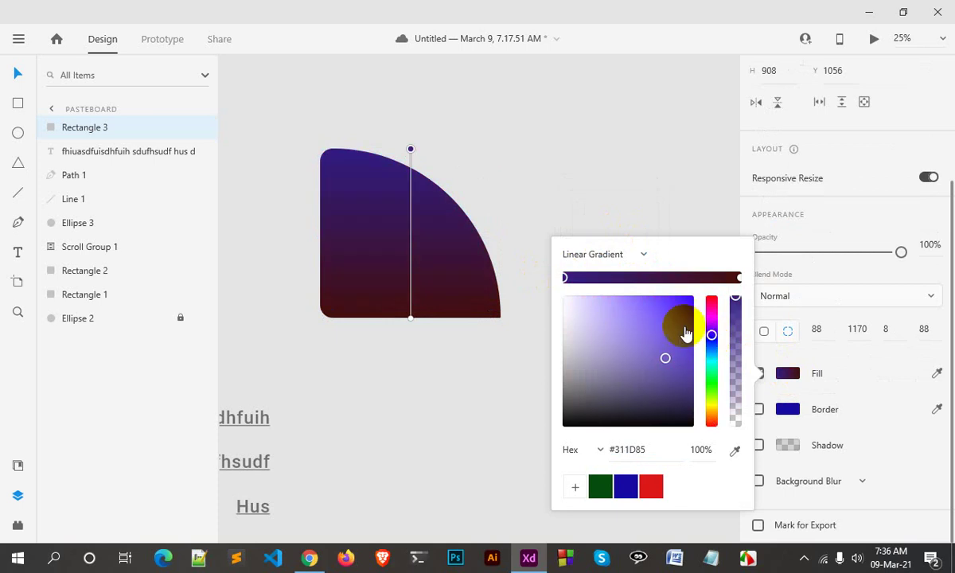
{"action": "left_click", "coordinate": [739, 279]}
{"action": "left_click", "coordinate": [691, 307]}
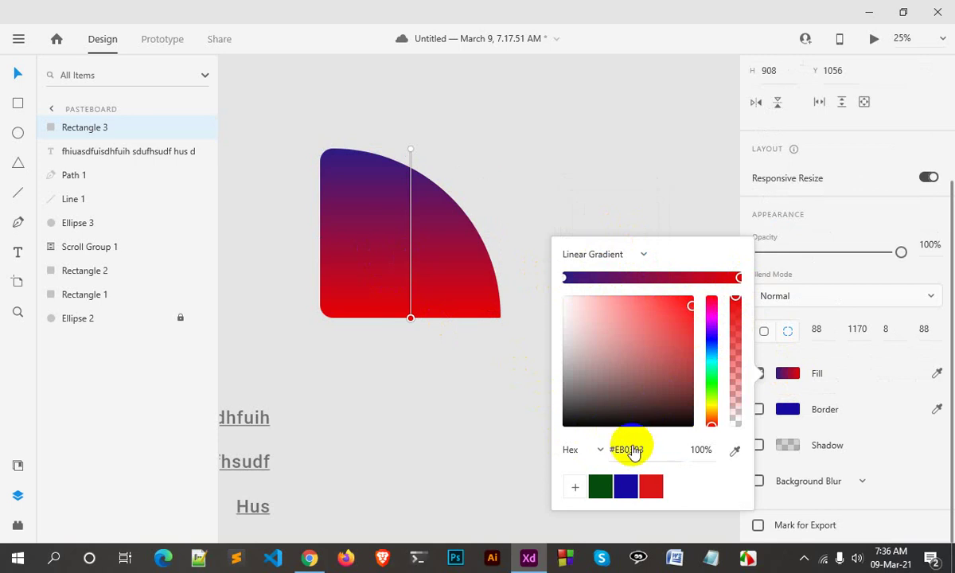
- Add green and dark pinkish-red middle stops to the gradient
{"action": "left_click", "coordinate": [621, 277]}
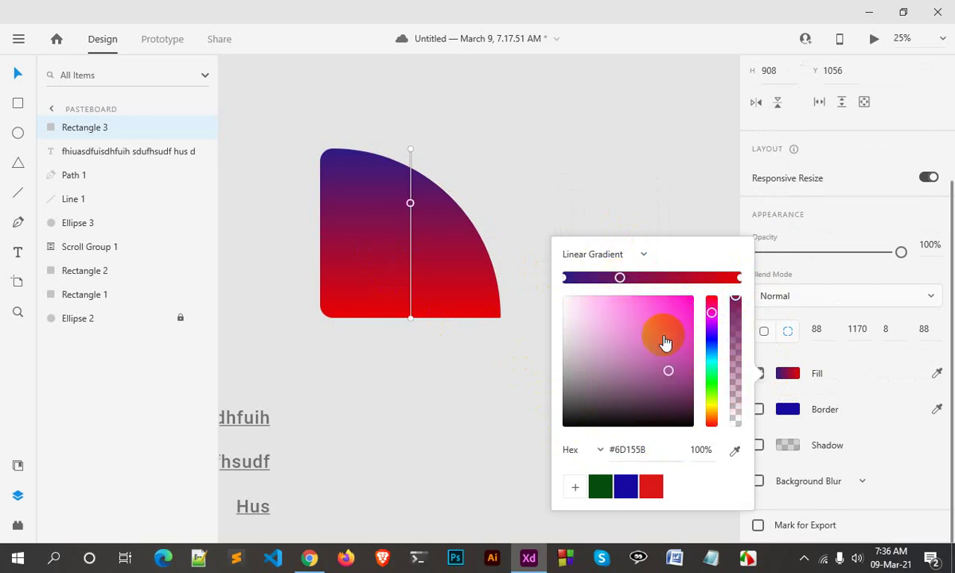
{"action": "left_click", "coordinate": [713, 380]}
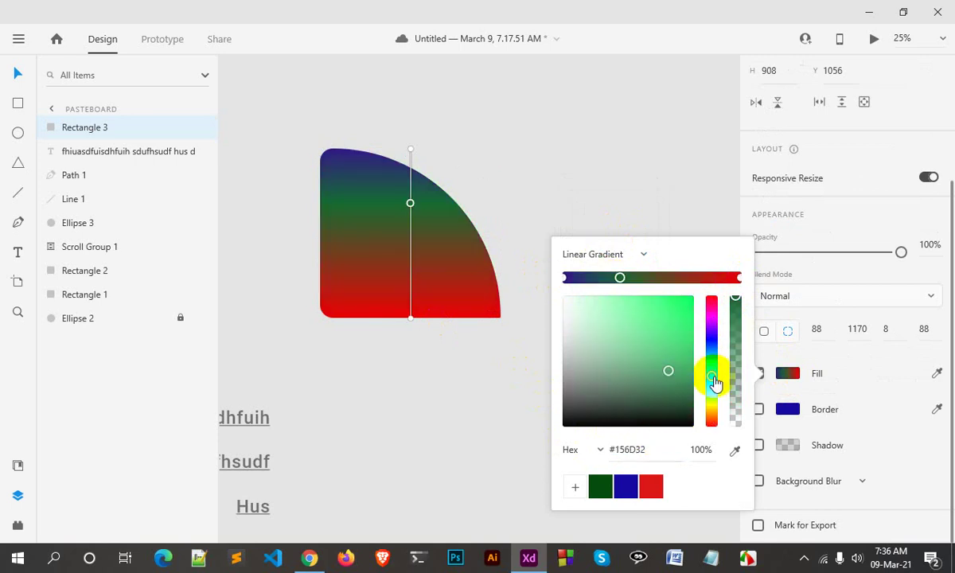
{"action": "left_click", "coordinate": [680, 392]}
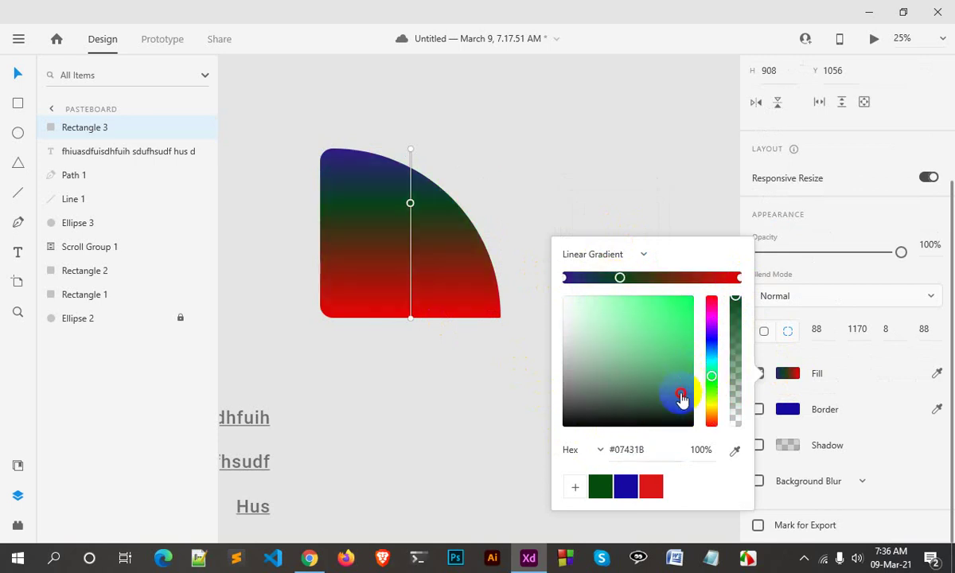
{"action": "left_click", "coordinate": [682, 279]}
{"action": "left_click", "coordinate": [713, 315]}
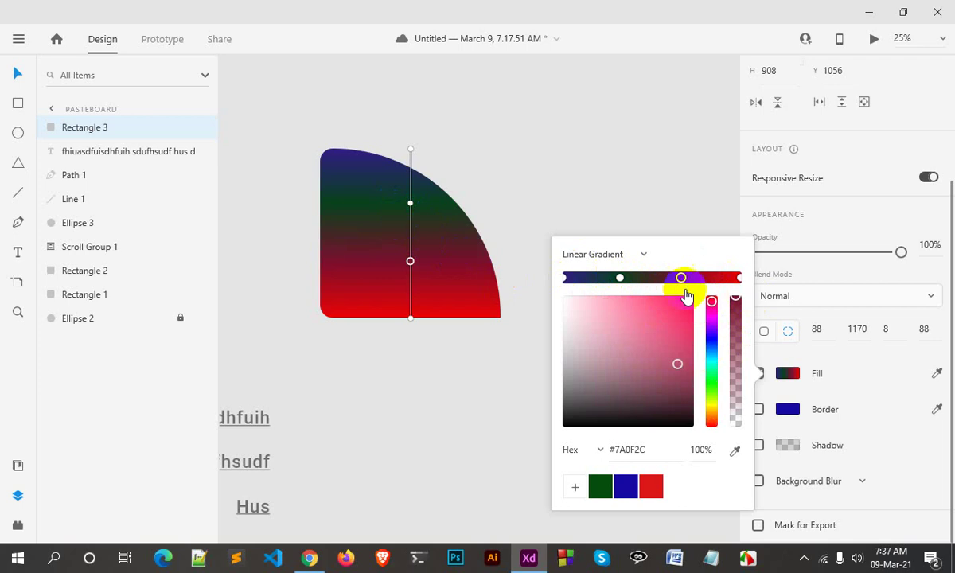
- Delete the extra green and reddish stops, leaving a two-stop gradient
{"action": "left_click", "coordinate": [619, 278]}
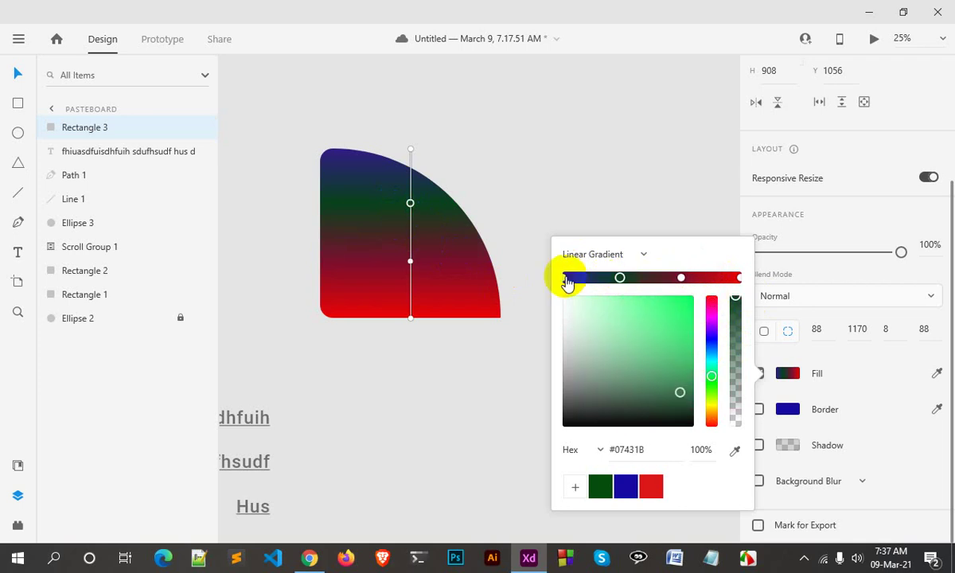
{"action": "left_click", "coordinate": [567, 279]}
{"action": "left_click", "coordinate": [622, 278]}
{"action": "left_click", "coordinate": [679, 278]}
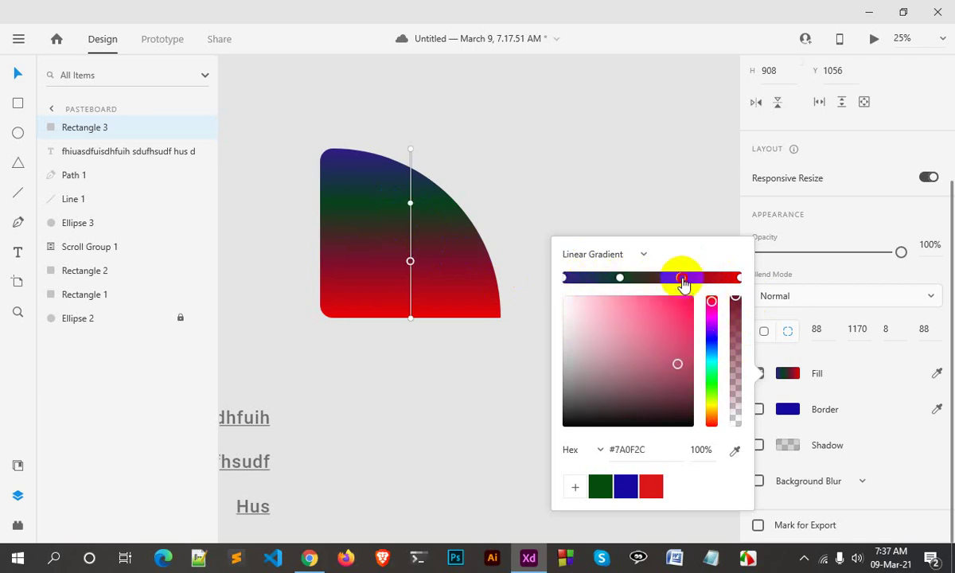
{"action": "left_click_drag", "start_coordinate": [692, 259], "coordinate": [703, 234]}
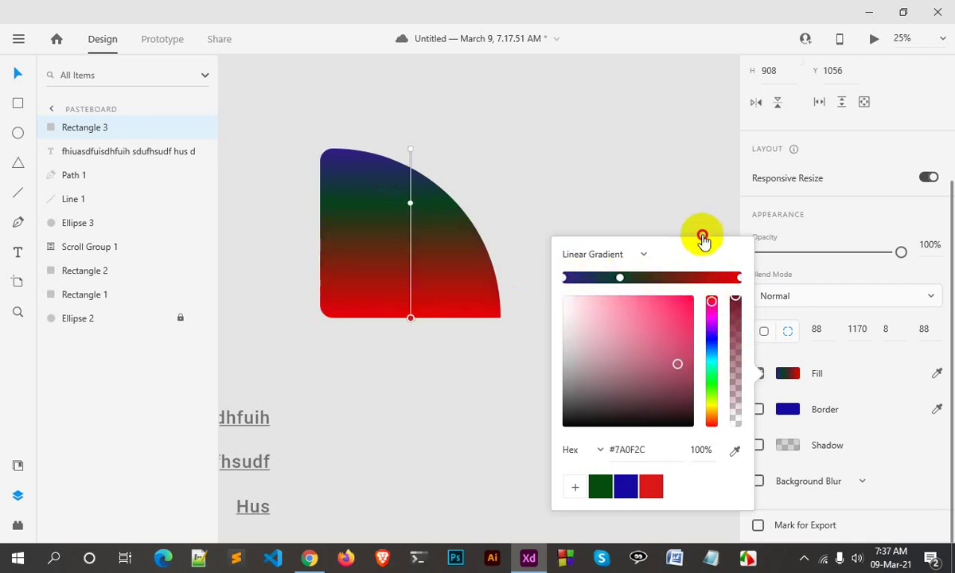
{"action": "left_click_drag", "start_coordinate": [625, 279], "coordinate": [661, 251]}
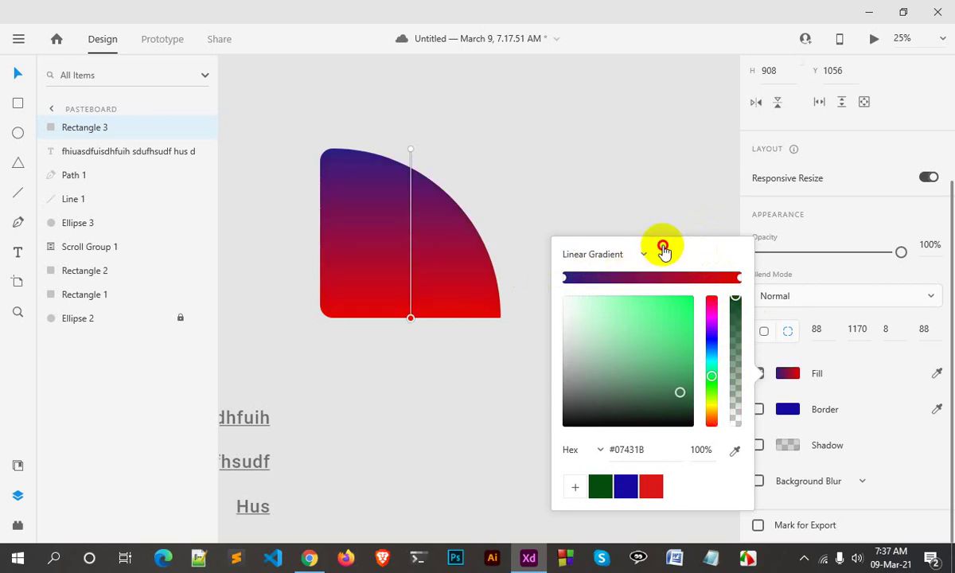
- Darken the red stop to #920F0F and tilt the gradient from top-left down to bottom
{"action": "left_click", "coordinate": [681, 351]}
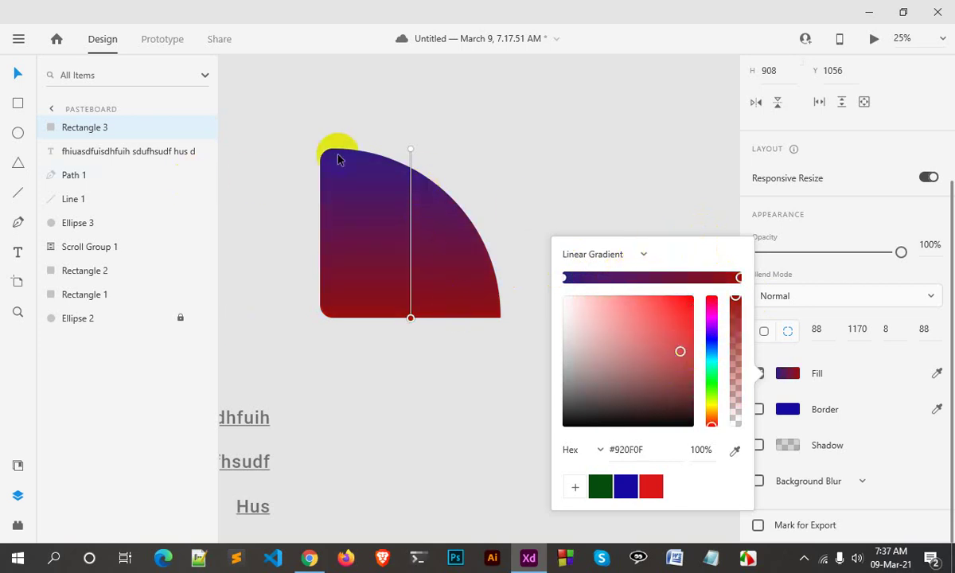
{"action": "left_click_drag", "start_coordinate": [409, 148], "coordinate": [391, 184]}
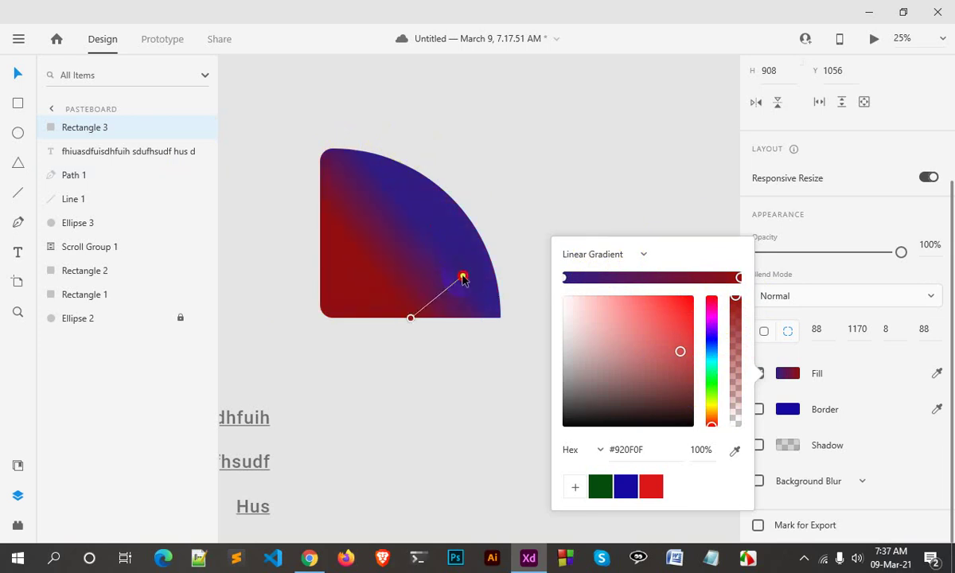
{"action": "left_click_drag", "start_coordinate": [439, 311], "coordinate": [370, 255]}
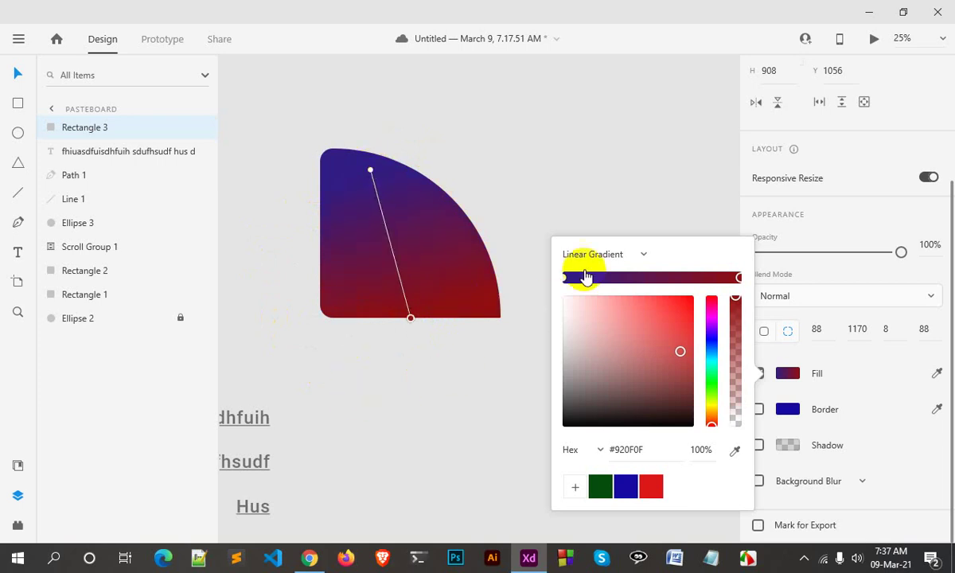
{"action": "left_click", "coordinate": [645, 259]}
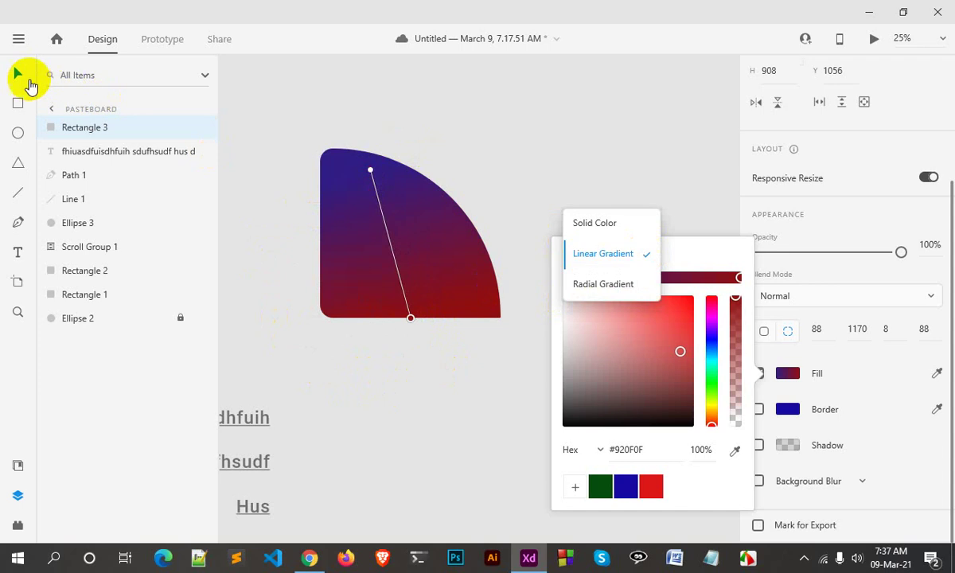
{"action": "left_click", "coordinate": [21, 78]}
{"action": "left_click", "coordinate": [17, 103]}
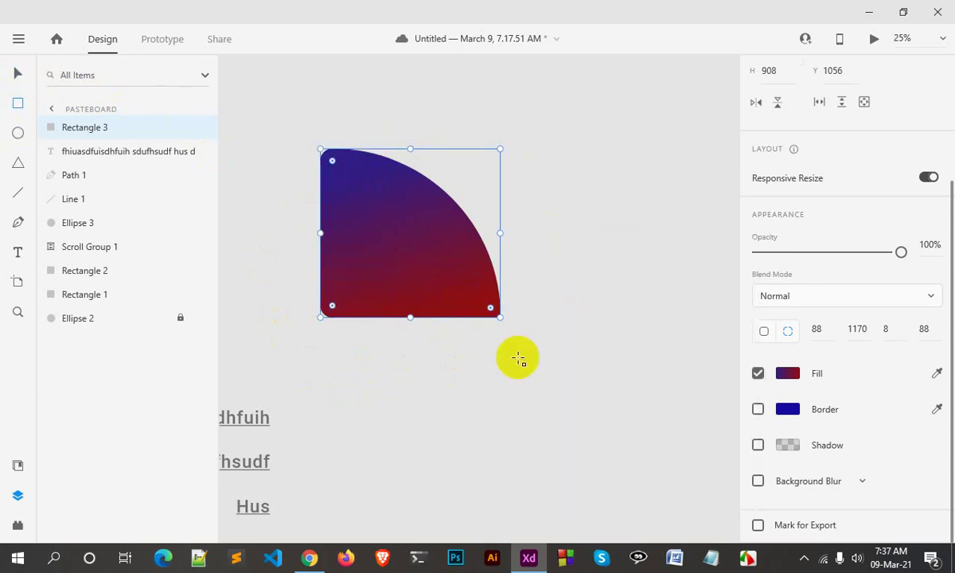
- Draw Rectangle 4 below the quarter-circle and give it a red-centred radial gradient
{"action": "left_click_drag", "start_coordinate": [398, 362], "coordinate": [614, 481]}
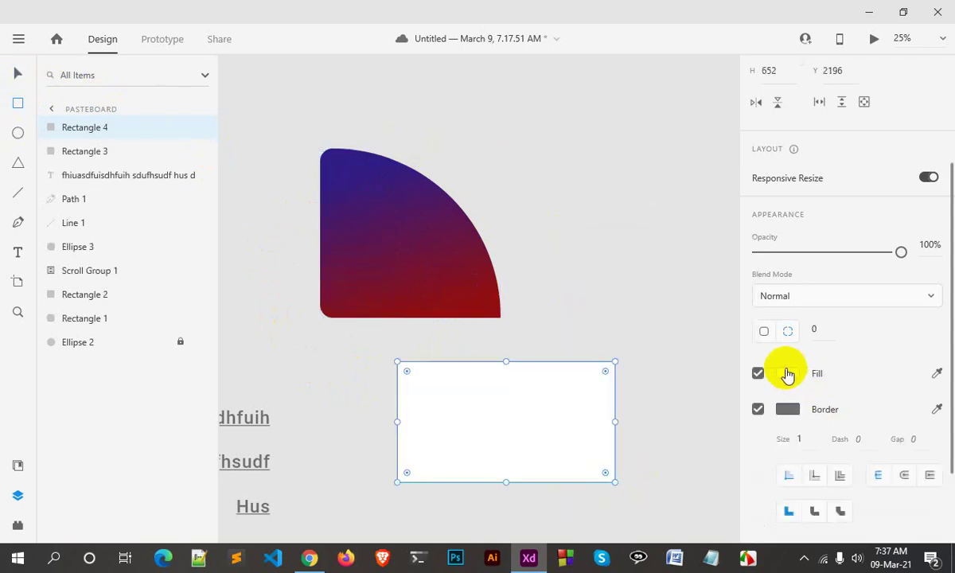
{"action": "left_click", "coordinate": [787, 373]}
{"action": "left_click", "coordinate": [628, 269]}
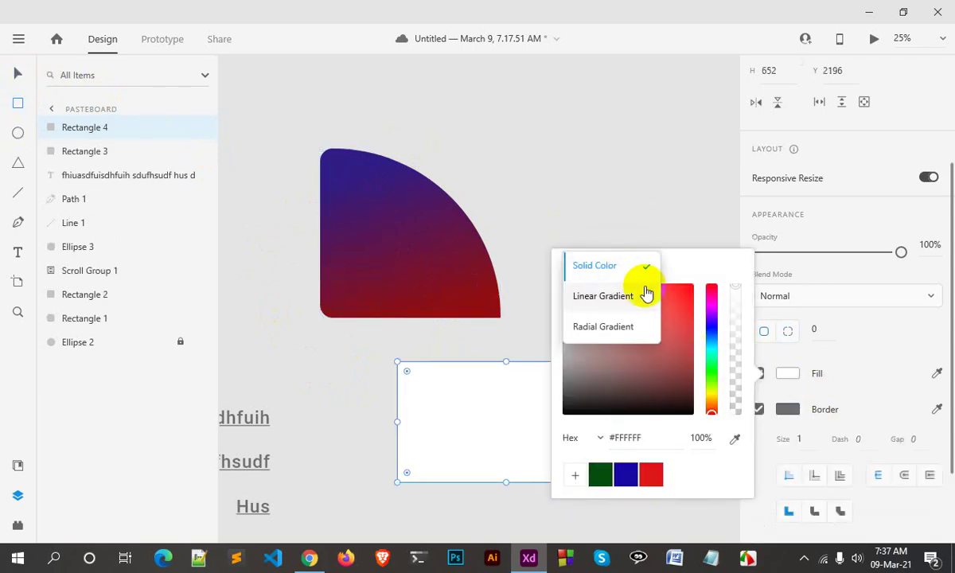
{"action": "left_click", "coordinate": [618, 331]}
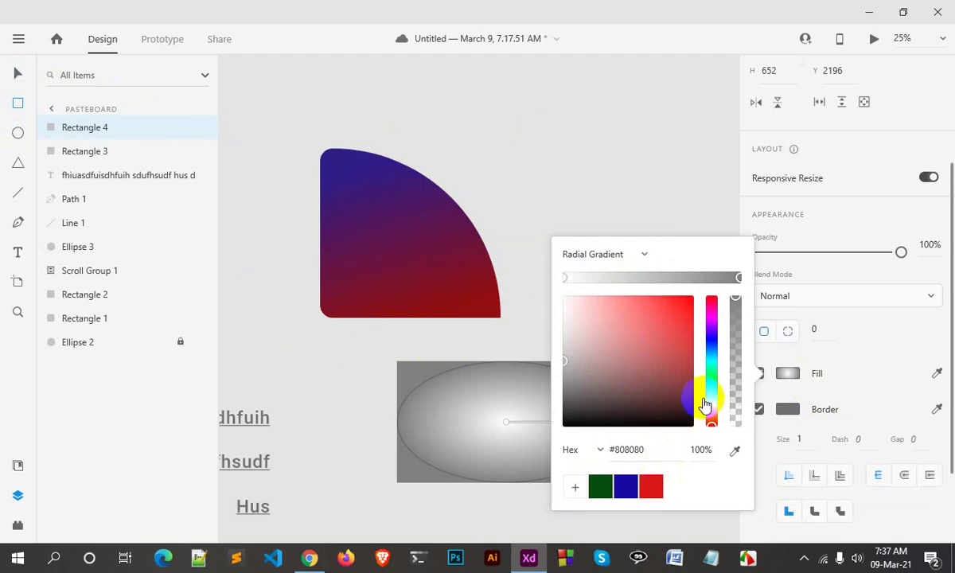
{"action": "left_click", "coordinate": [565, 277]}
{"action": "left_click", "coordinate": [681, 322]}
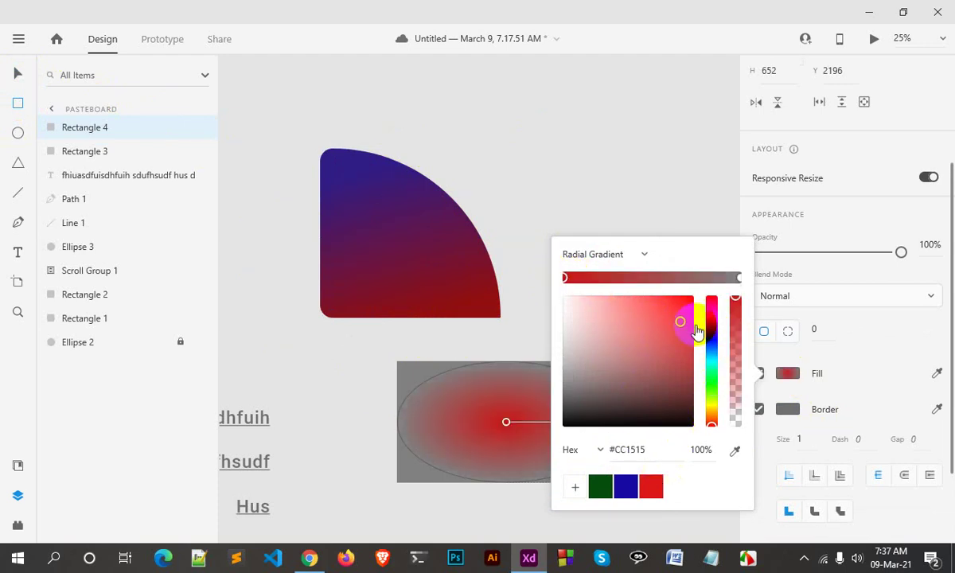
{"action": "left_click", "coordinate": [739, 278]}
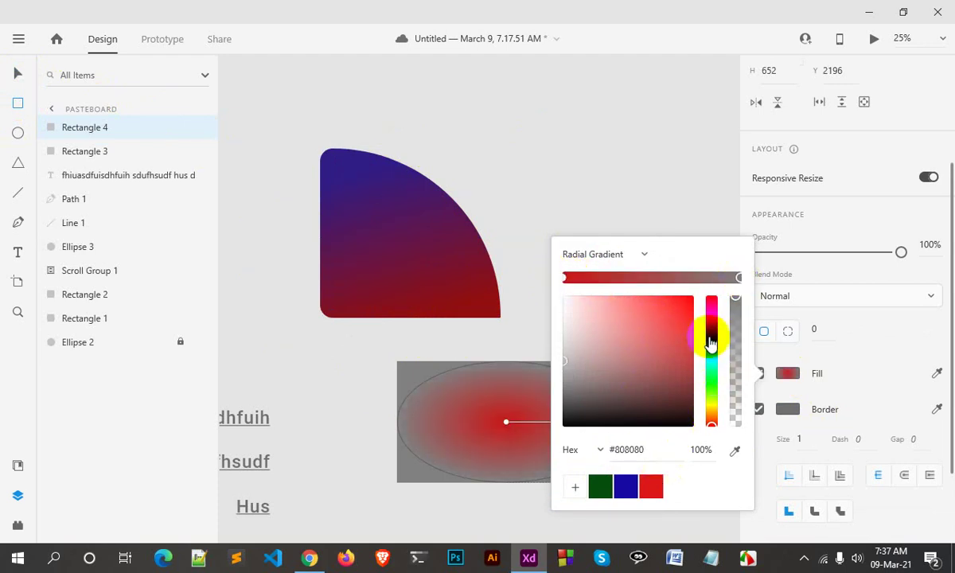
{"action": "left_click", "coordinate": [711, 337]}
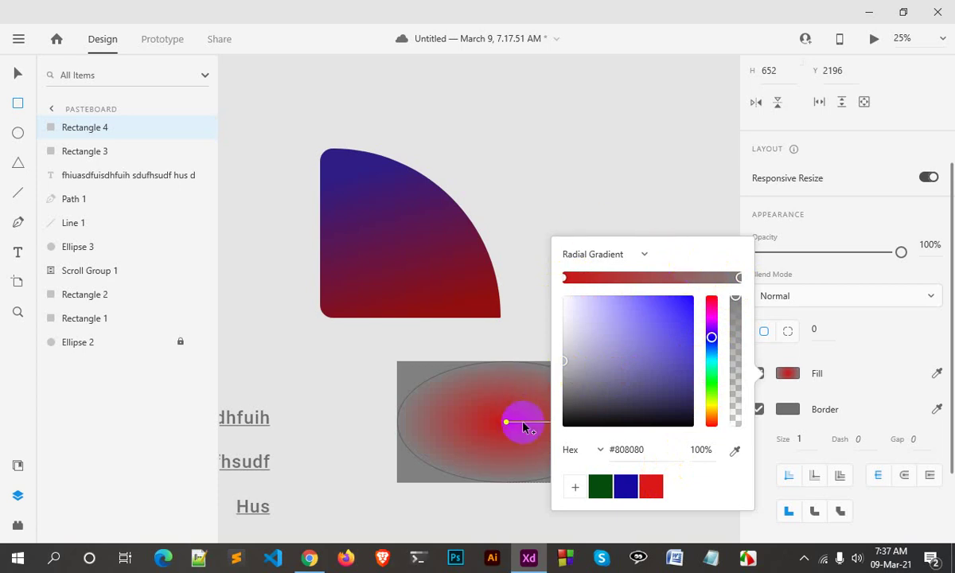
{"action": "left_click", "coordinate": [466, 420]}
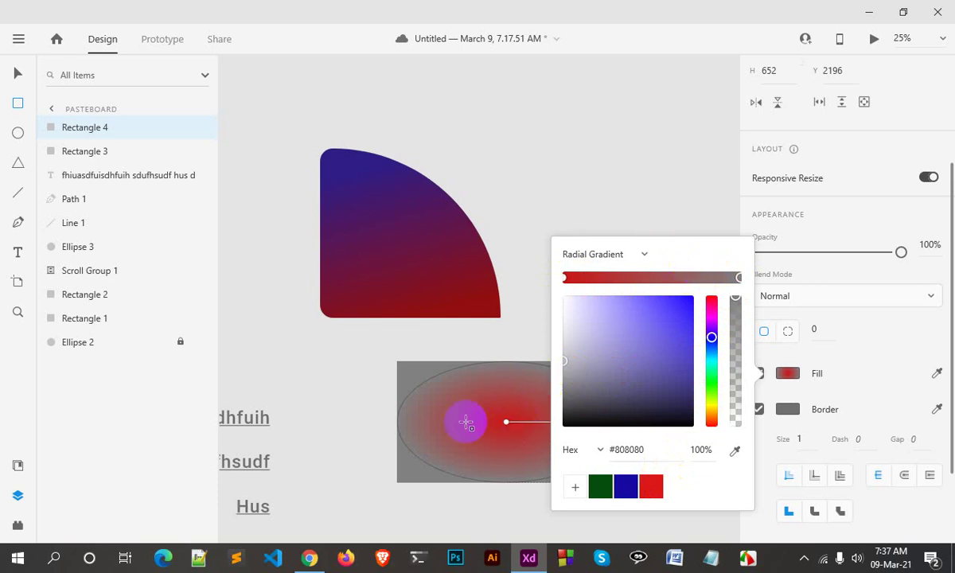
{"action": "left_click", "coordinate": [521, 246]}
- Bring the rectangle into view and keep its fill as a radial gradient
{"action": "mouse_move", "coordinate": [524, 420]}
{"action": "left_mouse_down"}
{"action": "mouse_move", "coordinate": [486, 326]}
{"action": "mouse_move", "coordinate": [465, 324]}
{"action": "left_mouse_up"}
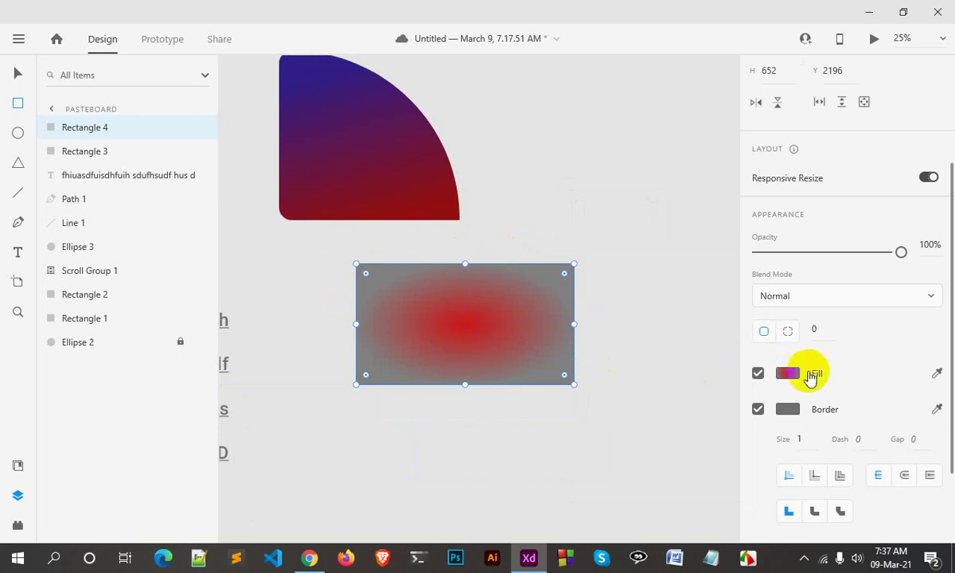
{"action": "left_click", "coordinate": [788, 373]}
{"action": "left_click", "coordinate": [636, 256]}
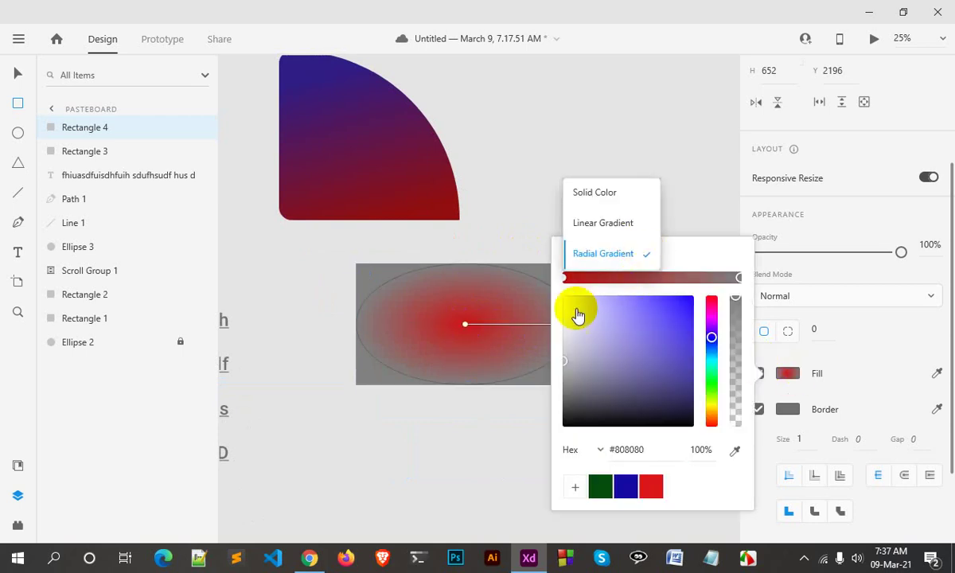
{"action": "left_click", "coordinate": [518, 324]}
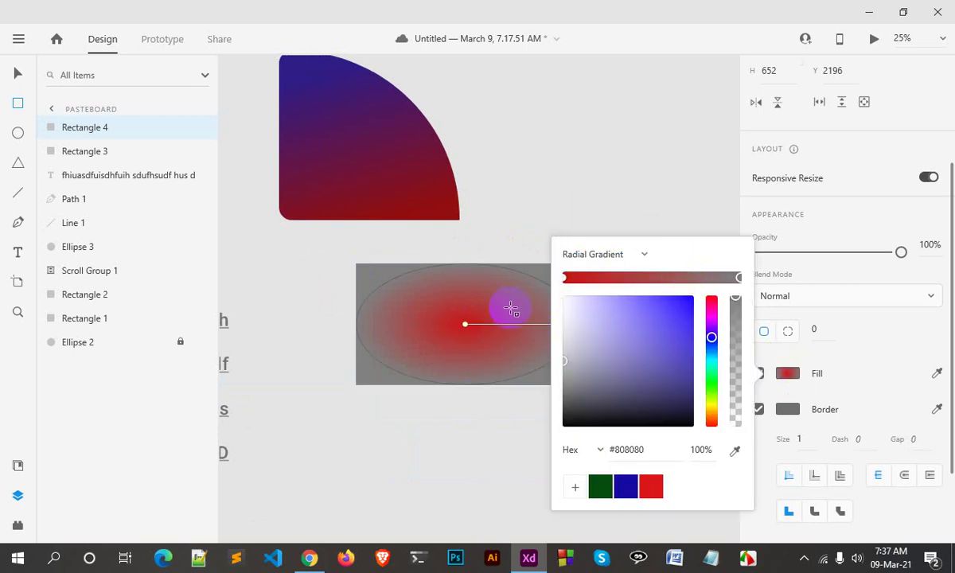
{"action": "left_click", "coordinate": [452, 362]}
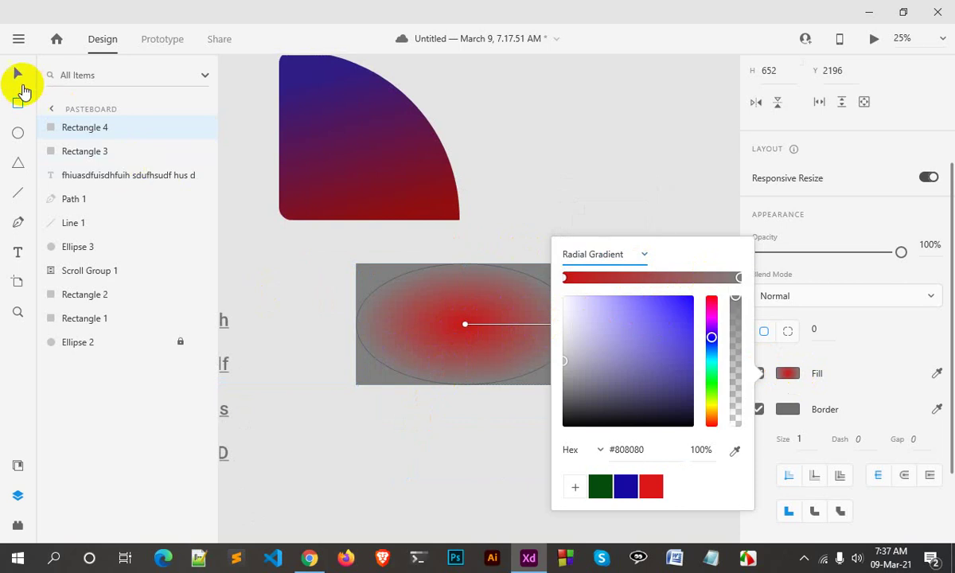
{"action": "left_click", "coordinate": [22, 89]}
{"action": "left_click_drag", "start_coordinate": [472, 424], "coordinate": [382, 348]}
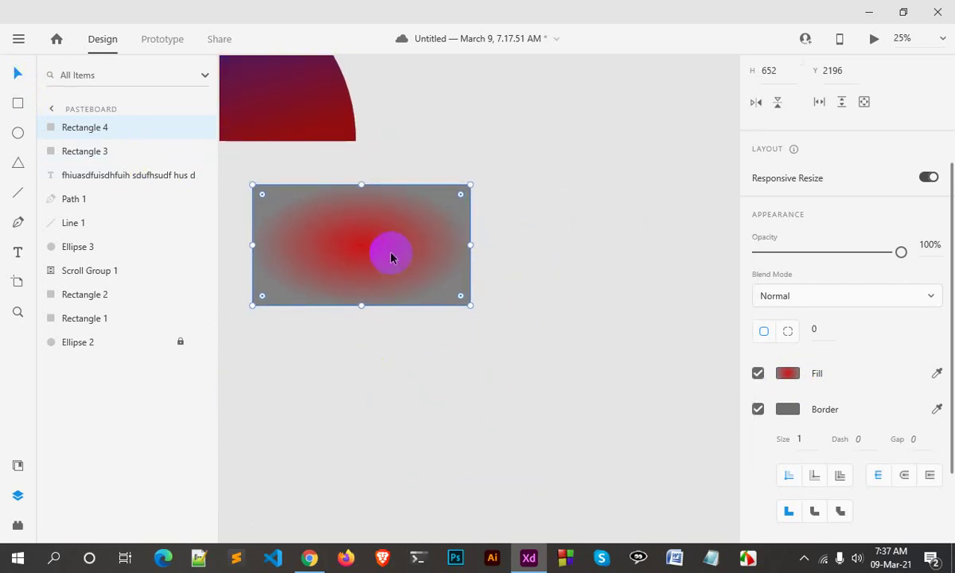
- Add a bright red #F80707 stop and drag the gradient handles to widen the red centre
{"action": "left_click", "coordinate": [786, 373]}
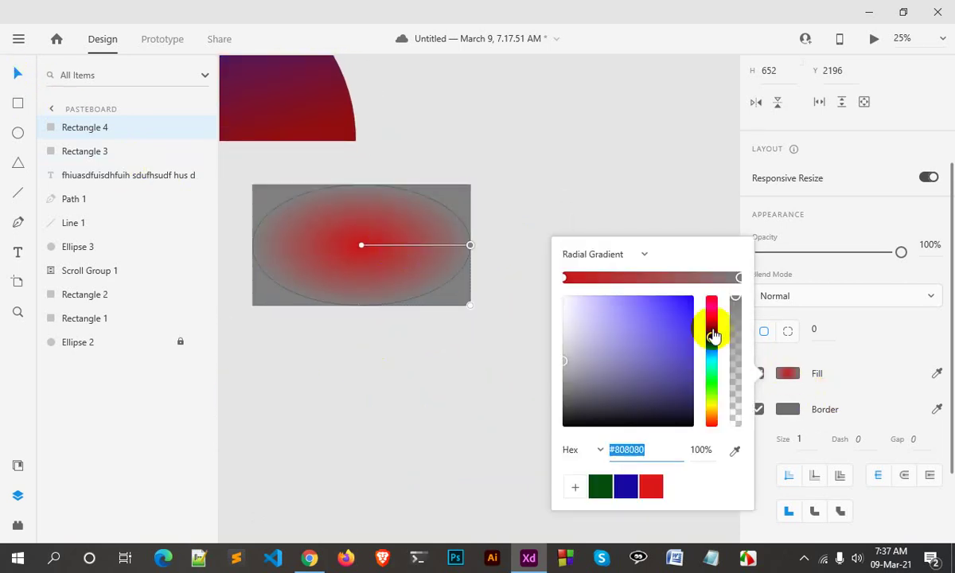
{"action": "left_click", "coordinate": [639, 278]}
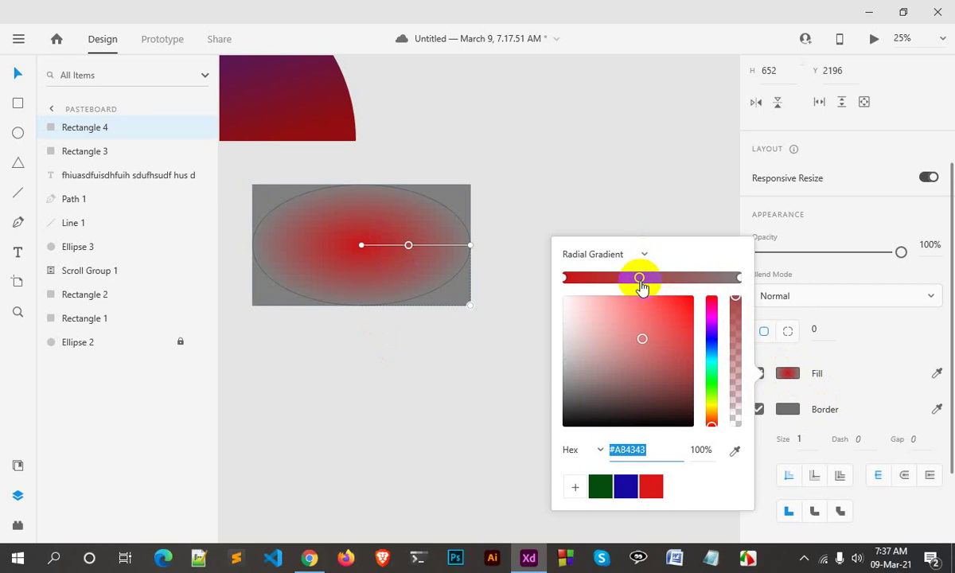
{"action": "left_click", "coordinate": [690, 300]}
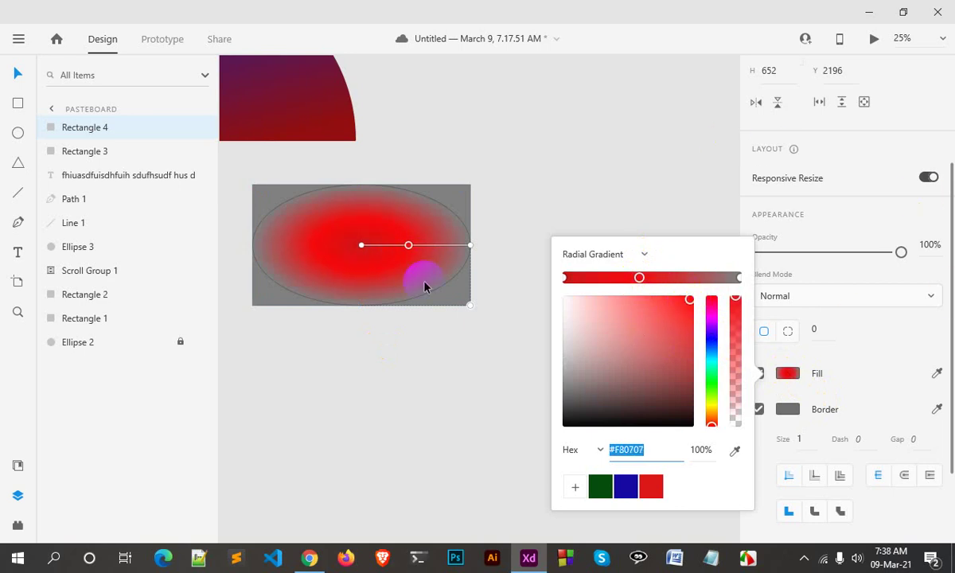
{"action": "mouse_move", "coordinate": [407, 247]}
{"action": "left_mouse_down"}
{"action": "mouse_move", "coordinate": [601, 241]}
{"action": "mouse_move", "coordinate": [465, 249]}
{"action": "mouse_move", "coordinate": [524, 256]}
{"action": "mouse_move", "coordinate": [580, 245]}
{"action": "mouse_move", "coordinate": [417, 251]}
{"action": "mouse_move", "coordinate": [481, 244]}
{"action": "left_mouse_up"}
{"action": "mouse_move", "coordinate": [506, 231]}
{"action": "left_mouse_down"}
{"action": "mouse_move", "coordinate": [497, 202]}
{"action": "mouse_move", "coordinate": [468, 186]}
{"action": "mouse_move", "coordinate": [492, 175]}
{"action": "mouse_move", "coordinate": [487, 260]}
{"action": "mouse_move", "coordinate": [518, 232]}
{"action": "mouse_move", "coordinate": [571, 235]}
{"action": "mouse_move", "coordinate": [507, 246]}
{"action": "left_mouse_up"}
{"action": "mouse_move", "coordinate": [441, 245]}
{"action": "left_mouse_down"}
{"action": "mouse_move", "coordinate": [426, 245]}
{"action": "mouse_move", "coordinate": [456, 254]}
{"action": "mouse_move", "coordinate": [443, 249]}
{"action": "left_mouse_up"}
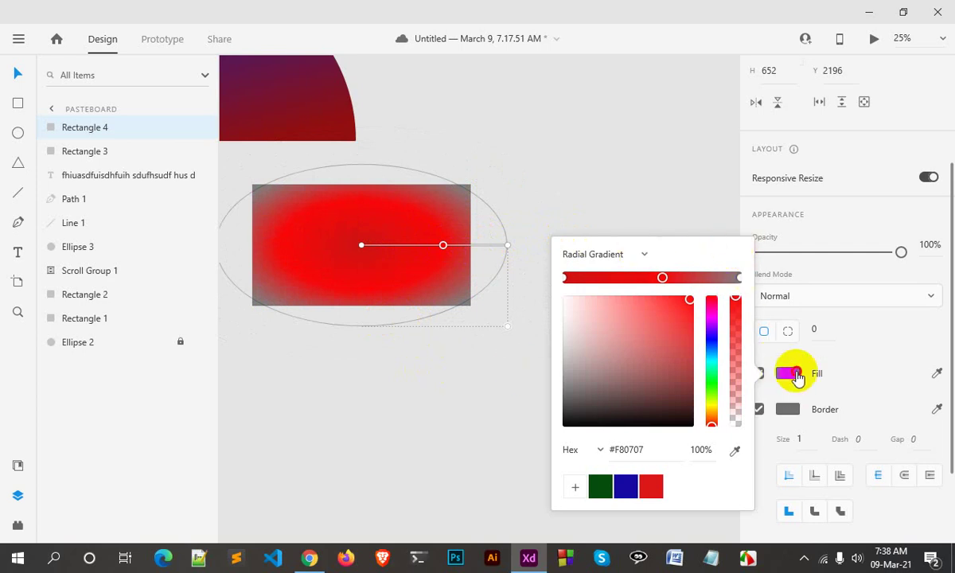
{"action": "left_click", "coordinate": [792, 375]}
- Switch the rectangle's fill to solid red and move it toward the canvas centre
{"action": "left_click", "coordinate": [644, 255]}
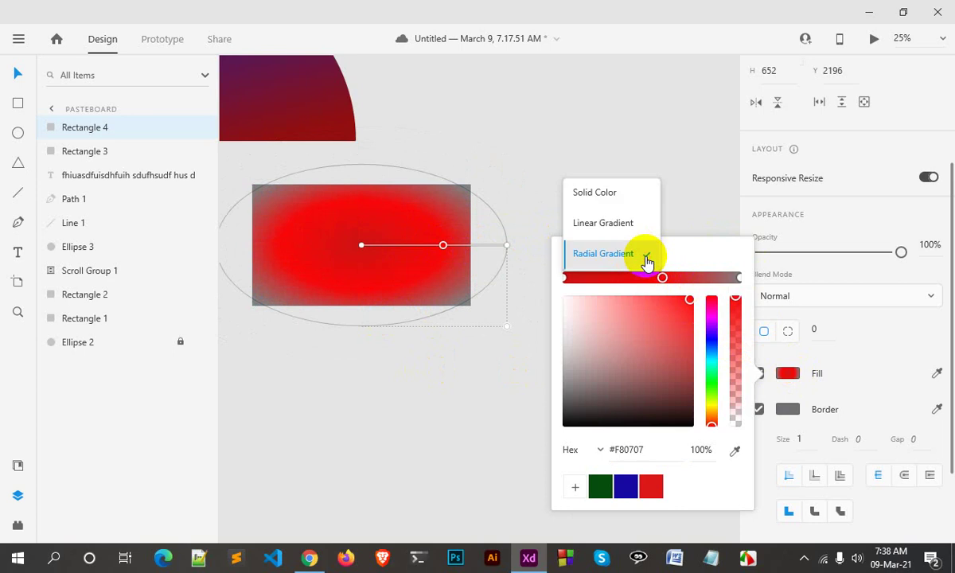
{"action": "left_click", "coordinate": [584, 197]}
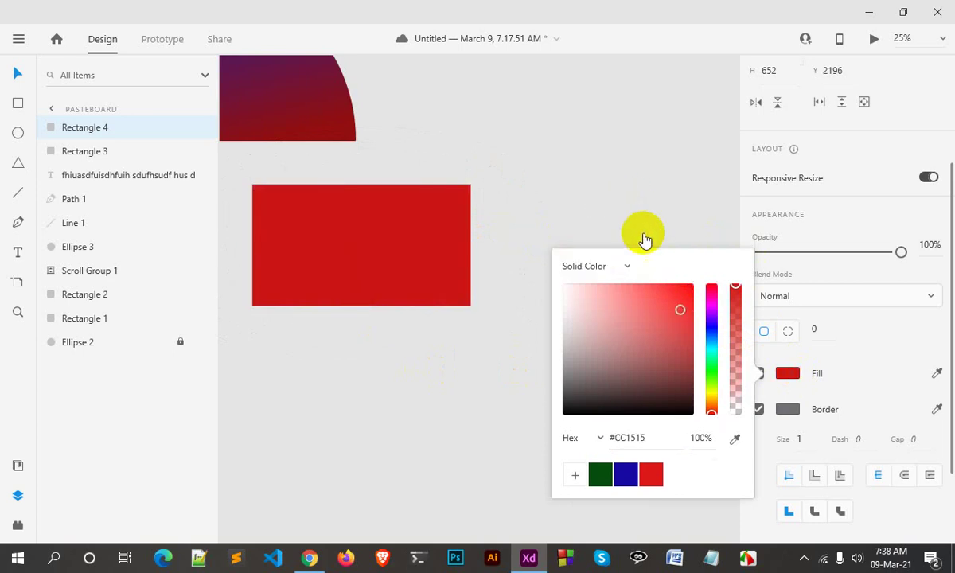
{"action": "left_click", "coordinate": [615, 267]}
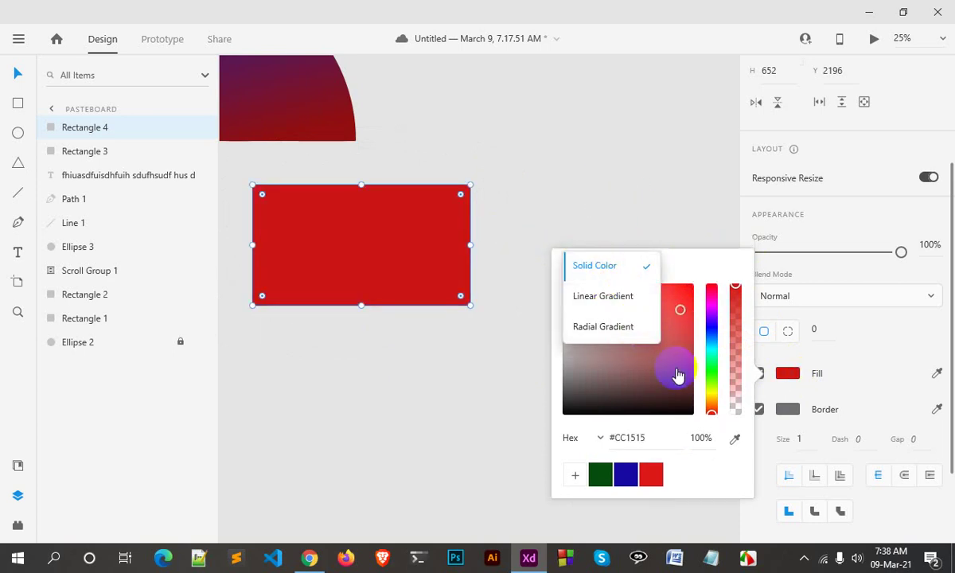
{"action": "left_click", "coordinate": [856, 385]}
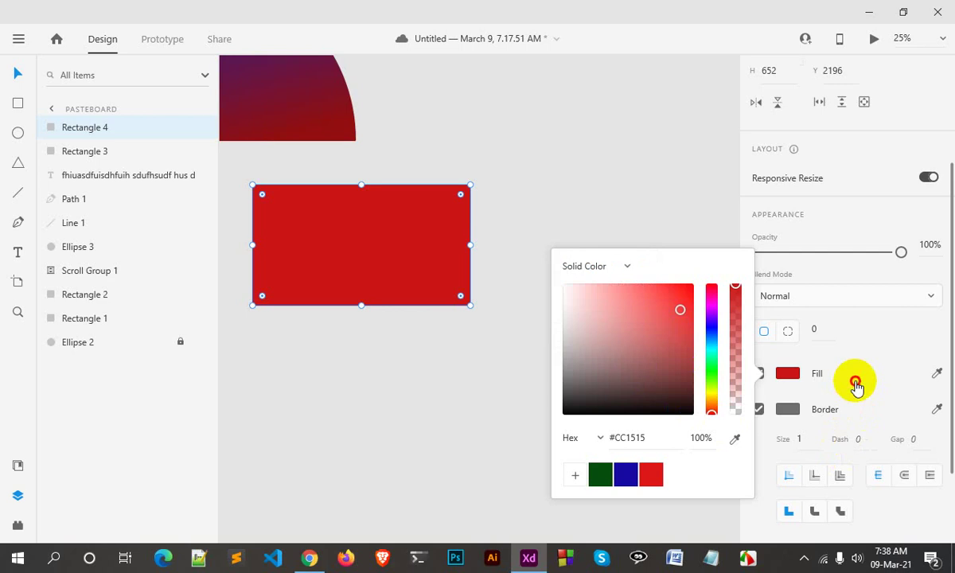
{"action": "scroll", "coordinate": [862, 381], "scroll_direction": "down", "scroll_amount": 3}
{"action": "scroll", "coordinate": [863, 382], "scroll_direction": "down", "scroll_amount": 1}
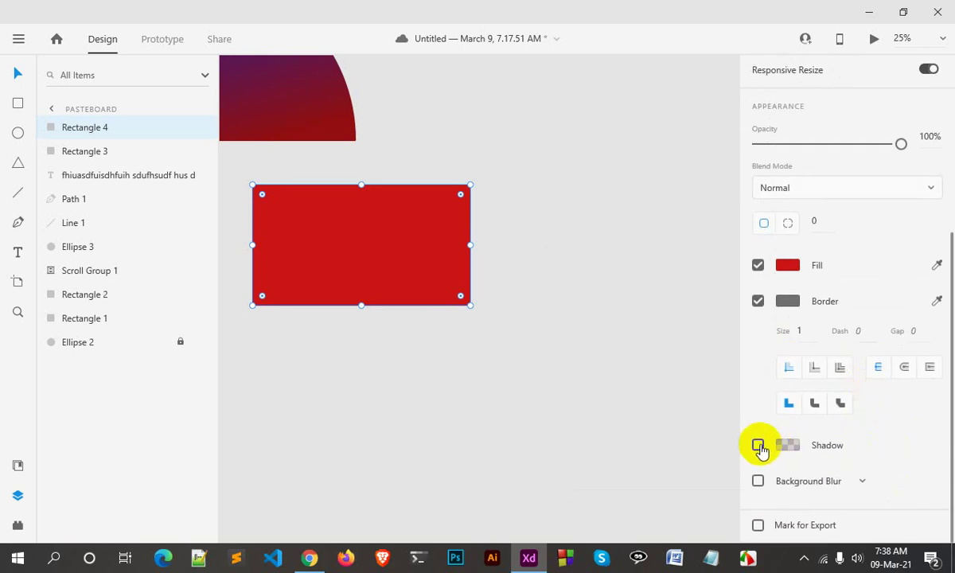
{"action": "left_click_drag", "start_coordinate": [322, 240], "coordinate": [458, 301]}
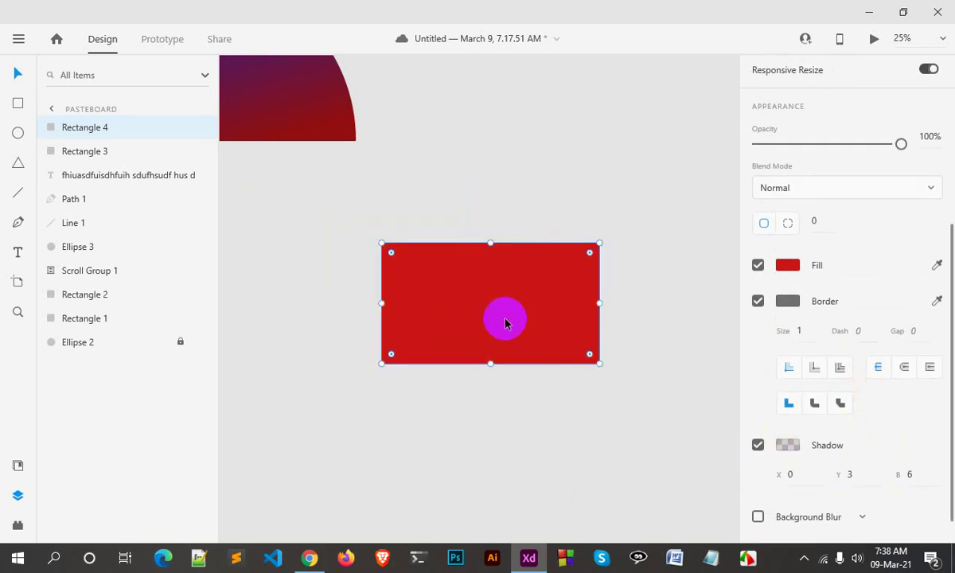
- Toggle the rectangle's drop shadow and check its shadow colour settings
{"action": "left_click", "coordinate": [759, 412]}
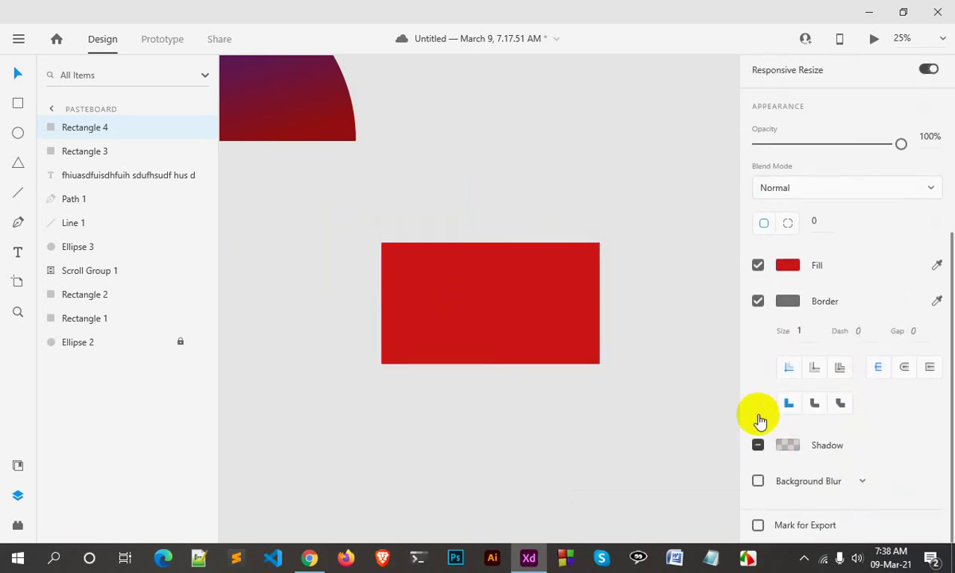
{"action": "left_click", "coordinate": [798, 448]}
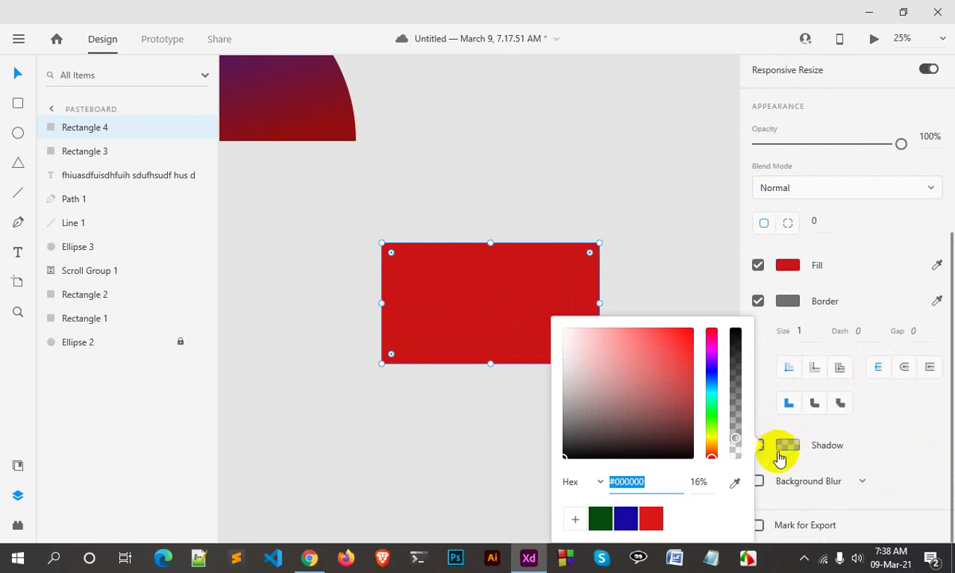
{"action": "left_click", "coordinate": [440, 485]}
{"action": "left_click", "coordinate": [550, 308]}
{"action": "scroll", "coordinate": [874, 443], "scroll_direction": "down", "scroll_amount": 3}
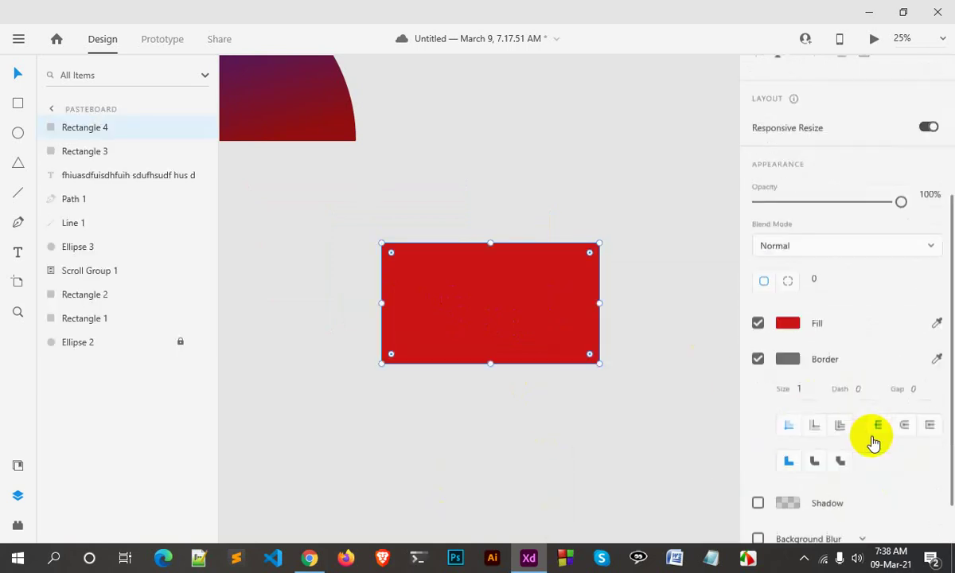
{"action": "scroll", "coordinate": [874, 444], "scroll_direction": "down", "scroll_amount": 2}
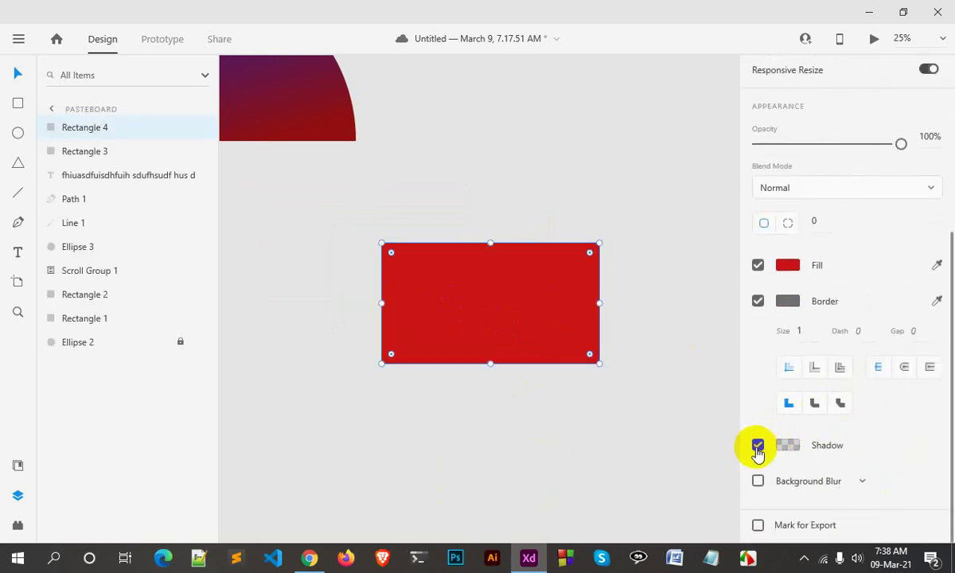
{"action": "scroll", "coordinate": [938, 426], "scroll_direction": "down", "scroll_amount": 1}
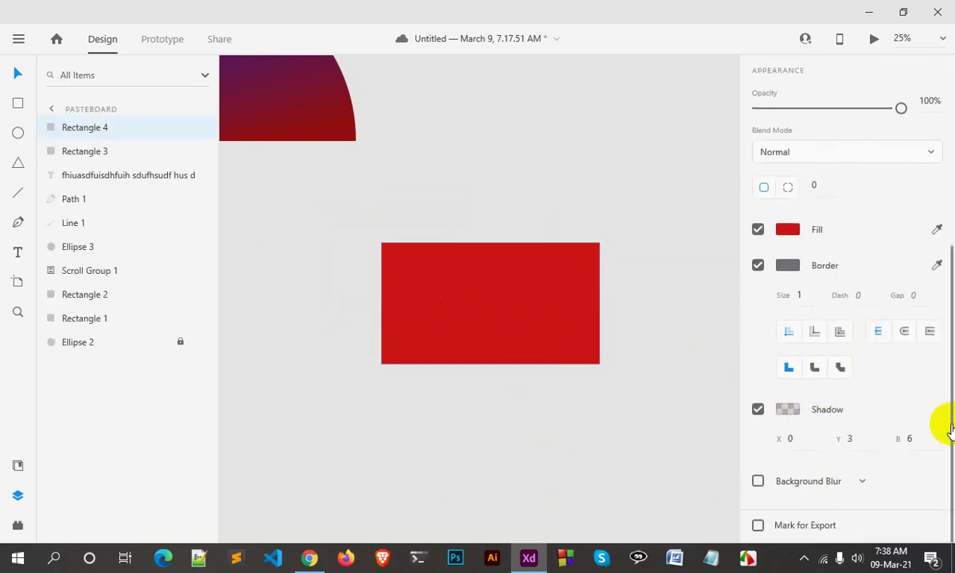
- Set the drop shadow to X 45, Y 42 and blur 40
{"action": "left_click", "coordinate": [852, 439]}
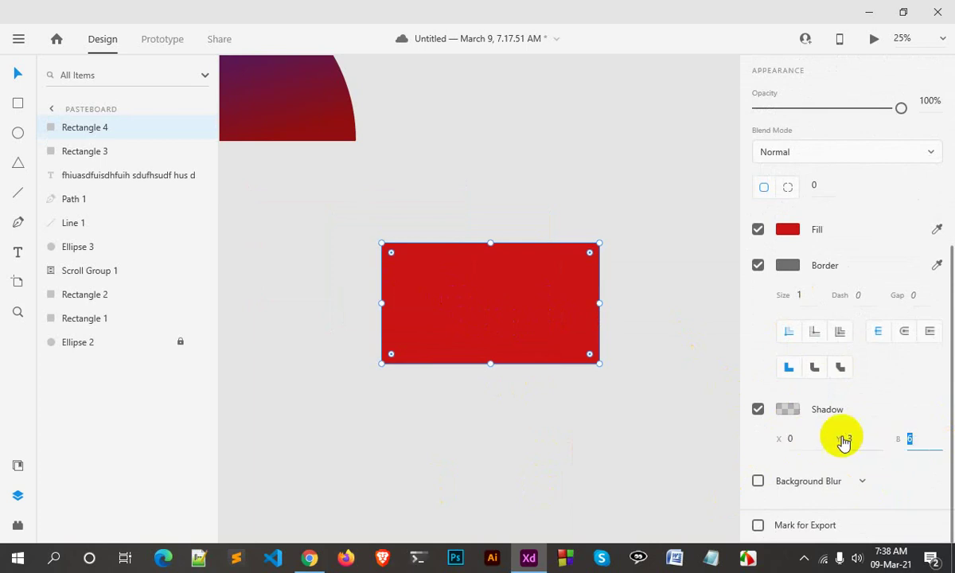
{"action": "left_click", "coordinate": [796, 438]}
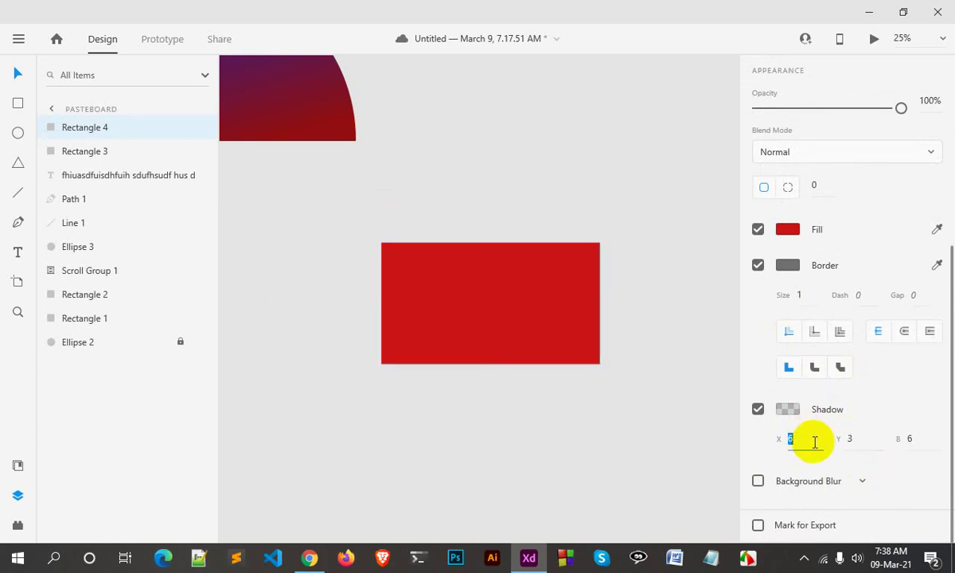
{"action": "type", "text": "45"}
{"action": "key", "text": "Return"}
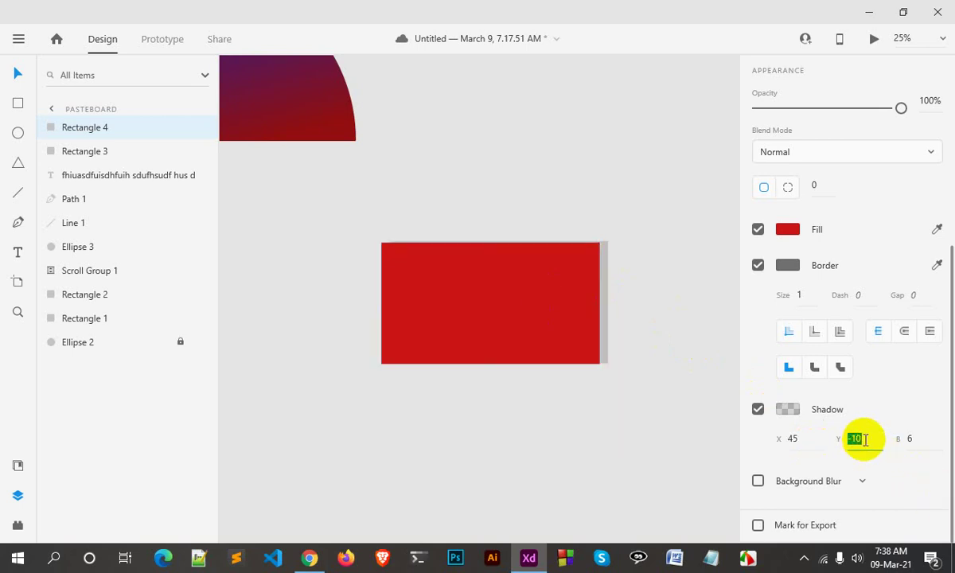
{"action": "key", "text": "Down"}
{"action": "key", "text": "Down"}
{"action": "key", "text": "Down"}
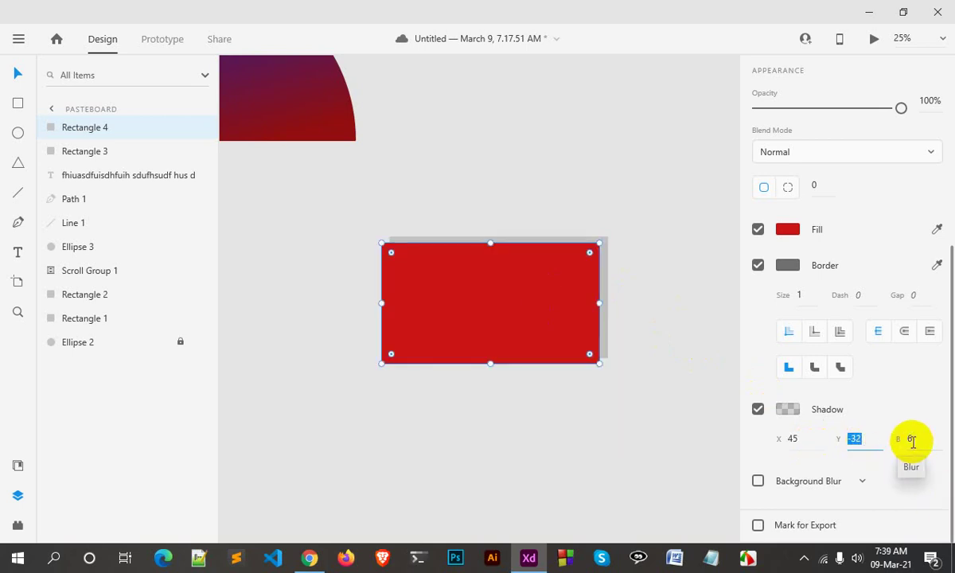
{"action": "key", "text": "Up"}
{"action": "key", "text": "Up"}
{"action": "key", "text": "Up"}
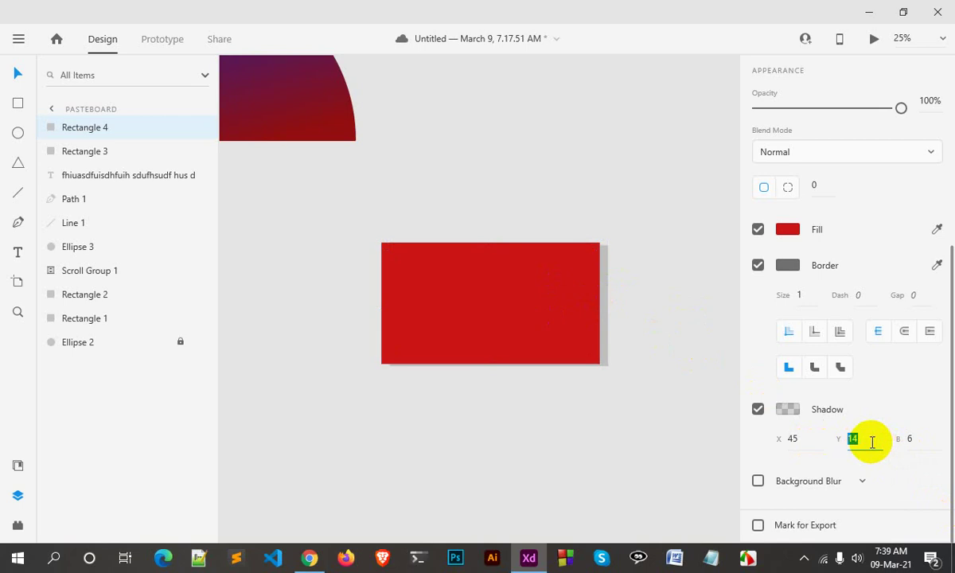
{"action": "left_click", "coordinate": [575, 324]}
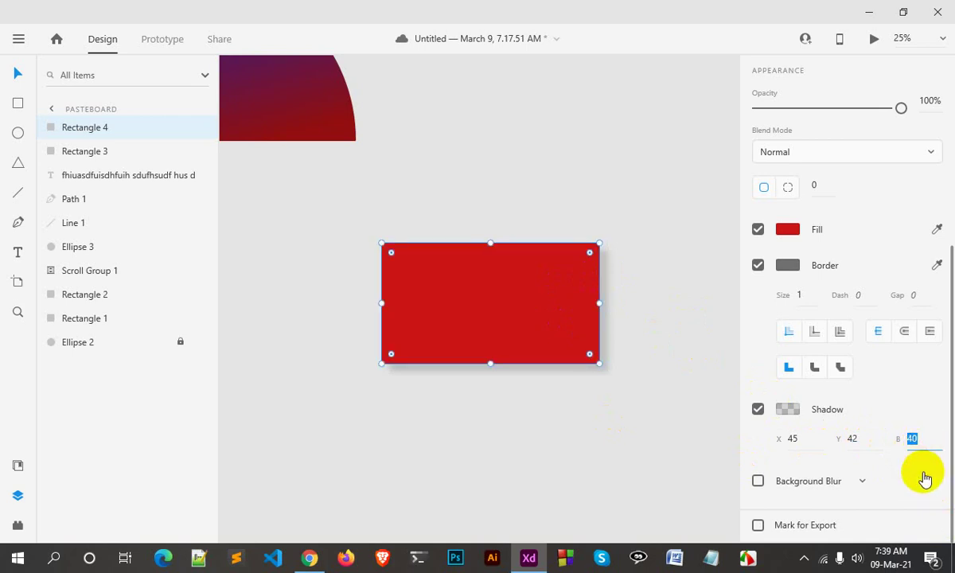
{"action": "scroll", "coordinate": [572, 422], "scroll_direction": "down", "scroll_amount": 1}
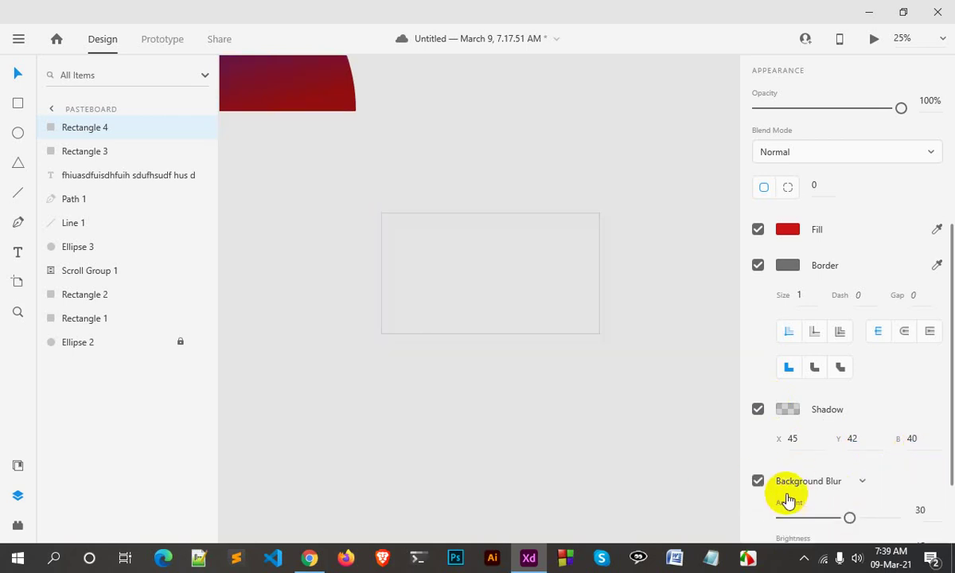
- Lower the background blur to 22, then switch to Object Blur and adjust its amount
{"action": "scroll", "coordinate": [859, 477], "scroll_direction": "down", "scroll_amount": 1}
{"action": "scroll", "coordinate": [855, 445], "scroll_direction": "down", "scroll_amount": 2}
{"action": "mouse_move", "coordinate": [850, 411]}
{"action": "left_mouse_down"}
{"action": "mouse_move", "coordinate": [863, 411]}
{"action": "mouse_move", "coordinate": [832, 410]}
{"action": "left_mouse_up"}
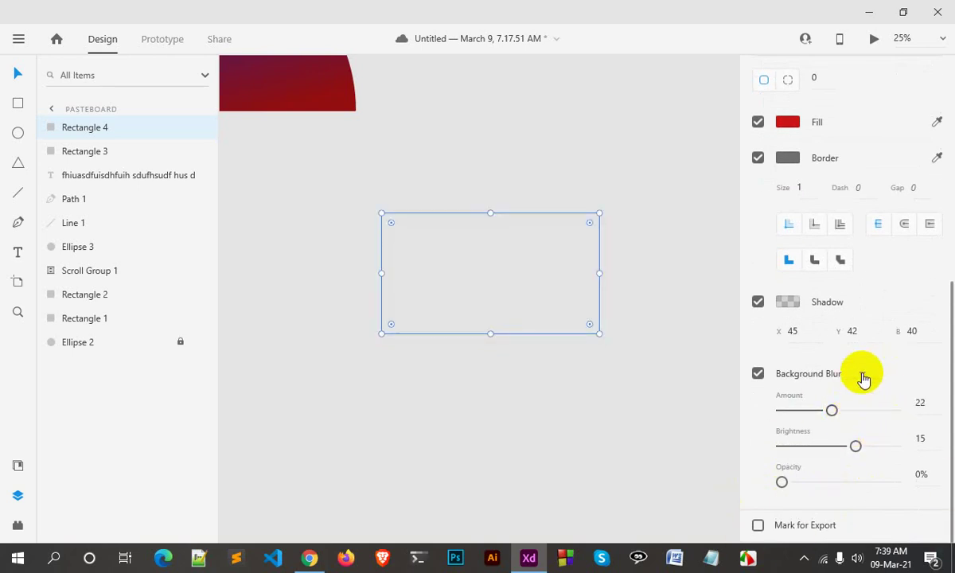
{"action": "left_click", "coordinate": [862, 377]}
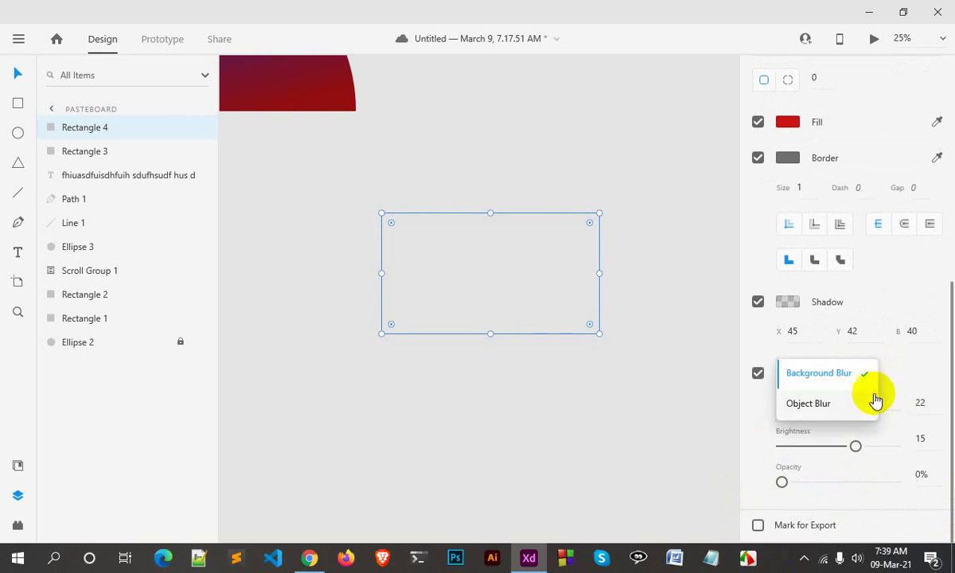
{"action": "left_click", "coordinate": [828, 403]}
{"action": "mouse_move", "coordinate": [831, 483]}
{"action": "left_mouse_down"}
{"action": "mouse_move", "coordinate": [783, 483]}
{"action": "mouse_move", "coordinate": [891, 487]}
{"action": "mouse_move", "coordinate": [817, 493]}
{"action": "mouse_move", "coordinate": [892, 497]}
{"action": "mouse_move", "coordinate": [812, 496]}
{"action": "mouse_move", "coordinate": [878, 497]}
{"action": "mouse_move", "coordinate": [875, 487]}
{"action": "mouse_move", "coordinate": [823, 489]}
{"action": "mouse_move", "coordinate": [848, 483]}
{"action": "left_mouse_up"}
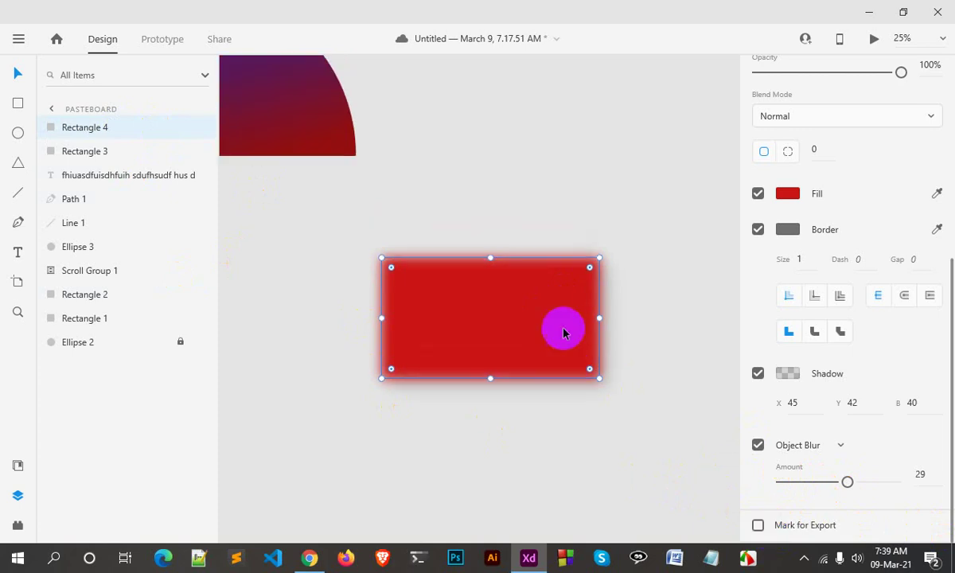
- Delete the red rectangle and move the gradient quarter-circle to the canvas centre
{"action": "scroll", "coordinate": [571, 330], "scroll_direction": "up", "scroll_amount": 5}
{"action": "left_click", "coordinate": [510, 404]}
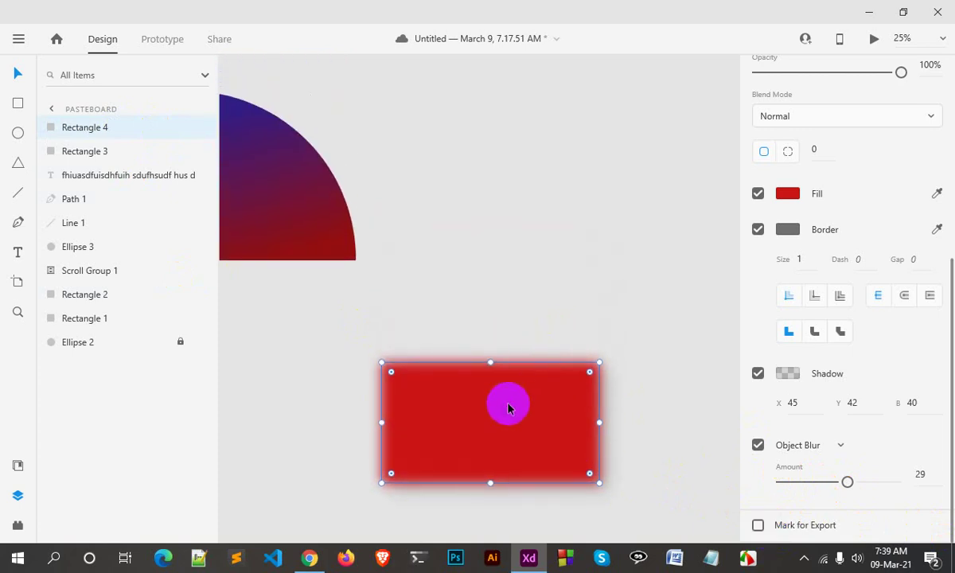
{"action": "key", "text": "Delete"}
{"action": "left_click_drag", "start_coordinate": [288, 199], "coordinate": [501, 268]}
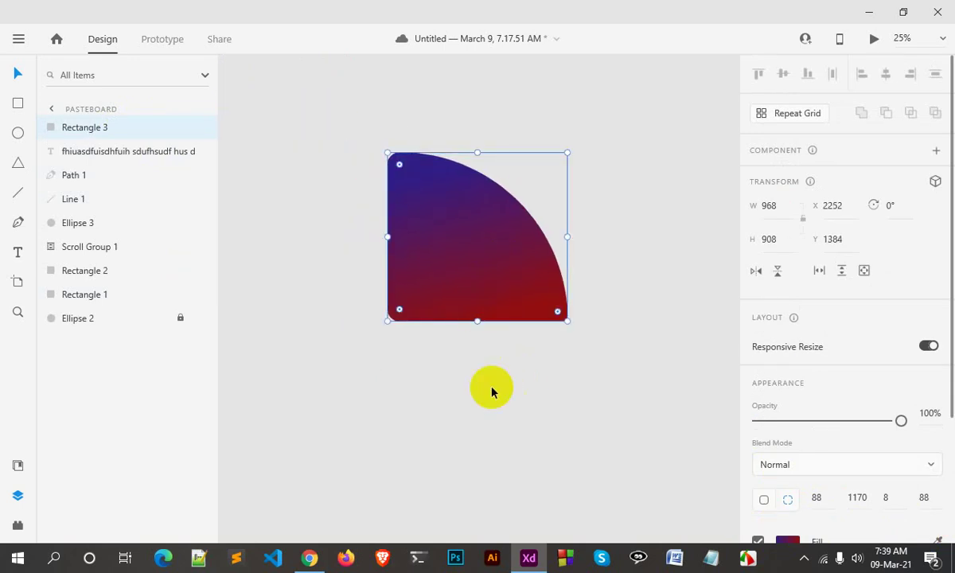
- Drop the orange-and-blue streak photo from the desktop into the quarter-circle shape
{"action": "left_click_drag", "start_coordinate": [486, 283], "coordinate": [453, 301]}
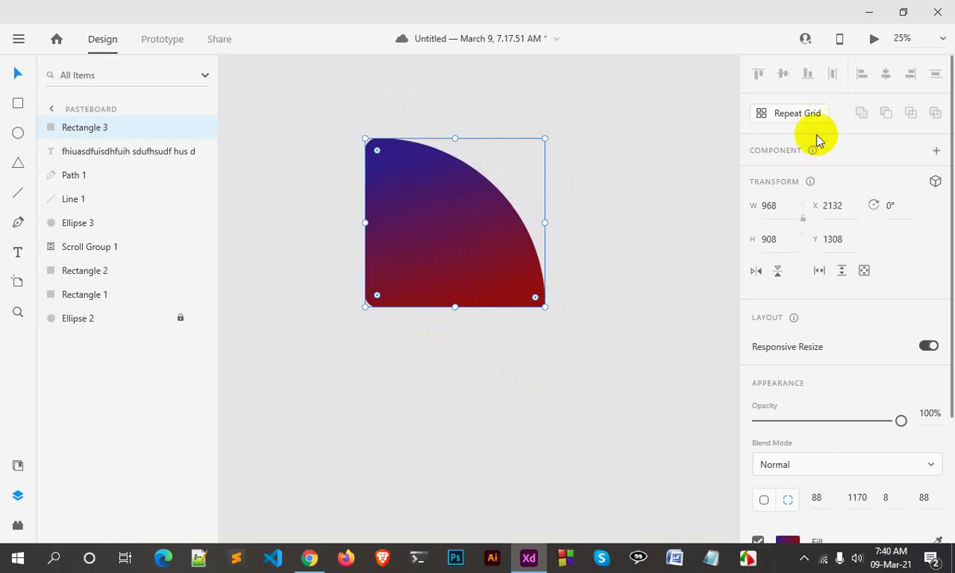
{"action": "left_click", "coordinate": [869, 12]}
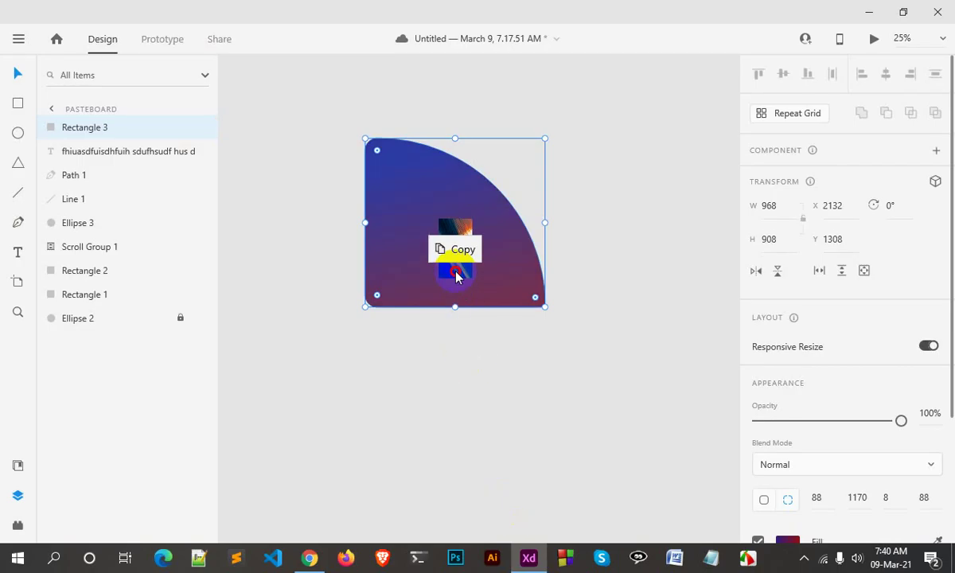
{"action": "left_click_drag", "start_coordinate": [477, 405], "coordinate": [468, 296]}
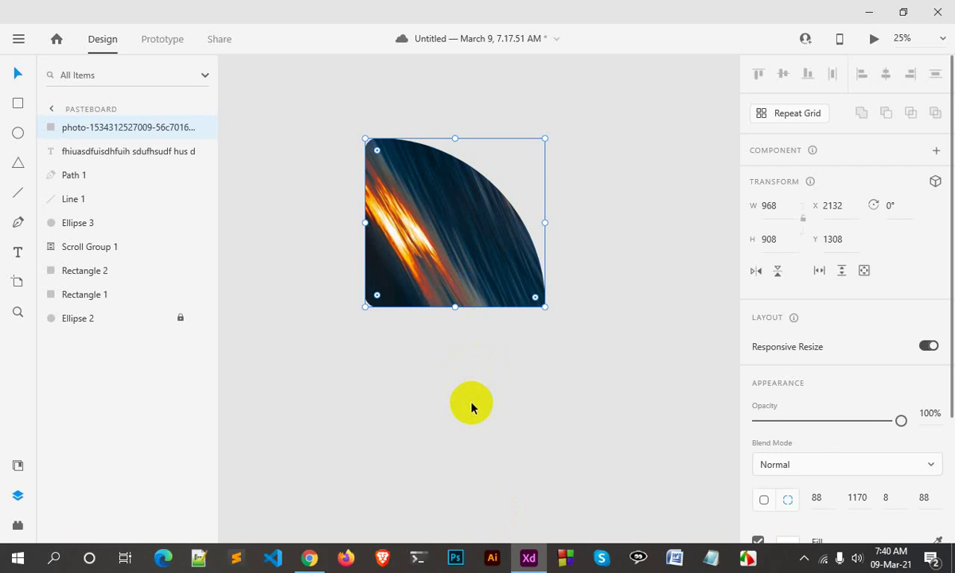
{"action": "left_click", "coordinate": [445, 260]}
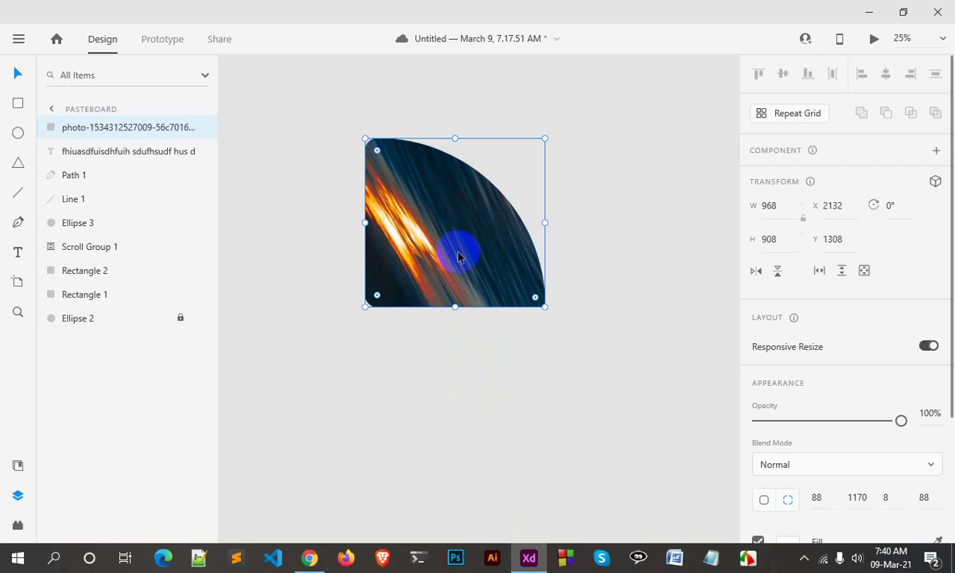
{"action": "double_click", "coordinate": [458, 254]}
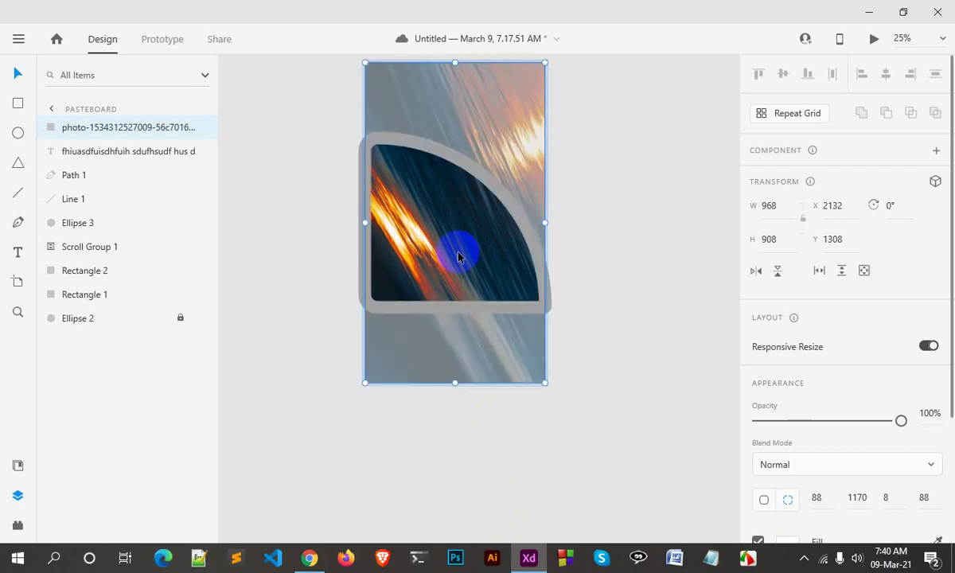
- Move and enlarge the photo inside the quarter-circle mask
{"action": "left_click_drag", "start_coordinate": [480, 139], "coordinate": [535, 279]}
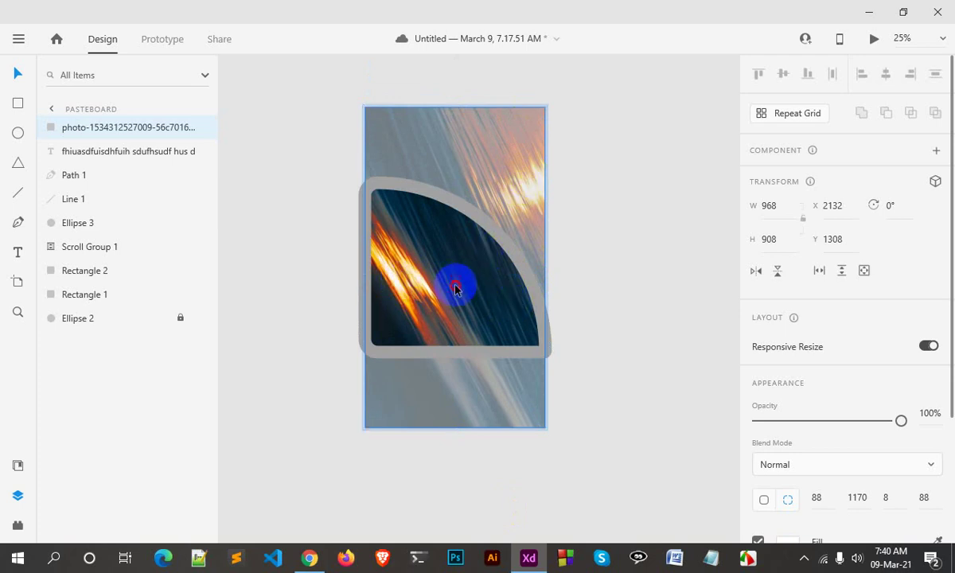
{"action": "left_click_drag", "start_coordinate": [454, 280], "coordinate": [386, 398]}
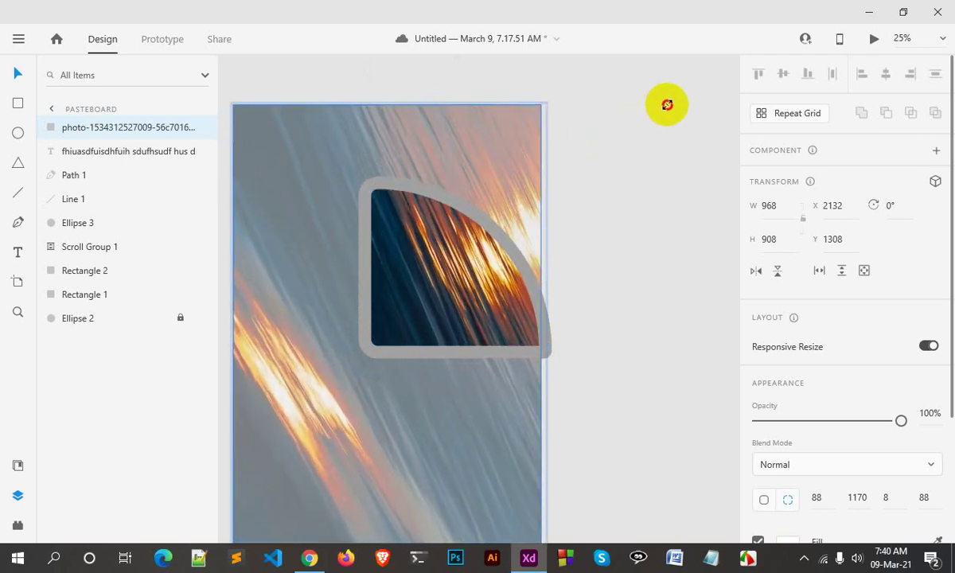
{"action": "left_click_drag", "start_coordinate": [478, 216], "coordinate": [667, 104]}
{"action": "left_click_drag", "start_coordinate": [487, 409], "coordinate": [477, 469]}
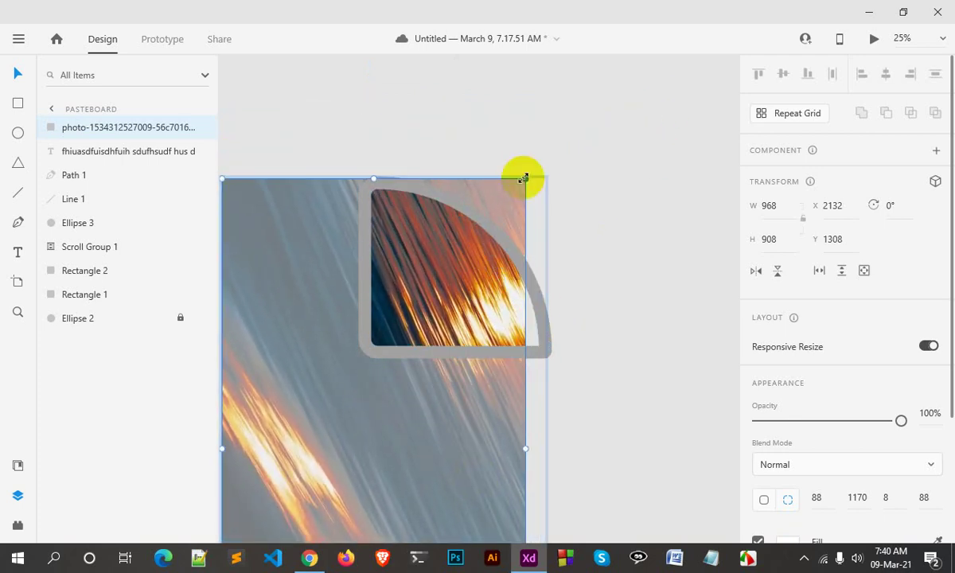
{"action": "left_click_drag", "start_coordinate": [520, 179], "coordinate": [659, 134]}
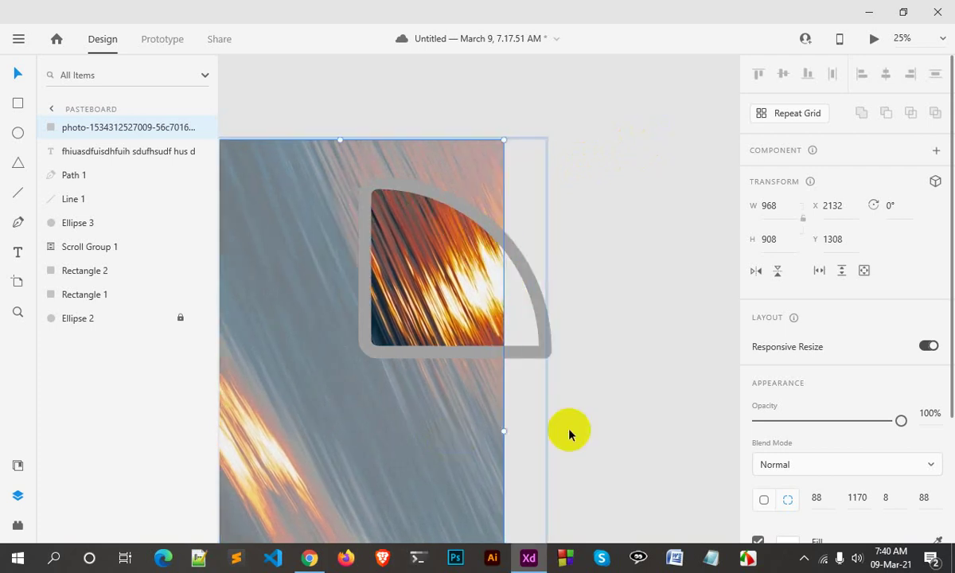
{"action": "left_click", "coordinate": [584, 412]}
{"action": "left_click", "coordinate": [465, 311]}
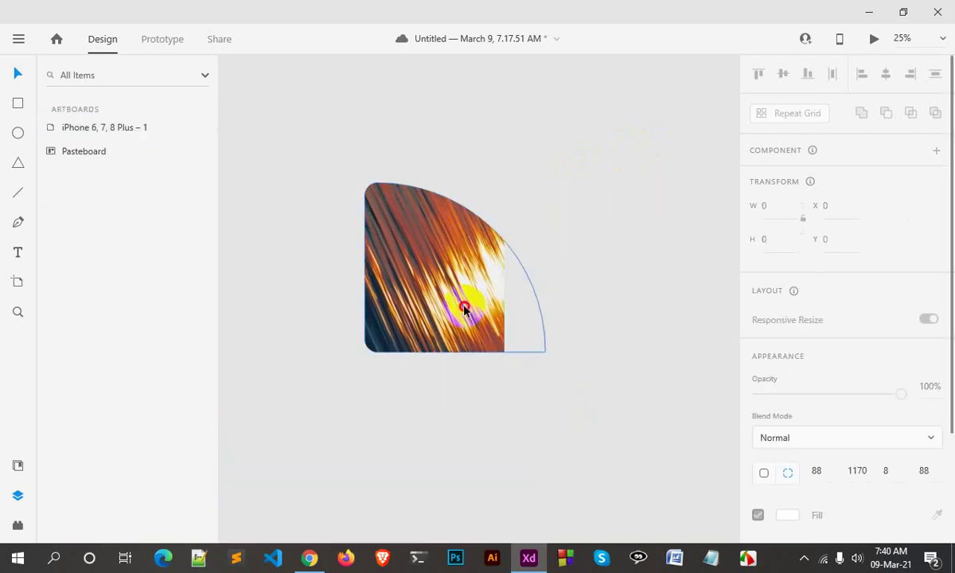
{"action": "double_click", "coordinate": [476, 338]}
{"action": "double_click", "coordinate": [468, 325]}
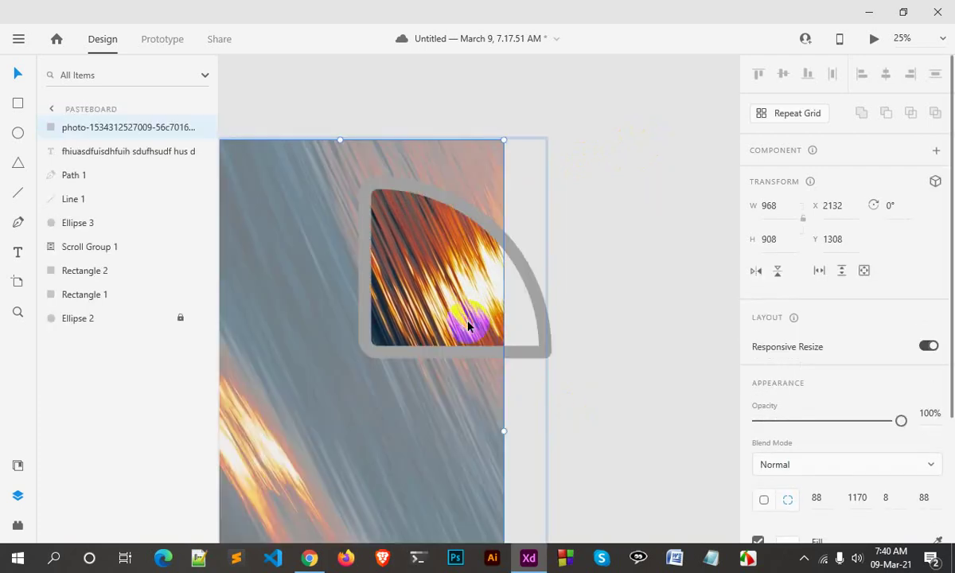
{"action": "left_click_drag", "start_coordinate": [402, 422], "coordinate": [433, 426]}
{"action": "left_click", "coordinate": [576, 395]}
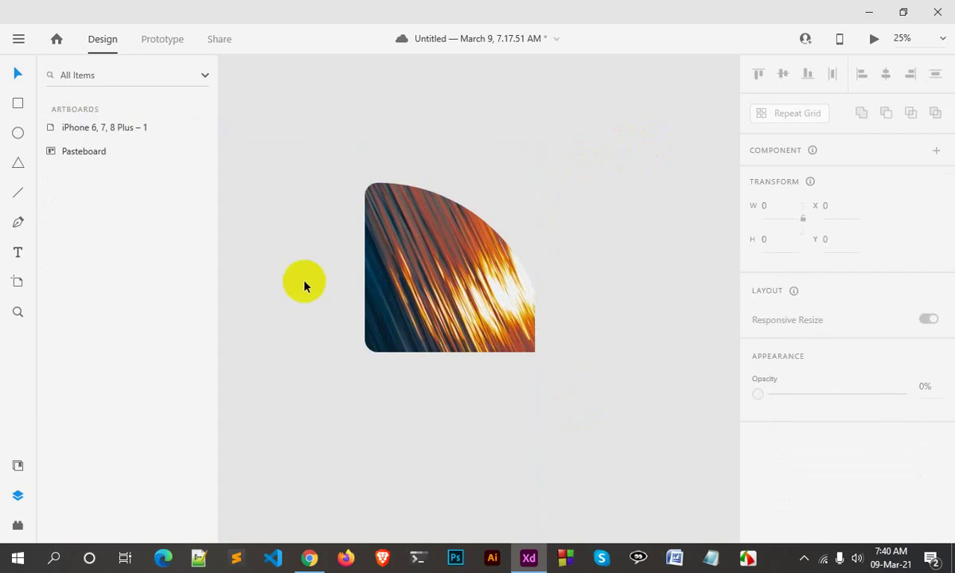
{"action": "left_click_drag", "start_coordinate": [409, 331], "coordinate": [117, 241]}
- Draw a 472 by 472 circle with the Ellipse tool
{"action": "left_click", "coordinate": [20, 133]}
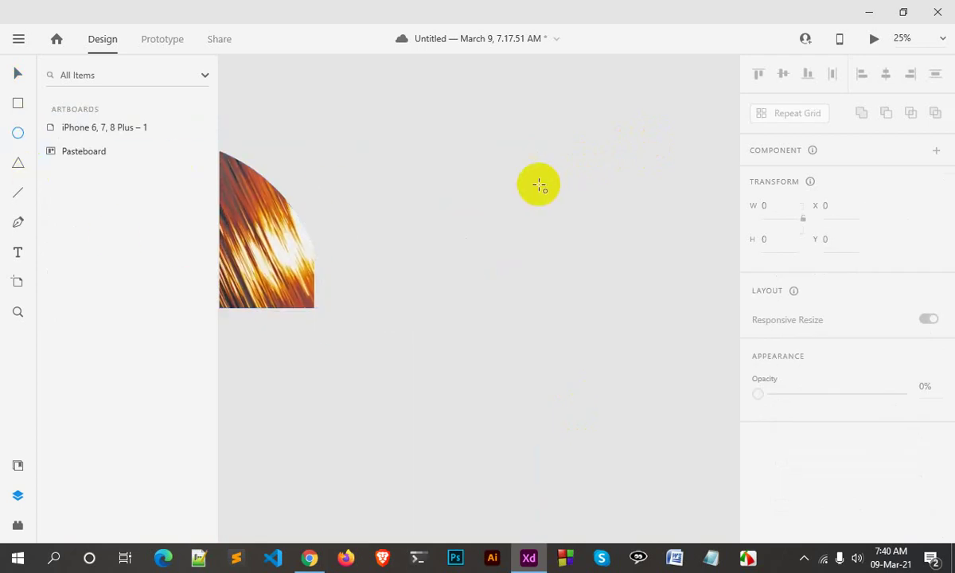
{"action": "left_click_drag", "start_coordinate": [483, 165], "coordinate": [673, 329]}
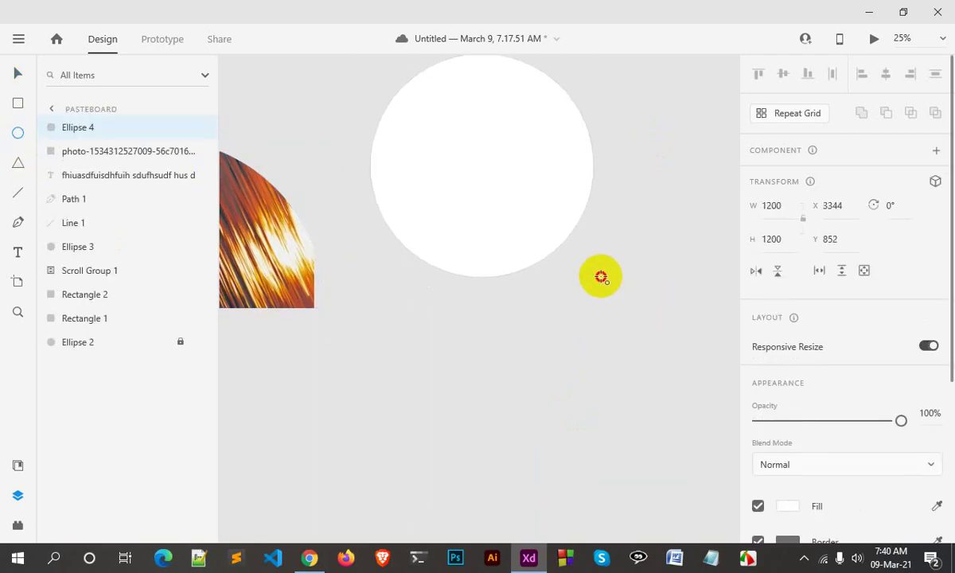
{"action": "left_click_drag", "start_coordinate": [673, 330], "coordinate": [525, 210]}
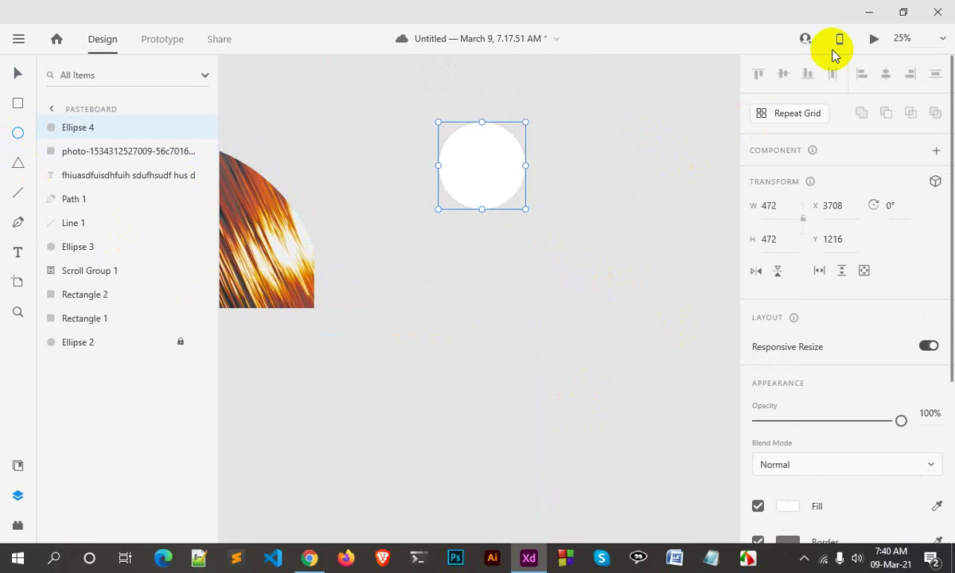
- Drag a grey desktop photo into the new circle and select it
{"action": "left_click", "coordinate": [869, 12]}
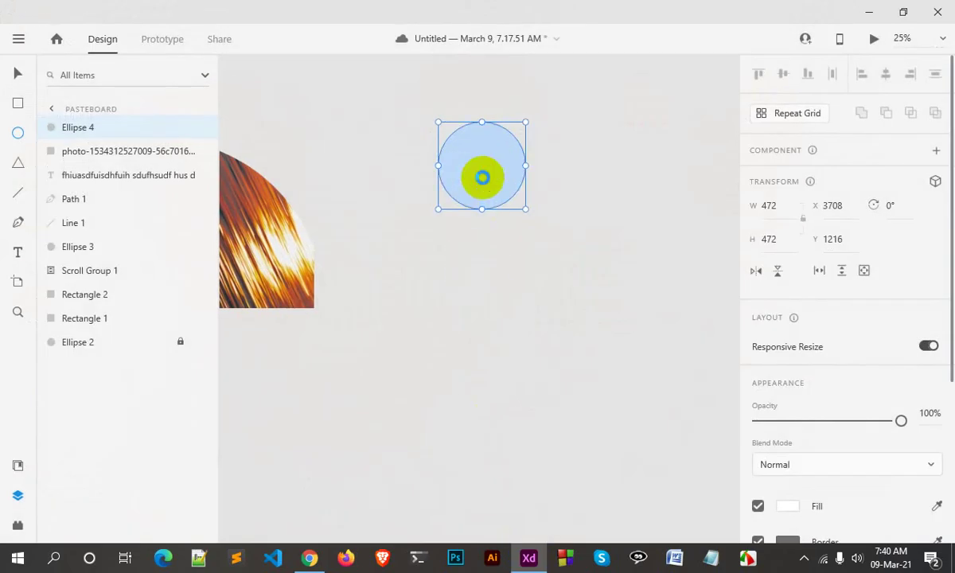
{"action": "mouse_move", "coordinate": [524, 525]}
{"action": "left_mouse_down"}
{"action": "mouse_move", "coordinate": [482, 168]}
{"action": "mouse_move", "coordinate": [450, 317]}
{"action": "mouse_move", "coordinate": [475, 205]}
{"action": "left_mouse_up"}
{"action": "left_click", "coordinate": [17, 73]}
{"action": "left_click", "coordinate": [512, 304]}
{"action": "left_click", "coordinate": [450, 317]}
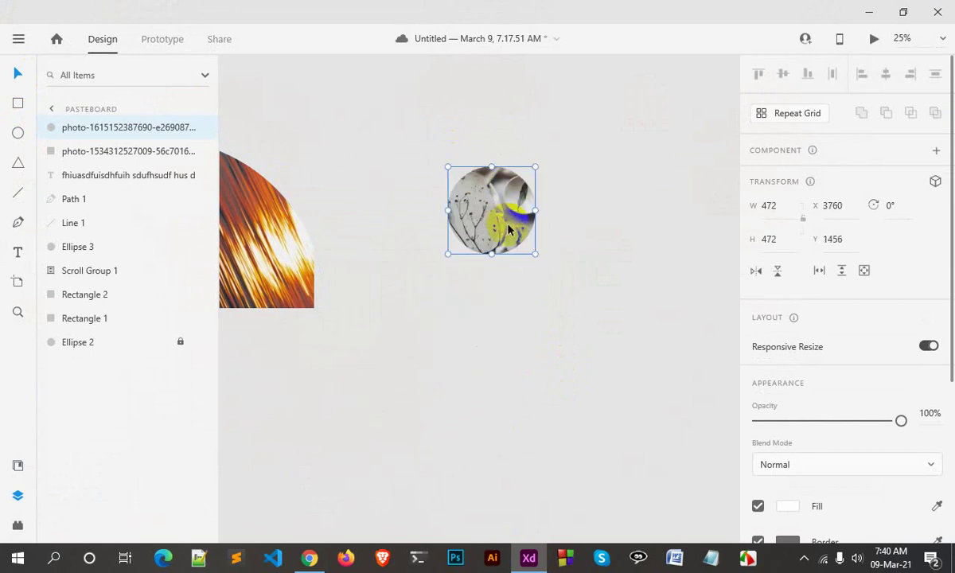
{"action": "left_click_drag", "start_coordinate": [379, 362], "coordinate": [514, 354]}
{"action": "left_click_drag", "start_coordinate": [256, 396], "coordinate": [552, 384]}
- Marquee-select all the pasteboard artwork and delete it
{"action": "scroll", "coordinate": [530, 371], "scroll_direction": "down", "scroll_amount": 3}
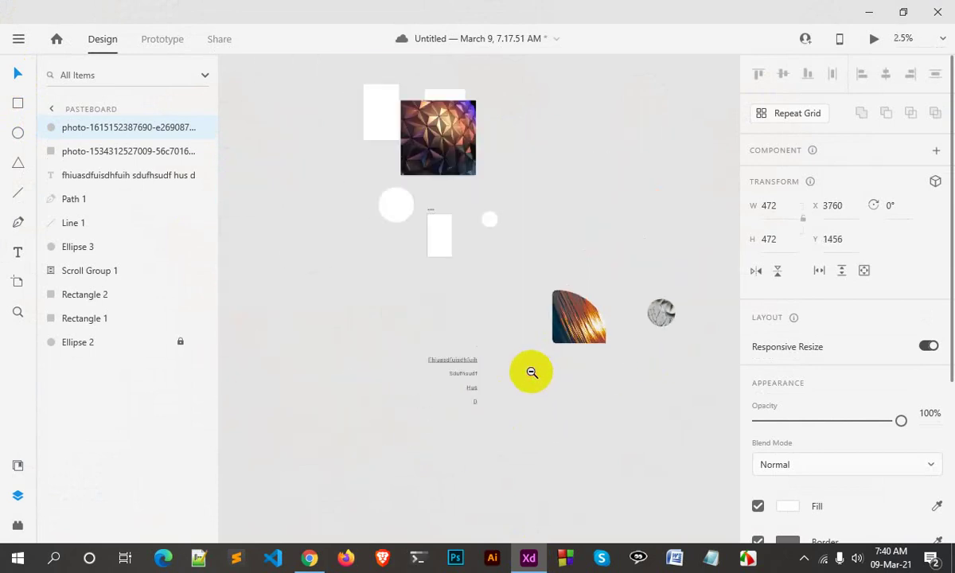
{"action": "scroll", "coordinate": [530, 371], "scroll_direction": "down", "scroll_amount": 4}
{"action": "left_click_drag", "start_coordinate": [438, 238], "coordinate": [637, 452]}
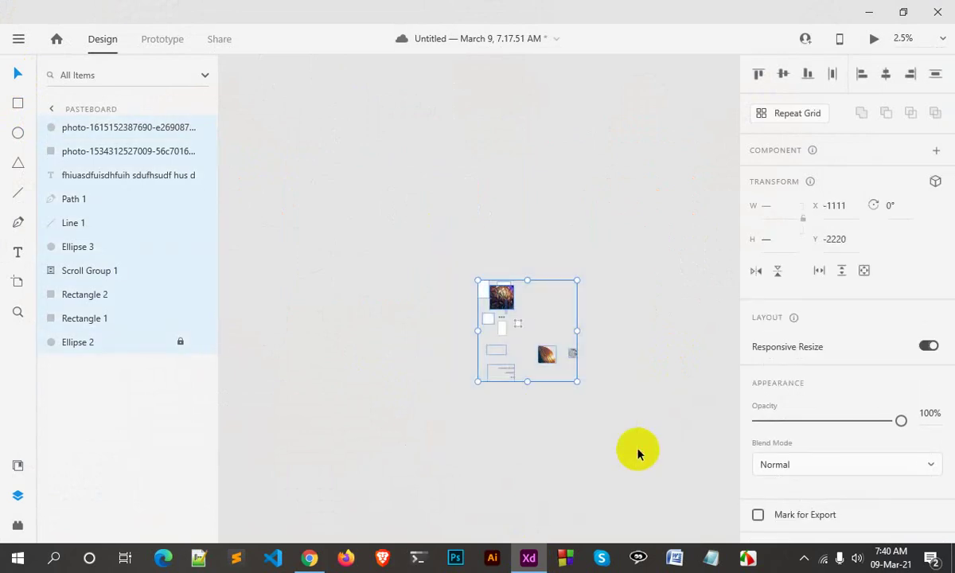
{"action": "key", "text": "Delete"}
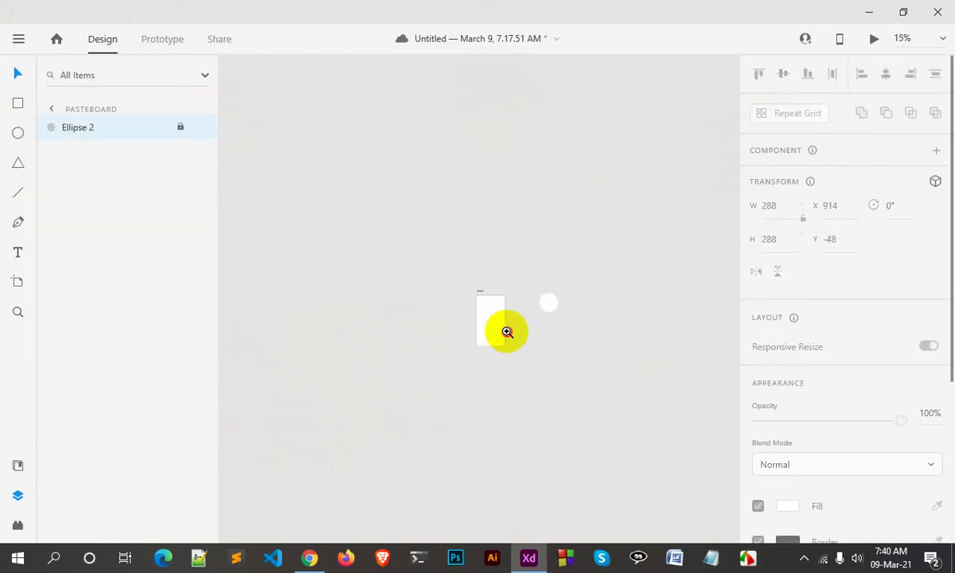
- Draw a trial artboard beside the iPhone one, then delete it
{"action": "scroll", "coordinate": [507, 331], "scroll_direction": "up", "scroll_amount": 2}
{"action": "scroll", "coordinate": [507, 331], "scroll_direction": "up", "scroll_amount": 2}
{"action": "scroll", "coordinate": [503, 330], "scroll_direction": "up", "scroll_amount": 1}
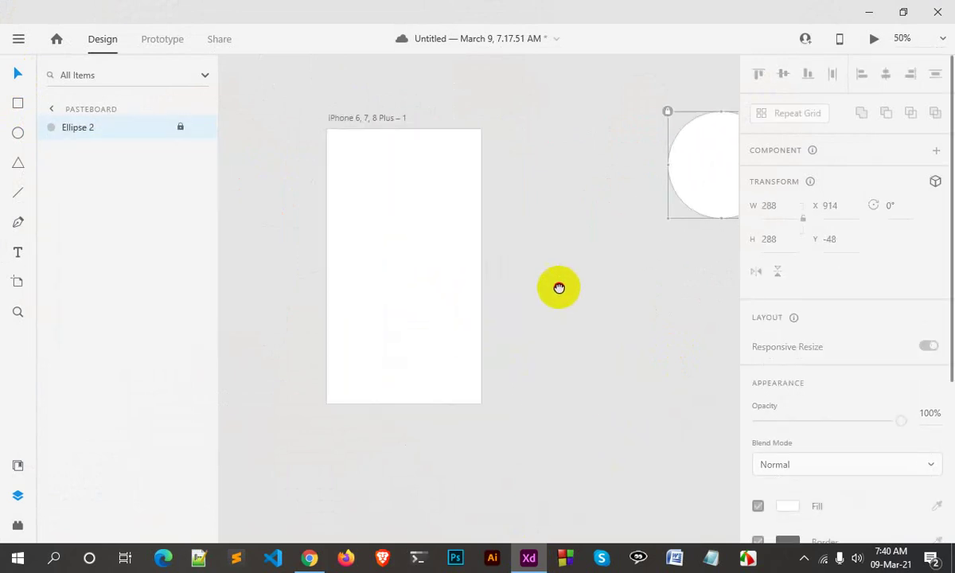
{"action": "left_click_drag", "start_coordinate": [558, 288], "coordinate": [549, 286]}
{"action": "left_click", "coordinate": [18, 282]}
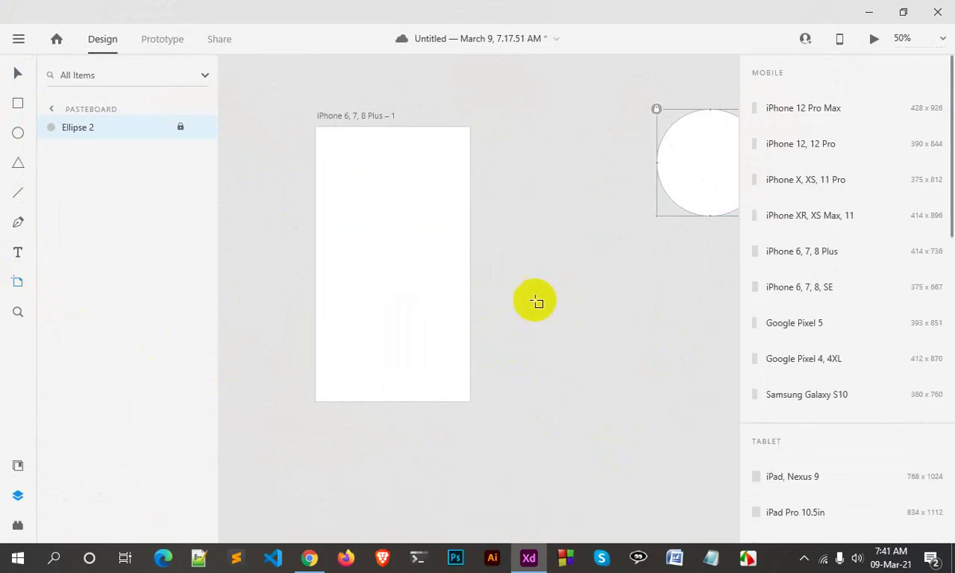
{"action": "mouse_move", "coordinate": [556, 273]}
{"action": "left_mouse_down"}
{"action": "mouse_move", "coordinate": [645, 372]}
{"action": "mouse_move", "coordinate": [685, 467]}
{"action": "left_mouse_up"}
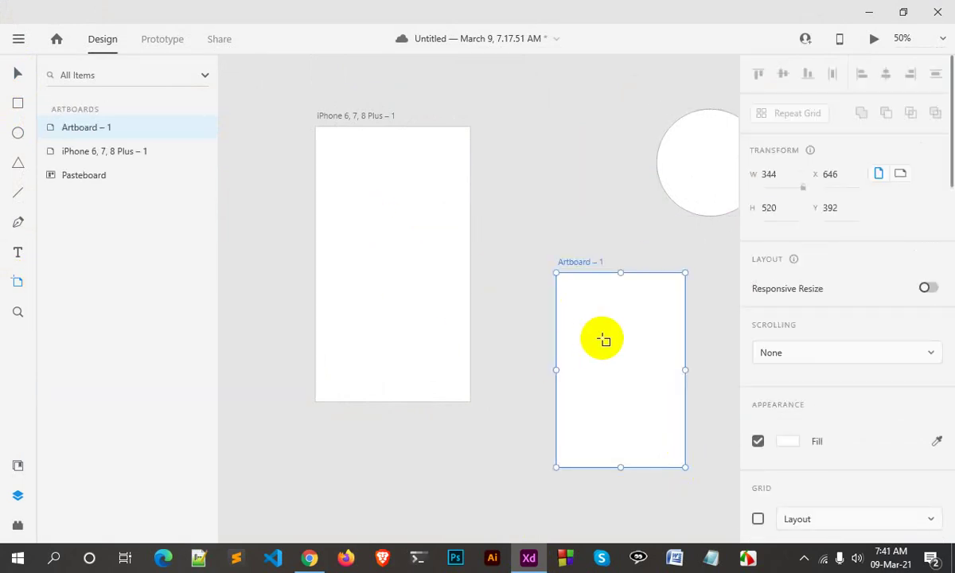
{"action": "key", "text": "Delete"}
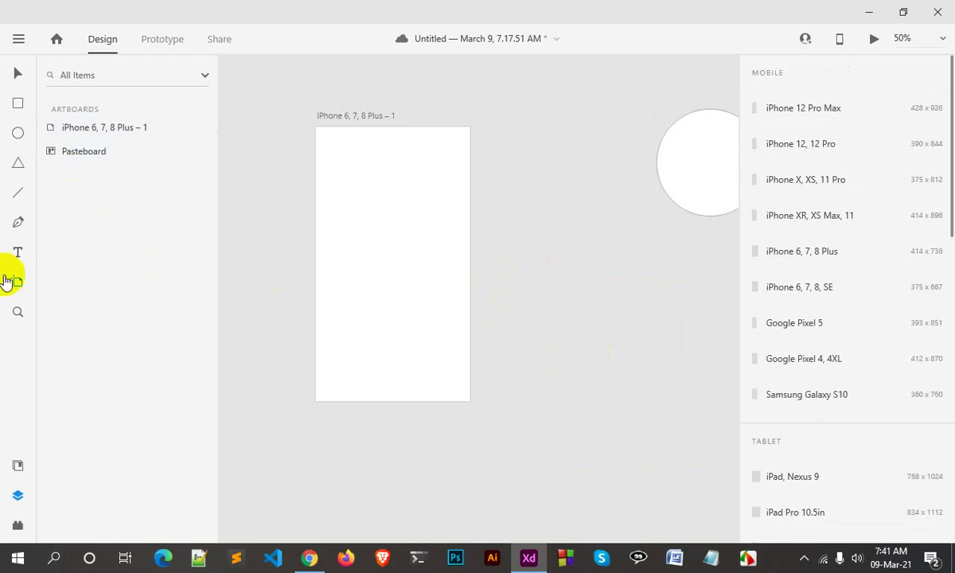
{"action": "left_click", "coordinate": [9, 77]}
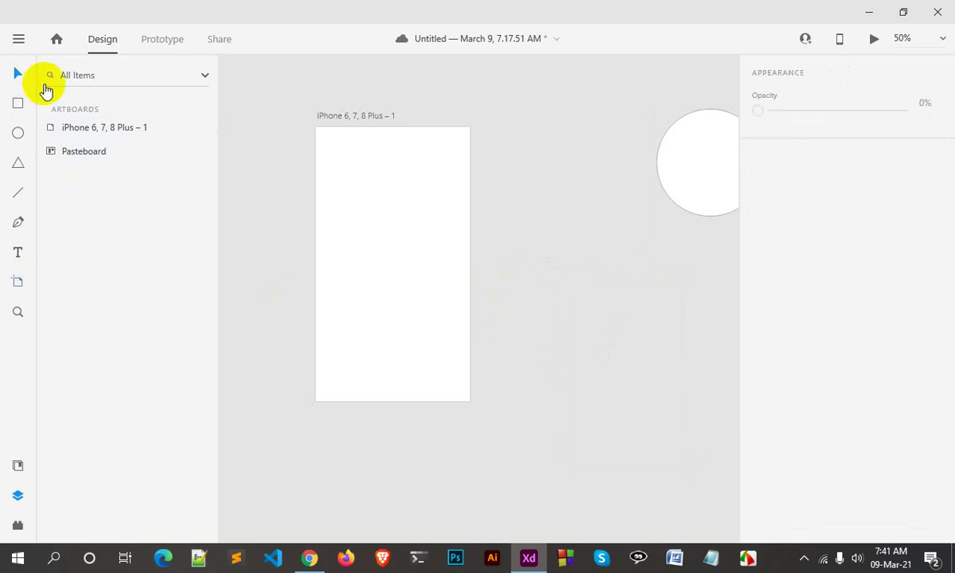
- Resize the iPhone artboard to 498 wide and 862 tall for vertical scrolling
{"action": "left_click", "coordinate": [373, 119]}
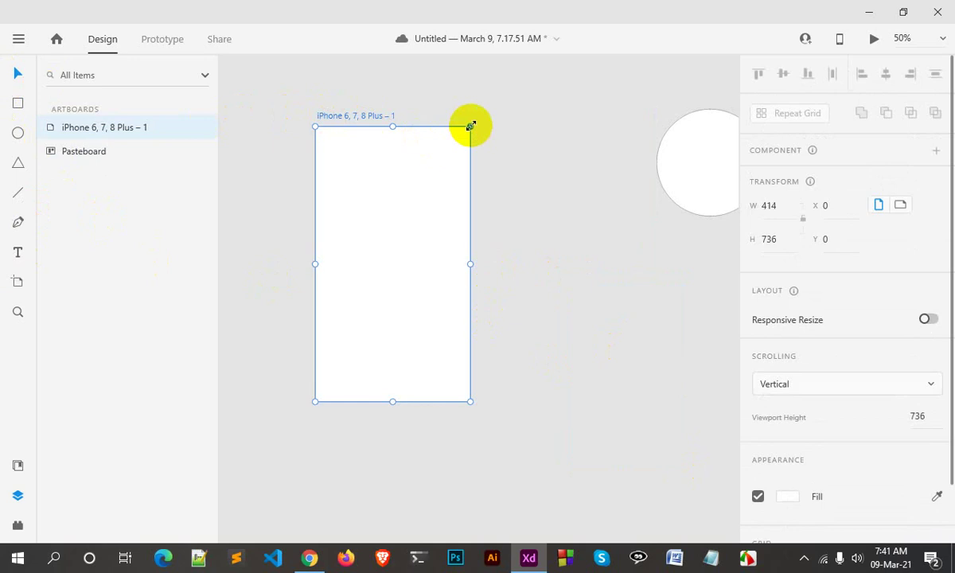
{"action": "mouse_move", "coordinate": [470, 125]}
{"action": "left_mouse_down"}
{"action": "mouse_move", "coordinate": [518, 117]}
{"action": "mouse_move", "coordinate": [439, 250]}
{"action": "mouse_move", "coordinate": [501, 155]}
{"action": "left_mouse_up"}
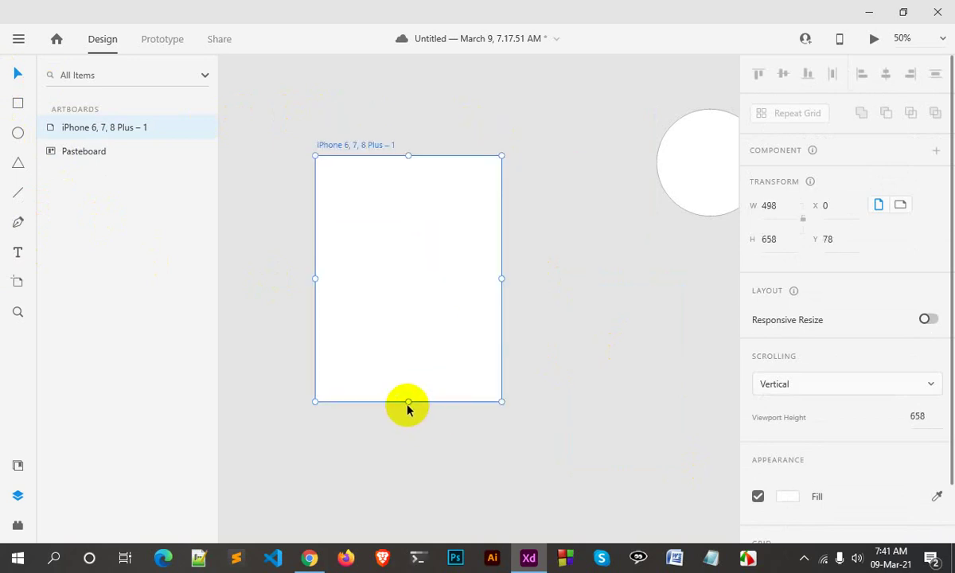
{"action": "left_click_drag", "start_coordinate": [407, 400], "coordinate": [426, 478]}
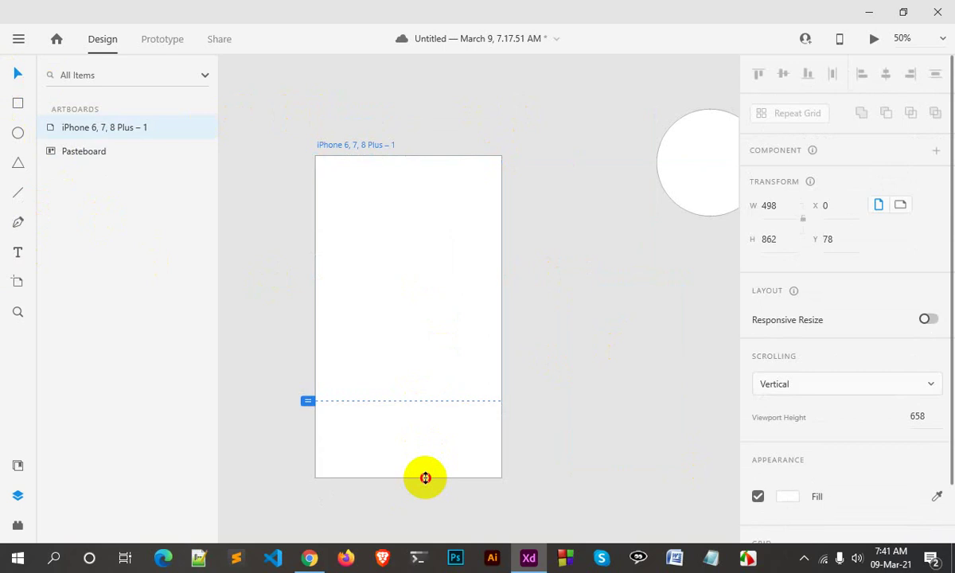
{"action": "scroll", "coordinate": [504, 381], "scroll_direction": "down", "scroll_amount": 3}
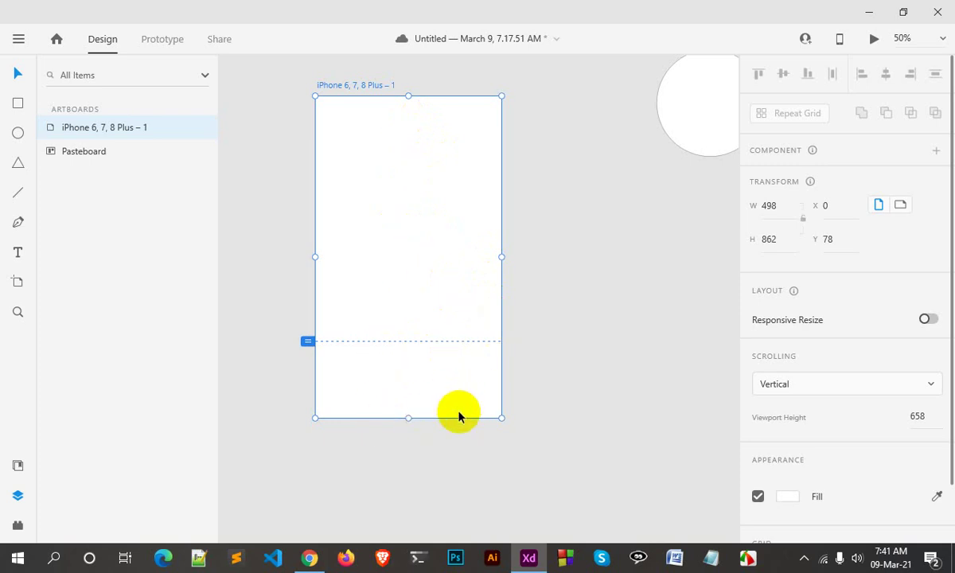
- Draw a tall rectangle on the artboard and fill it red (#C91111)
{"action": "left_click", "coordinate": [17, 104]}
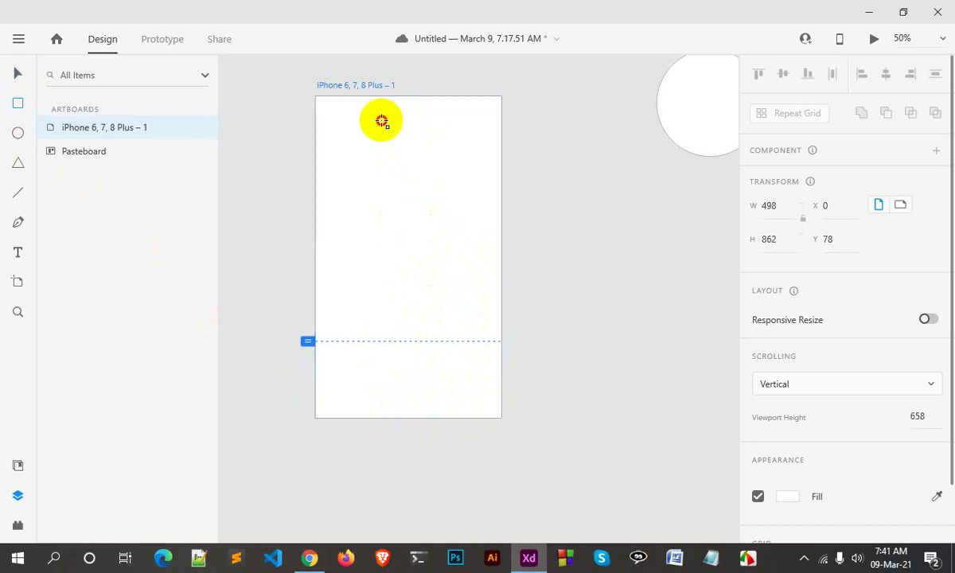
{"action": "left_click_drag", "start_coordinate": [381, 121], "coordinate": [413, 333]}
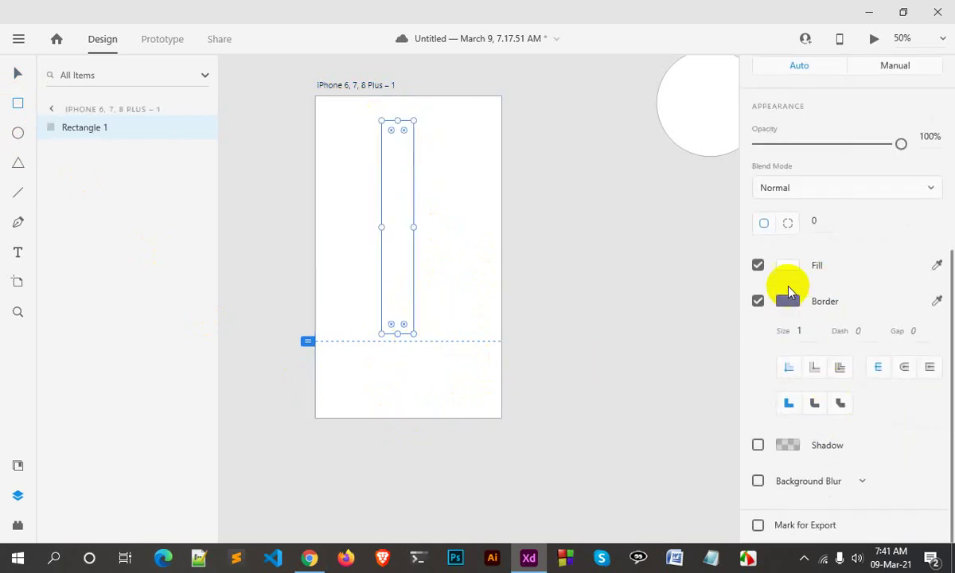
{"action": "left_click", "coordinate": [787, 268]}
{"action": "left_click", "coordinate": [682, 203]}
{"action": "left_click", "coordinate": [380, 338]}
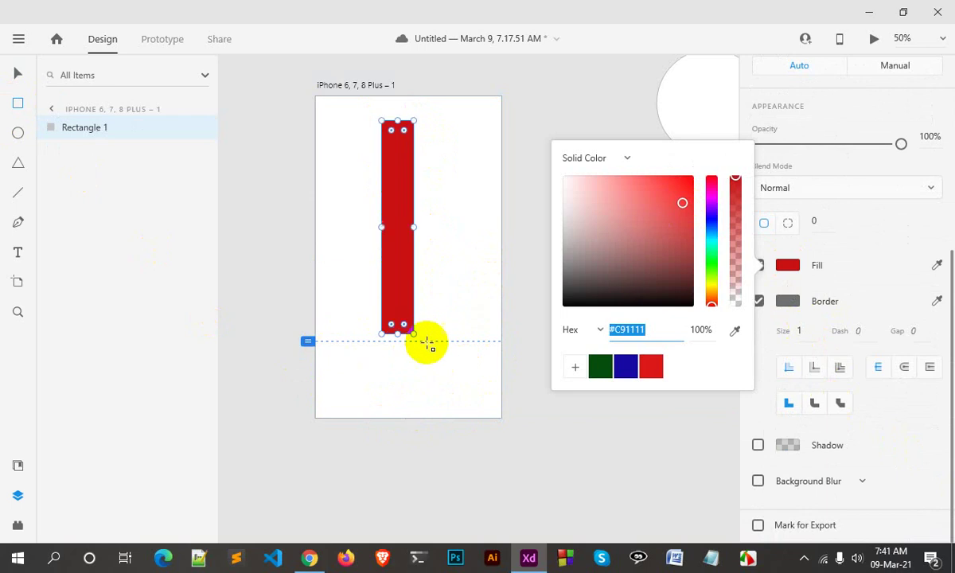
- Draw a small second rectangle near the artboard's bottom right
{"action": "left_click_drag", "start_coordinate": [455, 334], "coordinate": [475, 402]}
{"action": "left_click", "coordinate": [795, 267]}
{"action": "left_click", "coordinate": [711, 261]}
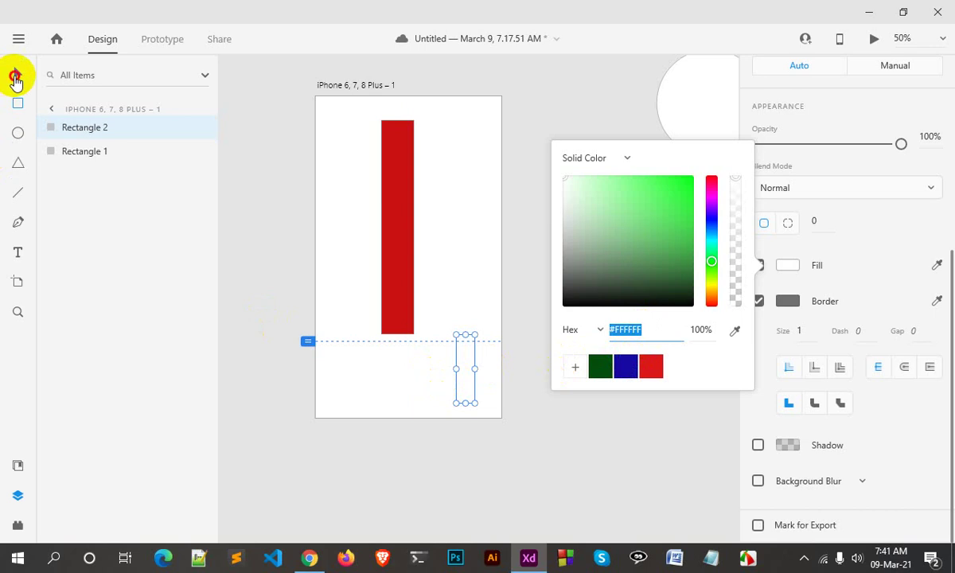
{"action": "left_click", "coordinate": [17, 74]}
{"action": "left_click", "coordinate": [789, 303]}
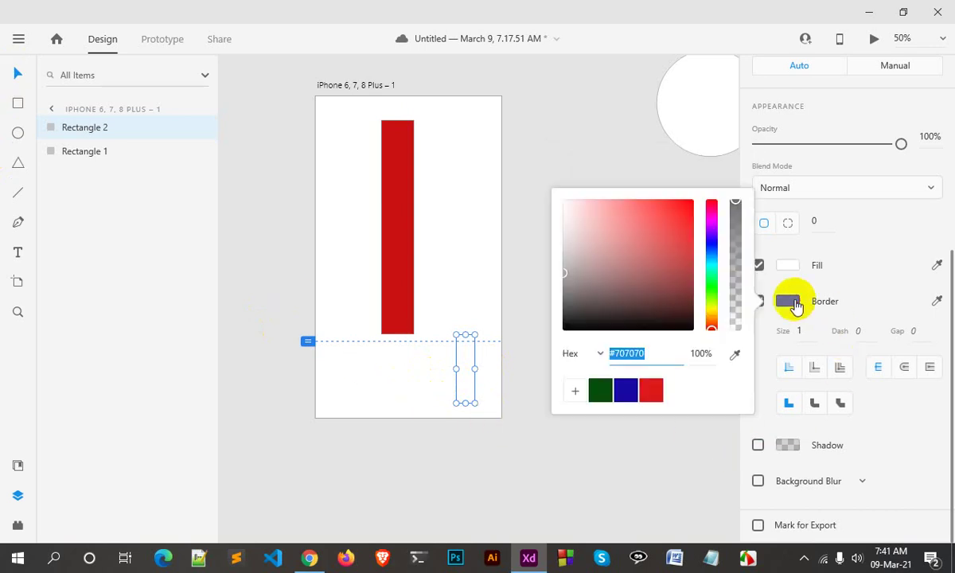
{"action": "left_click", "coordinate": [785, 255]}
{"action": "left_click", "coordinate": [711, 265]}
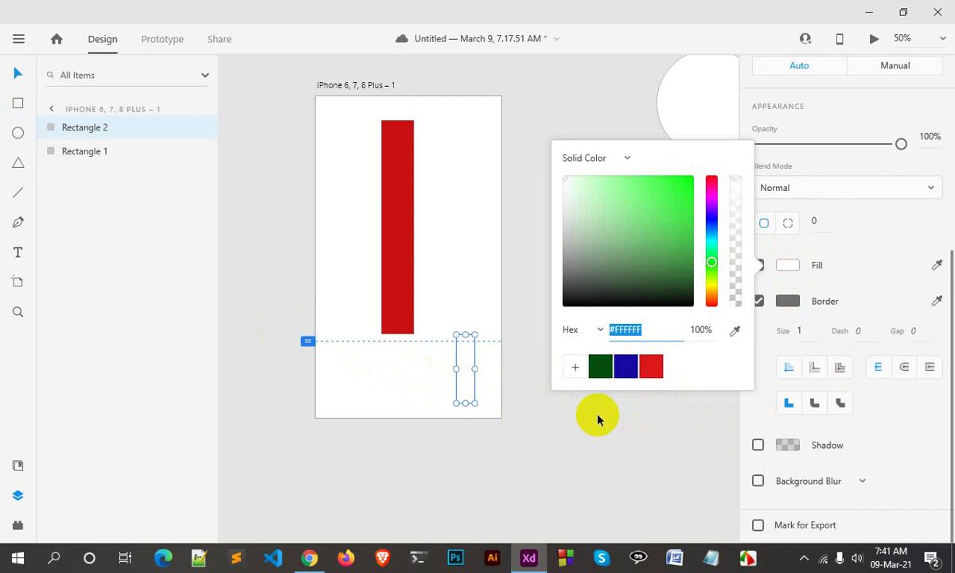
- Bring the small rectangle to the front and move it onto the pasteboard
{"action": "right_click", "coordinate": [464, 382]}
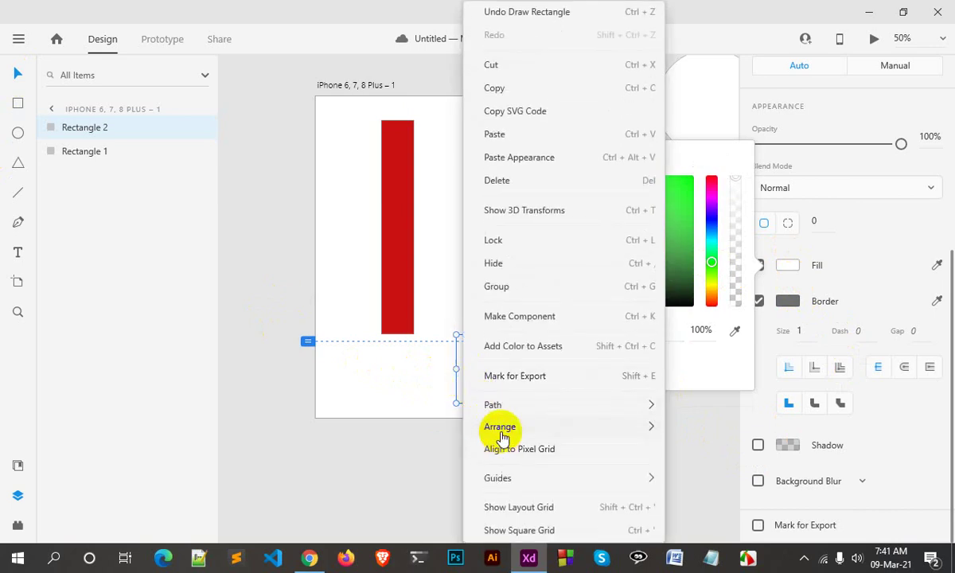
{"action": "left_click", "coordinate": [681, 429]}
{"action": "left_click", "coordinate": [513, 415]}
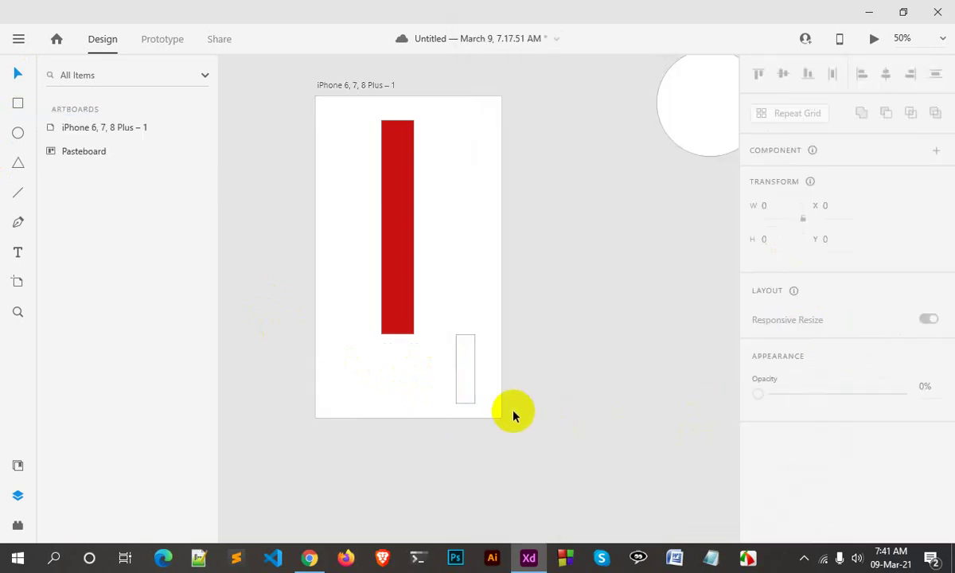
{"action": "left_click_drag", "start_coordinate": [470, 389], "coordinate": [541, 407]}
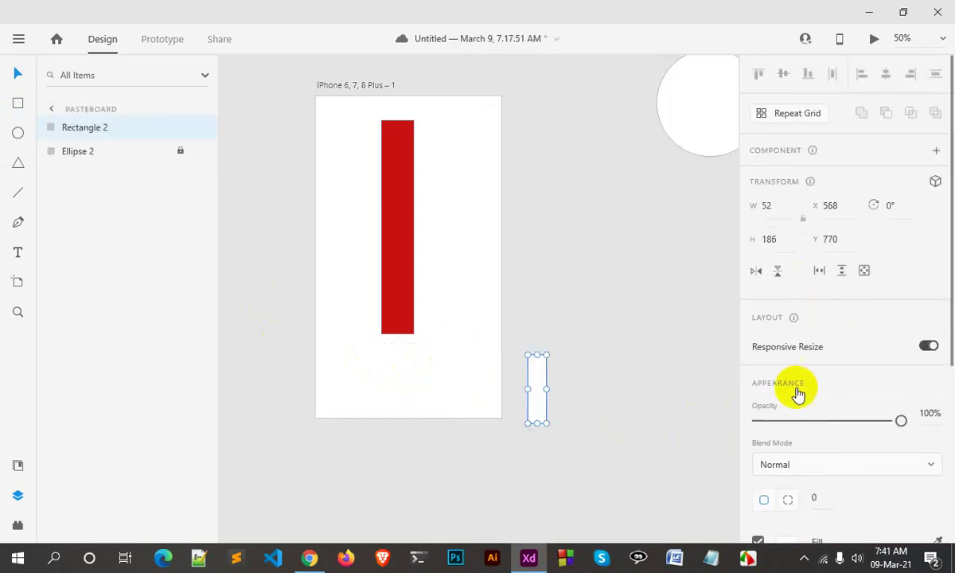
{"action": "scroll", "coordinate": [817, 478], "scroll_direction": "down", "scroll_amount": 5}
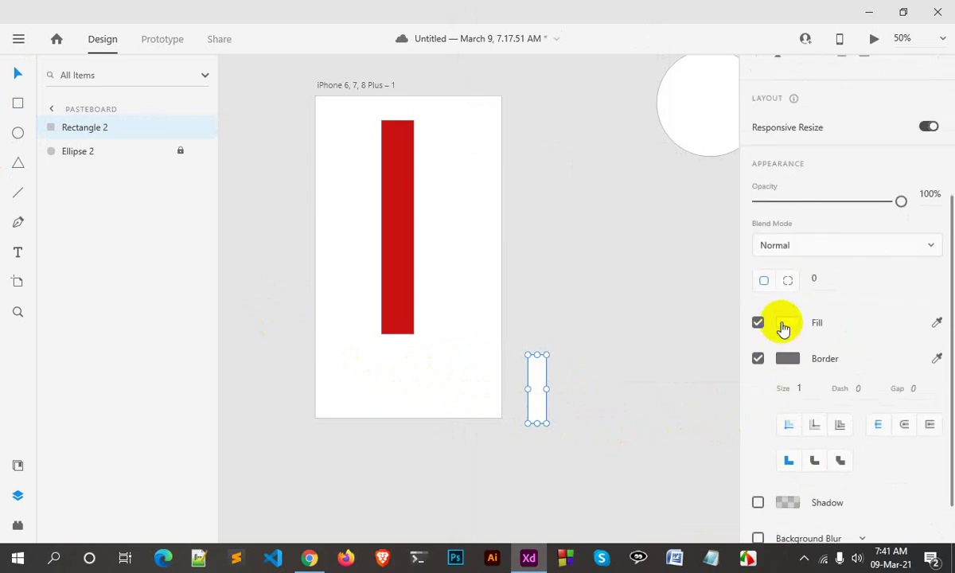
- Fill the small rectangle green (#0FB415), return it to the artboard, and select both rectangles
{"action": "left_click", "coordinate": [785, 324]}
{"action": "left_click_drag", "start_coordinate": [690, 295], "coordinate": [682, 272]}
{"action": "left_click", "coordinate": [537, 475]}
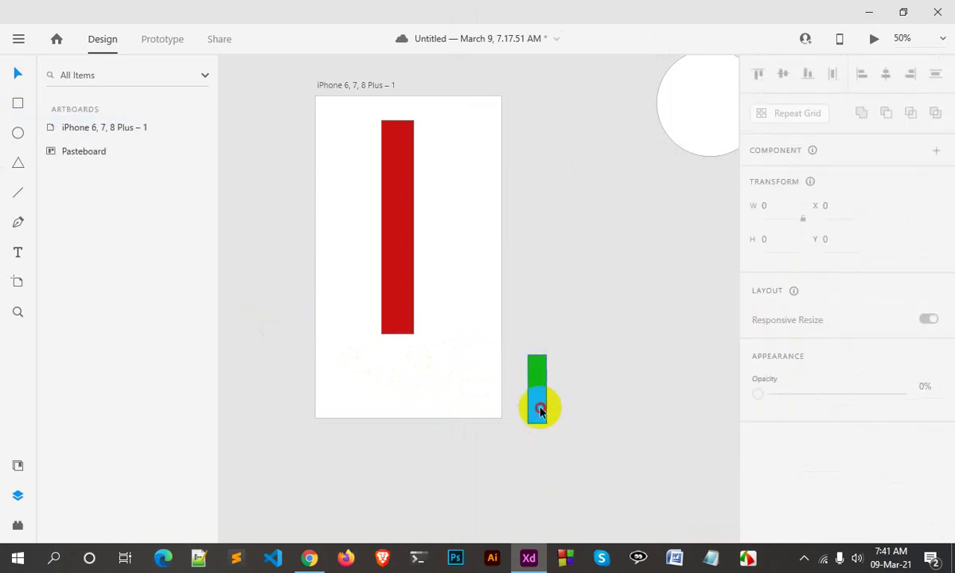
{"action": "mouse_move", "coordinate": [539, 405]}
{"action": "left_mouse_down"}
{"action": "mouse_move", "coordinate": [466, 393]}
{"action": "mouse_move", "coordinate": [464, 378]}
{"action": "left_mouse_up"}
{"action": "left_click", "coordinate": [532, 446]}
{"action": "left_click", "coordinate": [530, 462]}
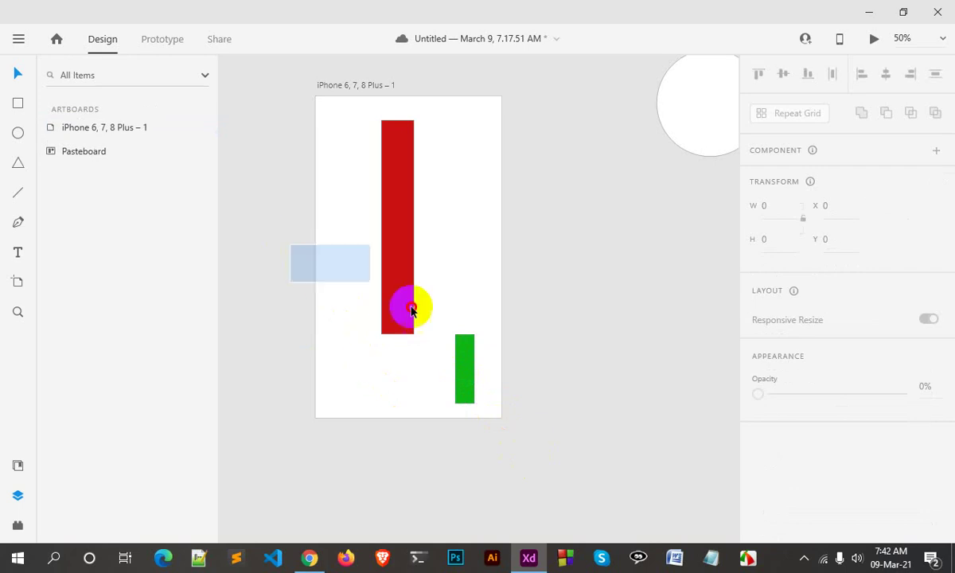
{"action": "left_click_drag", "start_coordinate": [346, 309], "coordinate": [477, 351]}
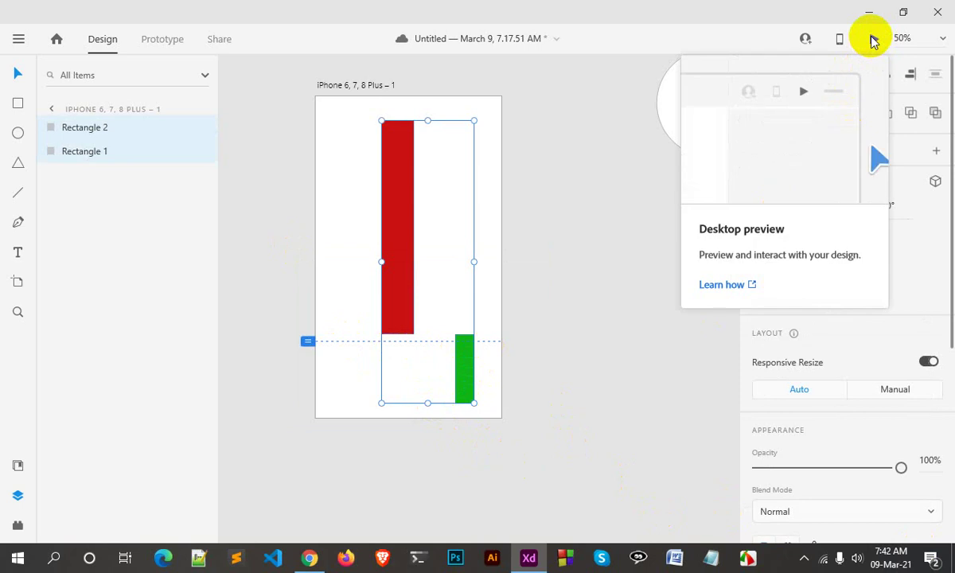
{"action": "left_click", "coordinate": [873, 40]}
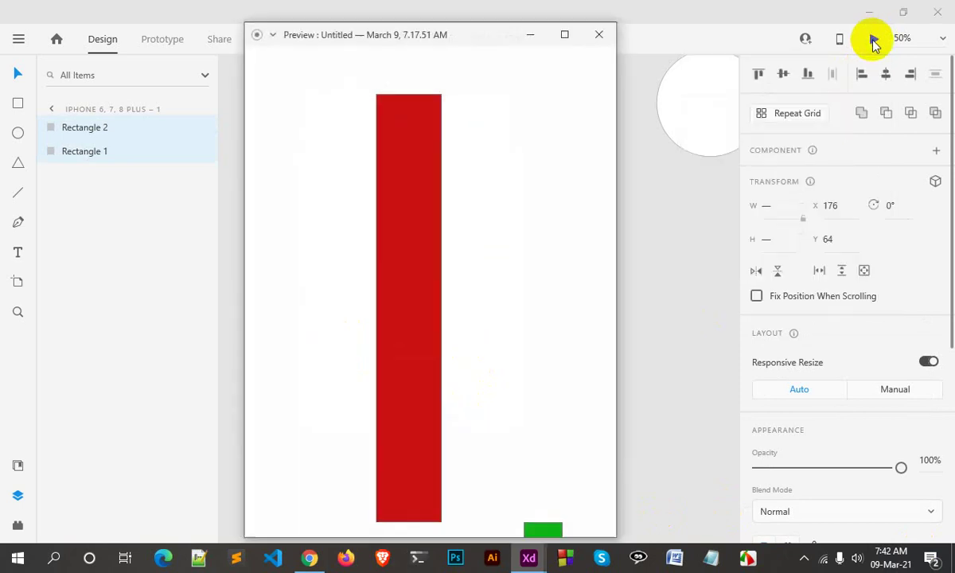
{"action": "scroll", "coordinate": [436, 370], "scroll_direction": "down", "scroll_amount": 3}
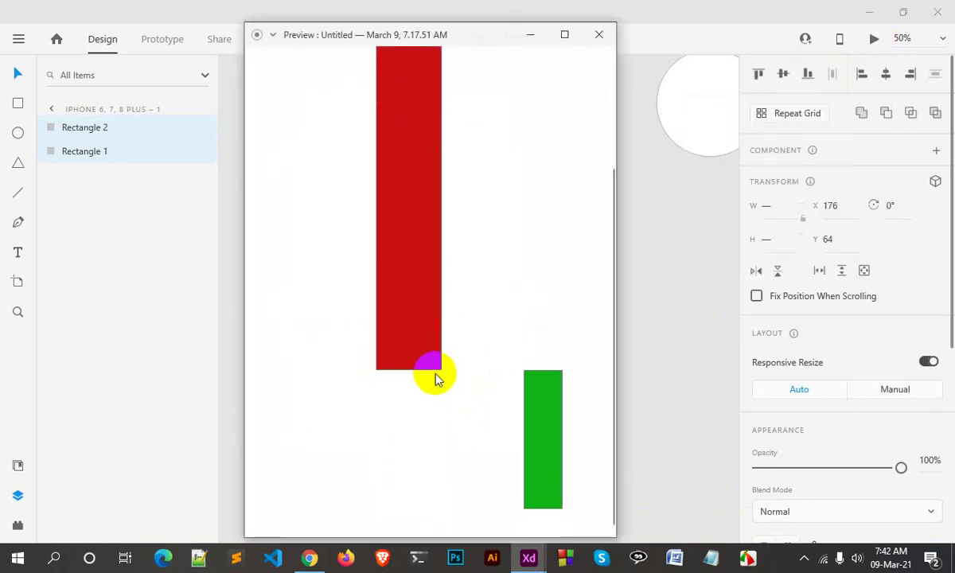
{"action": "scroll", "coordinate": [486, 381], "scroll_direction": "up", "scroll_amount": 3}
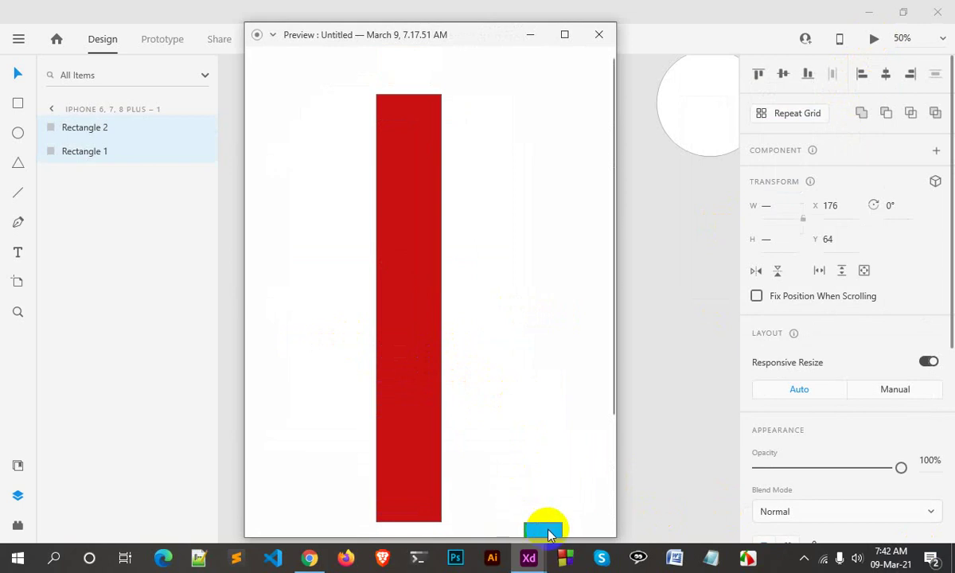
{"action": "scroll", "coordinate": [548, 532], "scroll_direction": "down", "scroll_amount": 3}
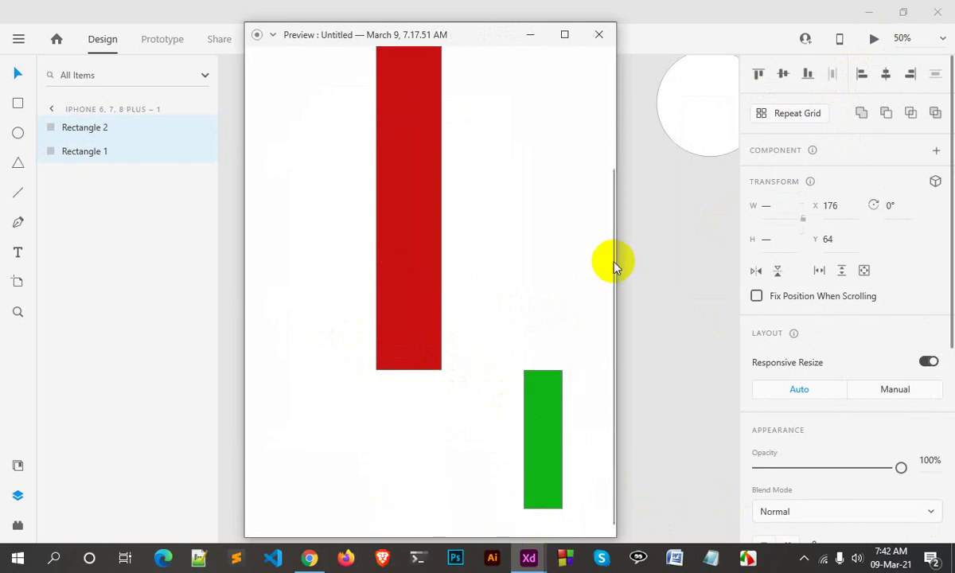
{"action": "left_click", "coordinate": [598, 34]}
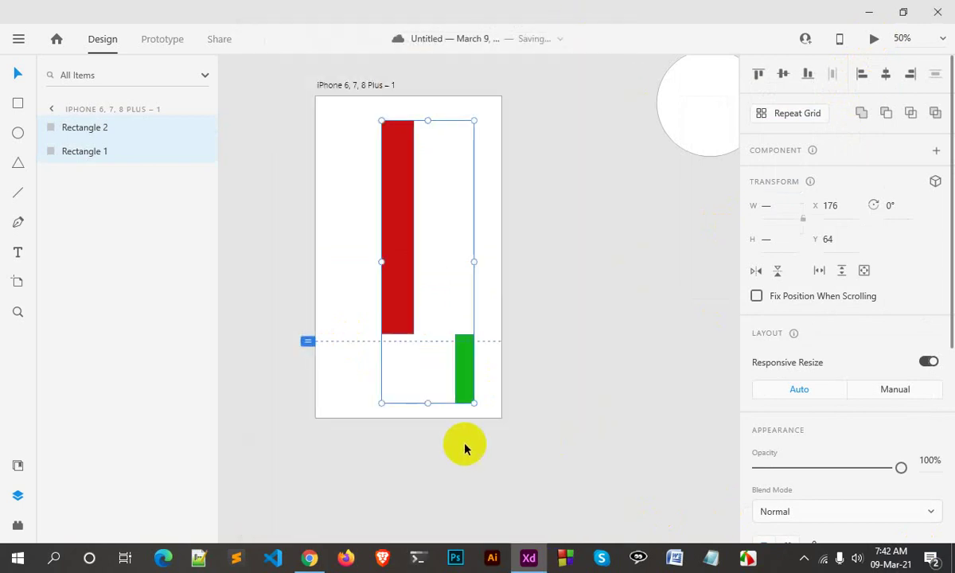
- Move the green rectangle to the pasteboard and shorten the artboard to 652 tall, previewing it
{"action": "left_click_drag", "start_coordinate": [464, 374], "coordinate": [561, 430]}
{"action": "left_click", "coordinate": [433, 377]}
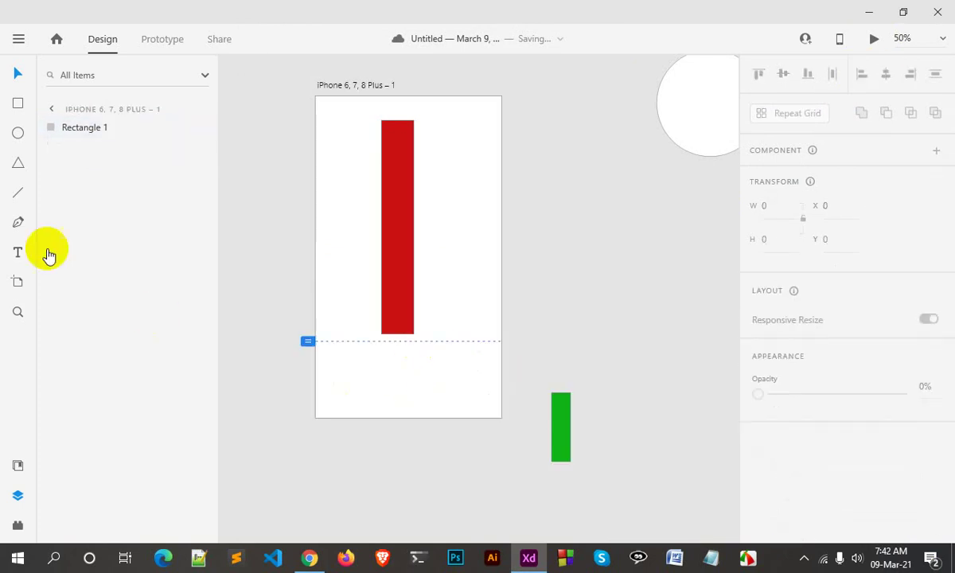
{"action": "left_click", "coordinate": [345, 88]}
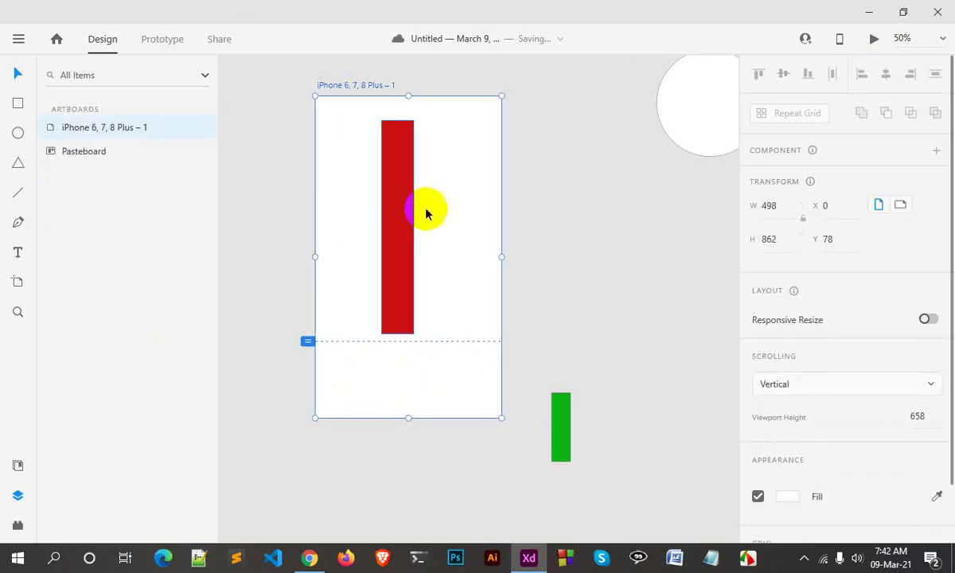
{"action": "left_click_drag", "start_coordinate": [408, 417], "coordinate": [409, 342]}
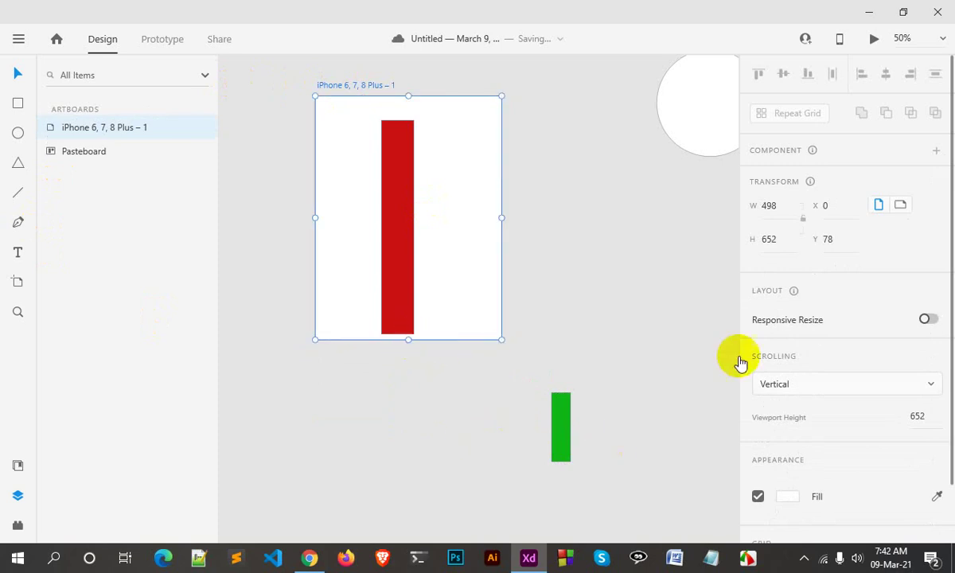
{"action": "key", "text": "super+c"}
{"action": "left_click", "coordinate": [873, 40]}
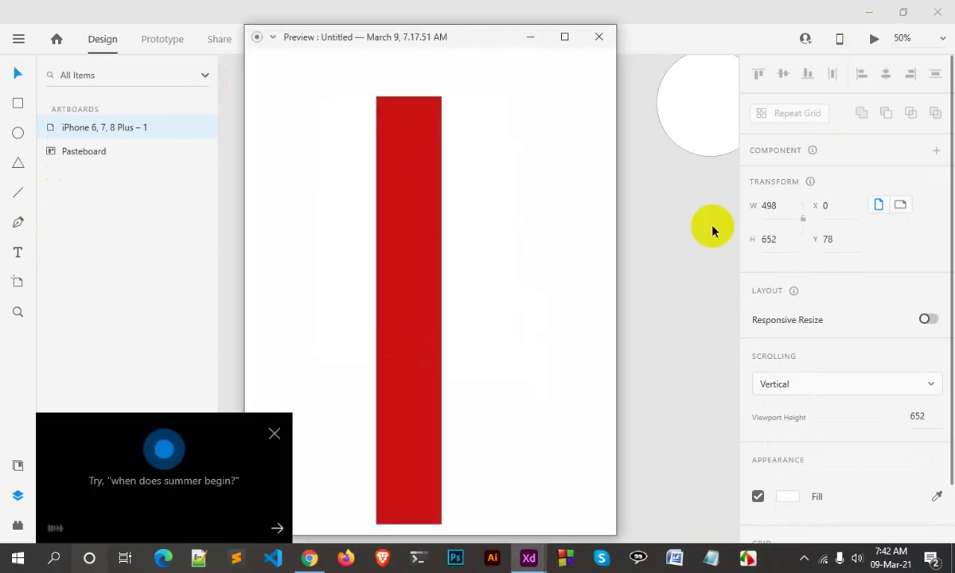
{"action": "left_click", "coordinate": [603, 38]}
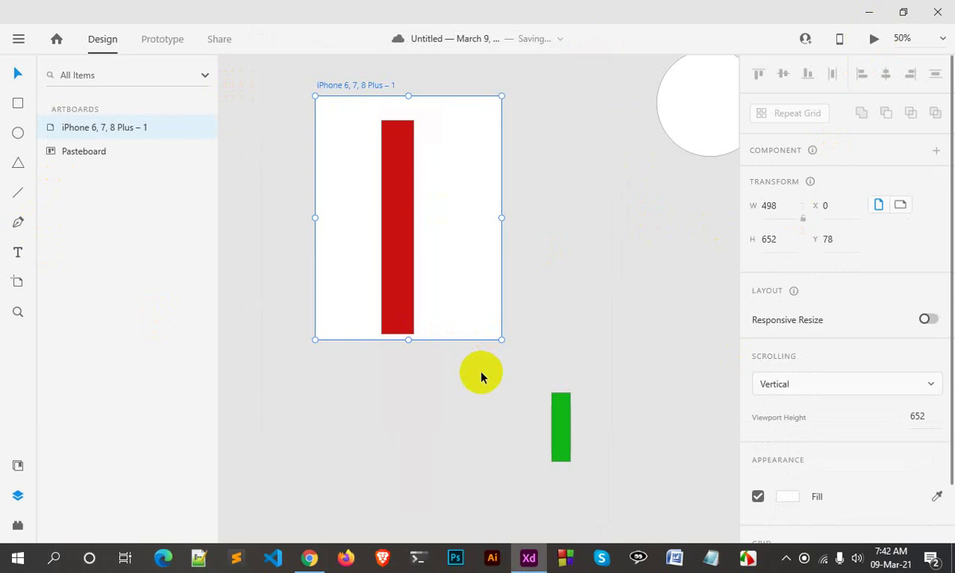
- Move the red rectangle off the artboard onto the pasteboard
{"action": "left_click", "coordinate": [493, 396]}
{"action": "left_click", "coordinate": [399, 255]}
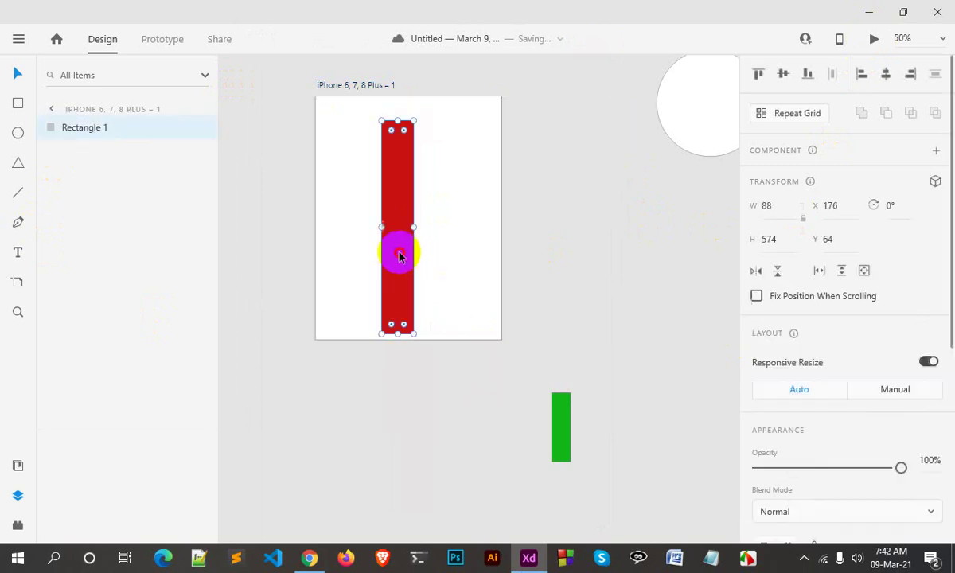
{"action": "mouse_move", "coordinate": [399, 255]}
{"action": "left_mouse_down"}
{"action": "mouse_move", "coordinate": [411, 249]}
{"action": "mouse_move", "coordinate": [536, 286]}
{"action": "mouse_move", "coordinate": [509, 405]}
{"action": "left_mouse_up"}
{"action": "left_click", "coordinate": [471, 270]}
{"action": "scroll", "coordinate": [509, 405], "scroll_direction": "up", "scroll_amount": 1}
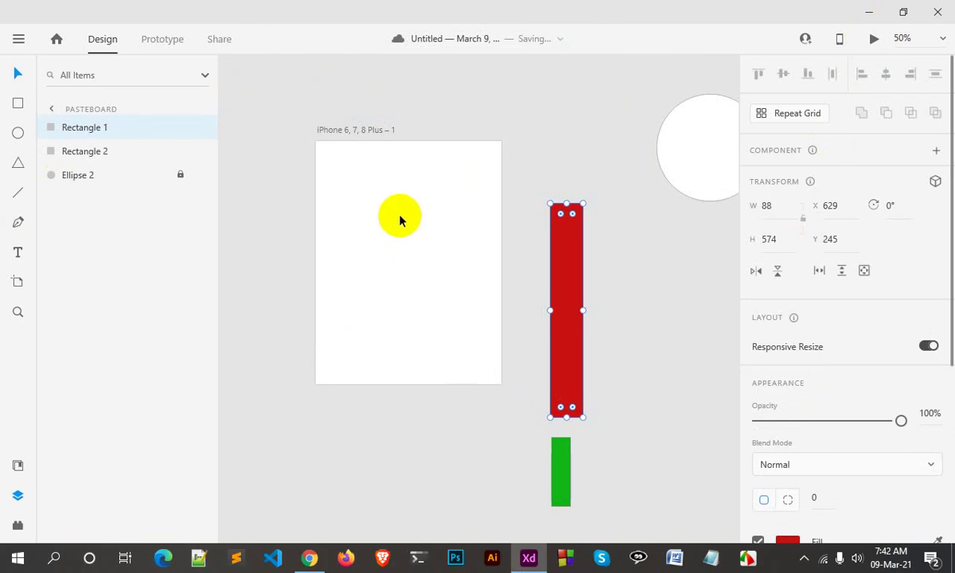
- Turn on a 4-column layout grid for the artboard (gutter 10, column width 99, margins 36)
{"action": "left_click", "coordinate": [348, 133]}
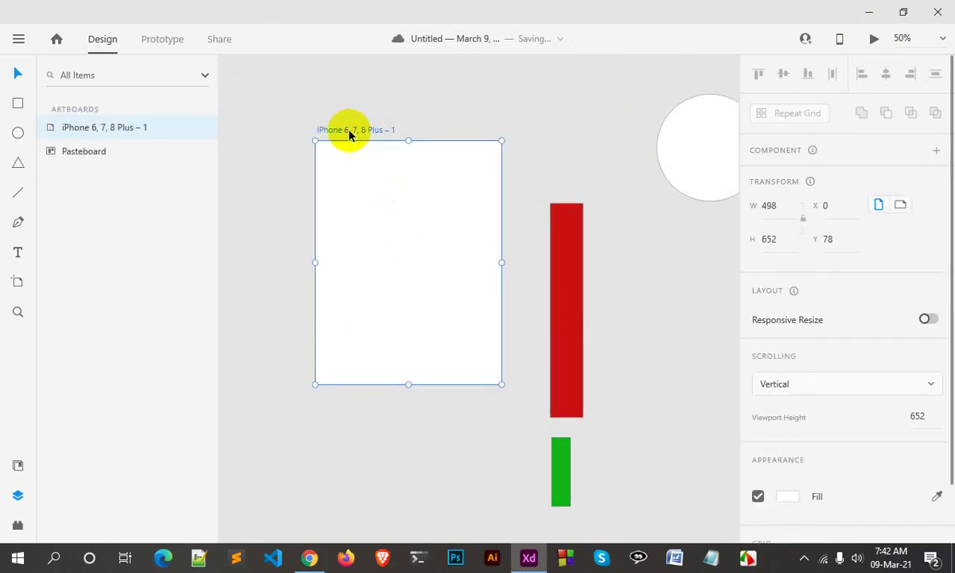
{"action": "scroll", "coordinate": [871, 302], "scroll_direction": "down", "scroll_amount": 2}
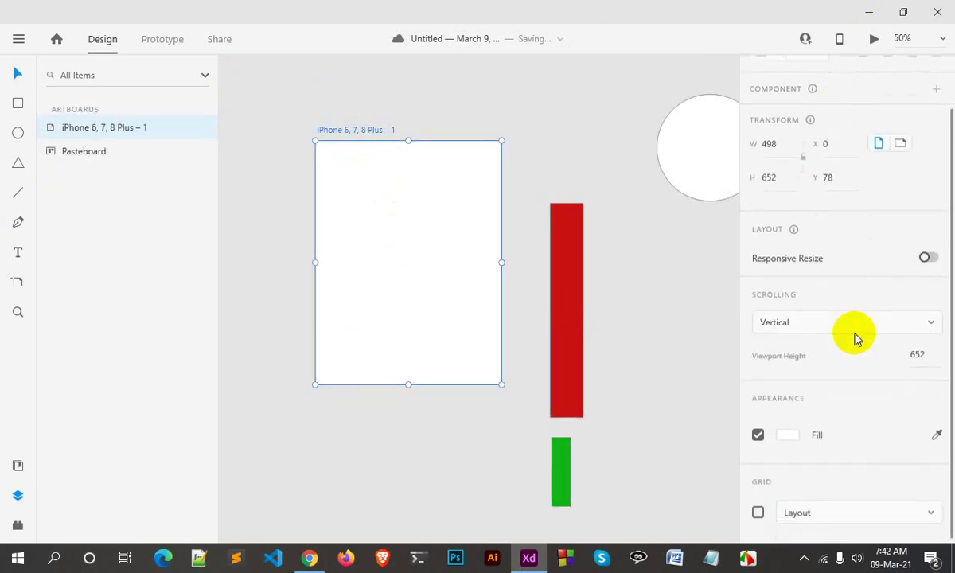
{"action": "left_click", "coordinate": [758, 510]}
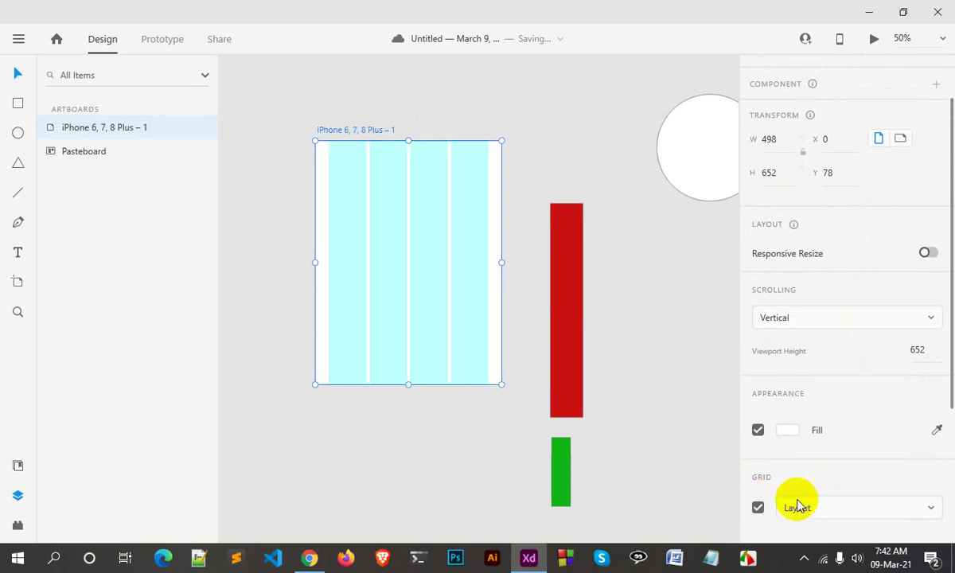
{"action": "scroll", "coordinate": [831, 475], "scroll_direction": "down", "scroll_amount": 3}
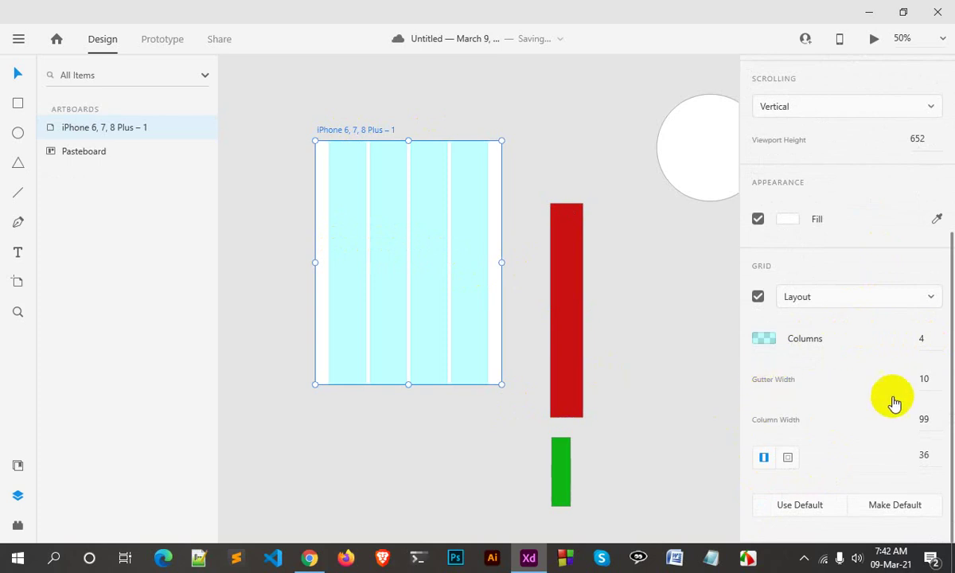
{"action": "left_click", "coordinate": [387, 271]}
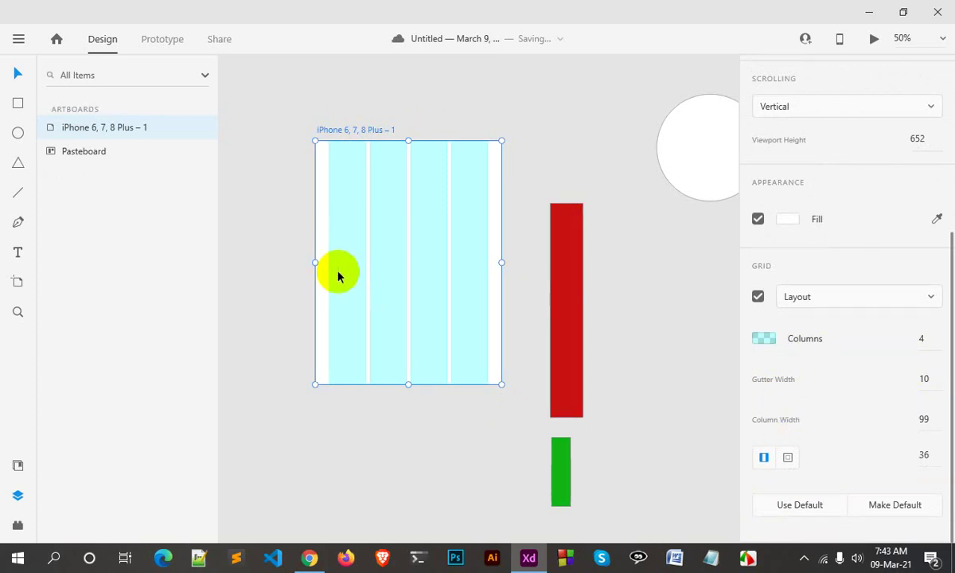
- Draw a small test rectangle in the first grid column, delete it, and reselect the artboard
{"action": "left_click", "coordinate": [18, 103]}
{"action": "left_click_drag", "start_coordinate": [329, 216], "coordinate": [368, 235]}
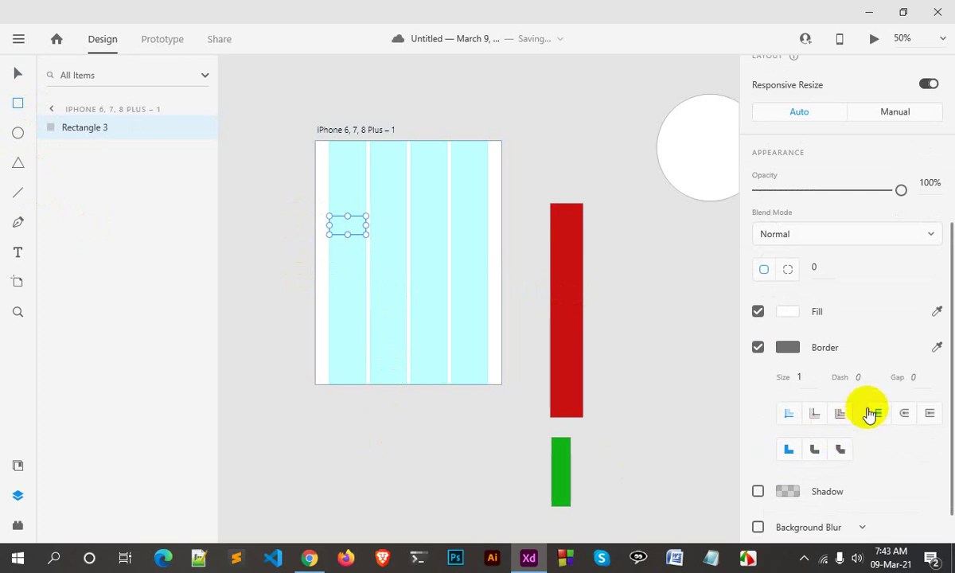
{"action": "scroll", "coordinate": [796, 366], "scroll_direction": "down", "scroll_amount": 1}
{"action": "left_click", "coordinate": [18, 73]}
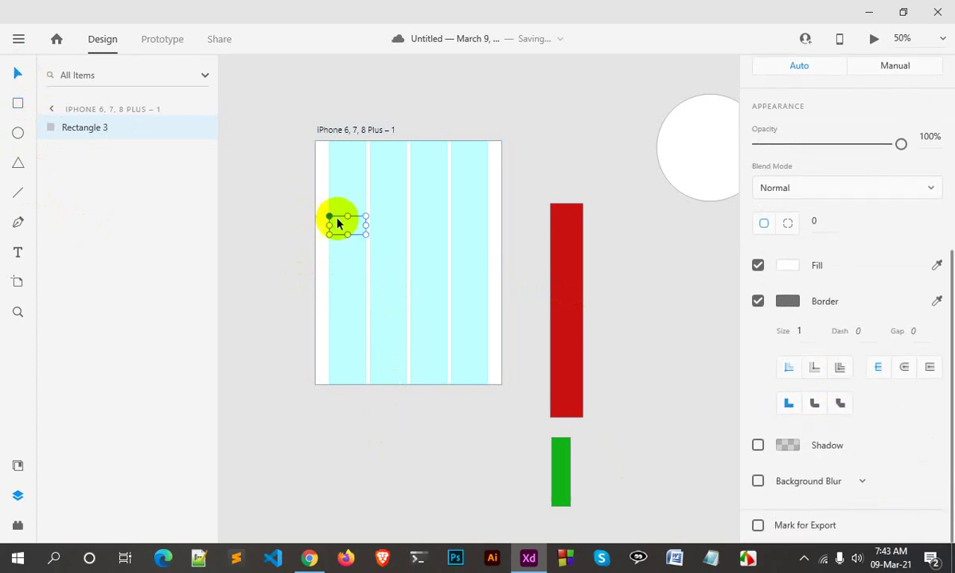
{"action": "key", "text": "Delete"}
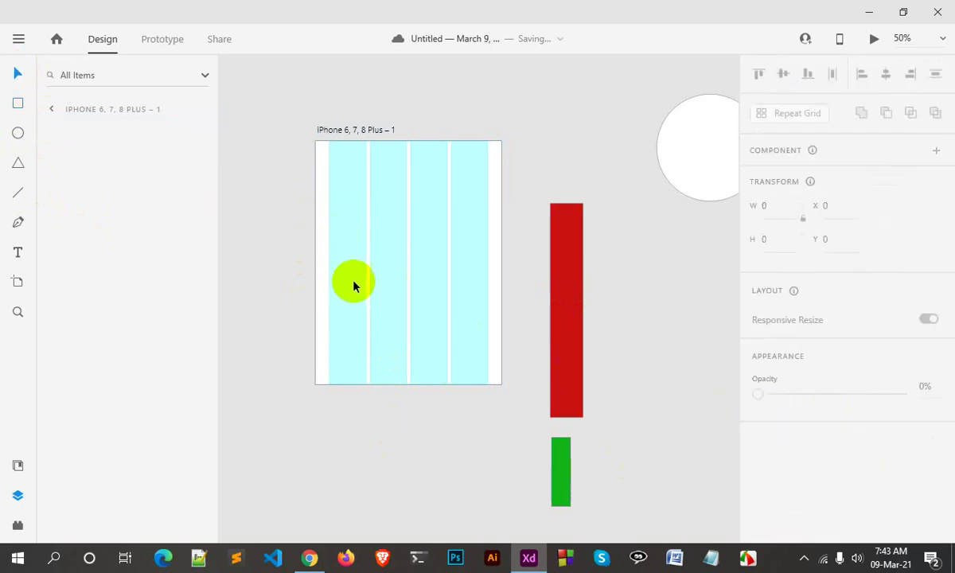
{"action": "left_click", "coordinate": [354, 287]}
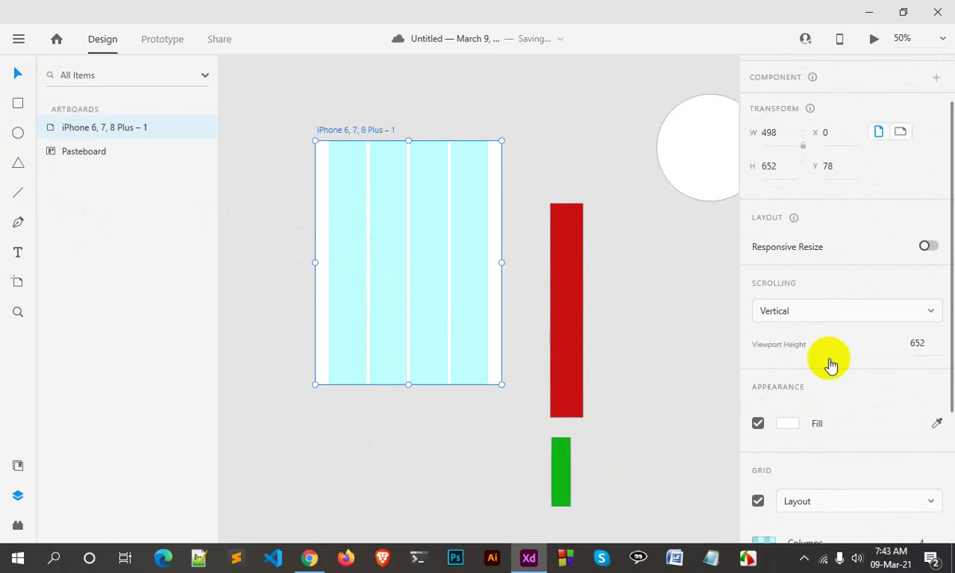
- Switch the layout grid to Different Margins and set the top margin to 54
{"action": "scroll", "coordinate": [829, 364], "scroll_direction": "down", "scroll_amount": 5}
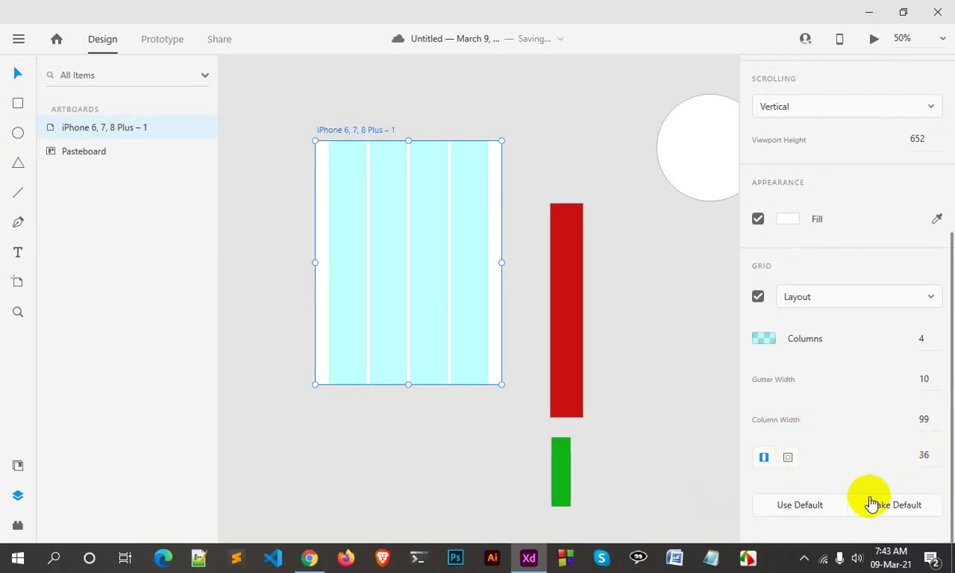
{"action": "left_click", "coordinate": [787, 466]}
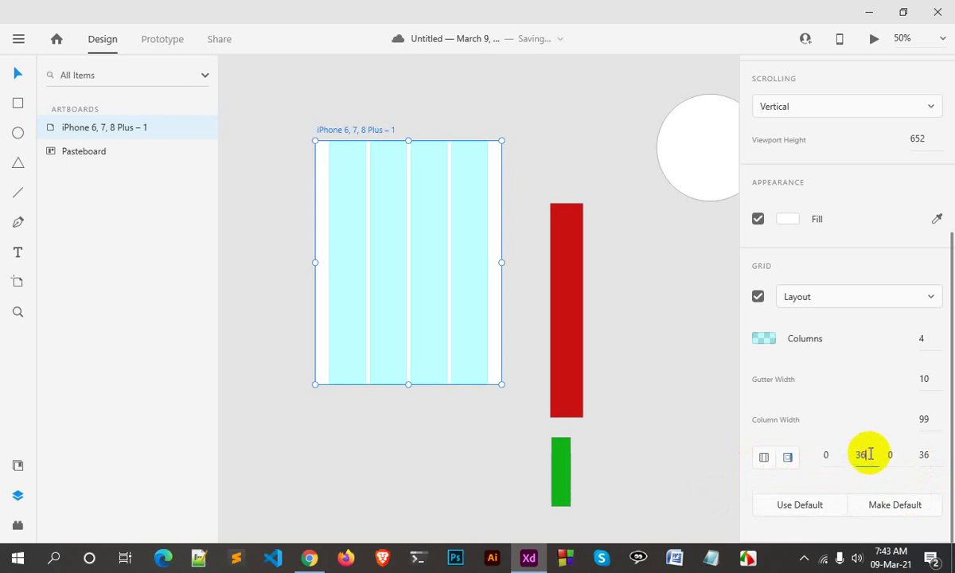
{"action": "left_click", "coordinate": [865, 454]}
{"action": "type", "text": "52"}
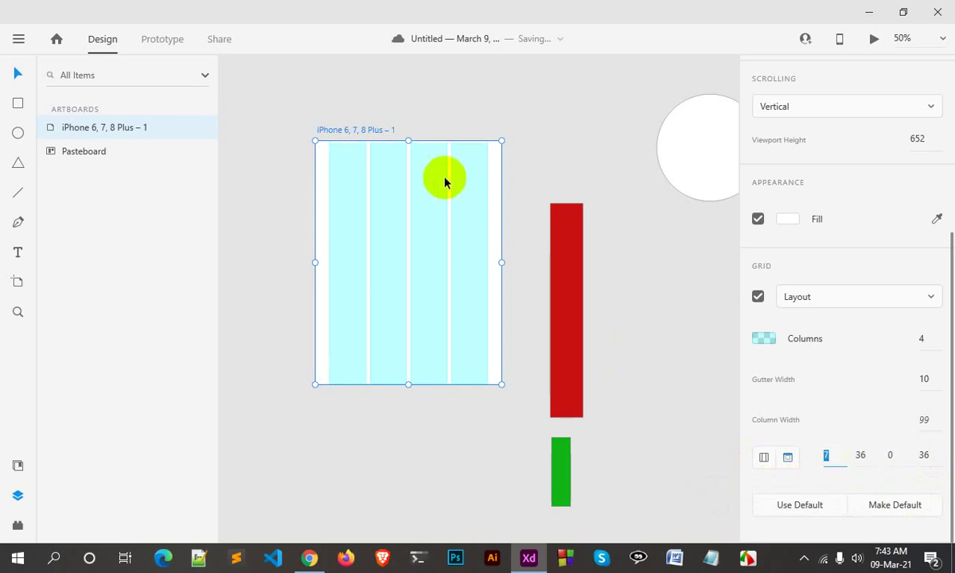
{"action": "key", "text": "Return"}
{"action": "type", "text": "54"}
{"action": "key", "text": "Return"}
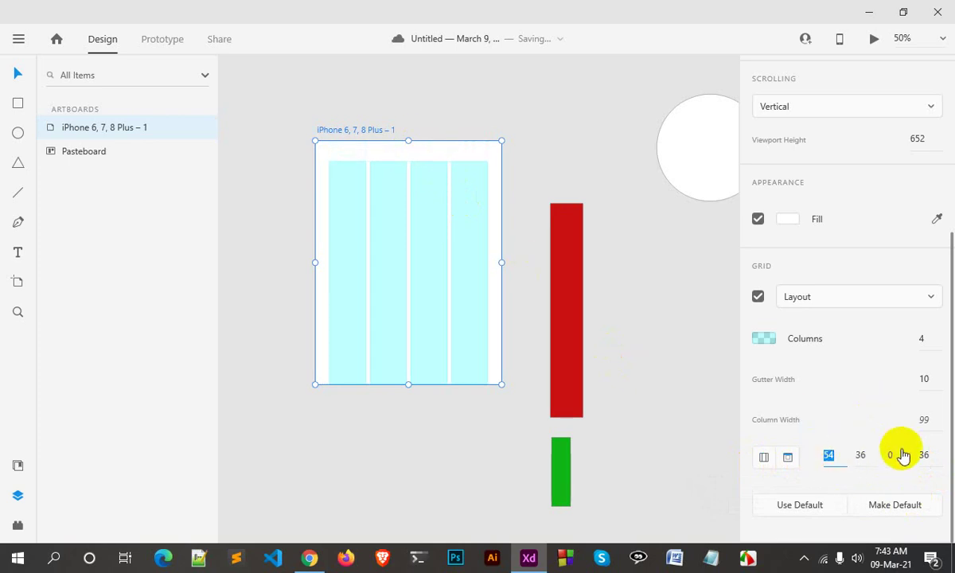
{"action": "left_click", "coordinate": [625, 445]}
- Reposition the red bar and green rectangle next to each other, then select both
{"action": "left_click_drag", "start_coordinate": [622, 452], "coordinate": [539, 426]}
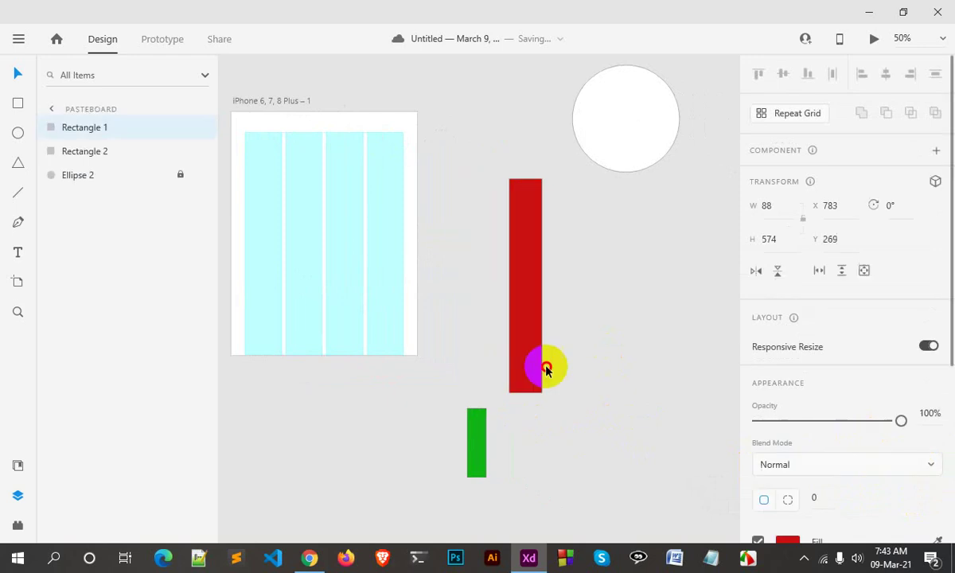
{"action": "left_click_drag", "start_coordinate": [485, 358], "coordinate": [567, 404]}
{"action": "mouse_move", "coordinate": [467, 448]}
{"action": "left_mouse_down"}
{"action": "mouse_move", "coordinate": [617, 331]}
{"action": "mouse_move", "coordinate": [578, 341]}
{"action": "left_mouse_up"}
{"action": "left_click", "coordinate": [639, 420]}
{"action": "left_click", "coordinate": [629, 412]}
{"action": "left_click_drag", "start_coordinate": [639, 436], "coordinate": [532, 248]}
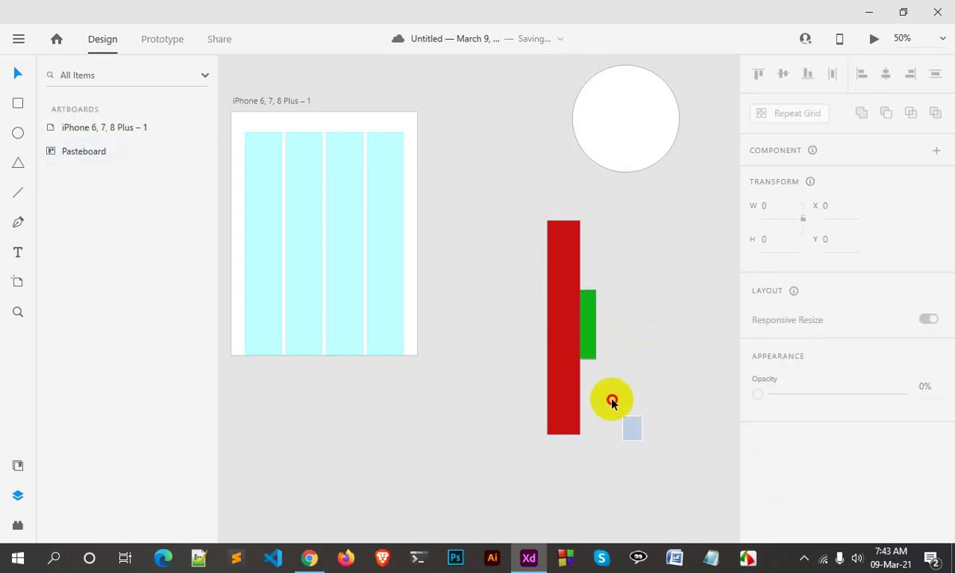
- Send the red bar to the back and move the green rectangle into its middle
{"action": "left_click", "coordinate": [547, 477]}
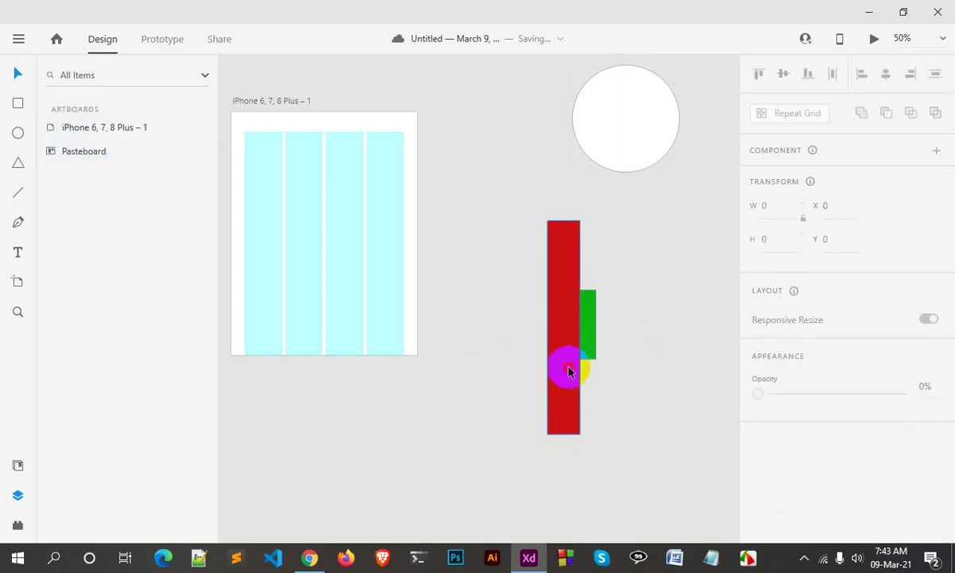
{"action": "left_click", "coordinate": [568, 371]}
{"action": "right_click", "coordinate": [568, 372]}
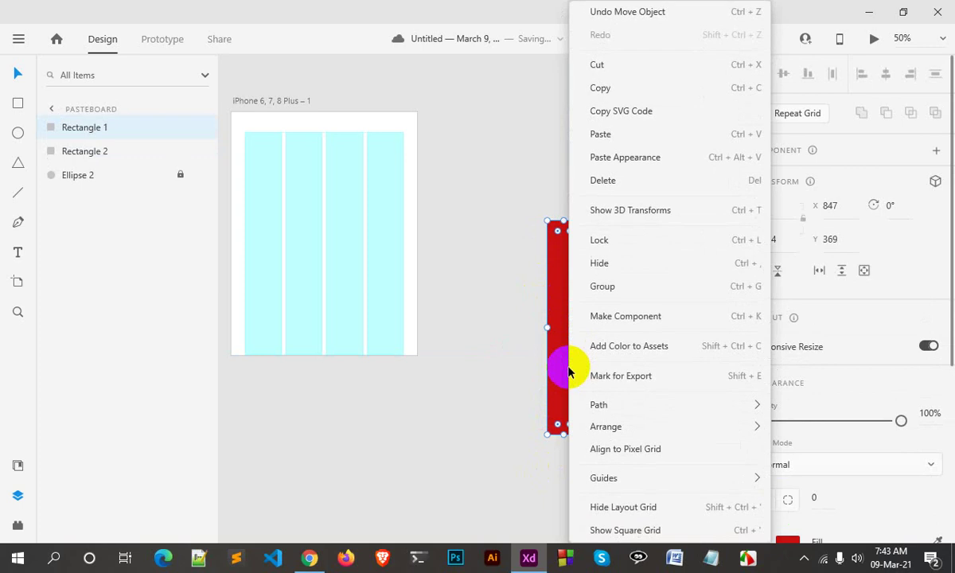
{"action": "mouse_move", "coordinate": [605, 427]}
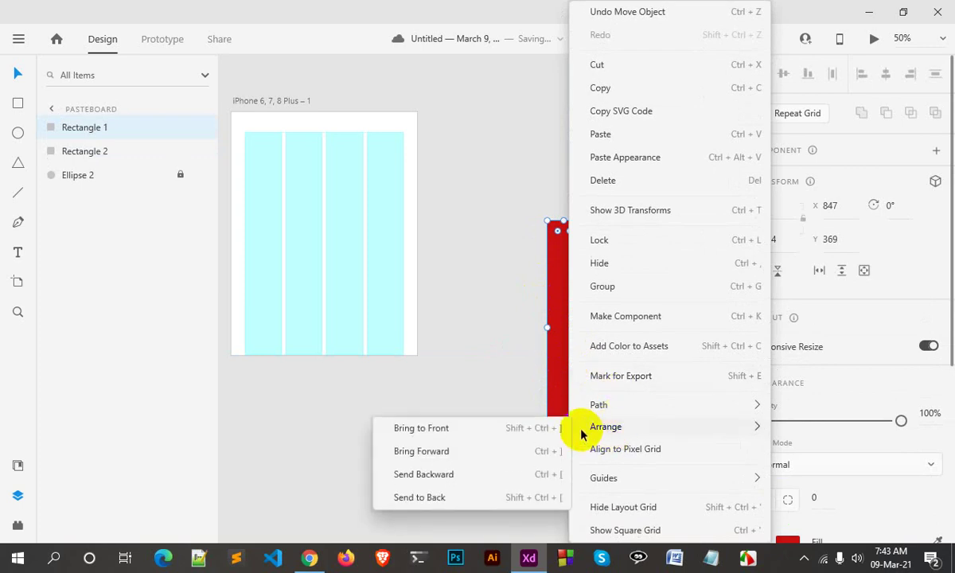
{"action": "left_click", "coordinate": [445, 496]}
{"action": "left_click", "coordinate": [501, 453]}
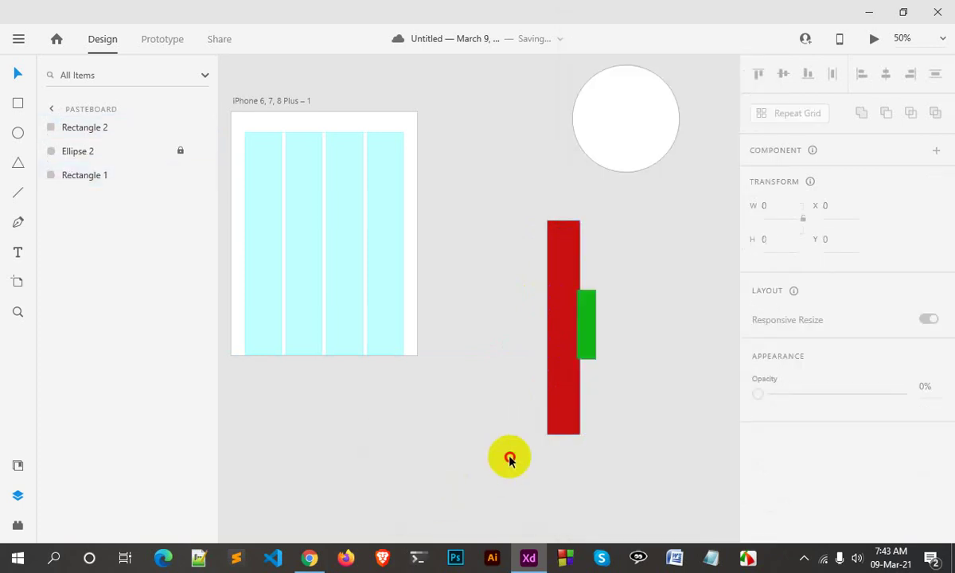
{"action": "left_click_drag", "start_coordinate": [586, 342], "coordinate": [570, 339]}
{"action": "left_click", "coordinate": [628, 410]}
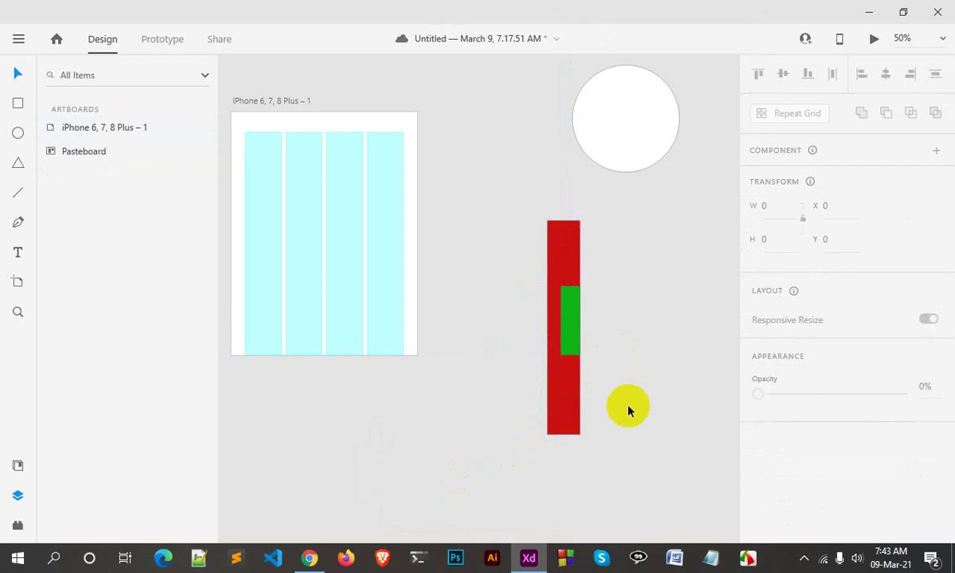
{"action": "left_click_drag", "start_coordinate": [595, 393], "coordinate": [531, 299]}
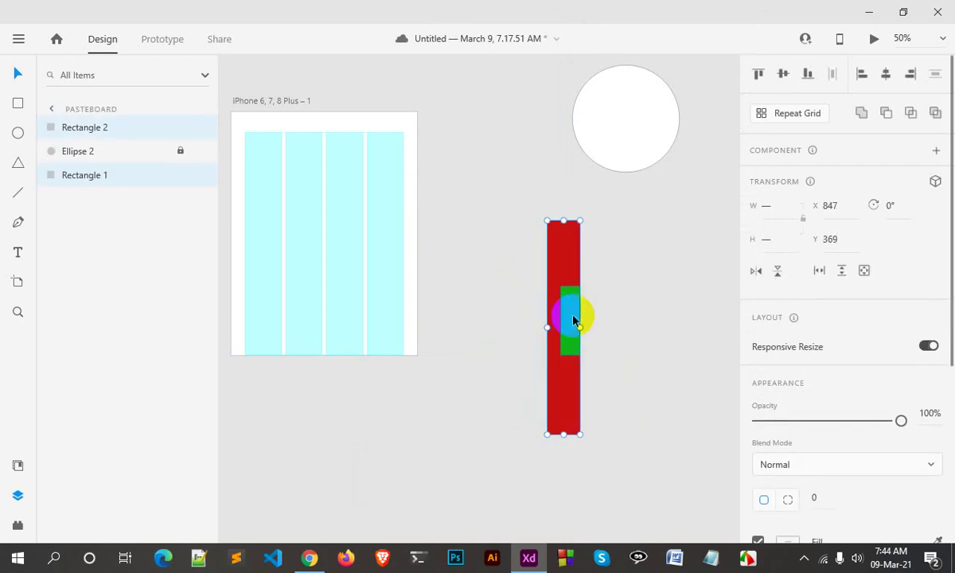
- Send both selected rectangles to the back of the layer stack
{"action": "right_click", "coordinate": [557, 320]}
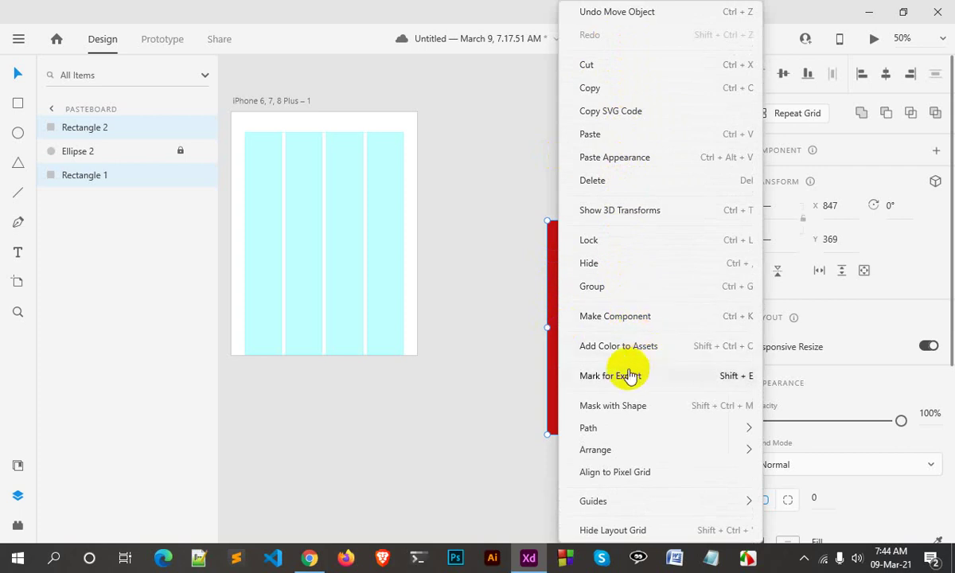
{"action": "mouse_move", "coordinate": [605, 428]}
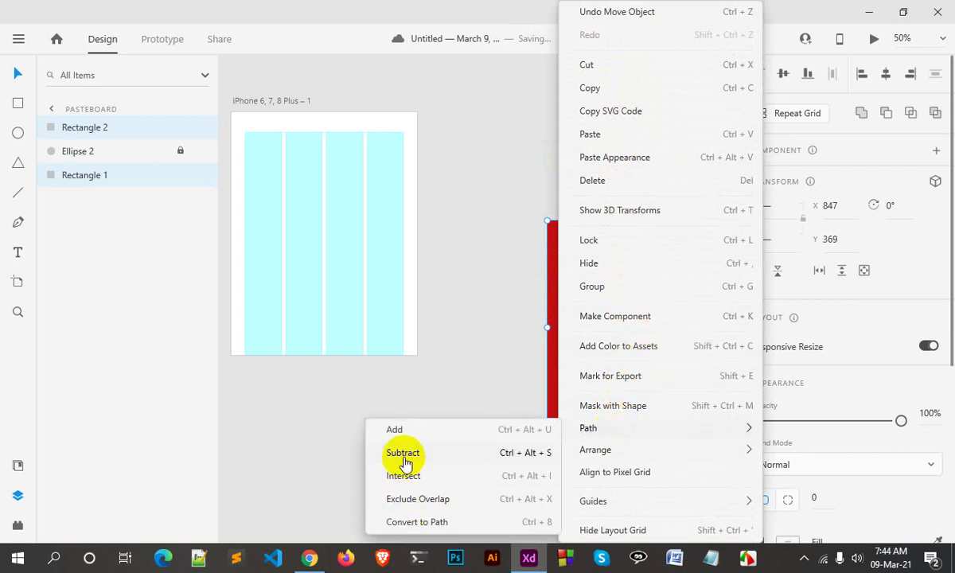
{"action": "left_click", "coordinate": [490, 154]}
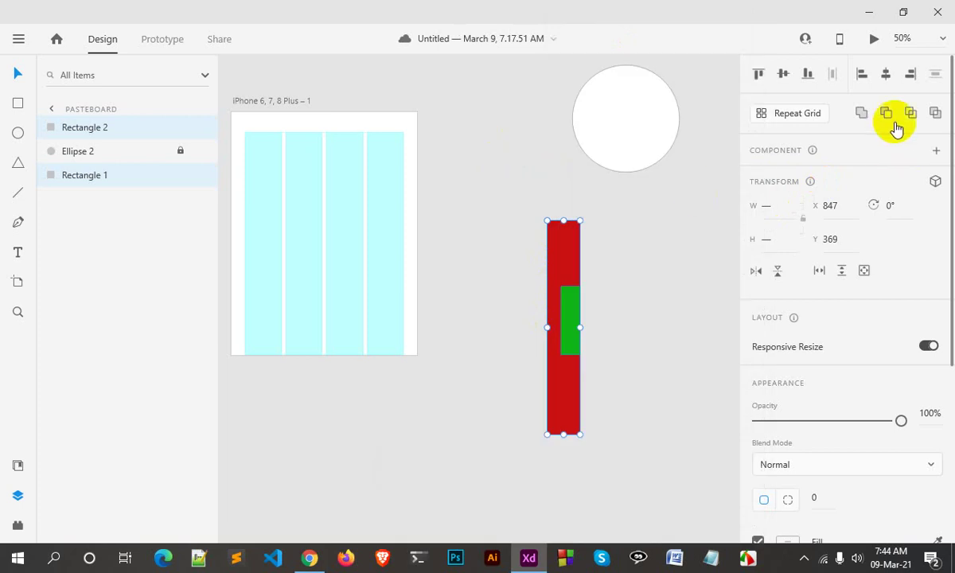
{"action": "right_click", "coordinate": [571, 344]}
{"action": "mouse_move", "coordinate": [601, 428]}
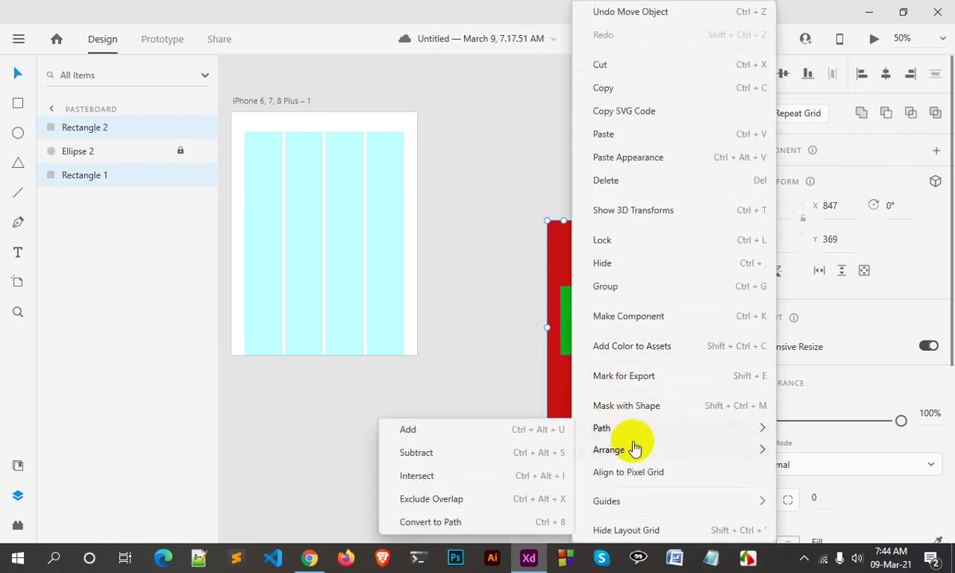
{"action": "mouse_move", "coordinate": [609, 449]}
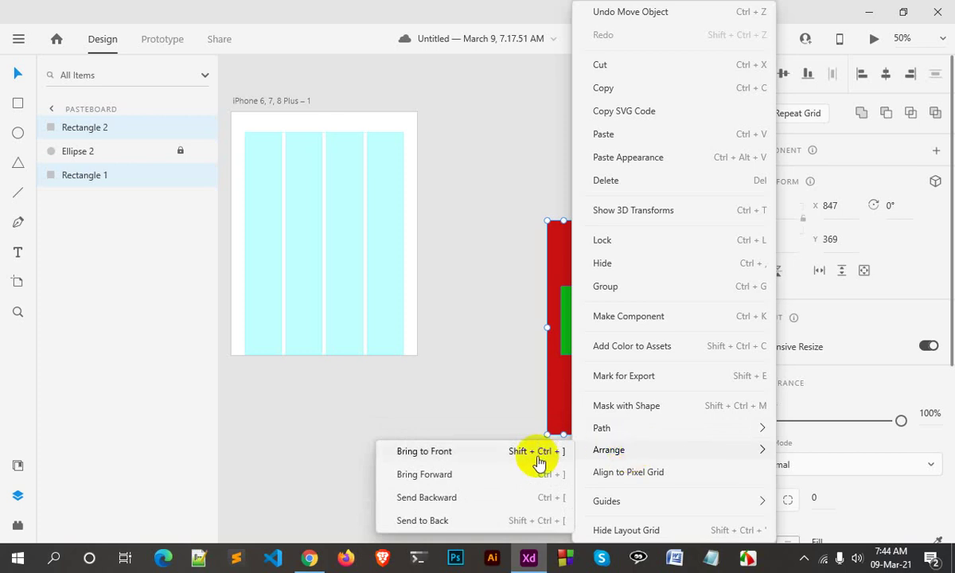
{"action": "left_click", "coordinate": [462, 525]}
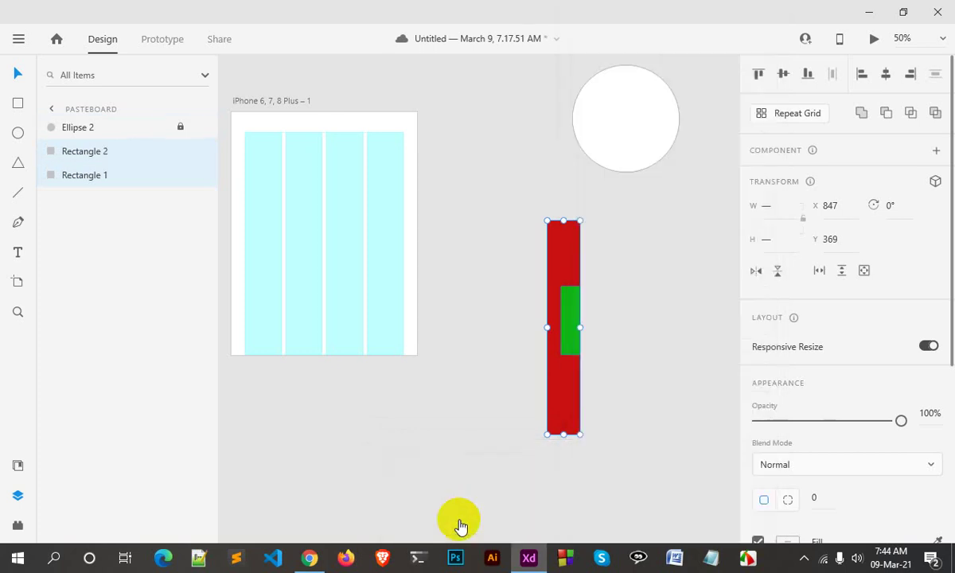
{"action": "left_click", "coordinate": [644, 316]}
- Send the green rectangle behind the red bar
{"action": "left_click", "coordinate": [570, 320]}
{"action": "right_click", "coordinate": [573, 325]}
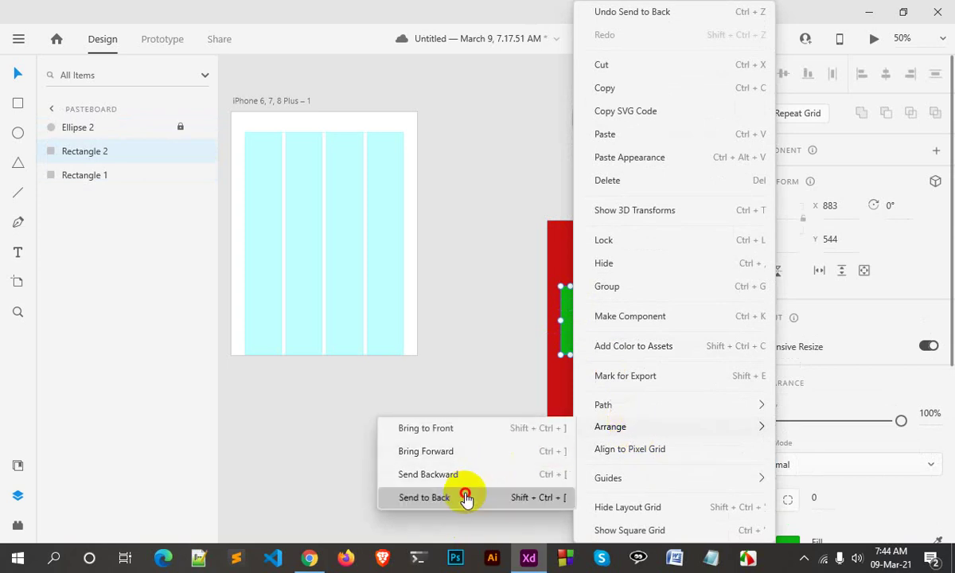
{"action": "left_click", "coordinate": [464, 497]}
{"action": "left_click", "coordinate": [633, 394]}
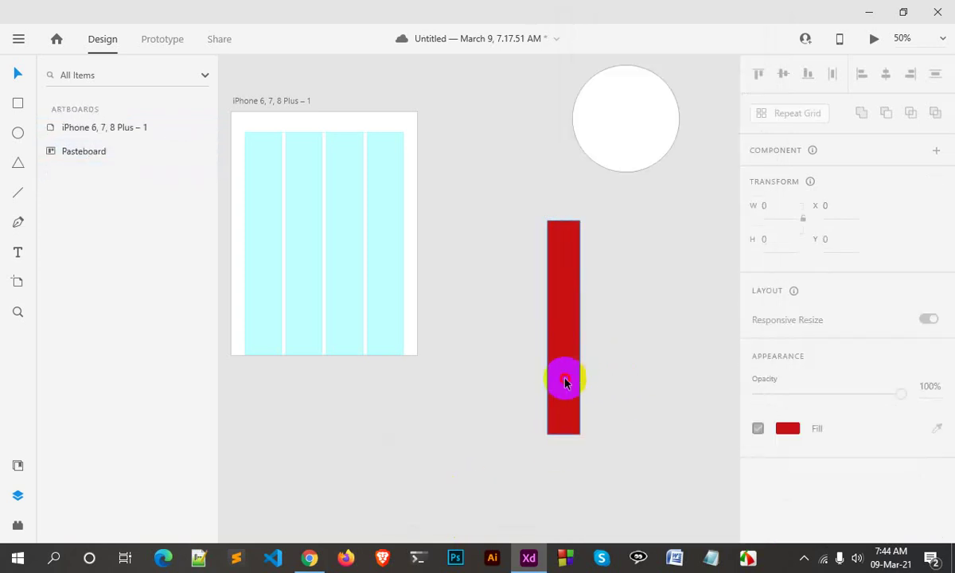
- Shift the red bar left so the green rectangle sits beside it, then reselect both
{"action": "left_click_drag", "start_coordinate": [564, 383], "coordinate": [540, 377]}
{"action": "left_click", "coordinate": [601, 416]}
{"action": "left_click_drag", "start_coordinate": [601, 415], "coordinate": [518, 290]}
{"action": "right_click", "coordinate": [524, 303]}
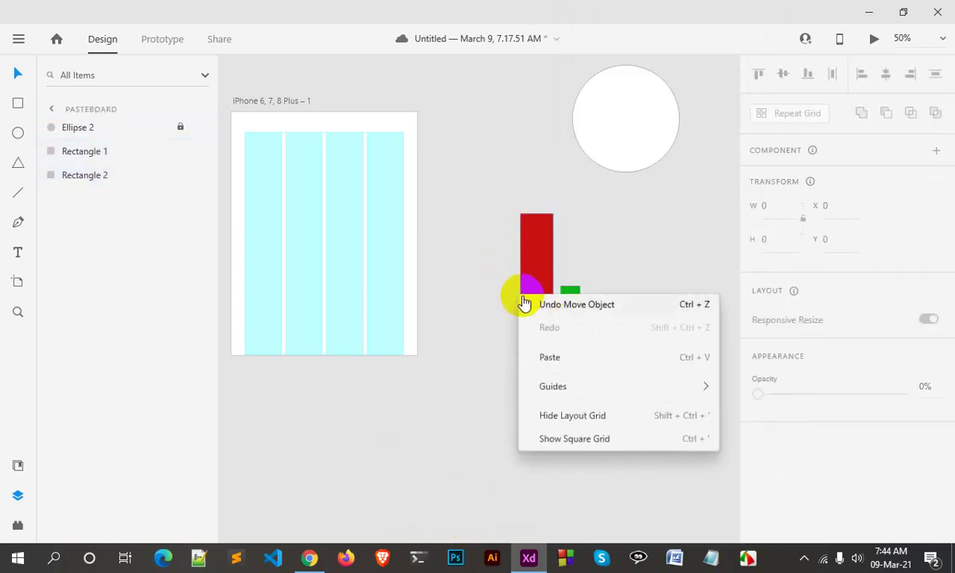
{"action": "left_click", "coordinate": [494, 460]}
{"action": "left_click_drag", "start_coordinate": [596, 407], "coordinate": [480, 216]}
{"action": "right_click", "coordinate": [526, 292]}
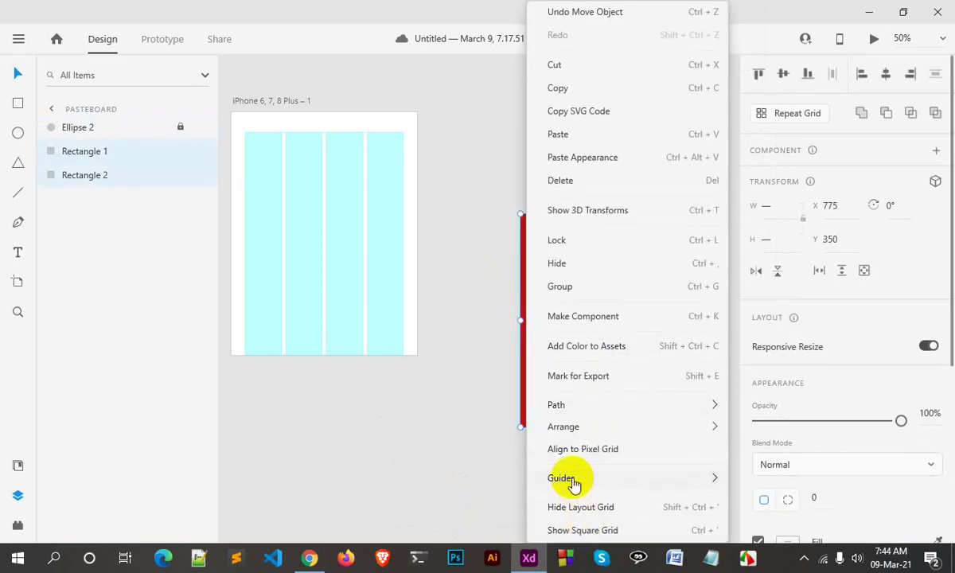
{"action": "mouse_move", "coordinate": [561, 478]}
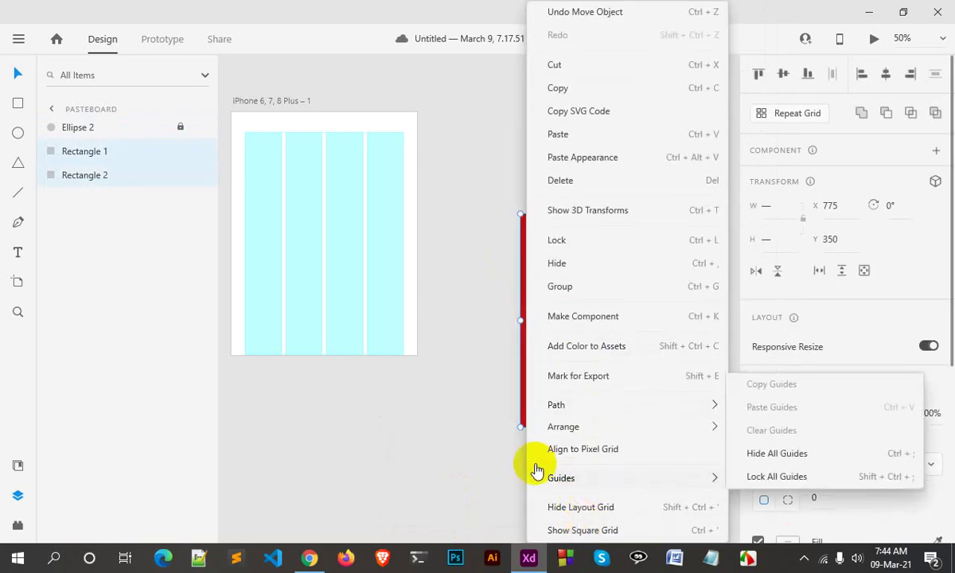
{"action": "left_click", "coordinate": [487, 454]}
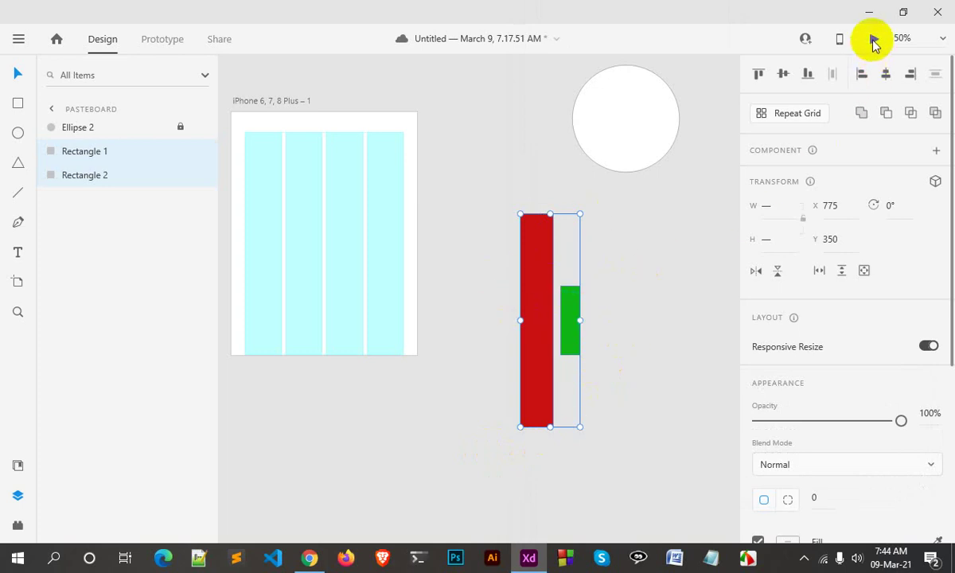
- Zoom the canvas to 100% and pan to bring the iPhone artboard into view
{"action": "left_click", "coordinate": [941, 45]}
{"action": "left_click", "coordinate": [358, 209]}
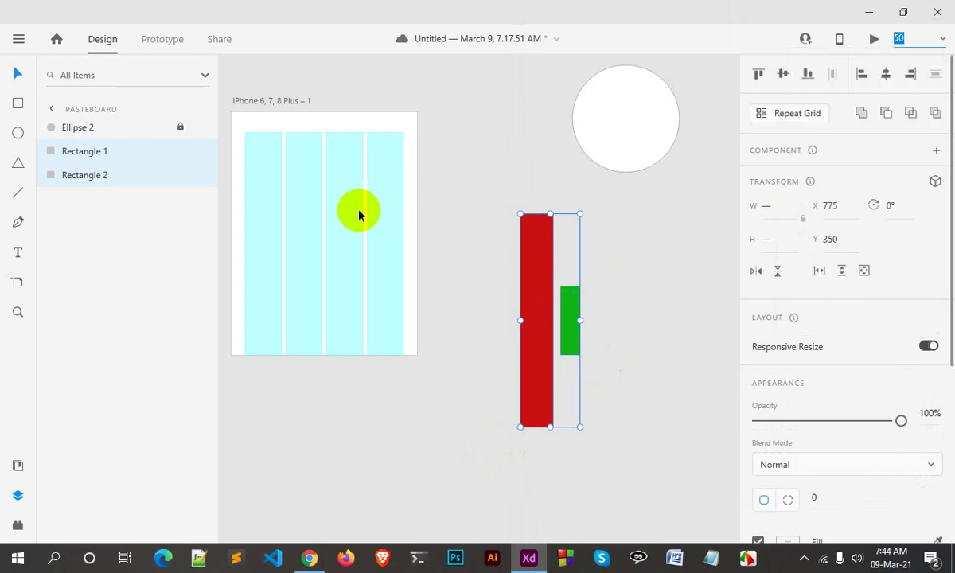
{"action": "left_click", "coordinate": [923, 36]}
{"action": "left_click", "coordinate": [940, 41]}
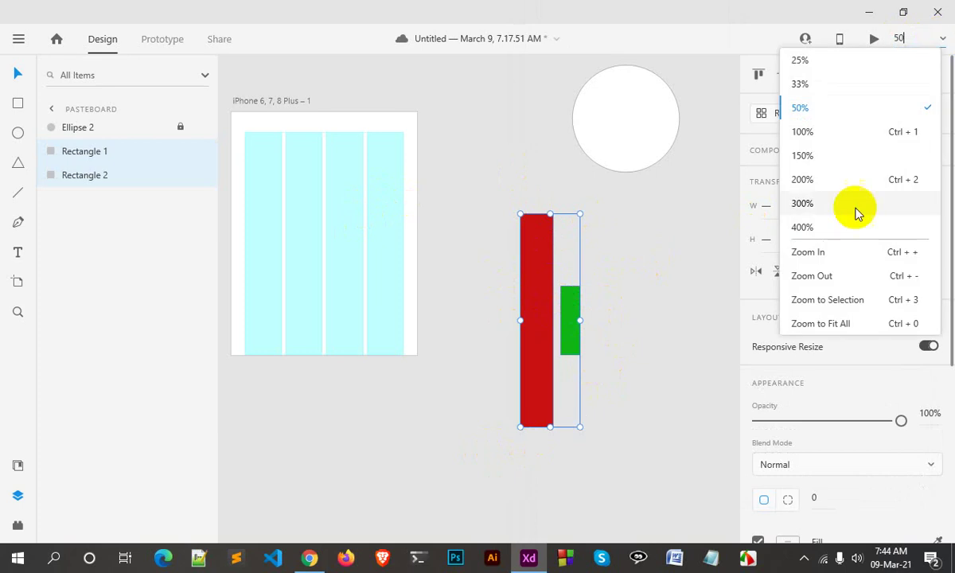
{"action": "left_click", "coordinate": [800, 131]}
{"action": "key", "text": "ctrl+shift+apostrophe"}
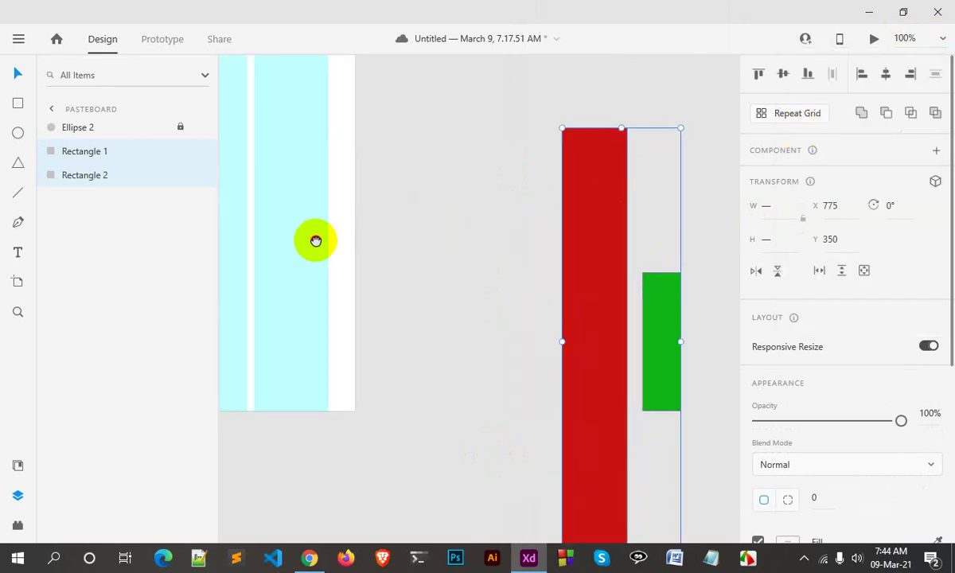
{"action": "left_click_drag", "start_coordinate": [316, 241], "coordinate": [522, 363]}
{"action": "left_click", "coordinate": [435, 335]}
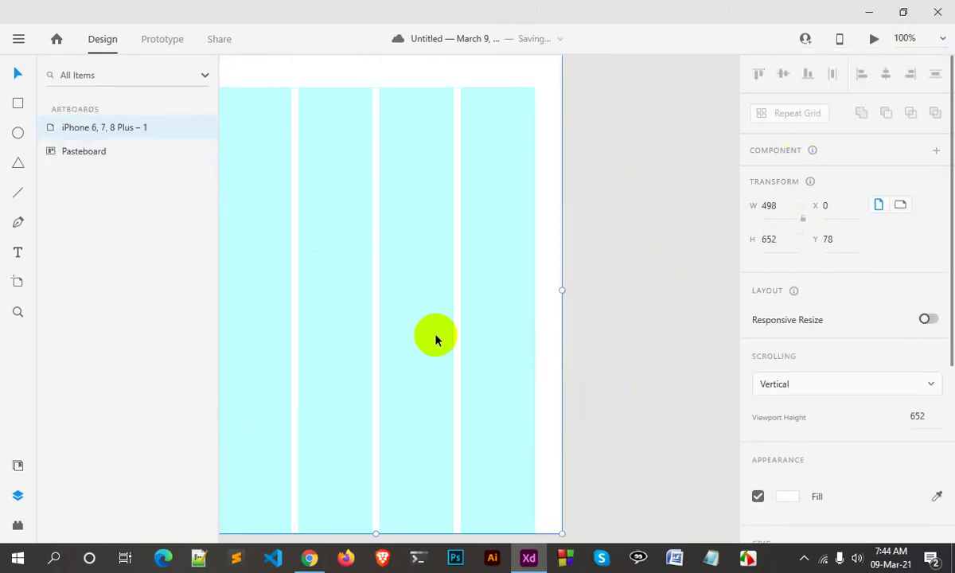
{"action": "left_click_drag", "start_coordinate": [435, 333], "coordinate": [588, 348]}
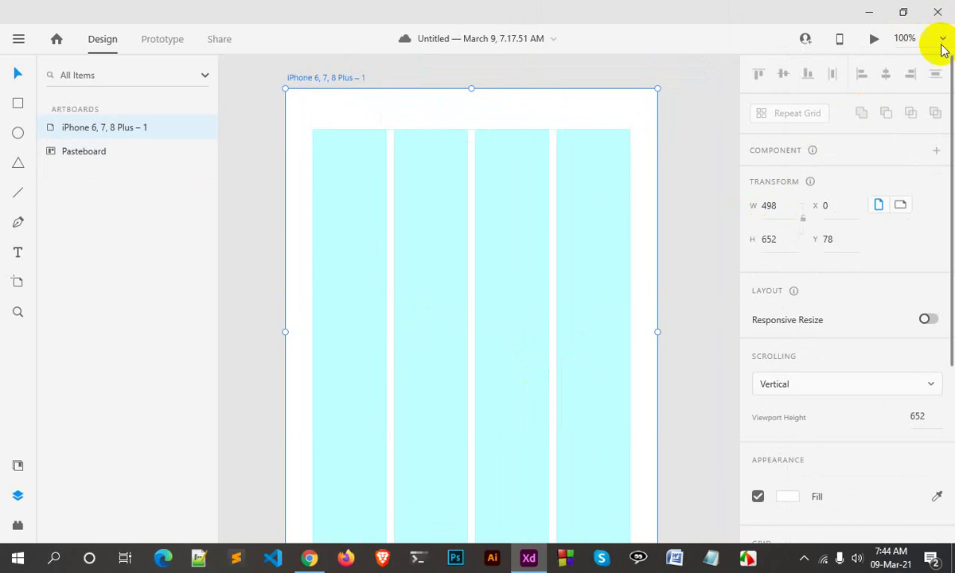
- Preview the artboard on desktop, check device preview, then start a cloud save
{"action": "left_click", "coordinate": [873, 40]}
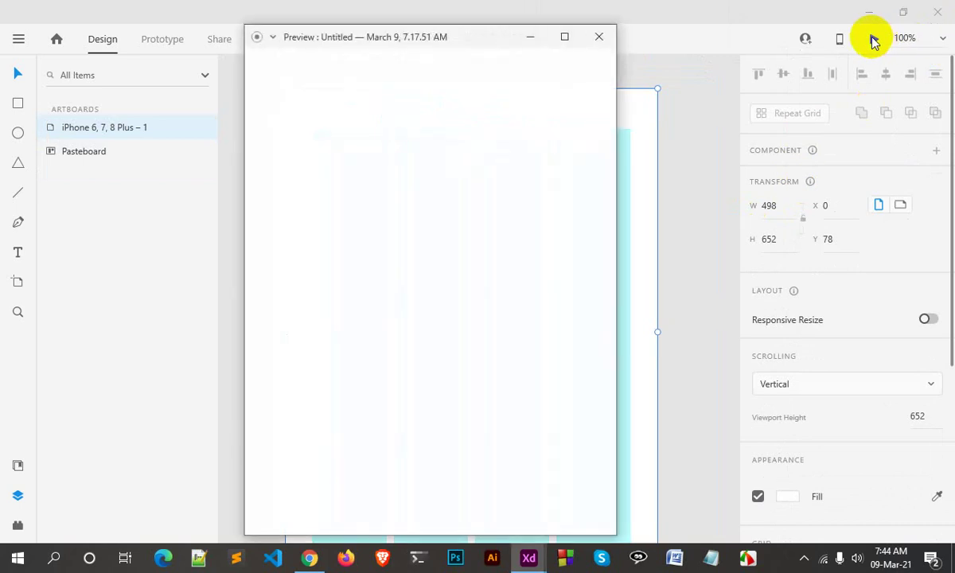
{"action": "left_click", "coordinate": [600, 36]}
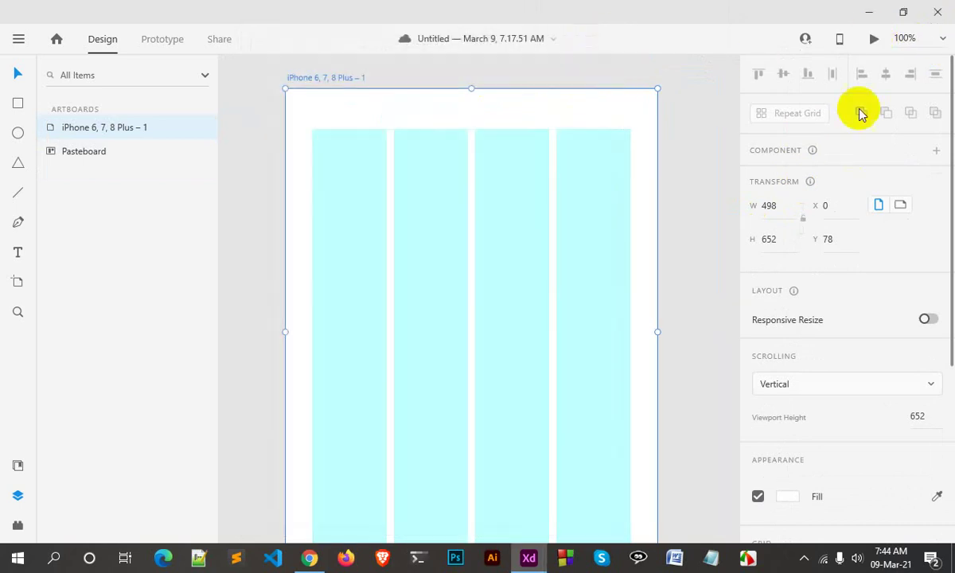
{"action": "left_click", "coordinate": [839, 41]}
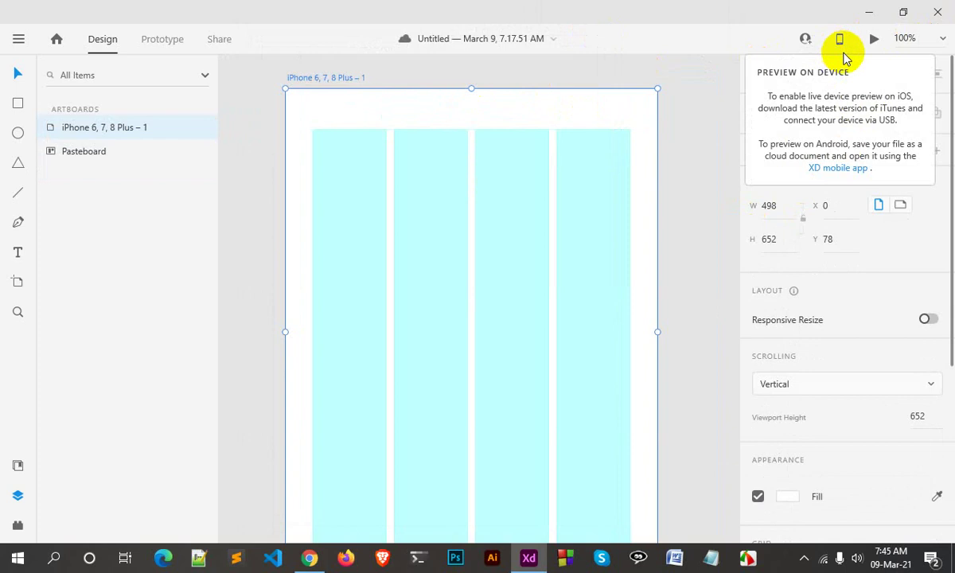
{"action": "left_click", "coordinate": [804, 42]}
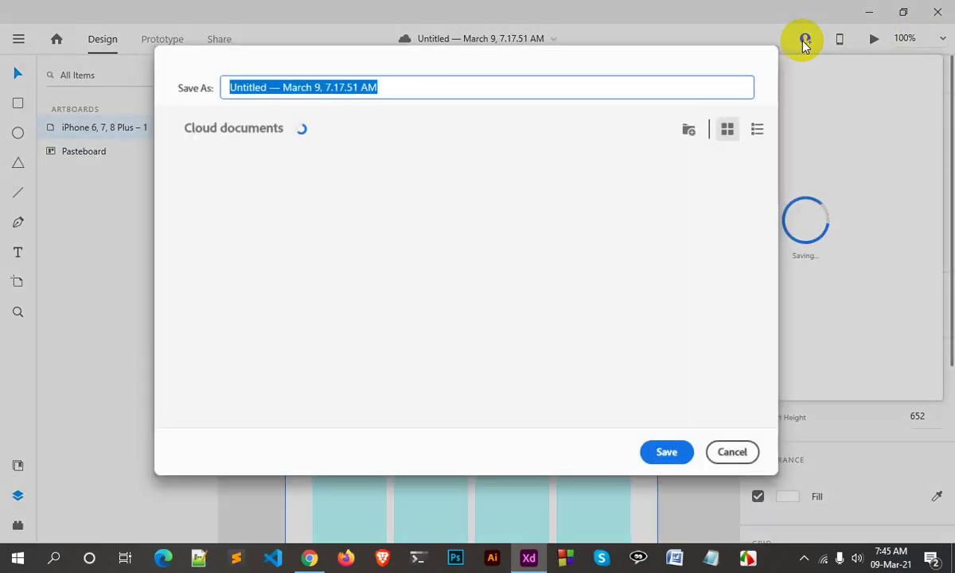
- Cancel the cloud Save As dialog twice and reopen the main file menu
{"action": "left_click", "coordinate": [726, 455]}
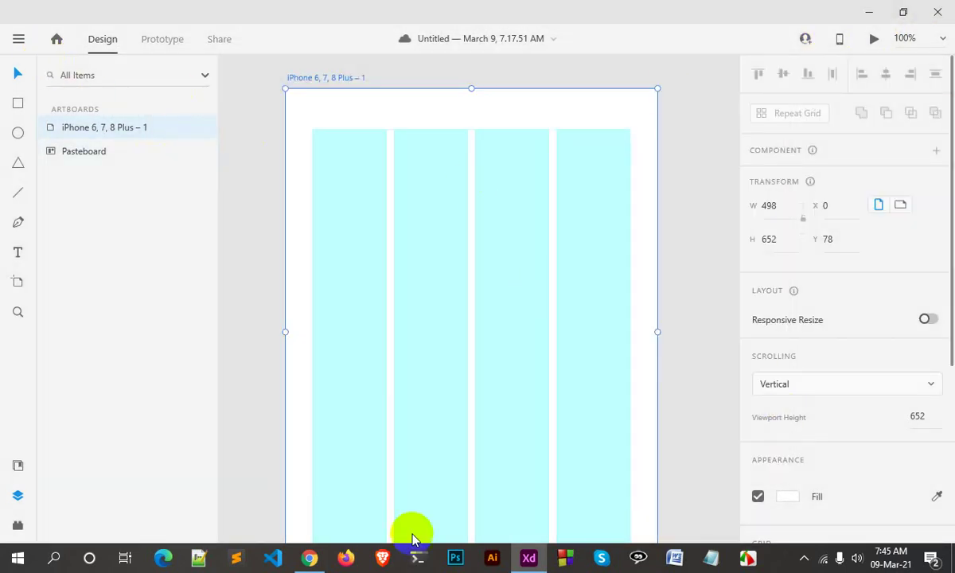
{"action": "left_click", "coordinate": [19, 40]}
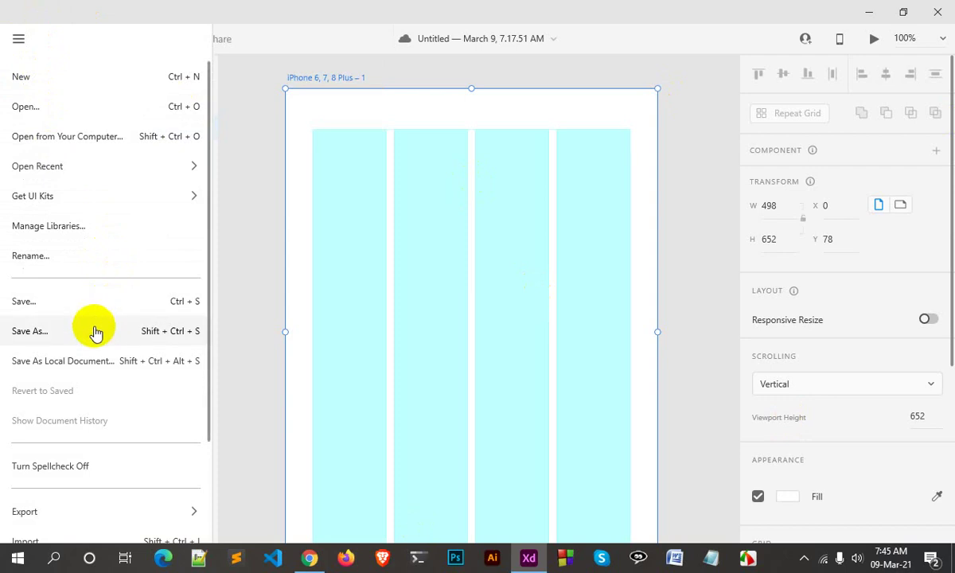
{"action": "left_click", "coordinate": [94, 331]}
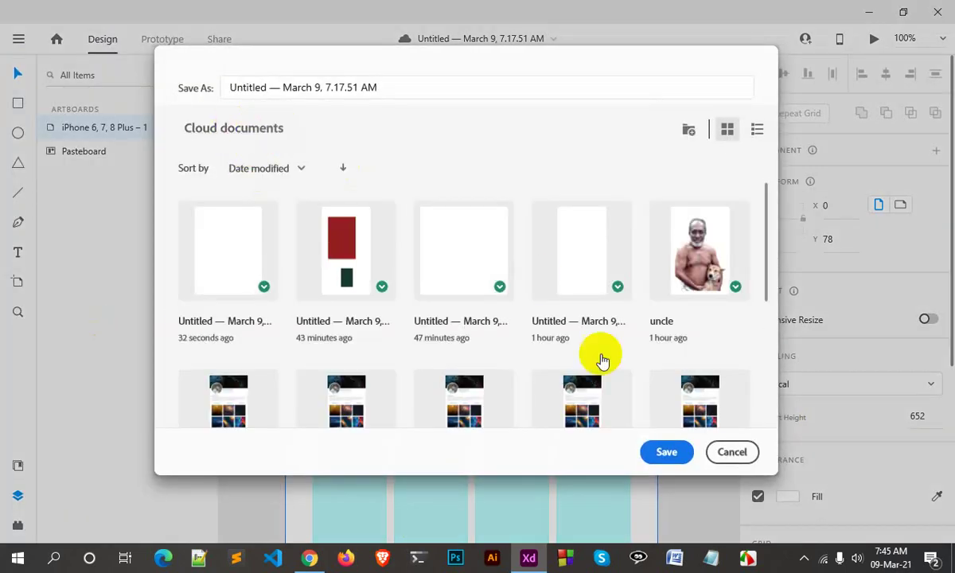
{"action": "left_click", "coordinate": [722, 452]}
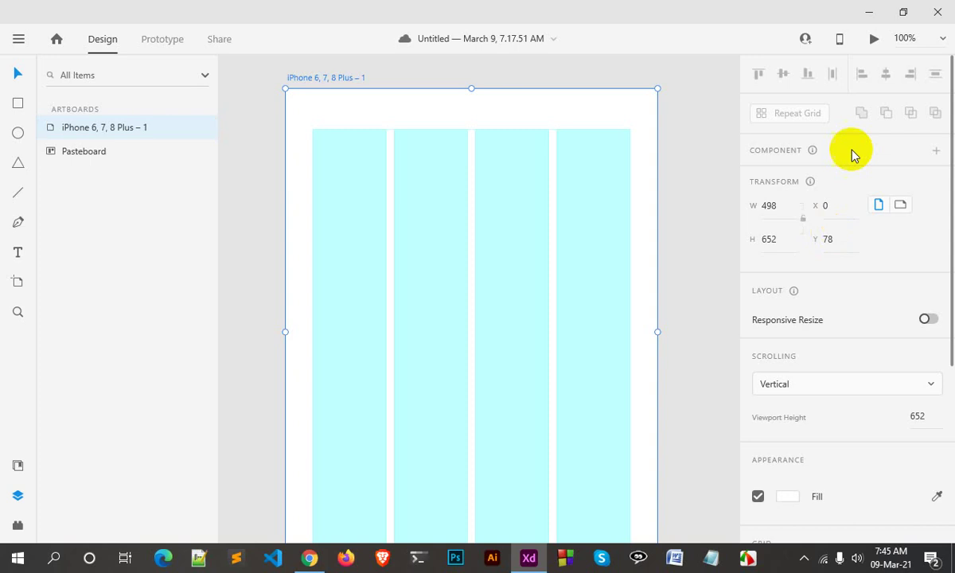
{"action": "left_click", "coordinate": [804, 39]}
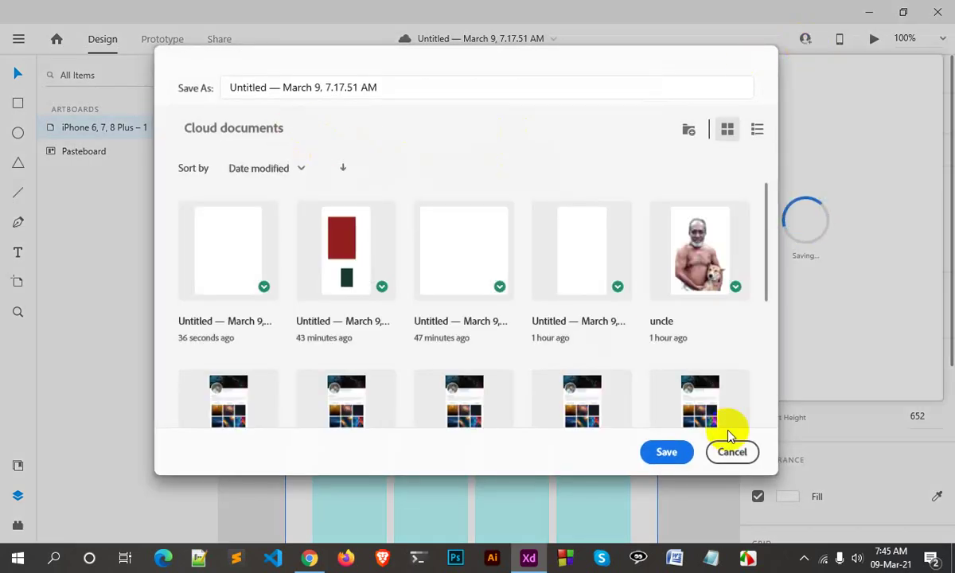
{"action": "left_click", "coordinate": [728, 450]}
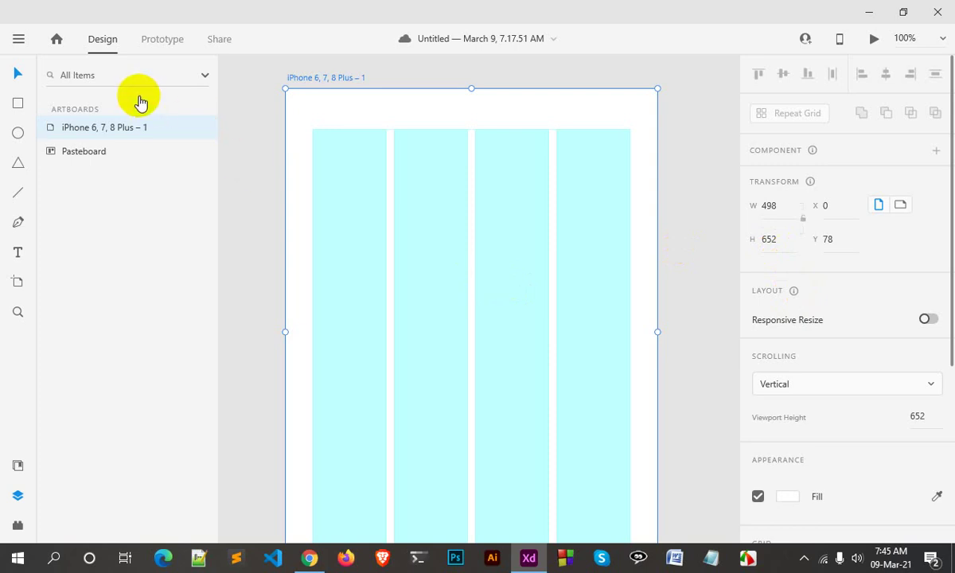
{"action": "left_click", "coordinate": [15, 40]}
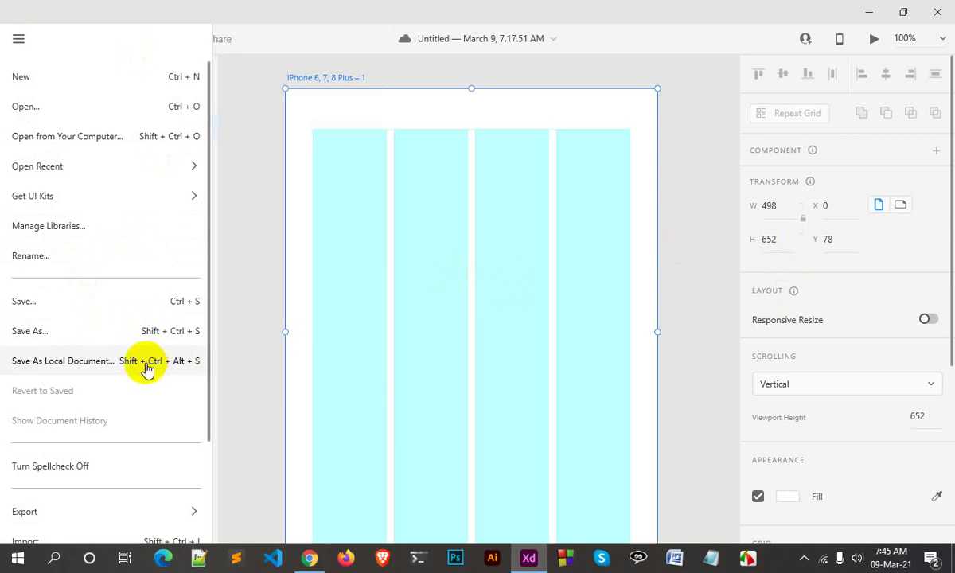
- Start and cancel a local-copy save twice, then show the main menu's Export submenu
{"action": "left_click", "coordinate": [148, 362]}
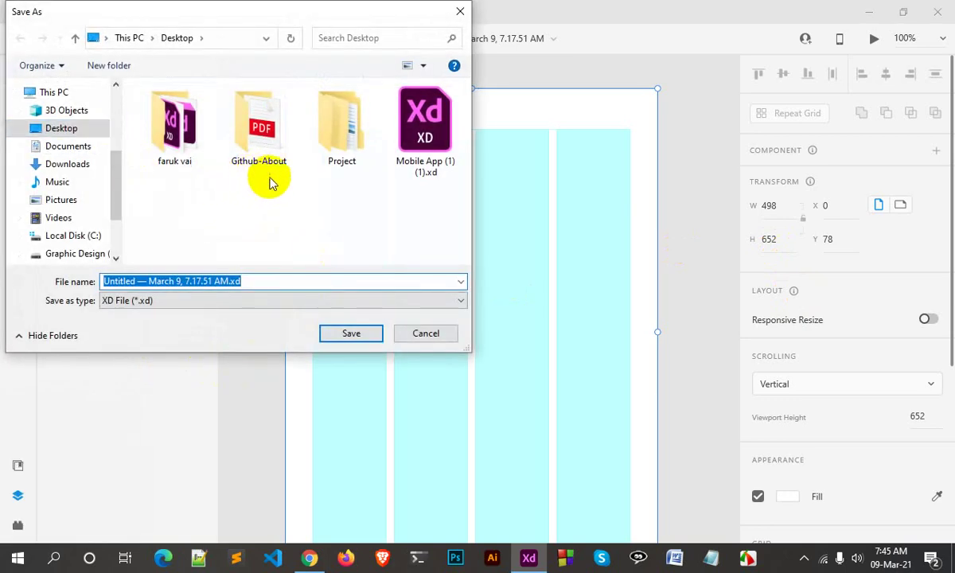
{"action": "left_click", "coordinate": [418, 332]}
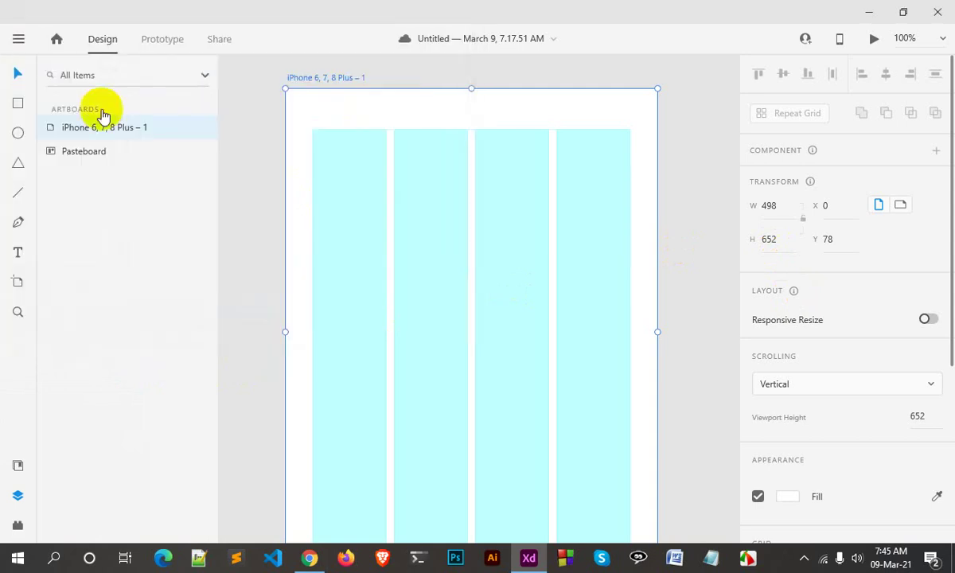
{"action": "left_click", "coordinate": [19, 42]}
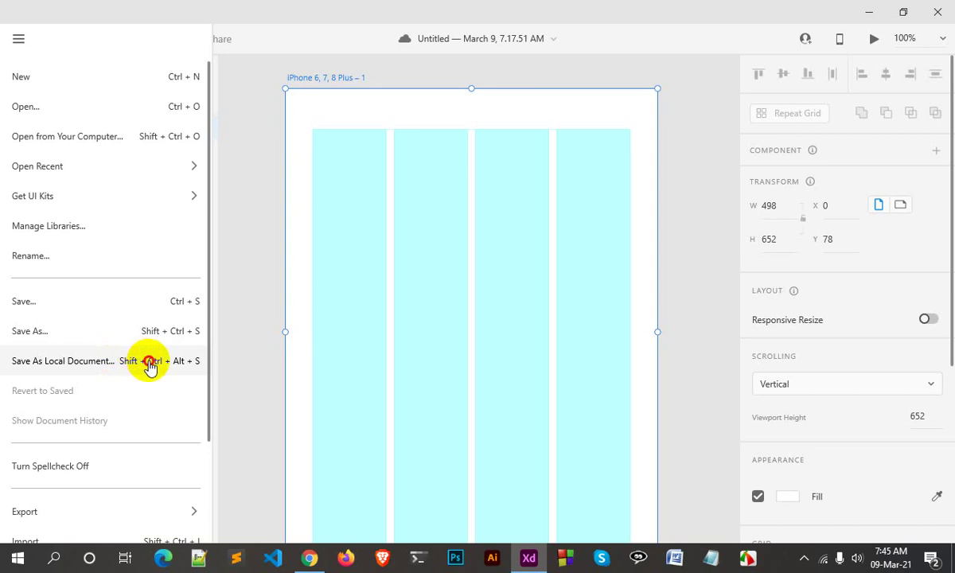
{"action": "left_click", "coordinate": [150, 364]}
{"action": "left_click", "coordinate": [420, 339]}
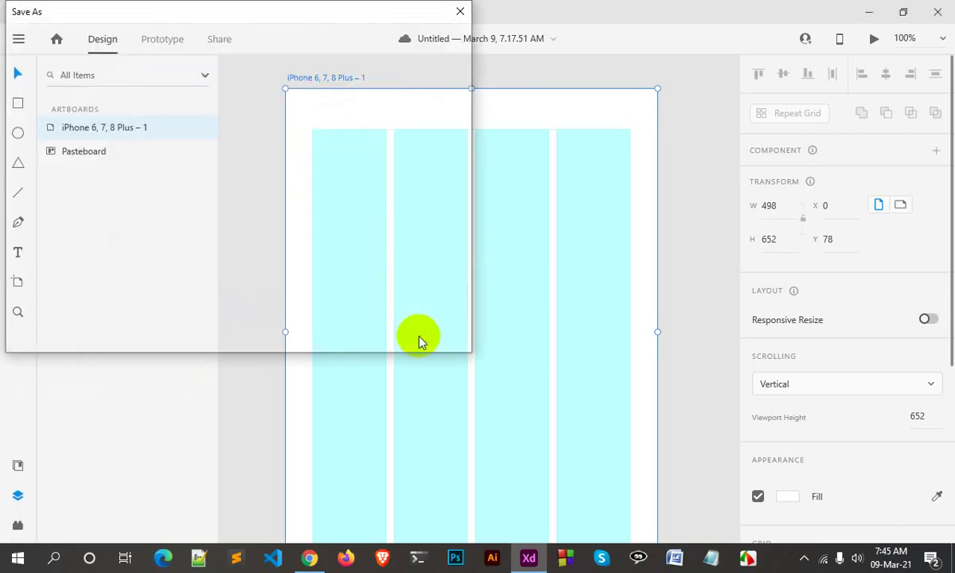
{"action": "left_click", "coordinate": [16, 38]}
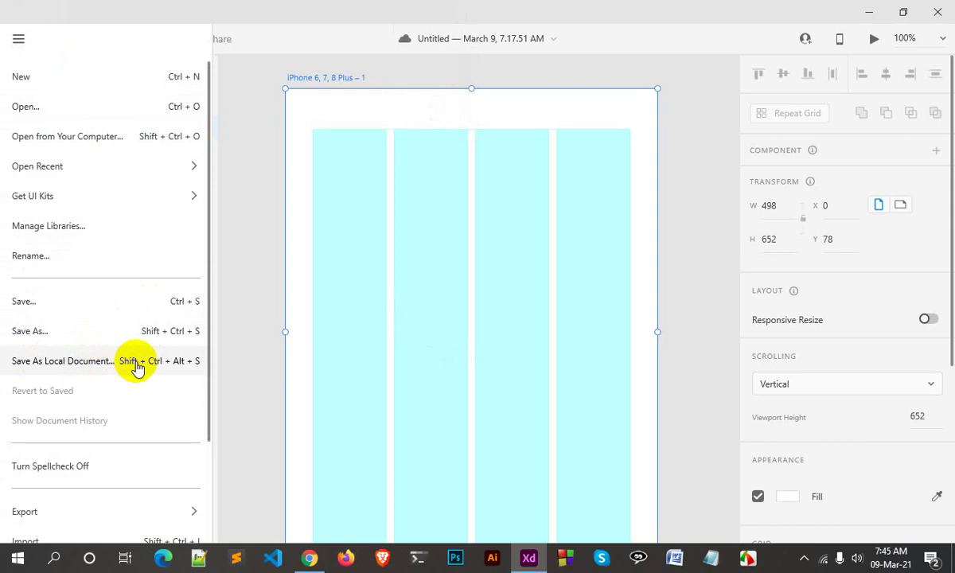
{"action": "scroll", "coordinate": [106, 433], "scroll_direction": "down", "scroll_amount": 3}
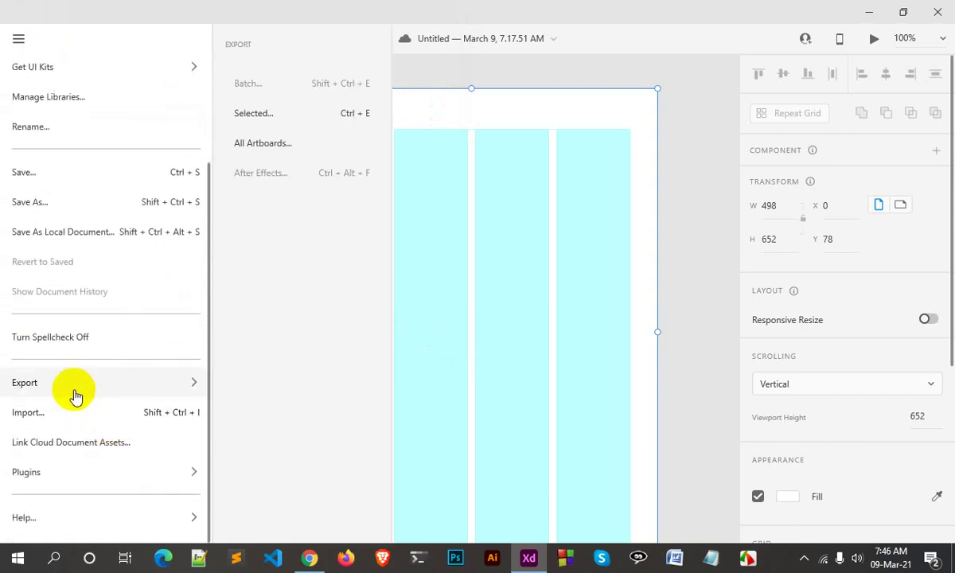
- Export the selected artboard with format PNG, Web platform, designed at 2x
{"action": "left_click", "coordinate": [439, 303]}
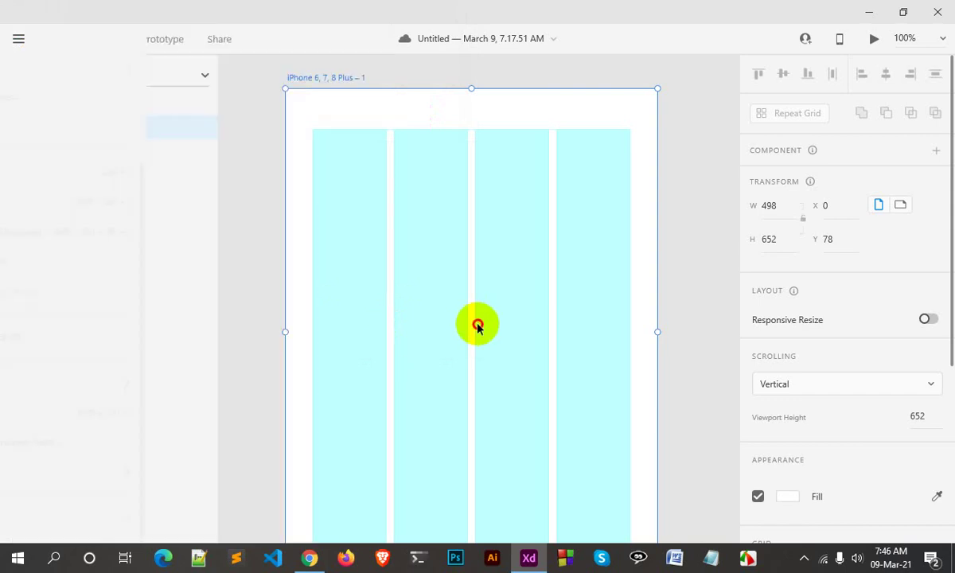
{"action": "left_click", "coordinate": [18, 44]}
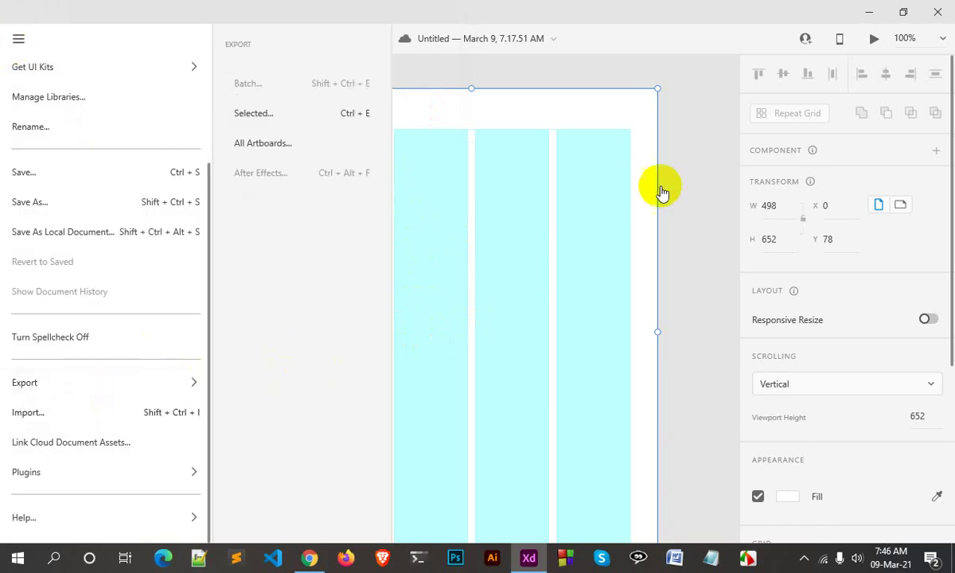
{"action": "left_click", "coordinate": [506, 123]}
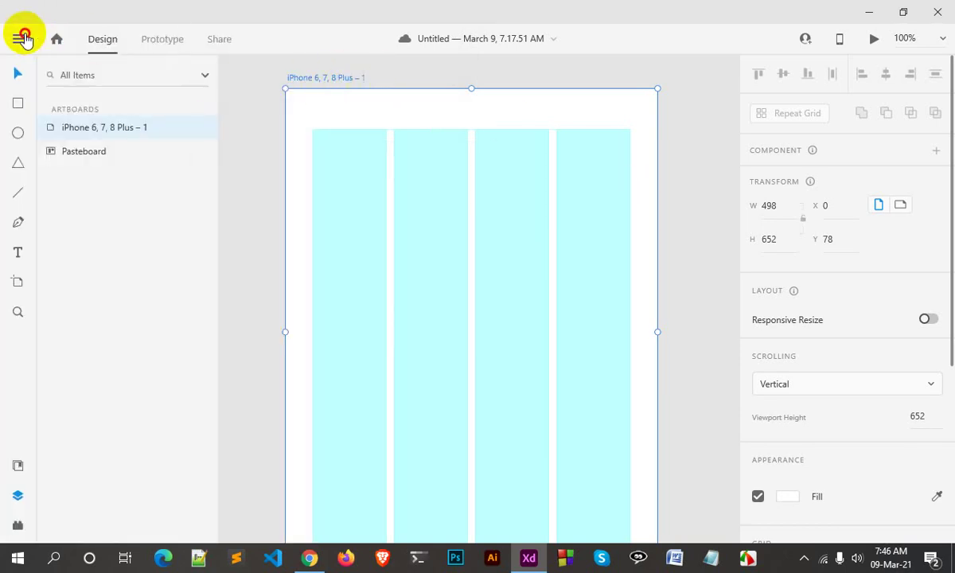
{"action": "left_click", "coordinate": [19, 39]}
{"action": "mouse_move", "coordinate": [96, 383]}
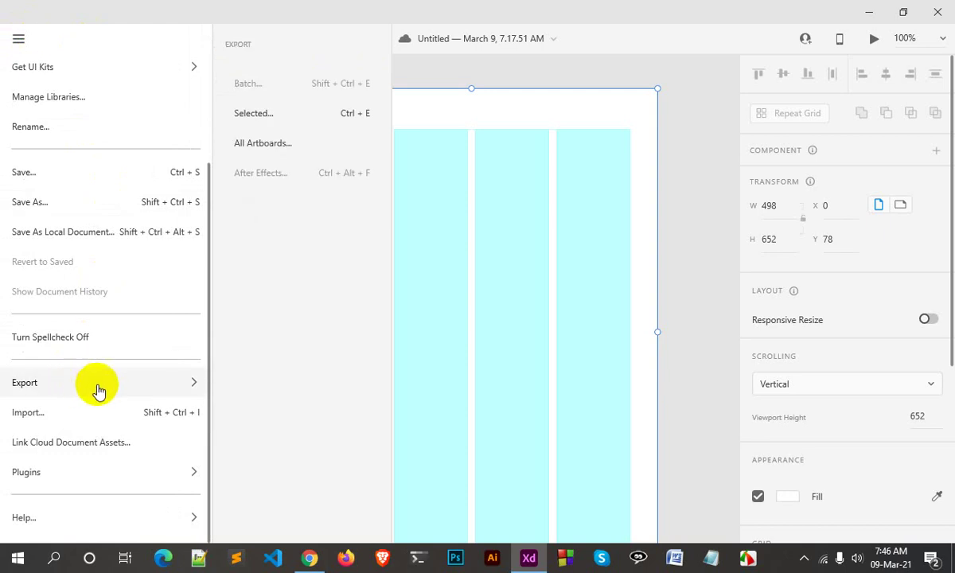
{"action": "left_click", "coordinate": [292, 118]}
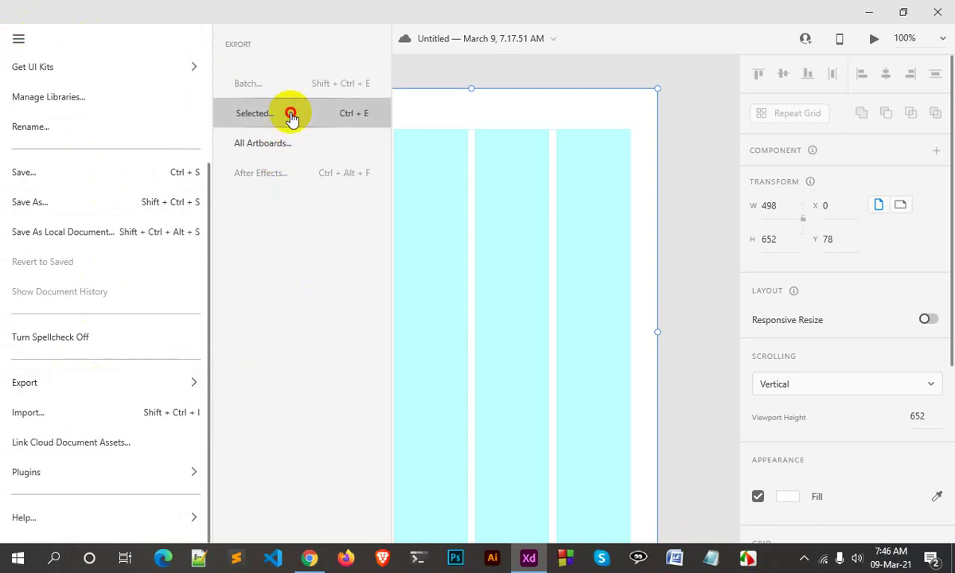
{"action": "left_click", "coordinate": [429, 165]}
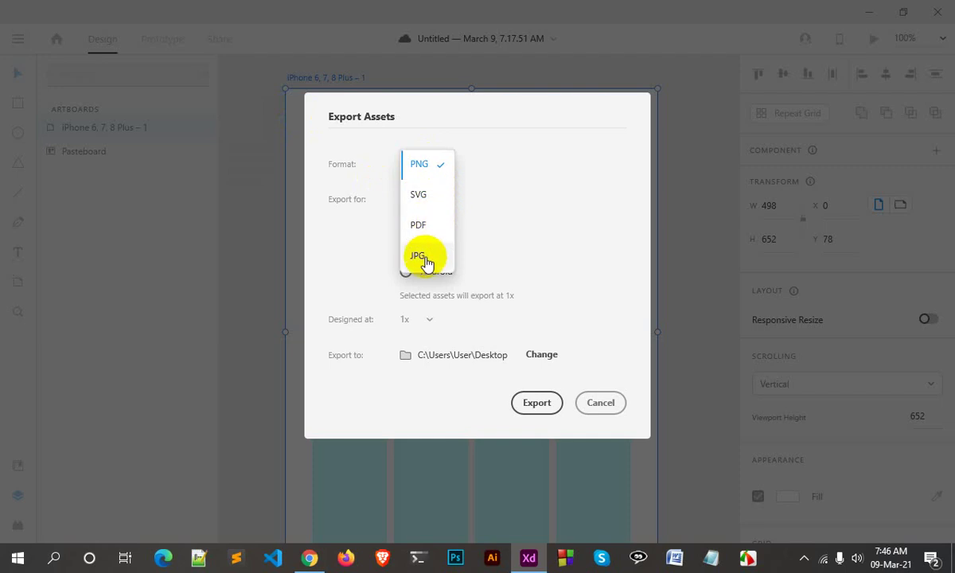
{"action": "left_click", "coordinate": [429, 167]}
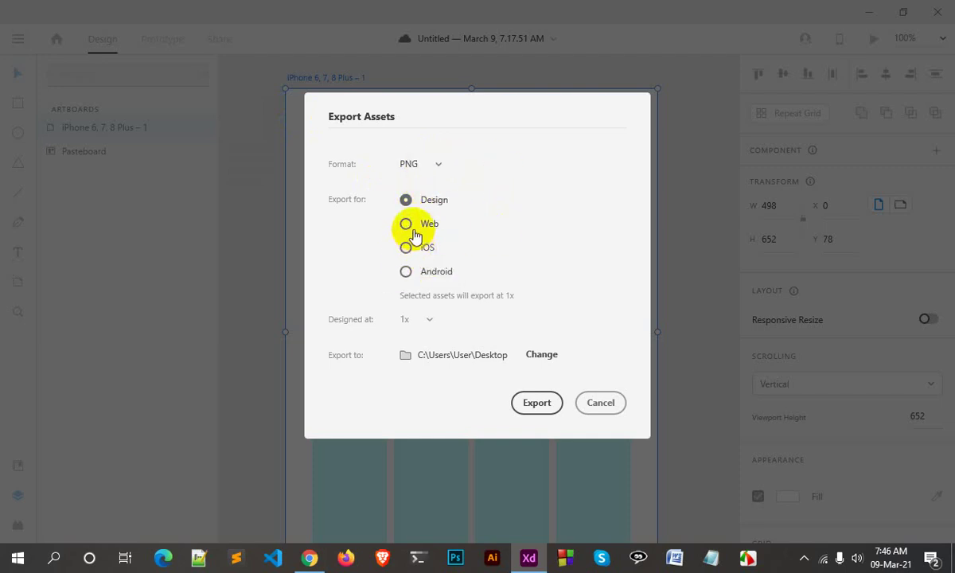
{"action": "left_click", "coordinate": [407, 224]}
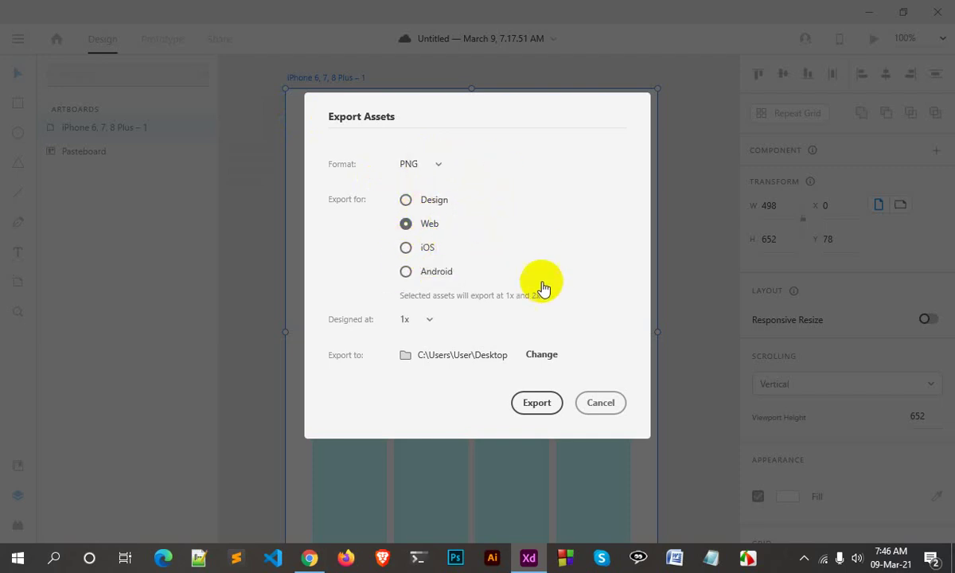
{"action": "left_click", "coordinate": [426, 322]}
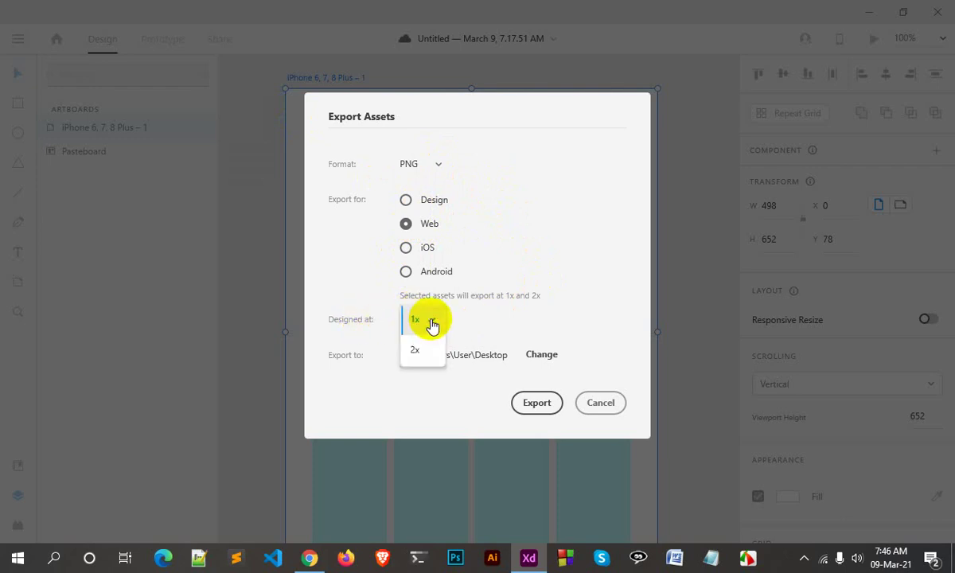
{"action": "left_click", "coordinate": [416, 352]}
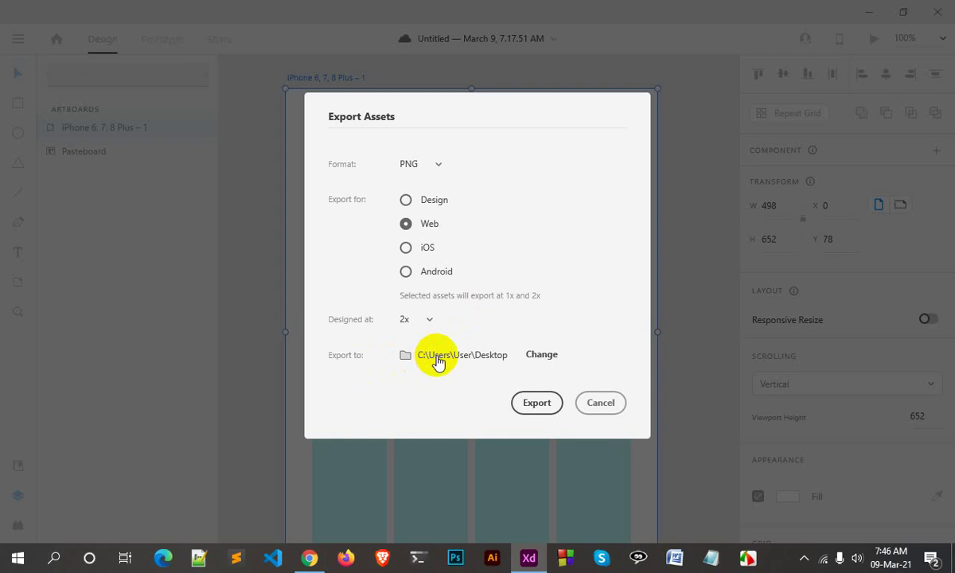
- Browse destination folders, keep Desktop, and cancel Export Assets without exporting
{"action": "left_click", "coordinate": [543, 355]}
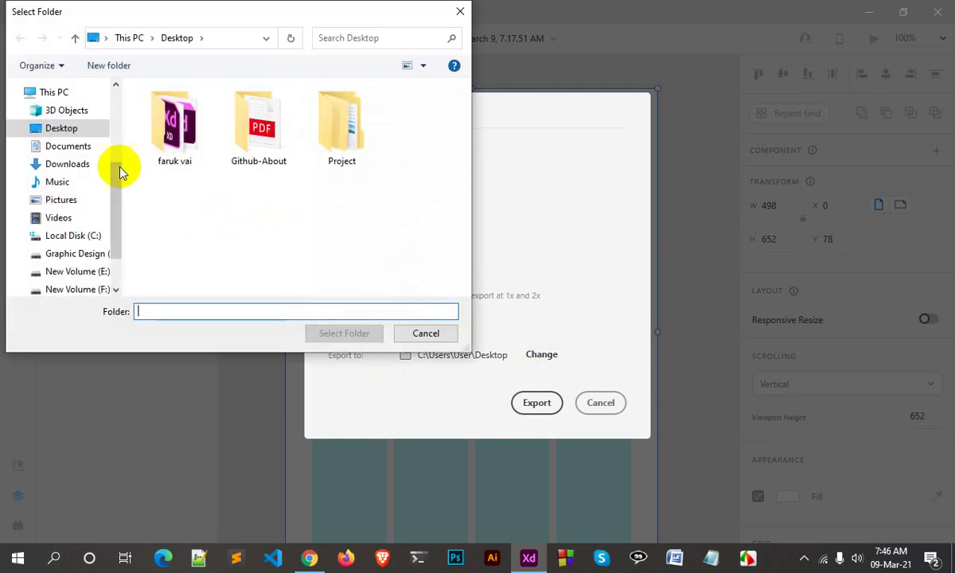
{"action": "left_click", "coordinate": [68, 147]}
{"action": "left_click", "coordinate": [67, 163]}
{"action": "left_click", "coordinate": [58, 217]}
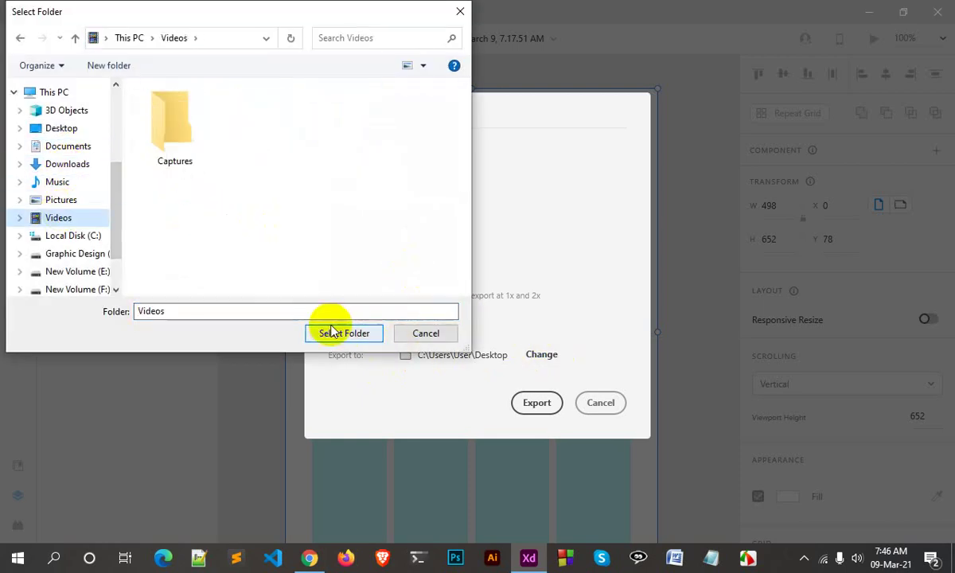
{"action": "left_click", "coordinate": [408, 333]}
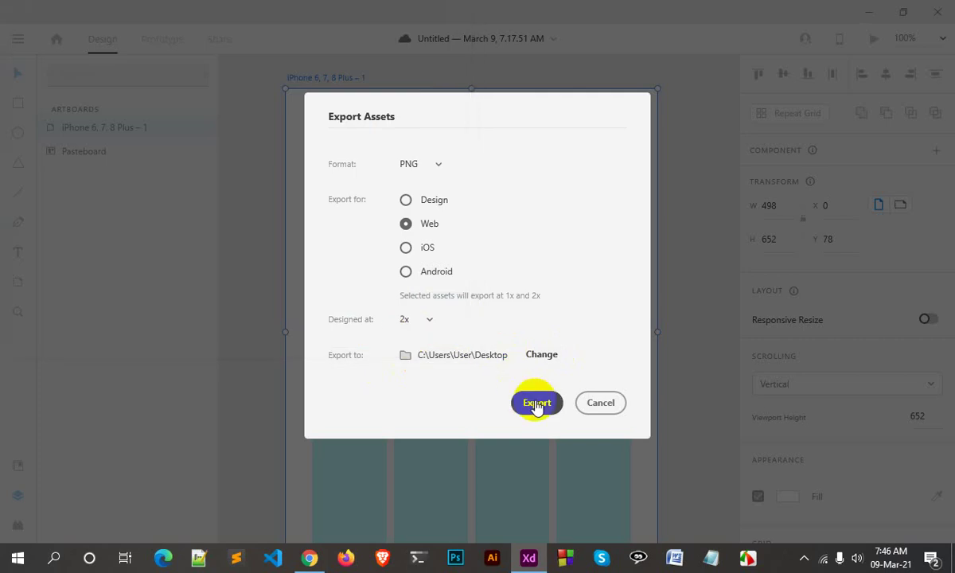
{"action": "left_click", "coordinate": [438, 168]}
{"action": "left_click", "coordinate": [599, 399]}
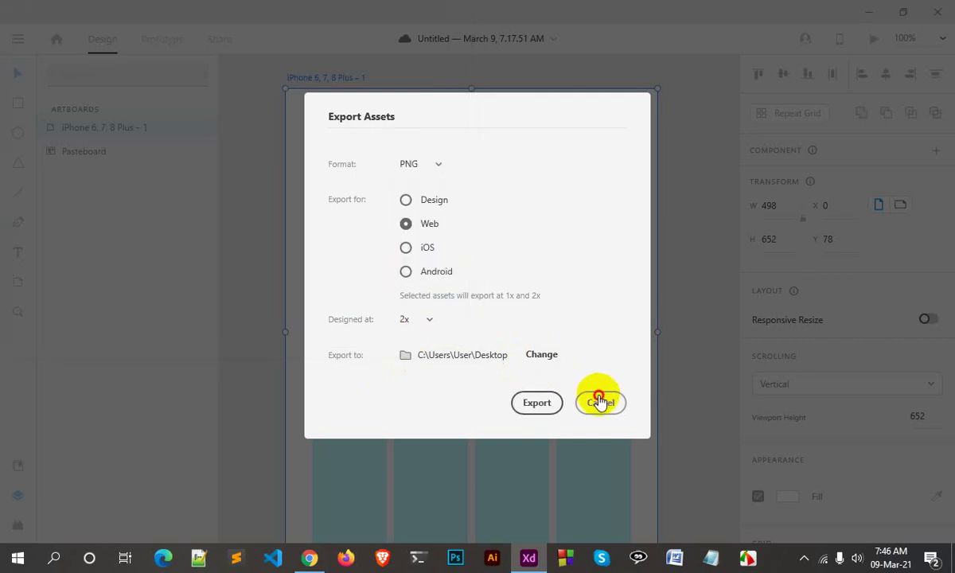
{"action": "left_click", "coordinate": [601, 403]}
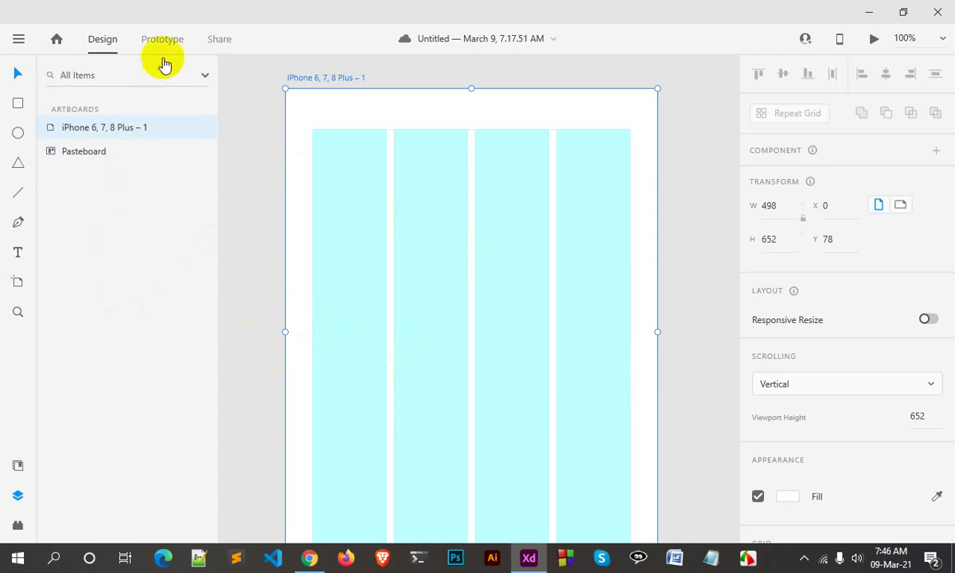
- Switch the blank document to Prototype mode, zoom out, and minimize Adobe XD
{"action": "left_click", "coordinate": [164, 46]}
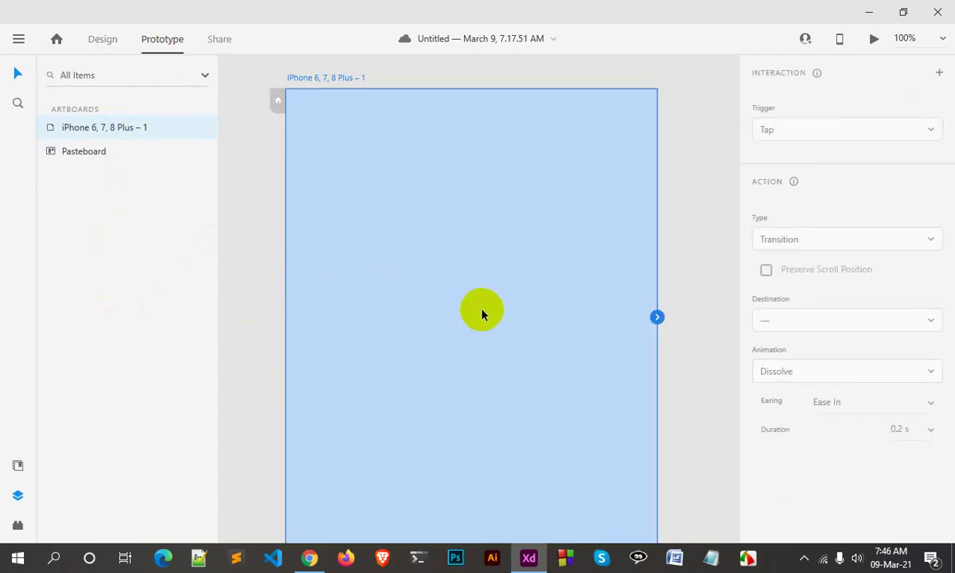
{"action": "scroll", "coordinate": [485, 314], "scroll_direction": "down", "scroll_amount": 5}
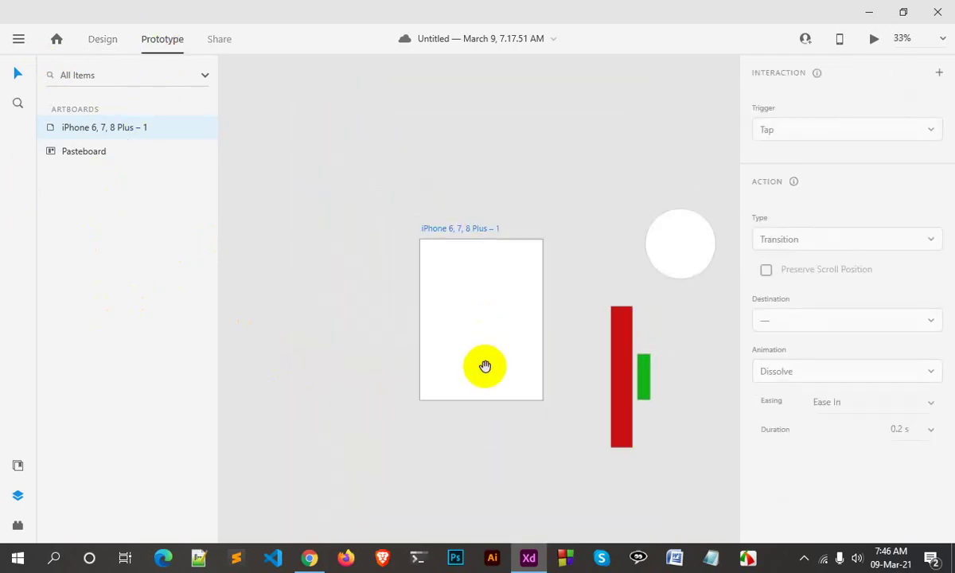
{"action": "mouse_move", "coordinate": [486, 367]}
{"action": "left_mouse_down"}
{"action": "mouse_move", "coordinate": [461, 338]}
{"action": "mouse_move", "coordinate": [440, 333]}
{"action": "left_mouse_up"}
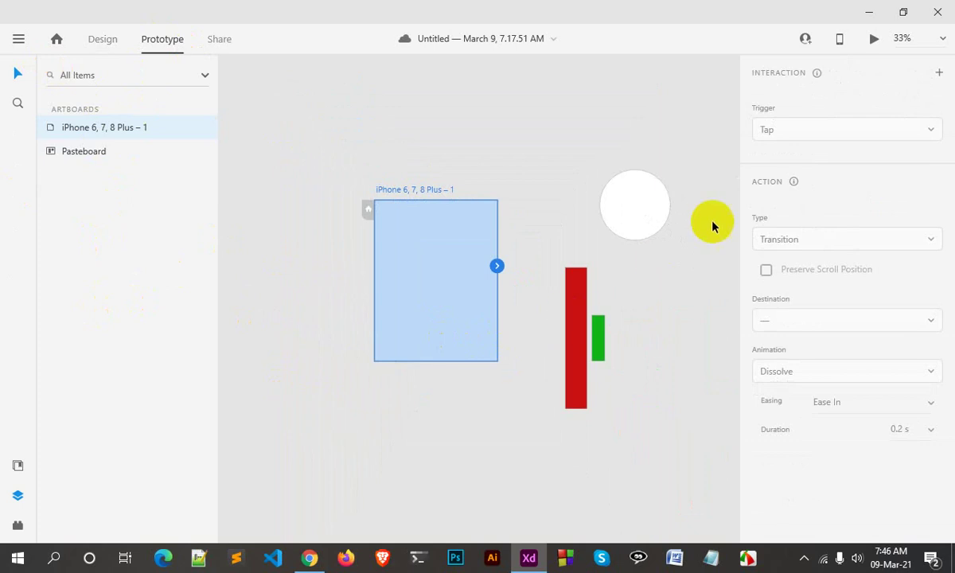
{"action": "left_click", "coordinate": [869, 12]}
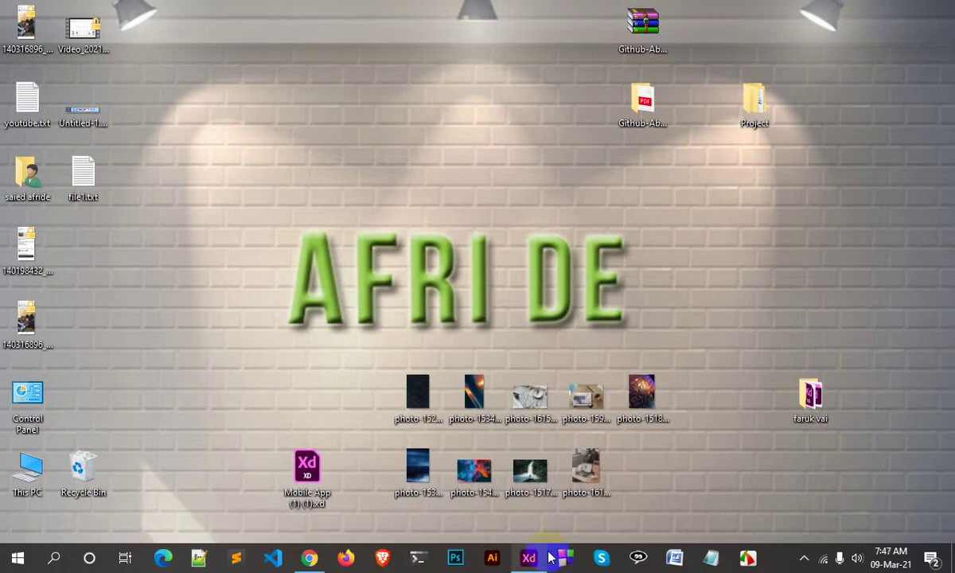
- Open Mobile App (1) (1).xd, close the Untitled document, and maximize the window
{"action": "double_click", "coordinate": [311, 474]}
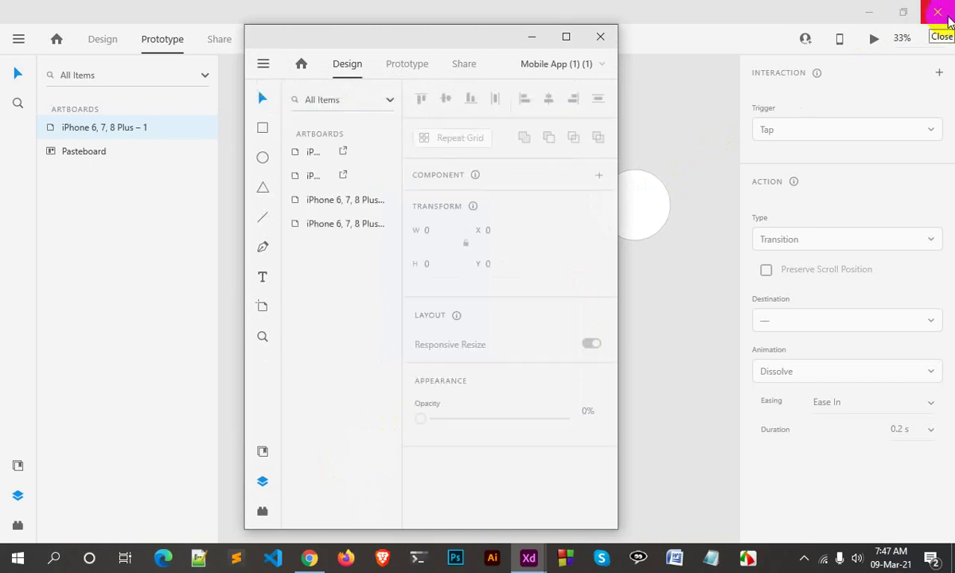
{"action": "left_click", "coordinate": [946, 14]}
{"action": "left_click", "coordinate": [565, 36]}
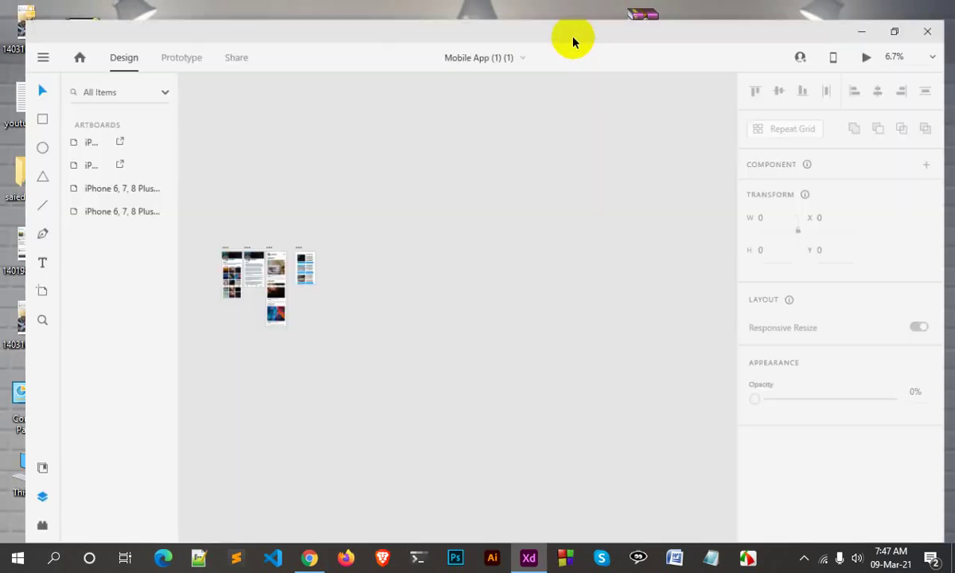
{"action": "scroll", "coordinate": [241, 279], "scroll_direction": "up", "scroll_amount": 2}
{"action": "scroll", "coordinate": [251, 300], "scroll_direction": "up", "scroll_amount": 5}
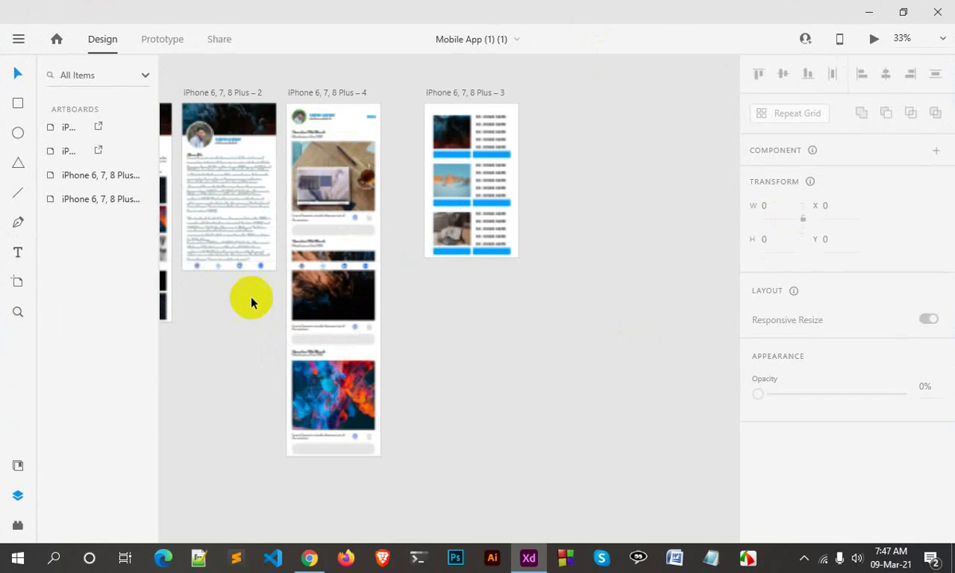
{"action": "left_click_drag", "start_coordinate": [252, 300], "coordinate": [399, 301]}
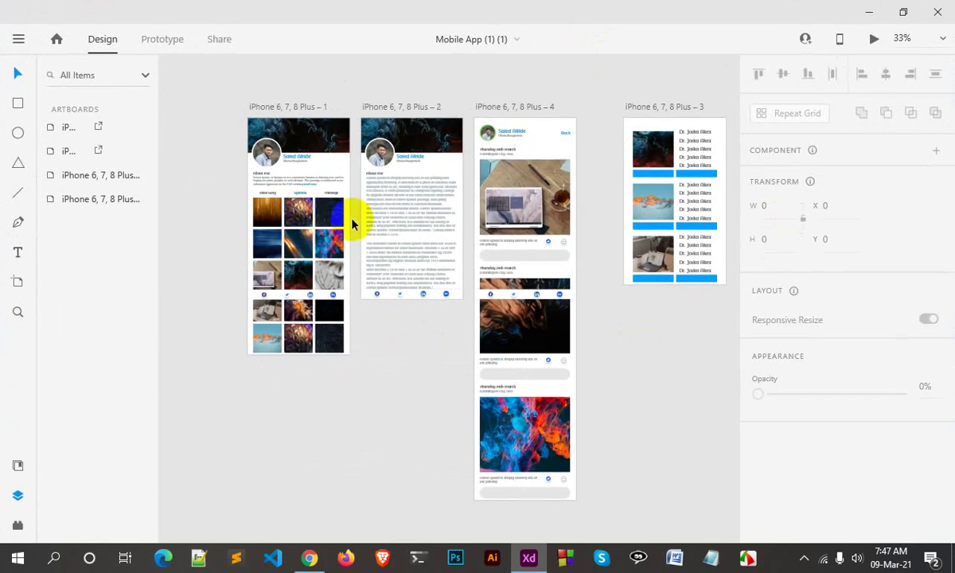
- Zoom and pan across the profile and feed artboards, then switch to Prototype mode
{"action": "scroll", "coordinate": [364, 203], "scroll_direction": "up", "scroll_amount": 3}
{"action": "scroll", "coordinate": [362, 230], "scroll_direction": "up", "scroll_amount": 2}
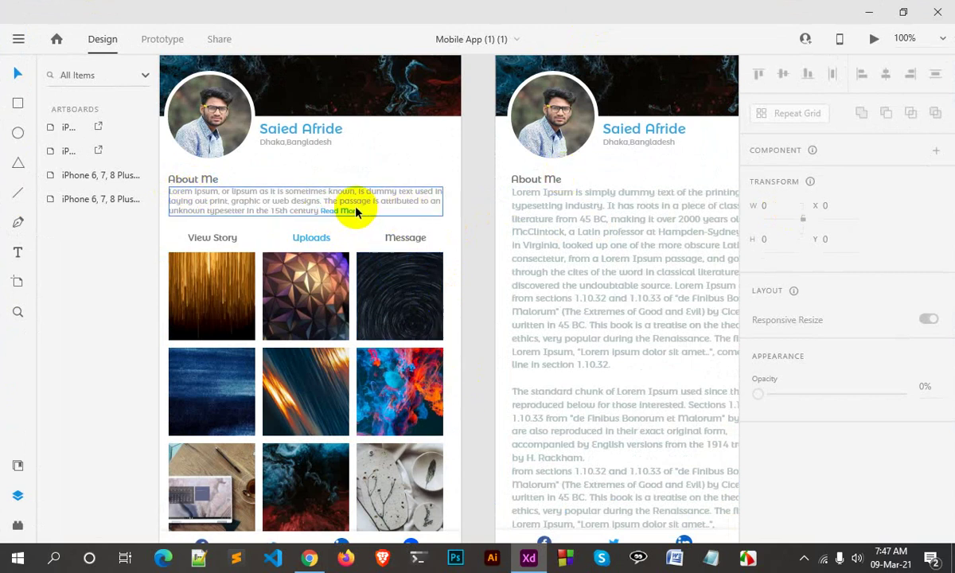
{"action": "scroll", "coordinate": [504, 153], "scroll_direction": "right", "scroll_amount": 3}
{"action": "scroll", "coordinate": [504, 153], "scroll_direction": "down", "scroll_amount": 2}
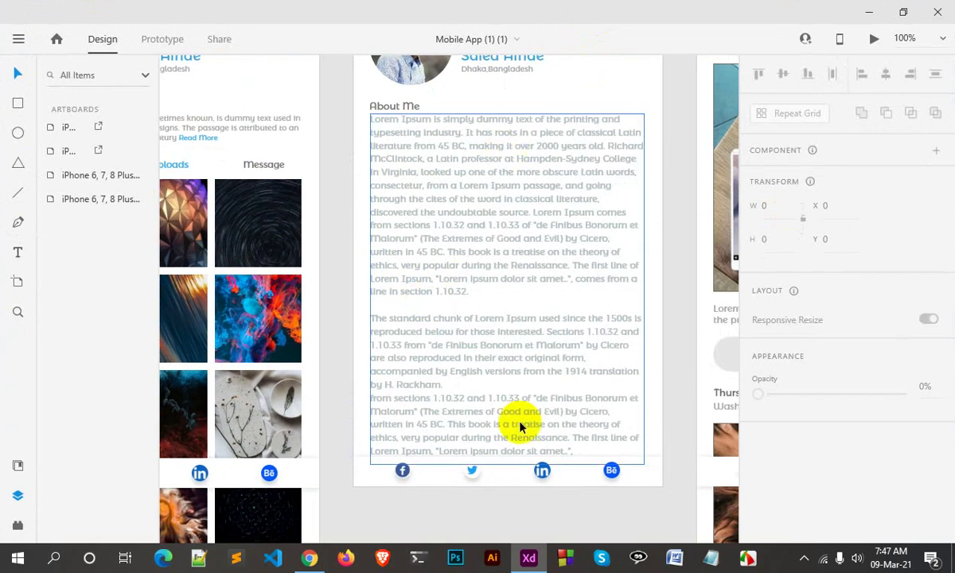
{"action": "scroll", "coordinate": [551, 417], "scroll_direction": "right", "scroll_amount": 1}
{"action": "scroll", "coordinate": [486, 411], "scroll_direction": "right", "scroll_amount": 3}
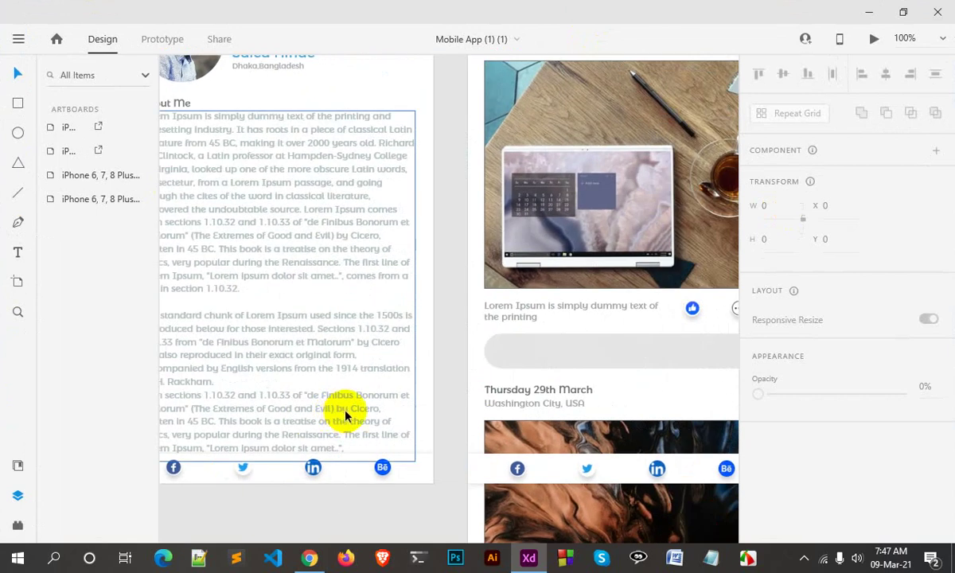
{"action": "left_click", "coordinate": [379, 384], "text": "alt"}
{"action": "left_click_drag", "start_coordinate": [347, 440], "coordinate": [506, 365]}
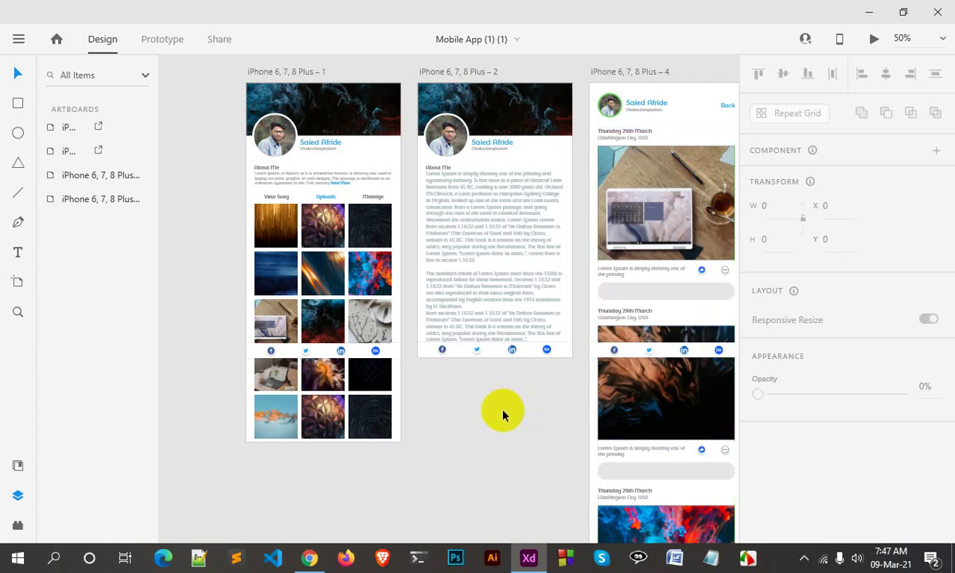
{"action": "left_click_drag", "start_coordinate": [503, 411], "coordinate": [492, 403]}
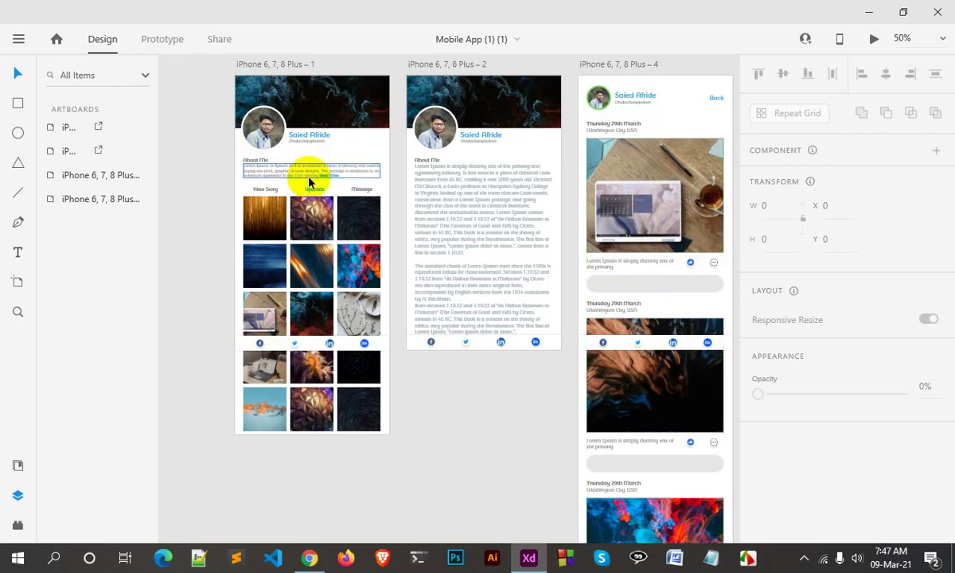
{"action": "scroll", "coordinate": [314, 181], "scroll_direction": "up", "scroll_amount": 1, "text": "ctrl"}
{"action": "scroll", "coordinate": [313, 181], "scroll_direction": "up", "scroll_amount": 1, "text": "ctrl"}
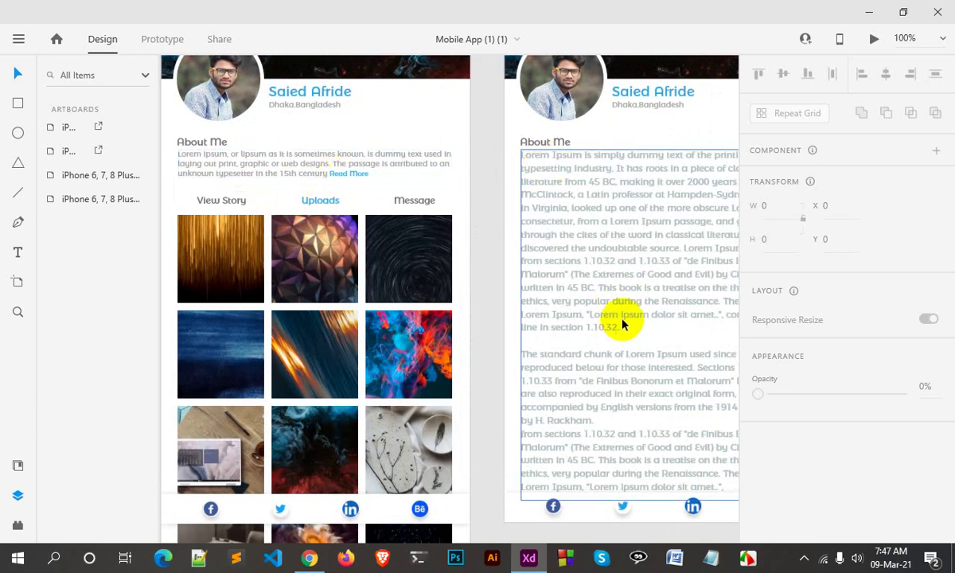
{"action": "left_click", "coordinate": [164, 39]}
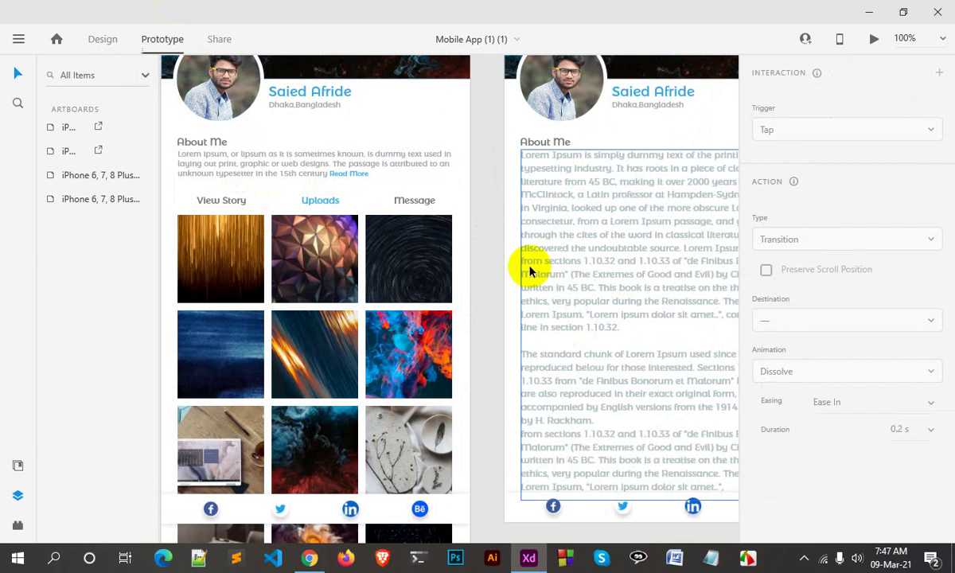
{"action": "left_click", "coordinate": [503, 297], "text": "alt"}
{"action": "mouse_move", "coordinate": [539, 412]}
{"action": "left_mouse_down"}
{"action": "mouse_move", "coordinate": [467, 363]}
{"action": "mouse_move", "coordinate": [427, 350]}
{"action": "left_mouse_up"}
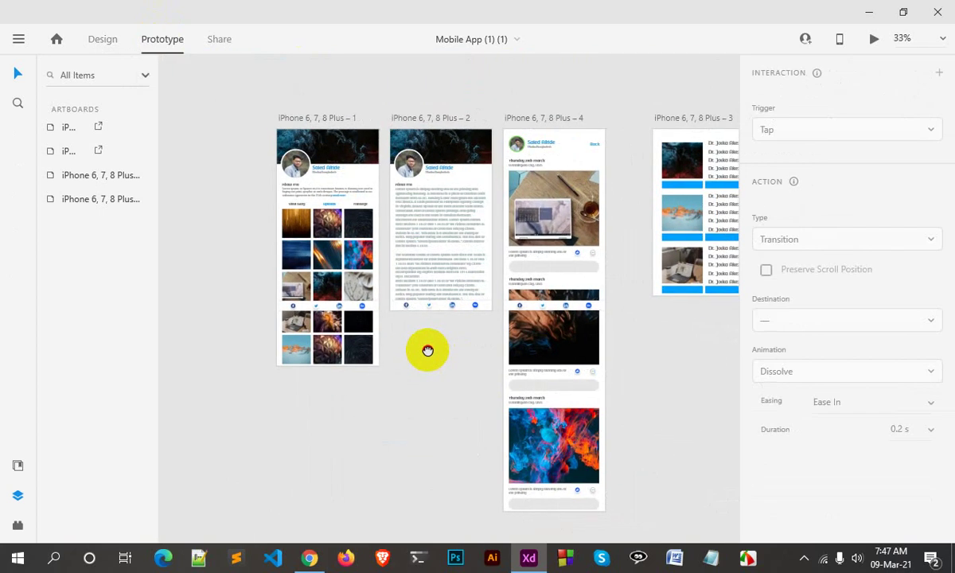
{"action": "left_click_drag", "start_coordinate": [292, 80], "coordinate": [685, 348]}
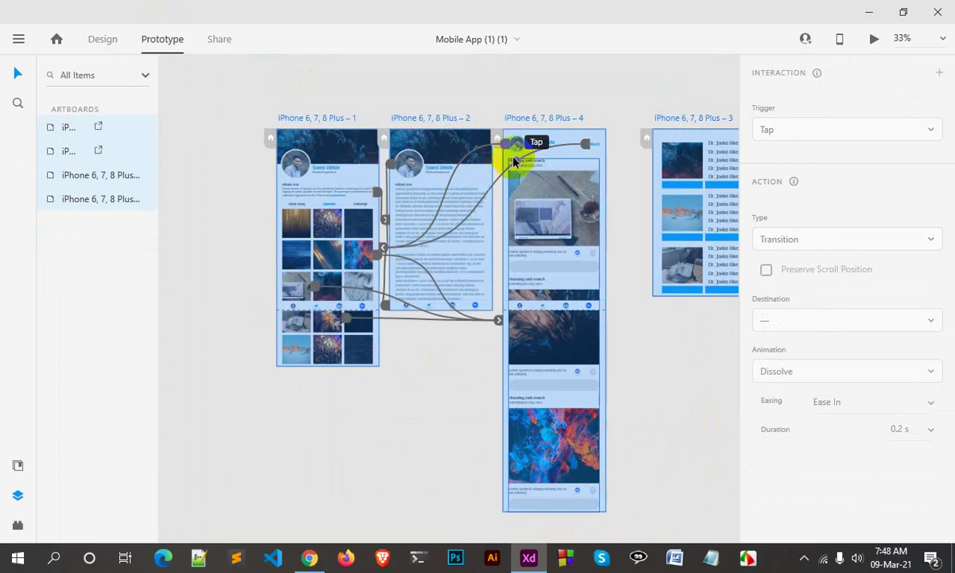
{"action": "left_click", "coordinate": [439, 387]}
{"action": "scroll", "coordinate": [374, 263], "scroll_direction": "up", "scroll_amount": 2}
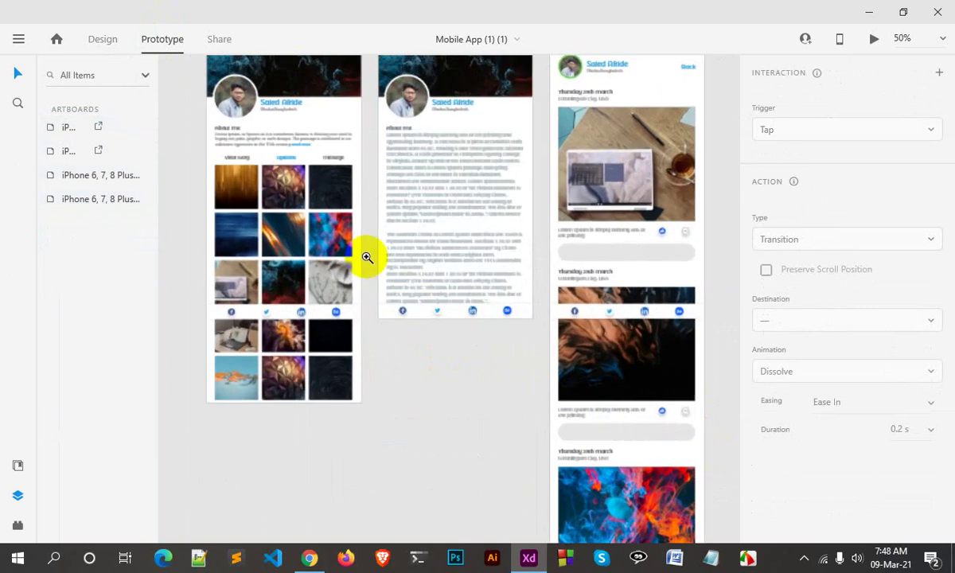
{"action": "left_click", "coordinate": [293, 144]}
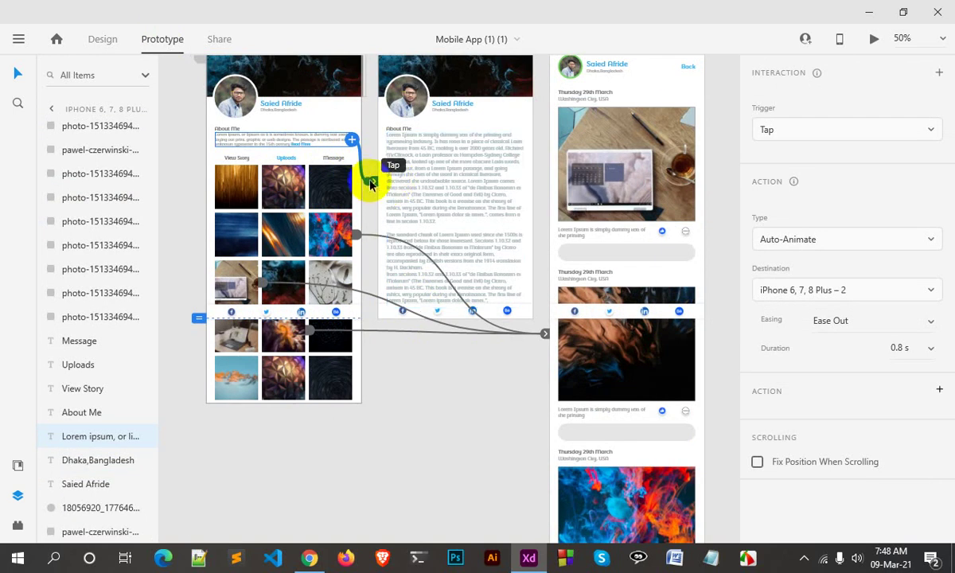
{"action": "left_click", "coordinate": [348, 236]}
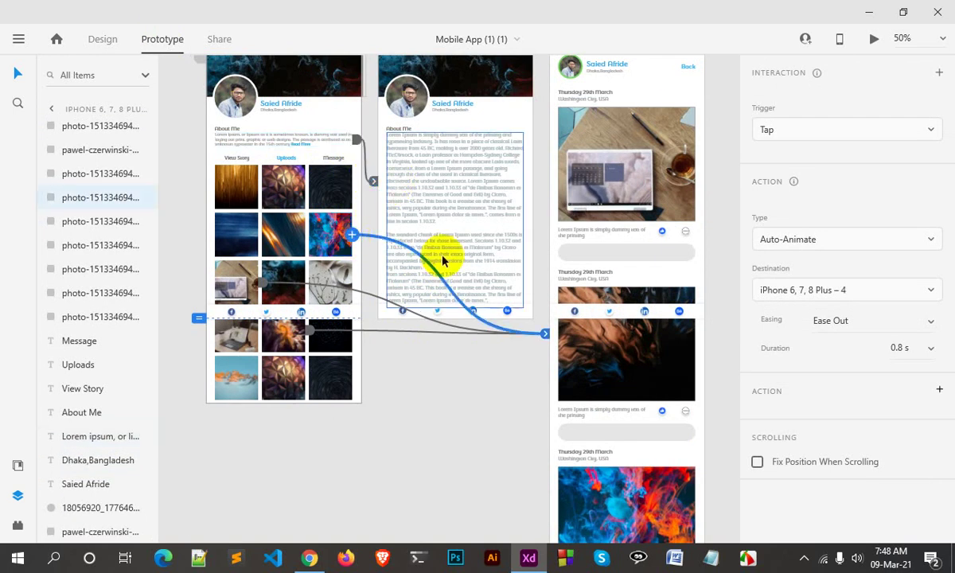
{"action": "left_click", "coordinate": [231, 275]}
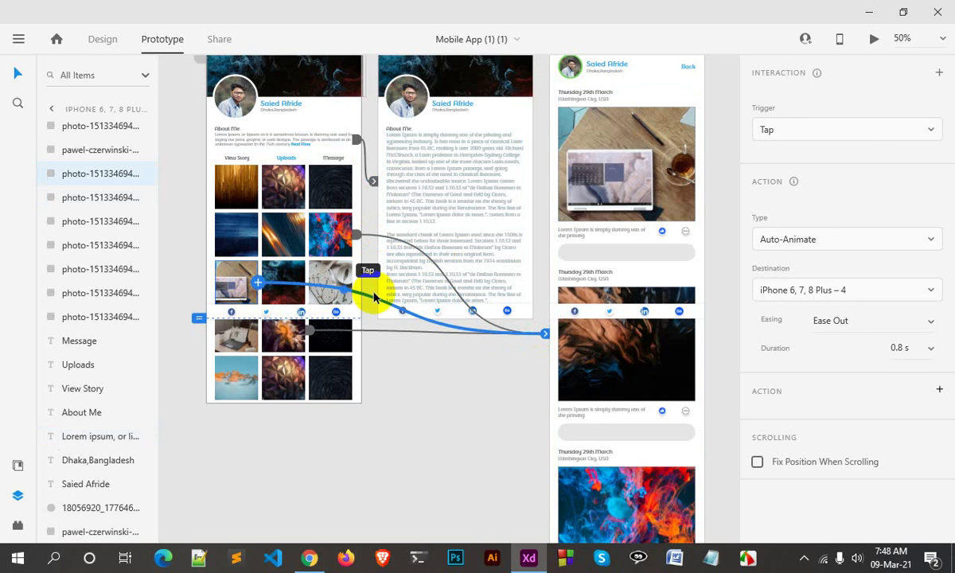
{"action": "left_click", "coordinate": [418, 104]}
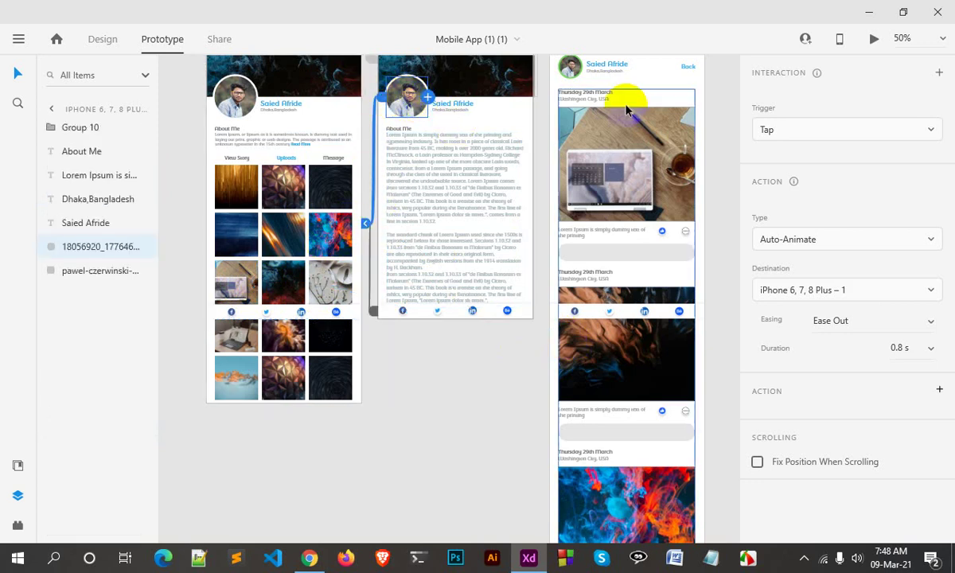
{"action": "left_click", "coordinate": [611, 85]}
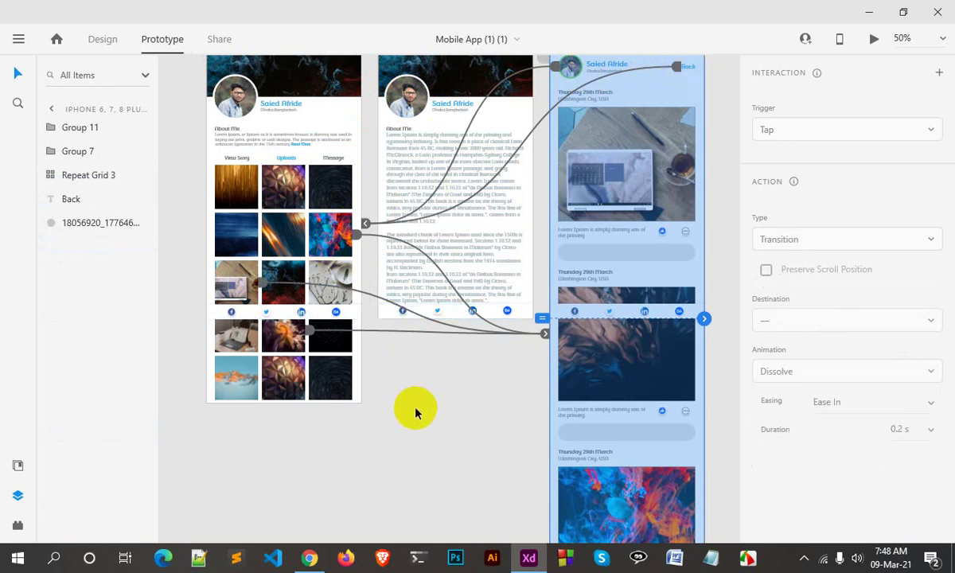
{"action": "scroll", "coordinate": [414, 411], "scroll_direction": "up", "scroll_amount": 1}
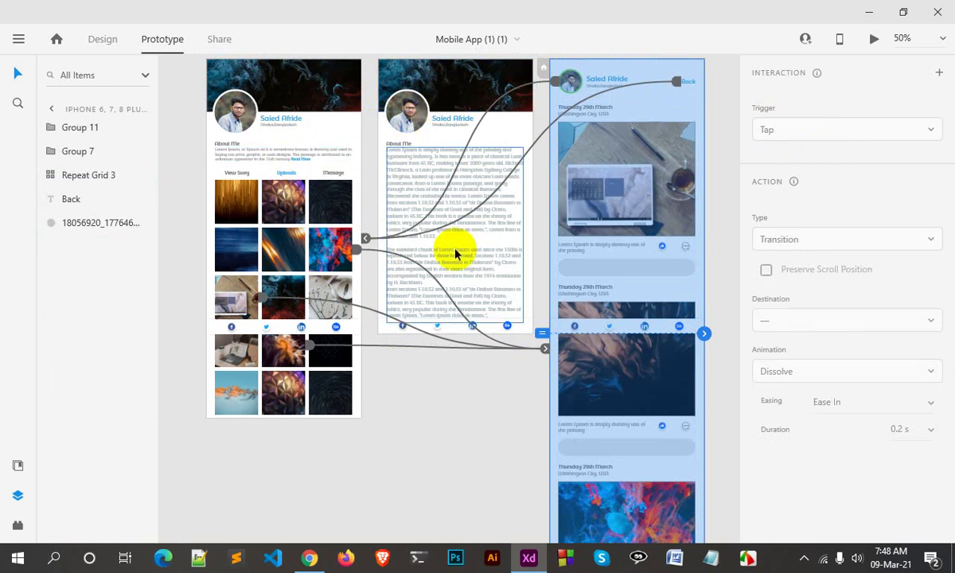
{"action": "left_click", "coordinate": [870, 40]}
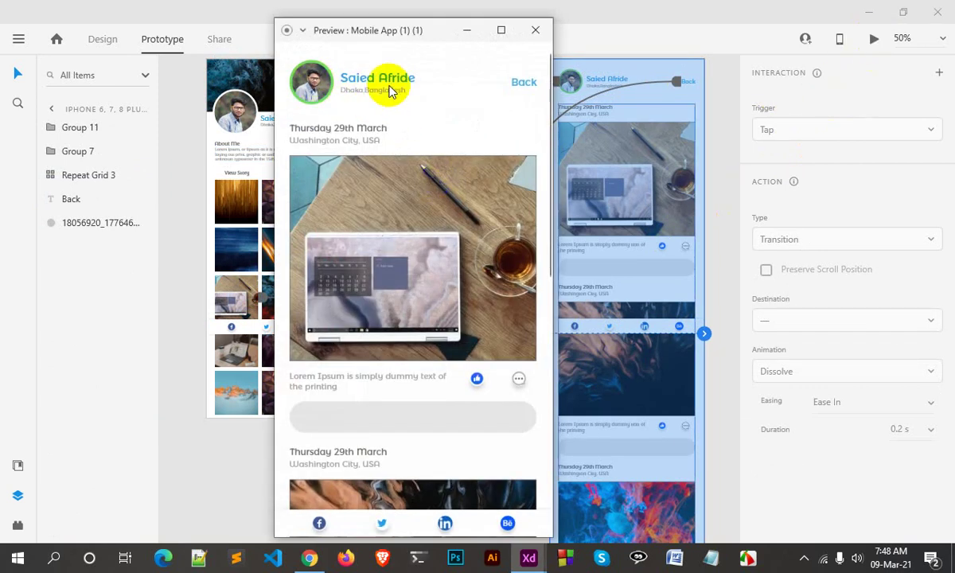
{"action": "left_click", "coordinate": [524, 83]}
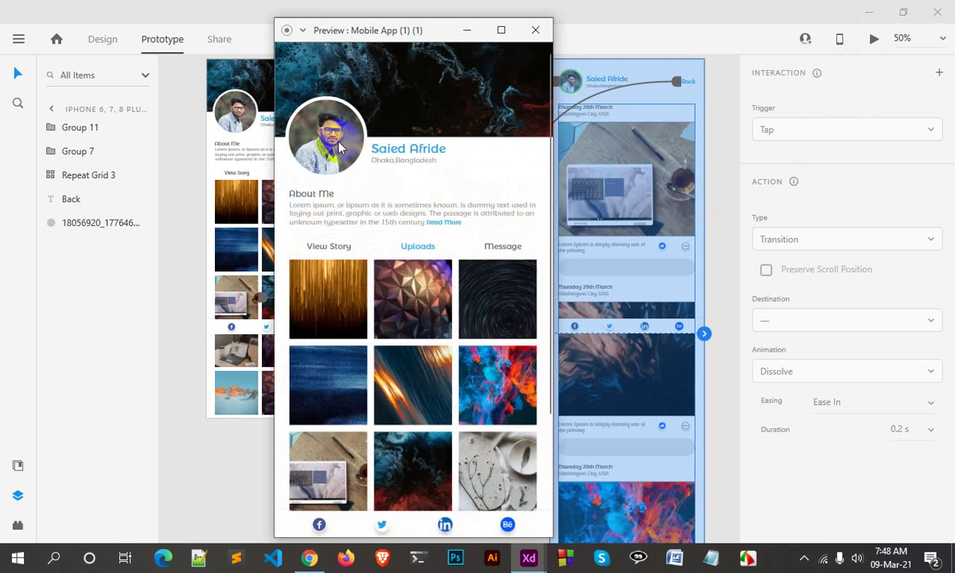
{"action": "left_click", "coordinate": [444, 222]}
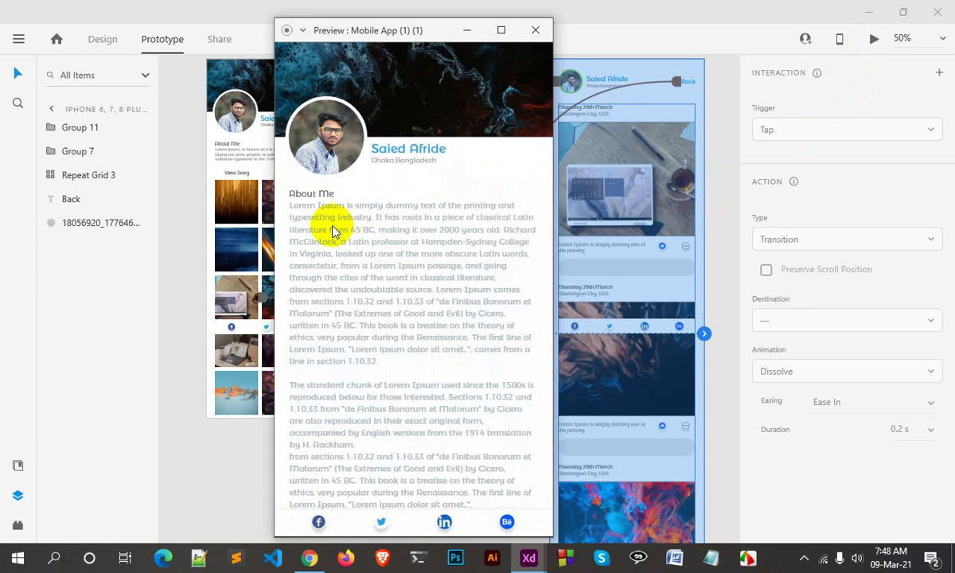
{"action": "left_click", "coordinate": [323, 130]}
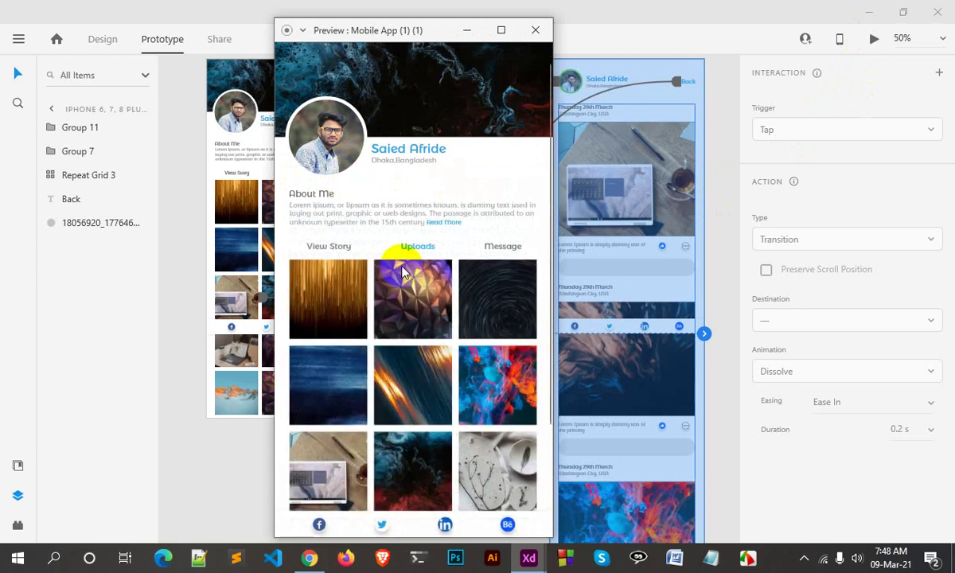
{"action": "scroll", "coordinate": [404, 272], "scroll_direction": "down", "scroll_amount": 5}
{"action": "scroll", "coordinate": [461, 199], "scroll_direction": "up", "scroll_amount": 5}
{"action": "left_click", "coordinate": [537, 30]}
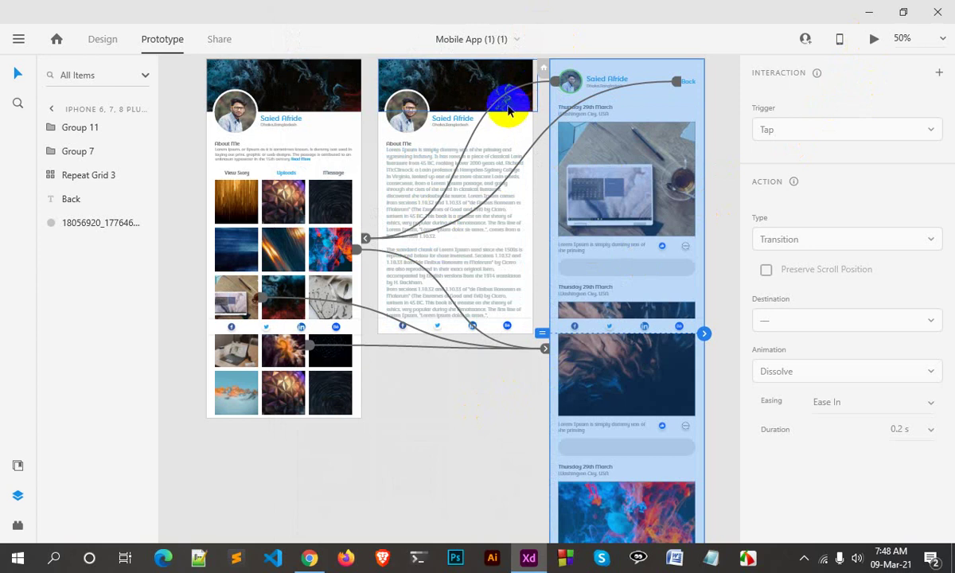
- Wire a photo's tap to the feed artboard and relink the About Me text to artboard 2
{"action": "left_click", "coordinate": [570, 80]}
{"action": "mouse_move", "coordinate": [581, 80]}
{"action": "left_mouse_down"}
{"action": "mouse_move", "coordinate": [524, 158]}
{"action": "mouse_move", "coordinate": [490, 266]}
{"action": "left_mouse_up"}
{"action": "mouse_move", "coordinate": [356, 248]}
{"action": "left_mouse_down"}
{"action": "mouse_move", "coordinate": [388, 314]}
{"action": "mouse_move", "coordinate": [377, 312]}
{"action": "left_mouse_up"}
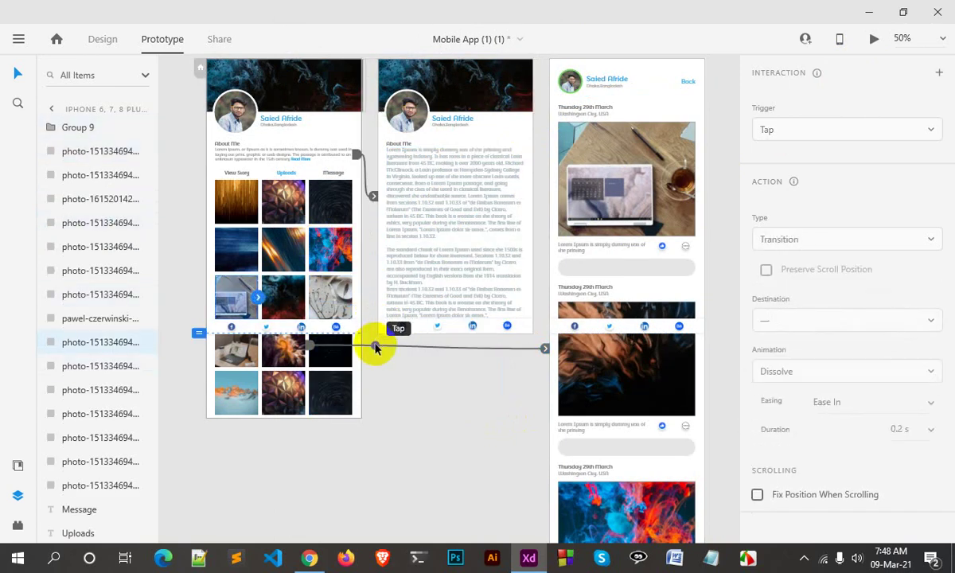
{"action": "left_click_drag", "start_coordinate": [373, 195], "coordinate": [450, 398]}
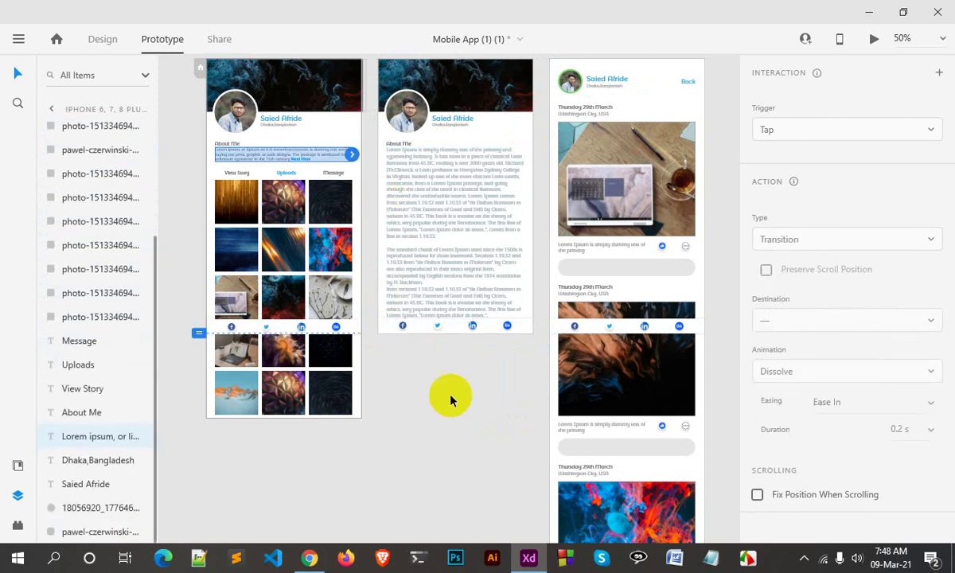
{"action": "scroll", "coordinate": [466, 409], "scroll_direction": "up", "scroll_amount": 1}
{"action": "left_click", "coordinate": [397, 430]}
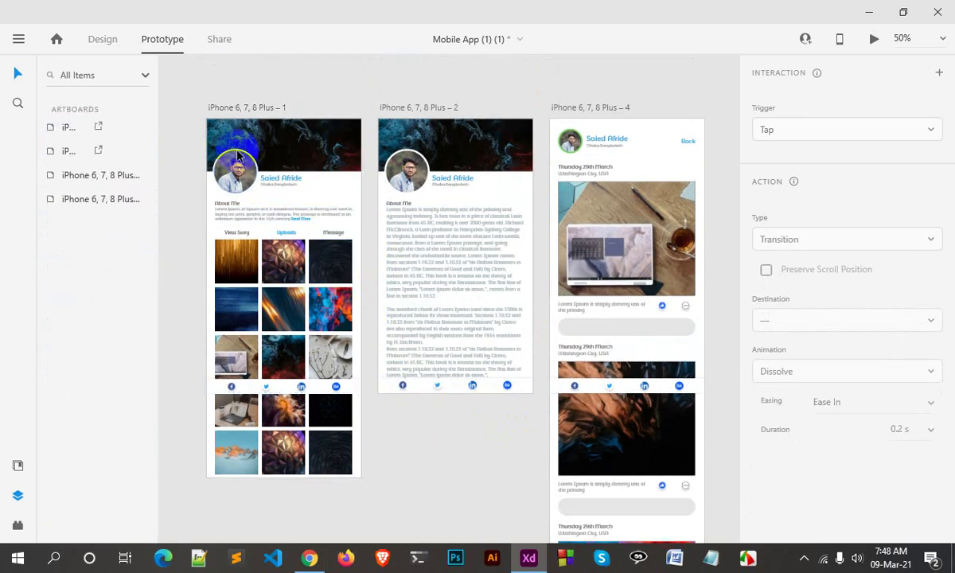
{"action": "left_click", "coordinate": [238, 109]}
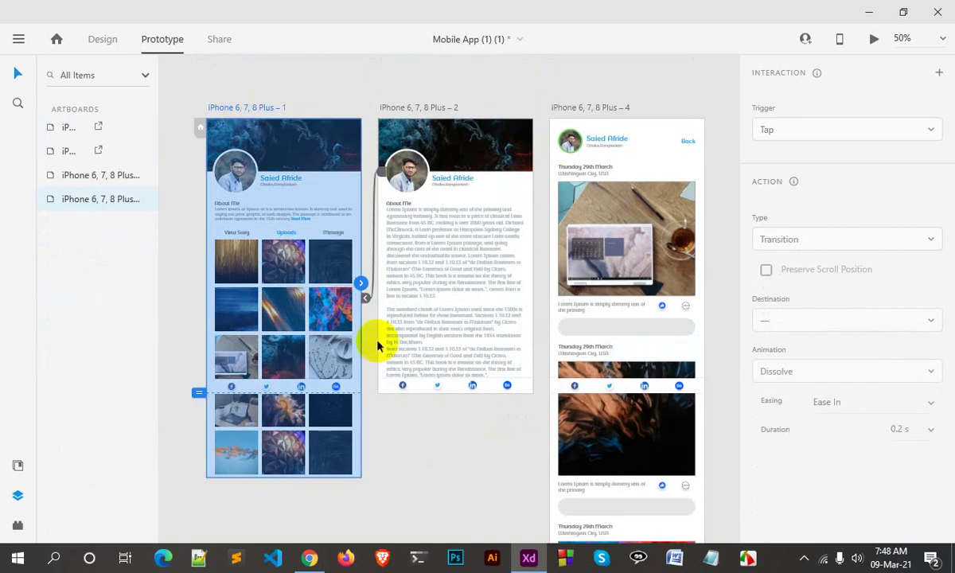
{"action": "left_click", "coordinate": [311, 219]}
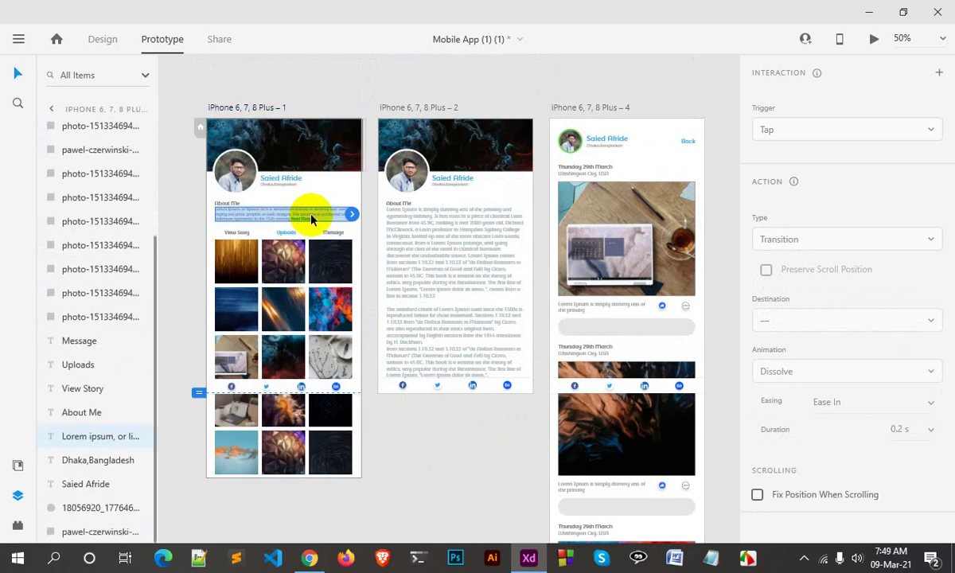
{"action": "mouse_move", "coordinate": [354, 220]}
{"action": "left_mouse_down"}
{"action": "mouse_move", "coordinate": [623, 146]}
{"action": "mouse_move", "coordinate": [430, 333]}
{"action": "mouse_move", "coordinate": [374, 283]}
{"action": "left_mouse_up"}
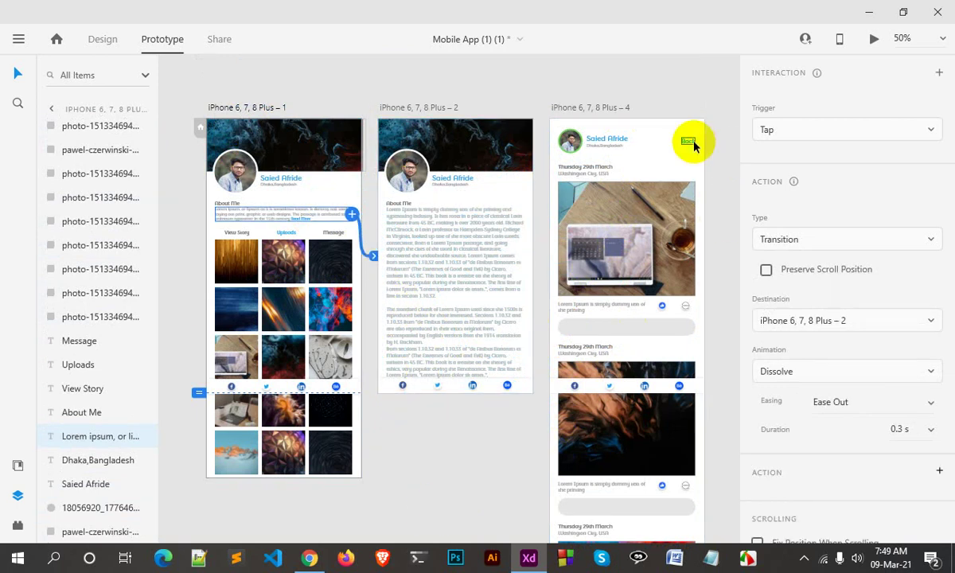
- Link the Back link to artboard 1 and two gallery photos to artboard 4
{"action": "left_click", "coordinate": [688, 142]}
{"action": "mouse_move", "coordinate": [695, 144]}
{"action": "left_mouse_down"}
{"action": "mouse_move", "coordinate": [362, 346]}
{"action": "mouse_move", "coordinate": [476, 486]}
{"action": "left_mouse_up"}
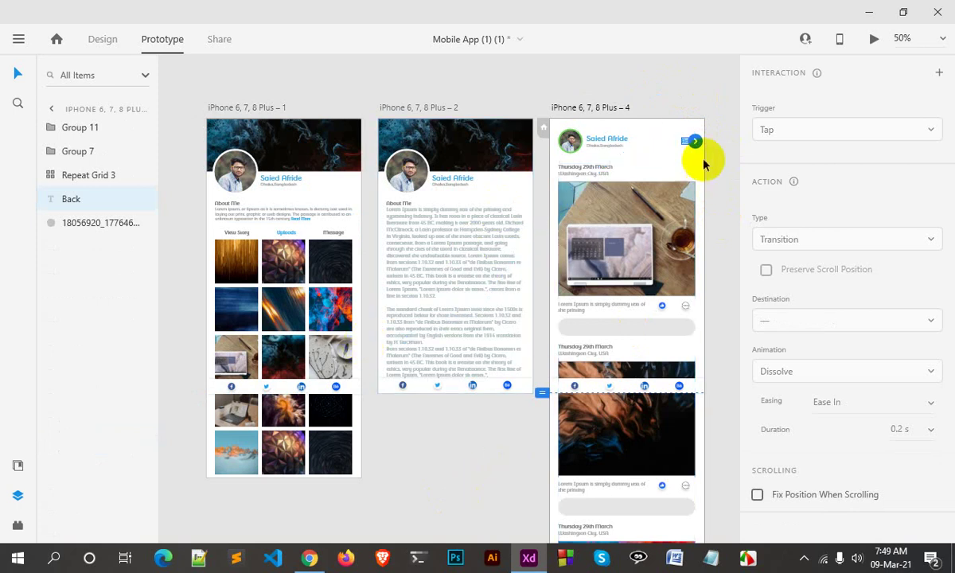
{"action": "left_click_drag", "start_coordinate": [696, 143], "coordinate": [360, 406]}
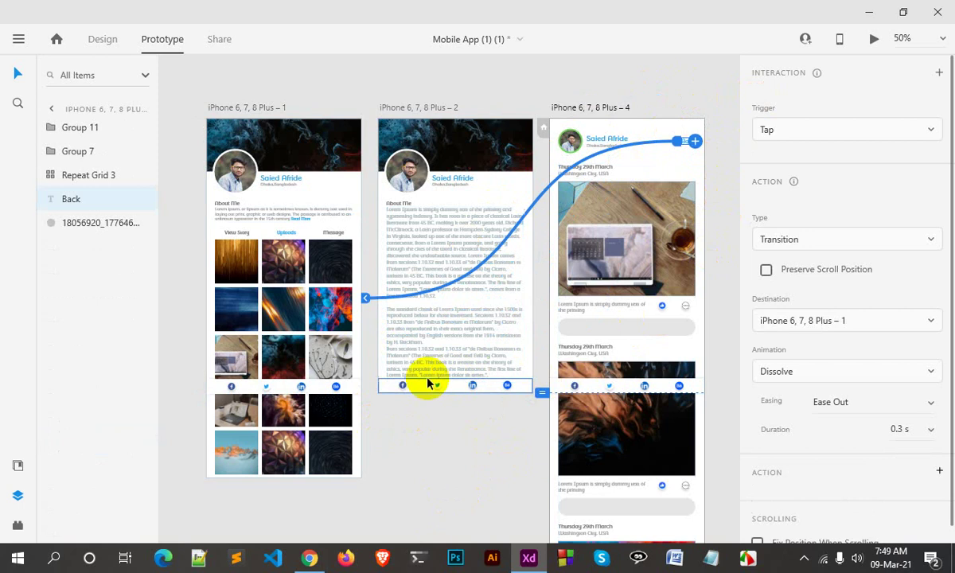
{"action": "scroll", "coordinate": [249, 386], "scroll_direction": "down", "scroll_amount": 2}
{"action": "double_click", "coordinate": [229, 207]}
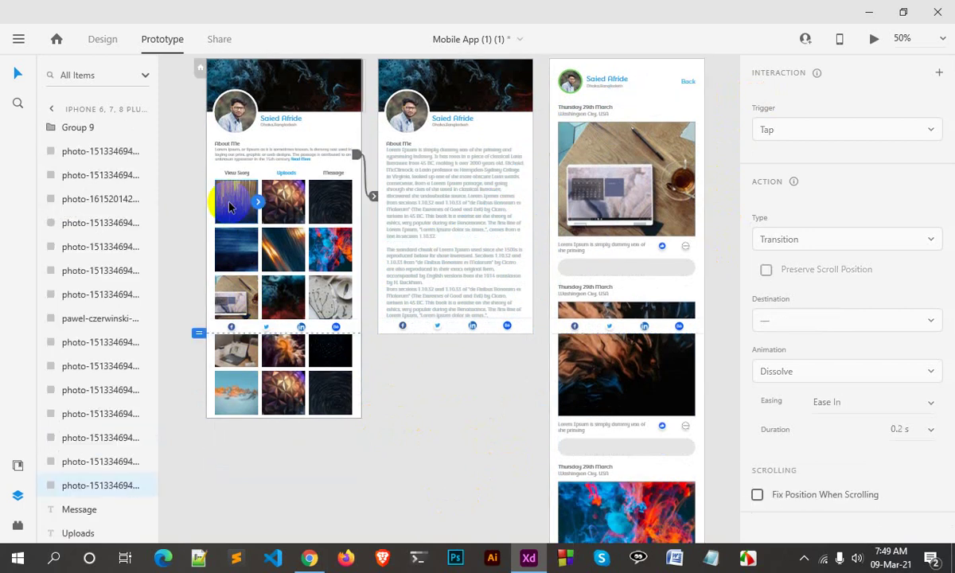
{"action": "left_click_drag", "start_coordinate": [258, 203], "coordinate": [573, 382]}
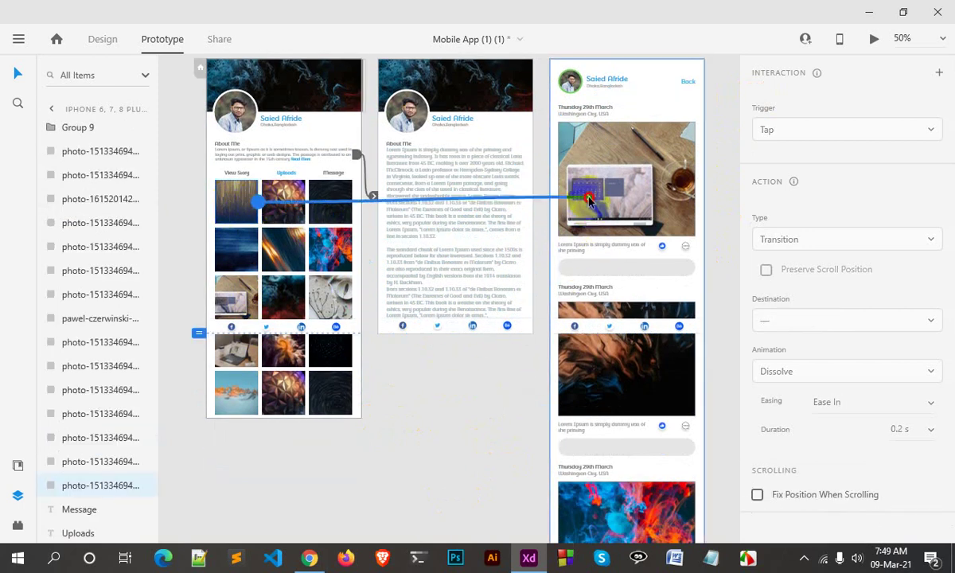
{"action": "left_click", "coordinate": [236, 318]}
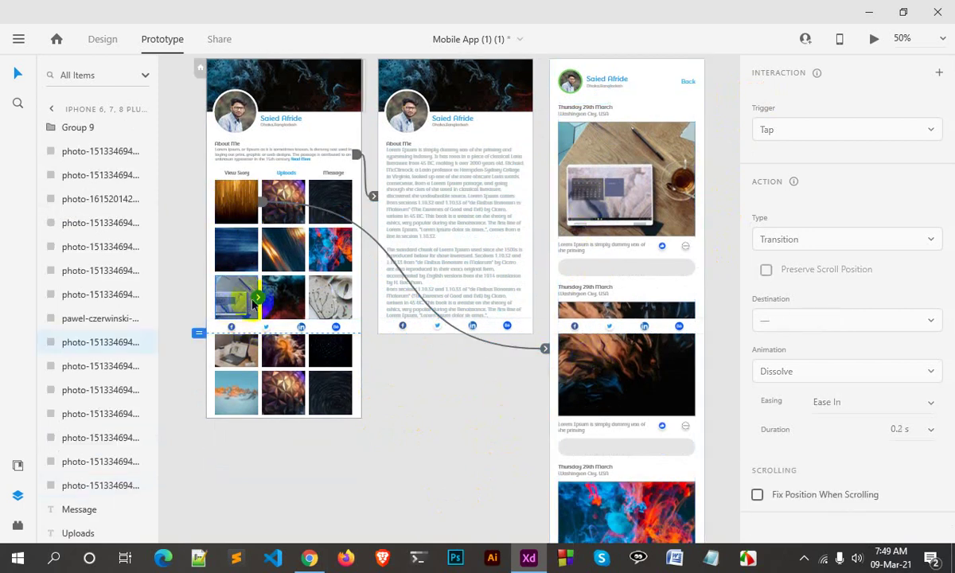
{"action": "left_click_drag", "start_coordinate": [257, 297], "coordinate": [549, 461]}
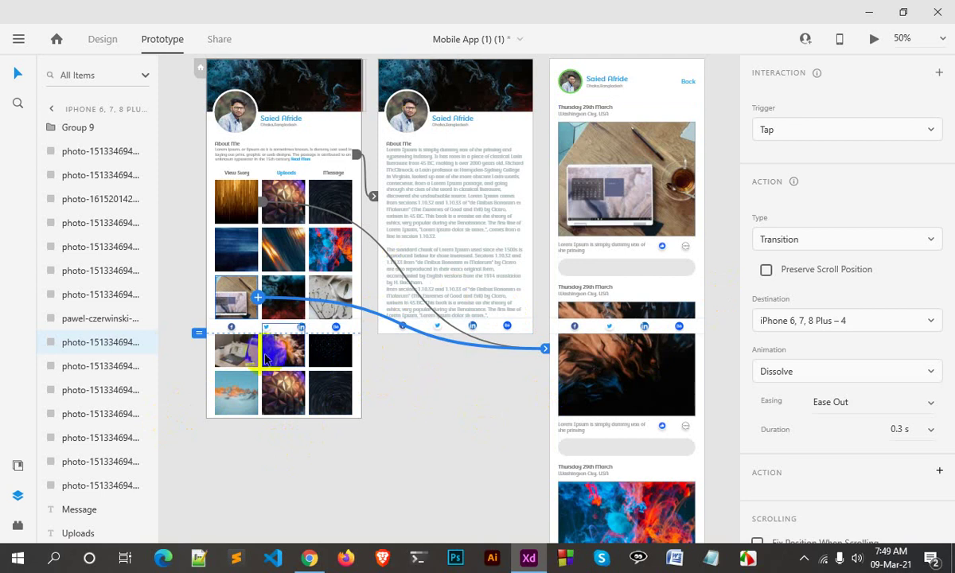
- Set the photo's interaction to Tap, Auto-Animate, Ease Out, with 0.9 s duration
{"action": "left_click", "coordinate": [654, 337]}
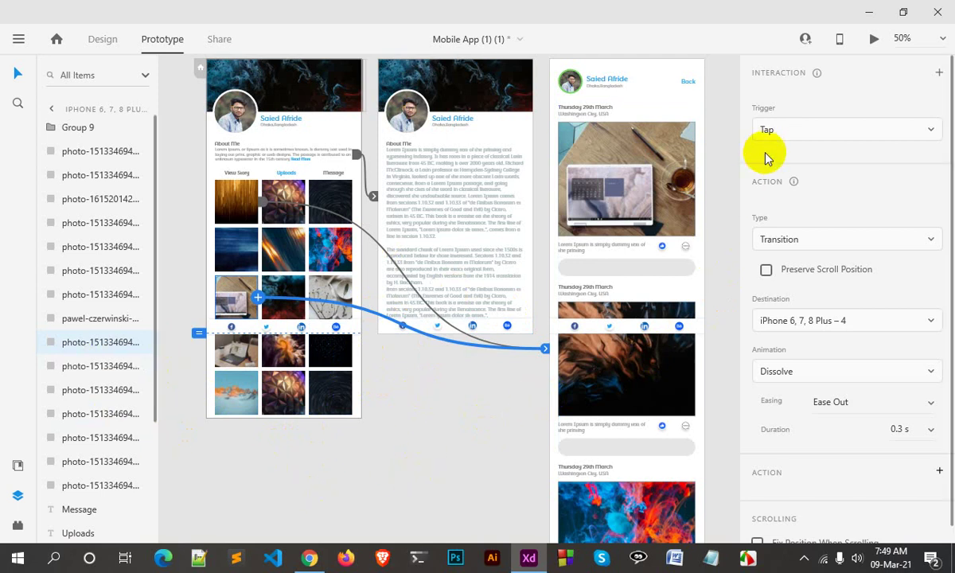
{"action": "left_click", "coordinate": [783, 132]}
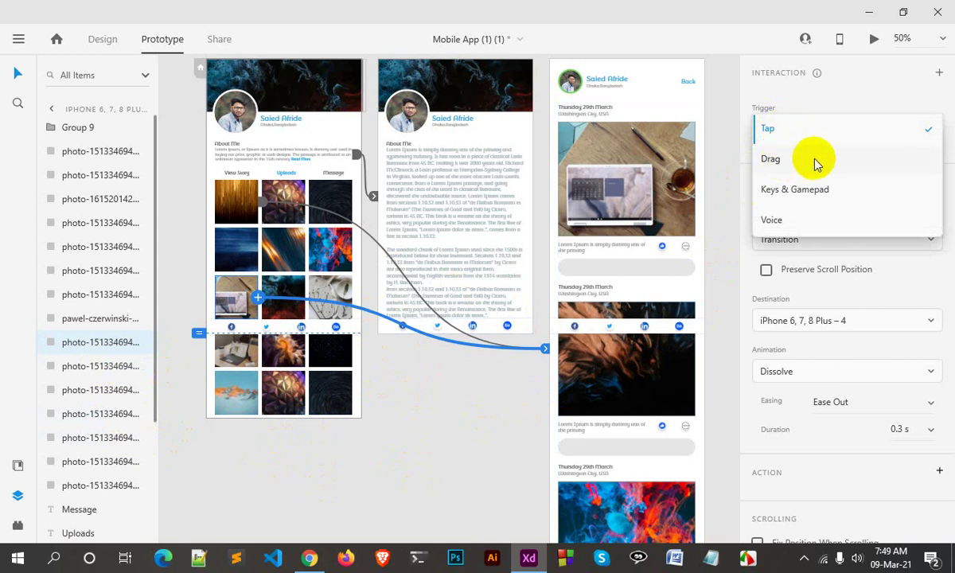
{"action": "left_click", "coordinate": [783, 129]}
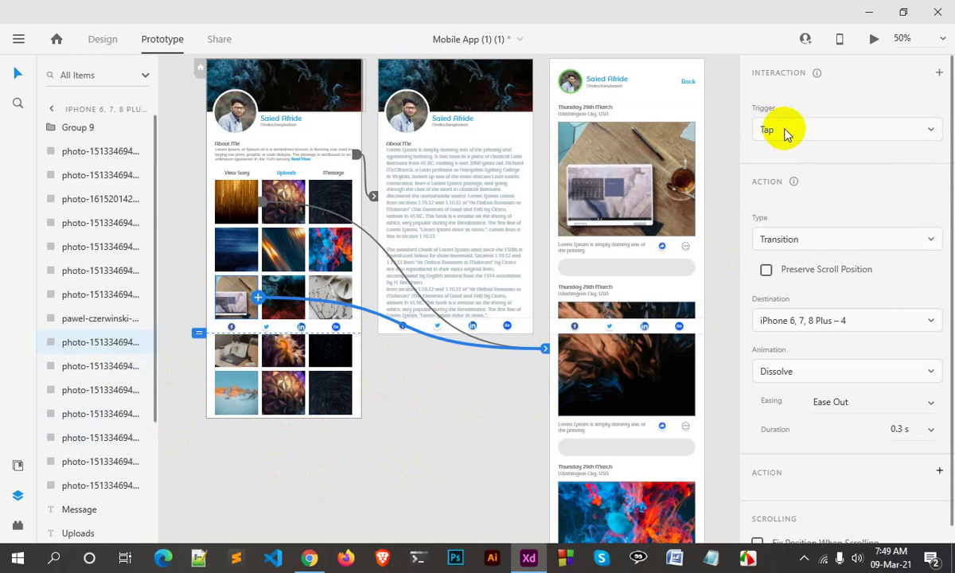
{"action": "left_click", "coordinate": [852, 244]}
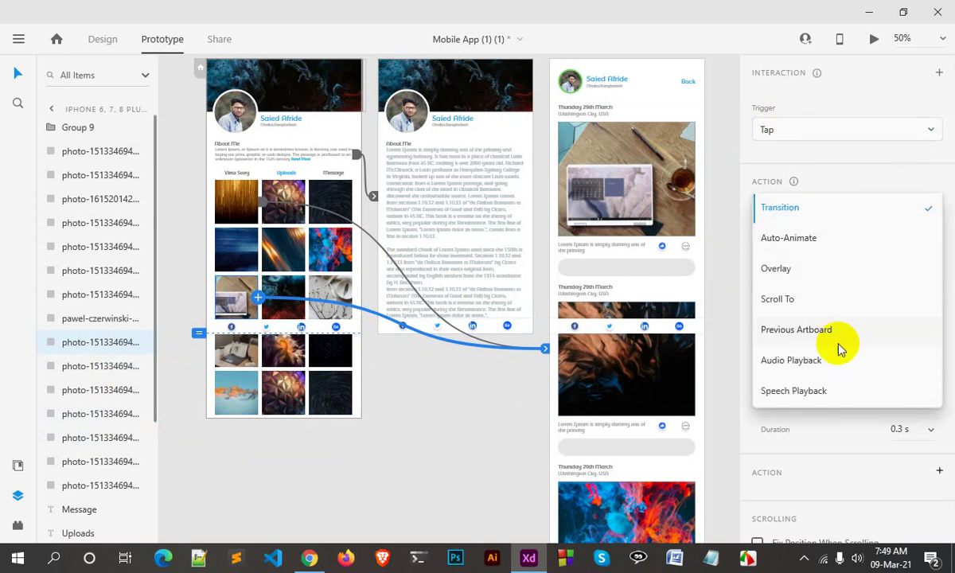
{"action": "left_click", "coordinate": [796, 239]}
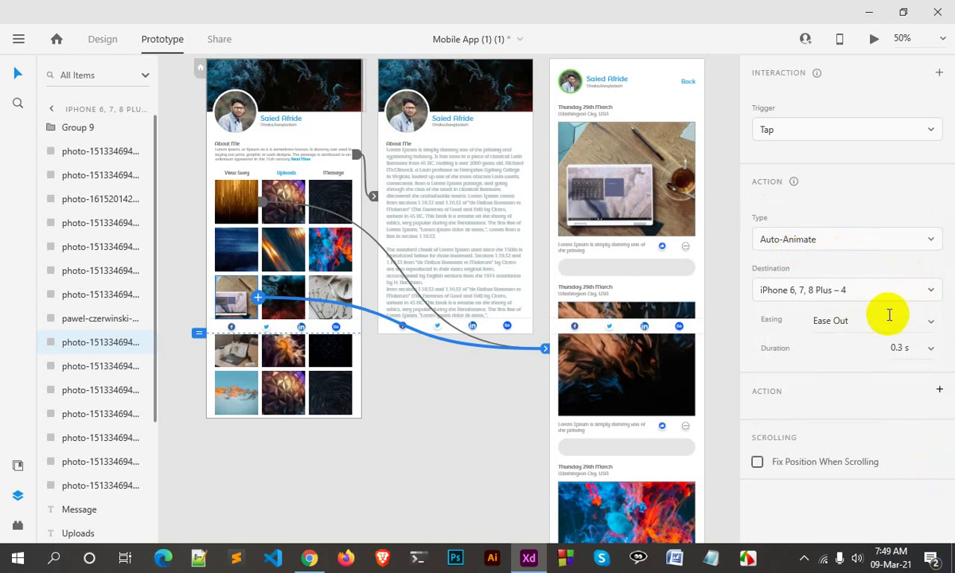
{"action": "left_click", "coordinate": [930, 323]}
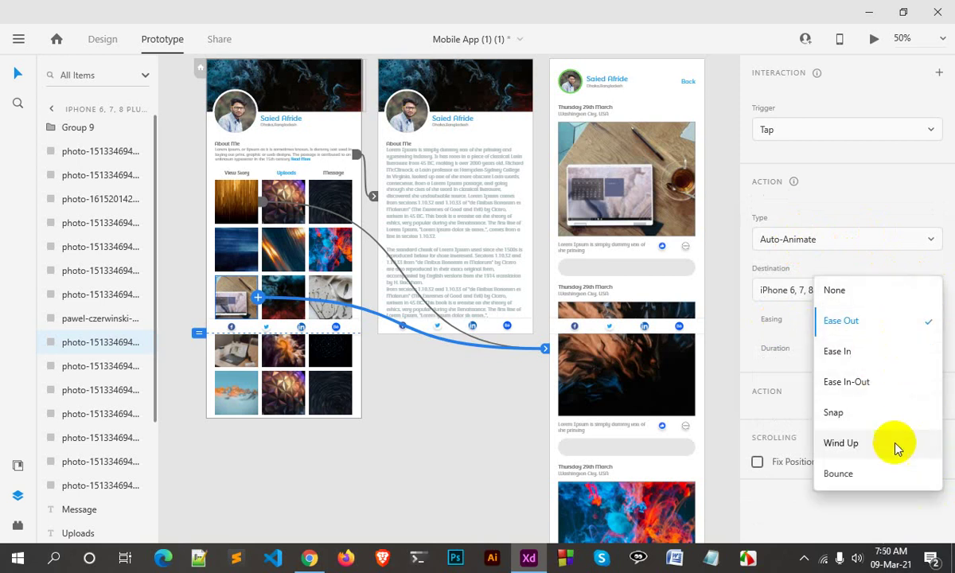
{"action": "left_click", "coordinate": [846, 326]}
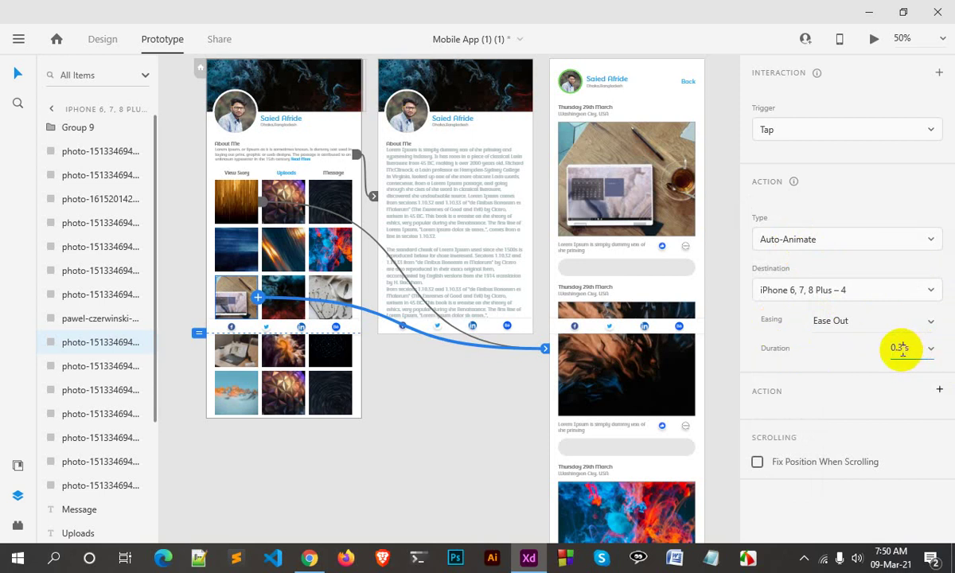
{"action": "type", "text": "9"}
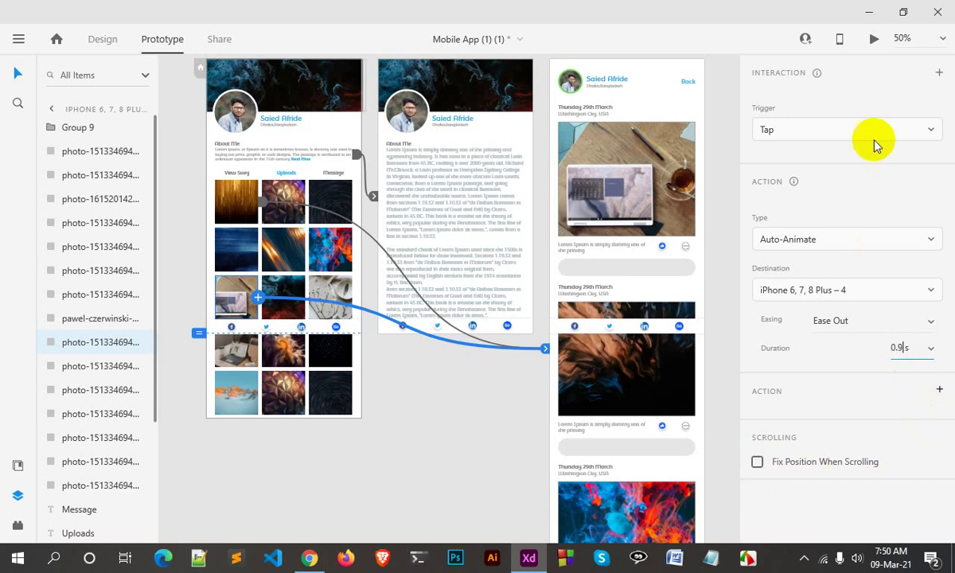
{"action": "left_click", "coordinate": [875, 43]}
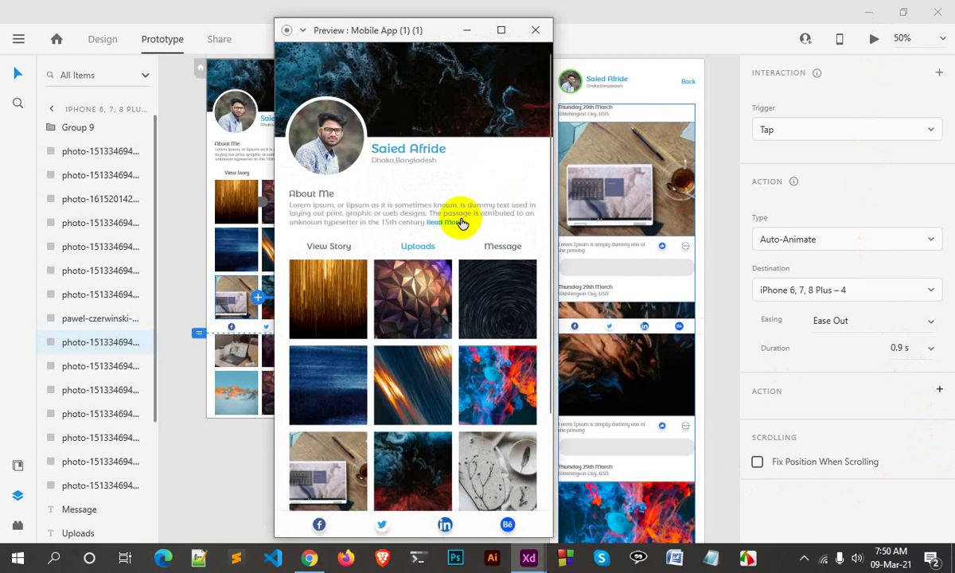
{"action": "left_click", "coordinate": [436, 213]}
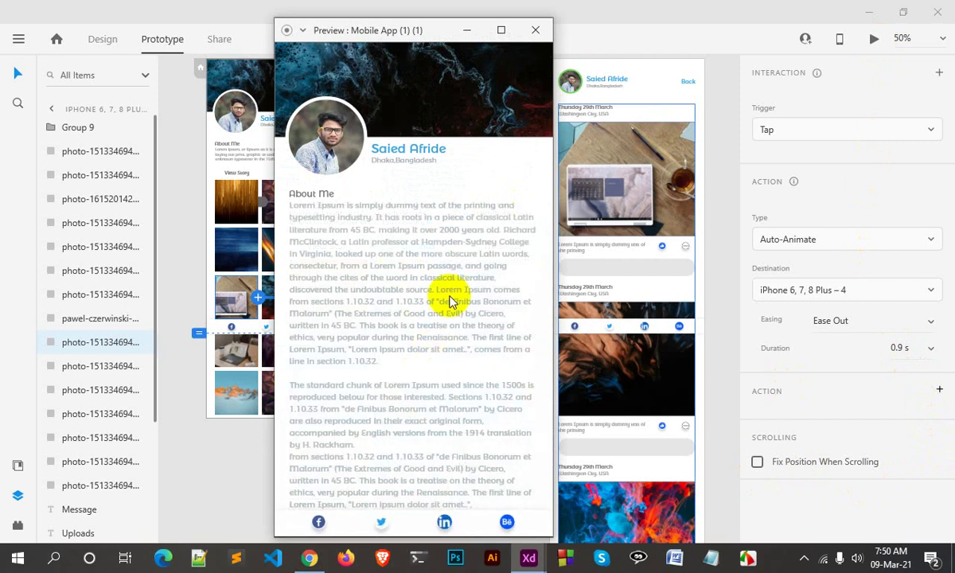
{"action": "left_click", "coordinate": [536, 30]}
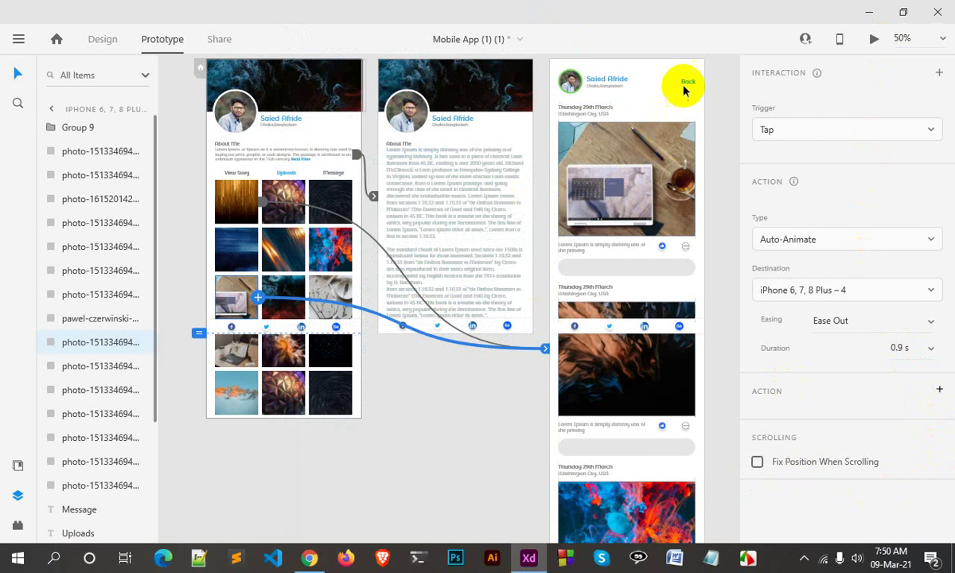
{"action": "left_click", "coordinate": [687, 81]}
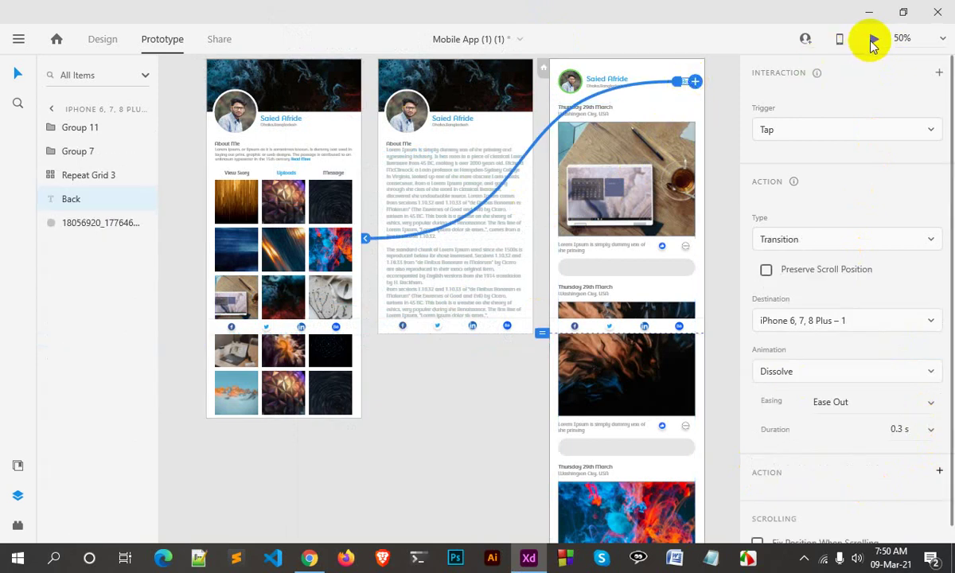
{"action": "left_click", "coordinate": [873, 38]}
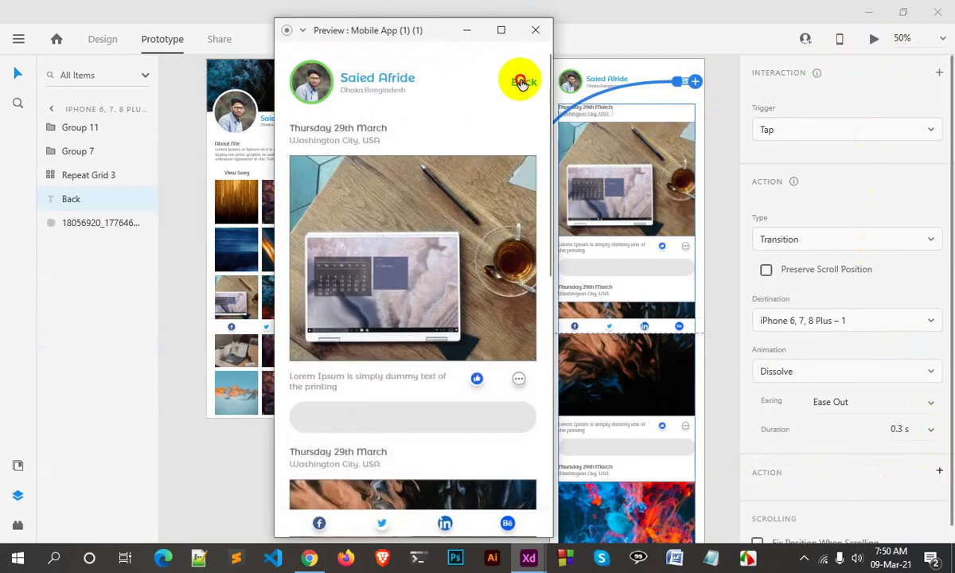
{"action": "left_click", "coordinate": [521, 83]}
{"action": "left_click", "coordinate": [536, 29]}
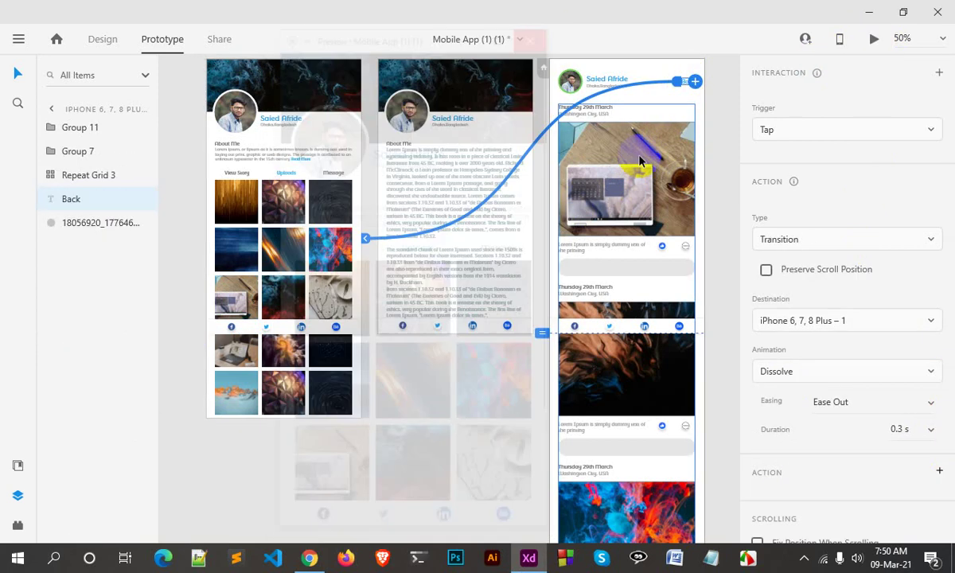
{"action": "left_click", "coordinate": [682, 79]}
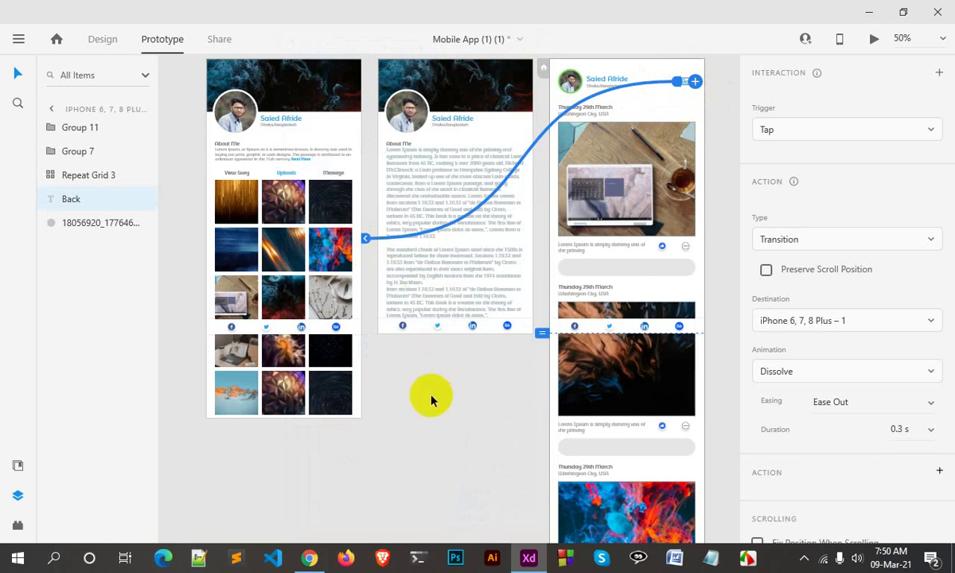
{"action": "scroll", "coordinate": [430, 399], "scroll_direction": "up", "scroll_amount": 1}
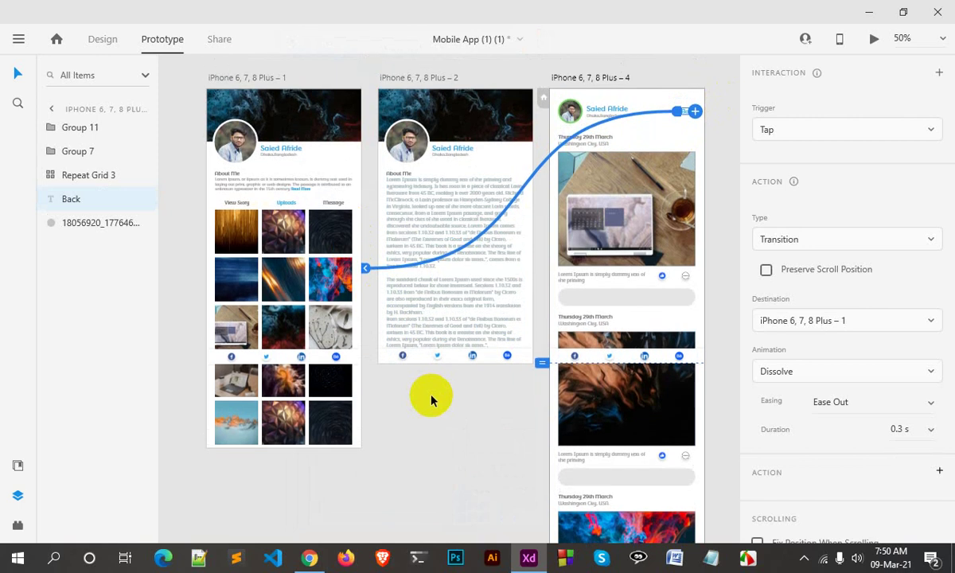